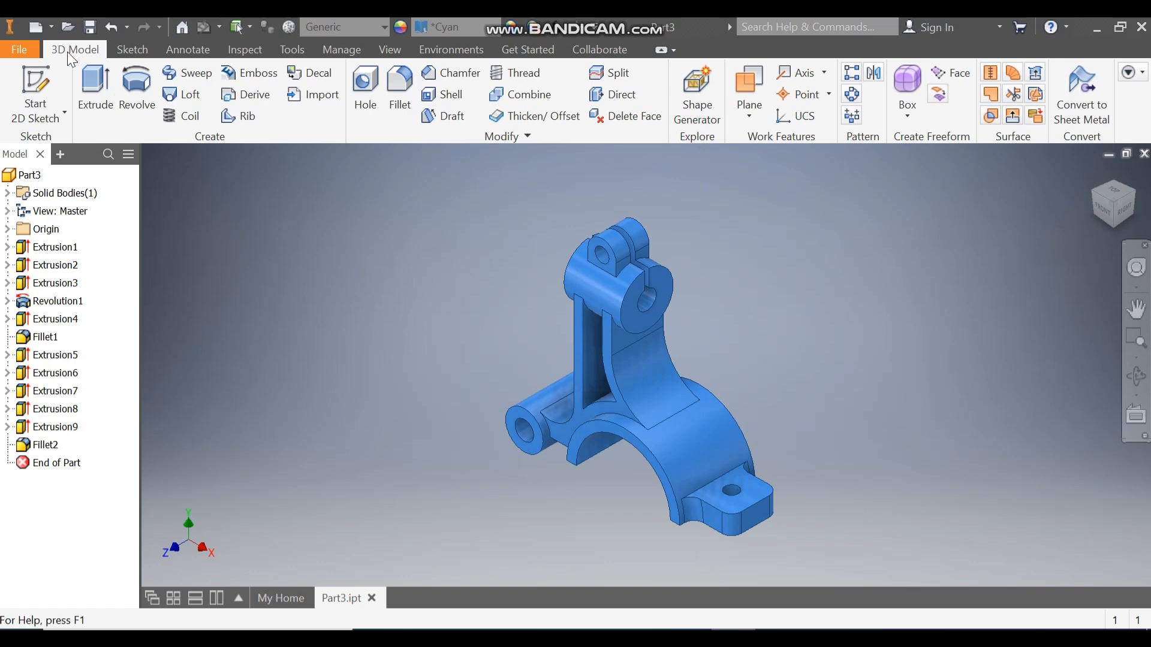
- Create a new part from the Standard (mm).ipt template and start a 2D sketch on the XY plane
click(35, 26)
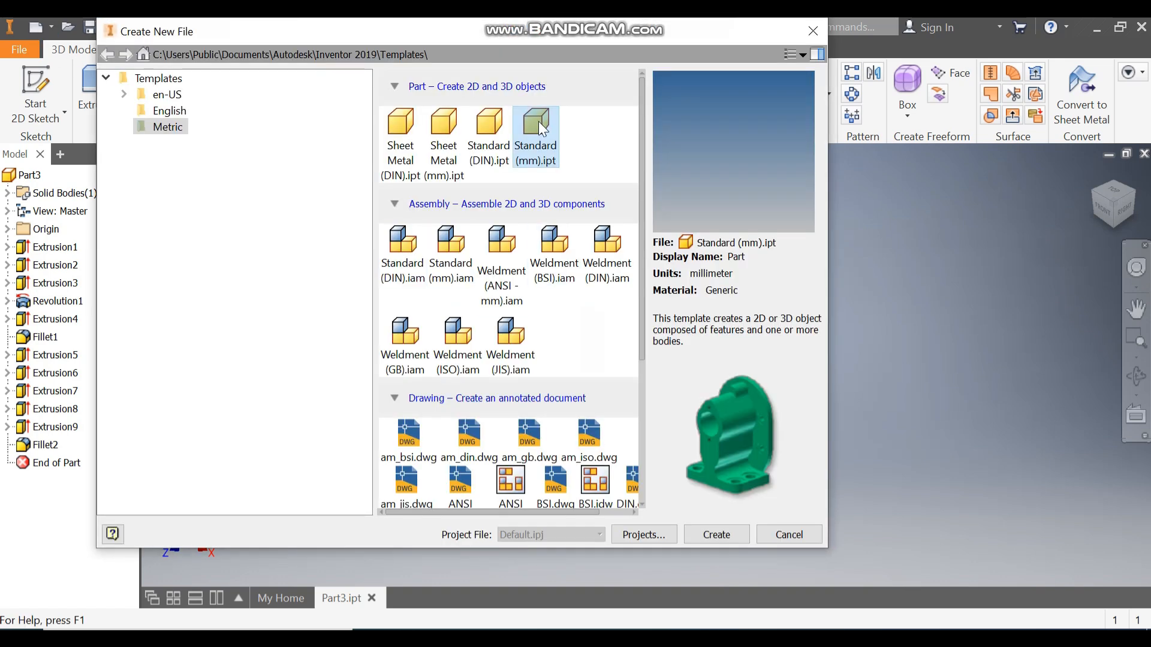
click(716, 537)
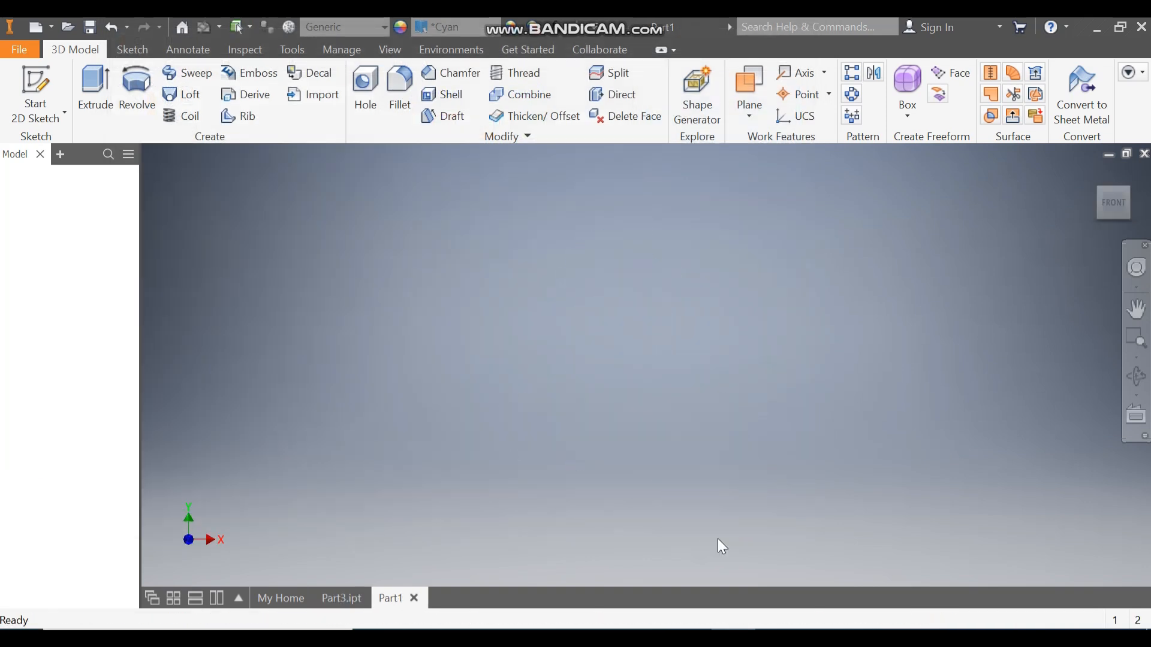
click(43, 85)
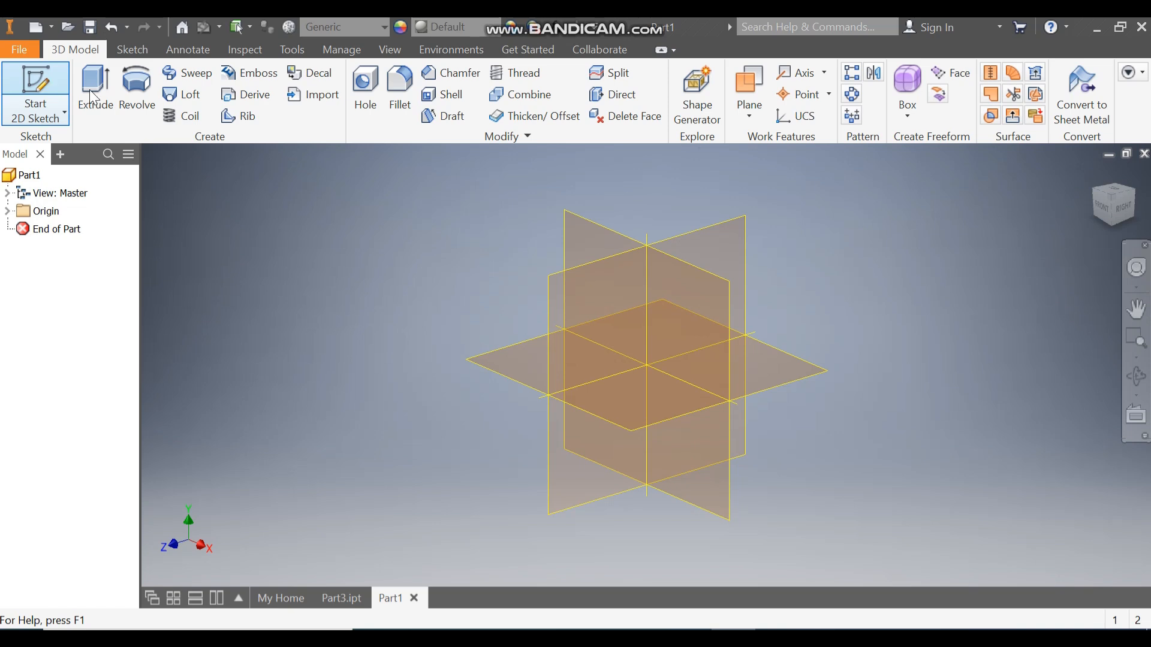
click(594, 231)
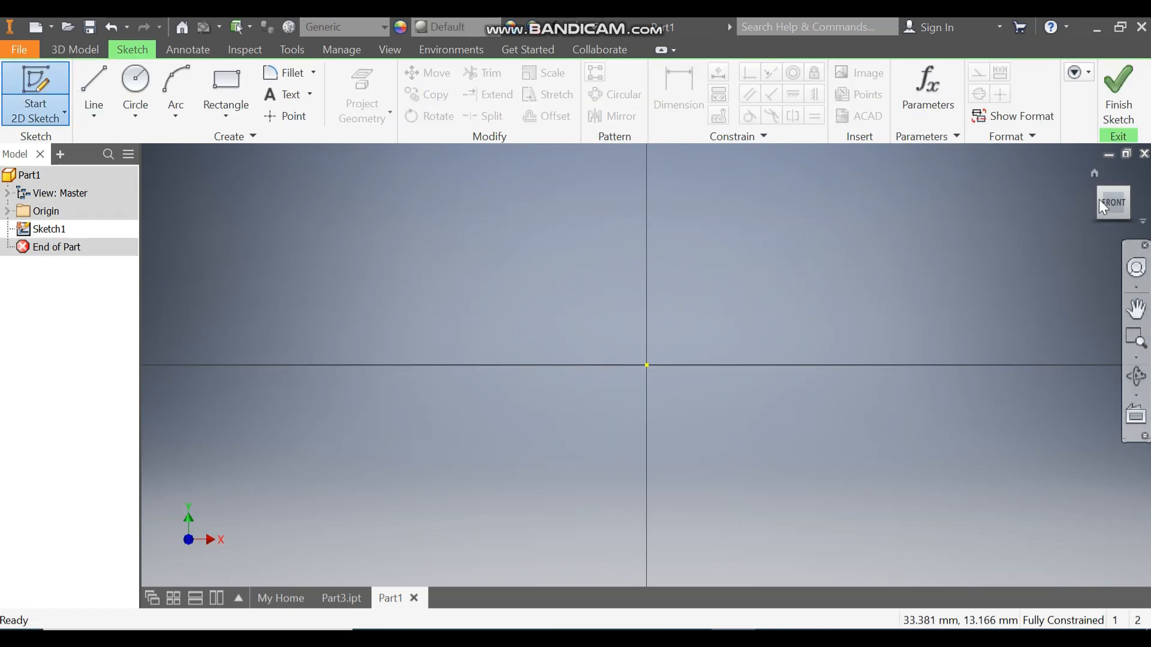
- Sketch two concentric circles centred on the origin with diameters of 100 mm and 120 mm
click(133, 83)
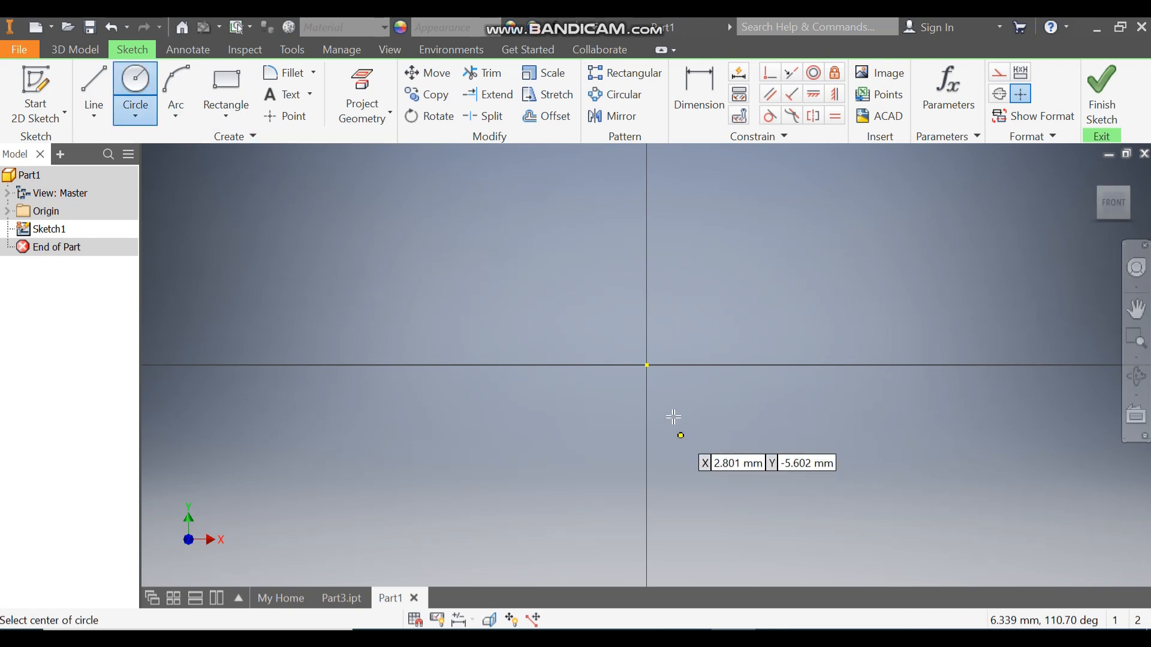
click(647, 365)
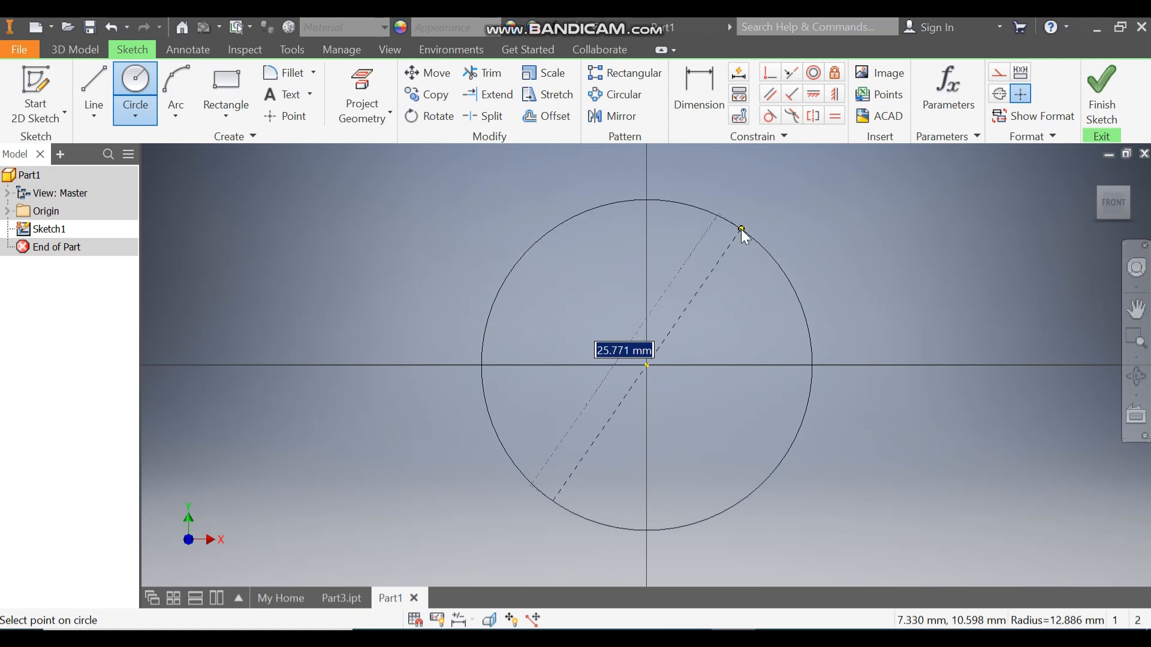
text(100)
key(Return)
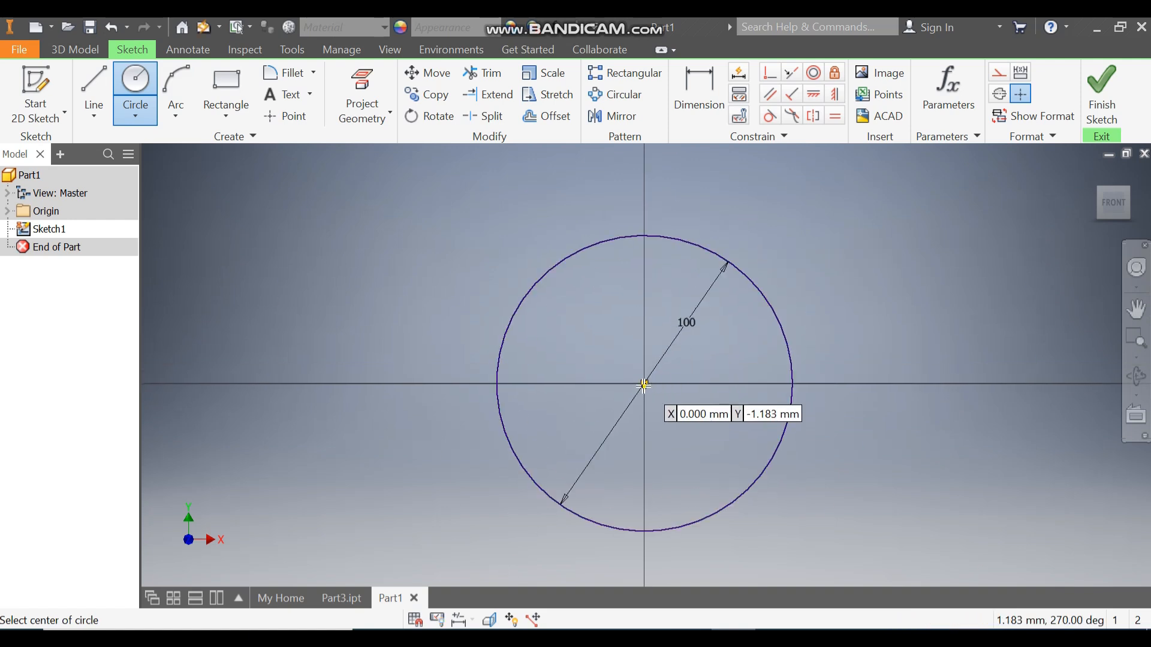
click(645, 383)
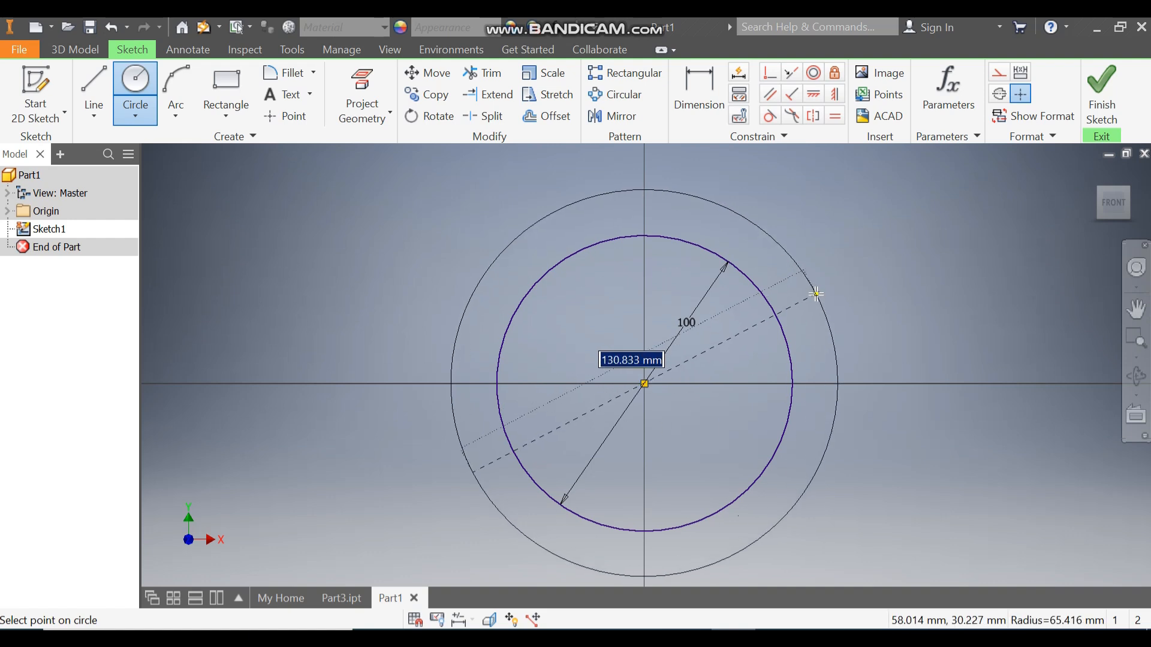
text(120)
key(Return)
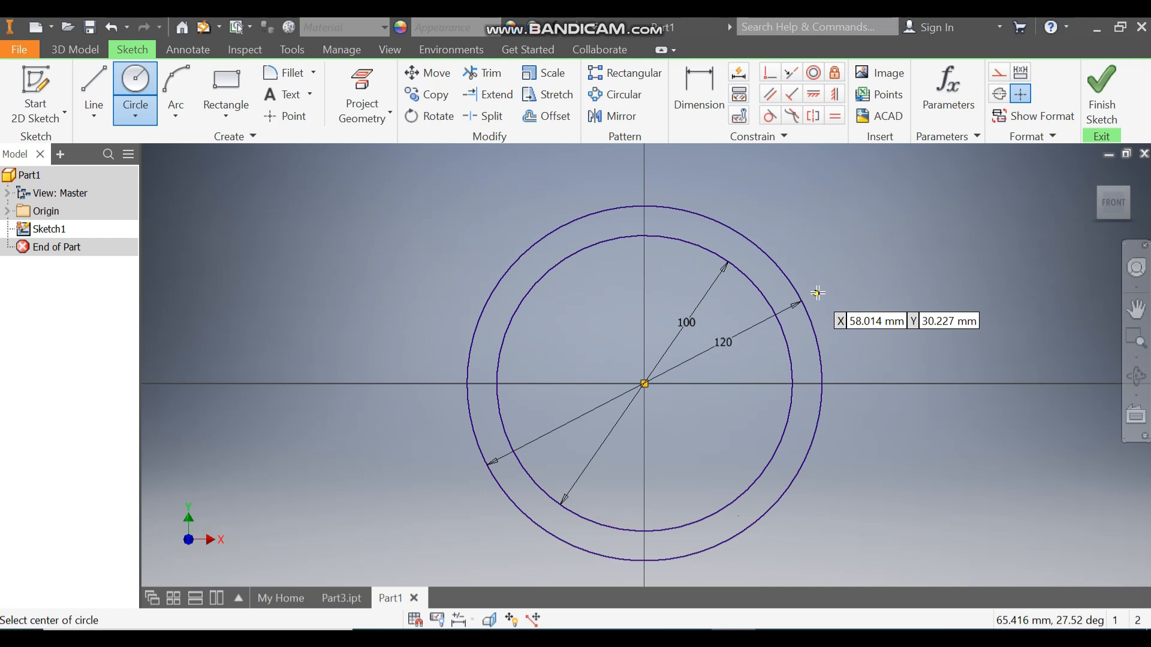
- Draw a horizontal line across the outer circle's full diameter, passing through the origin
click(96, 84)
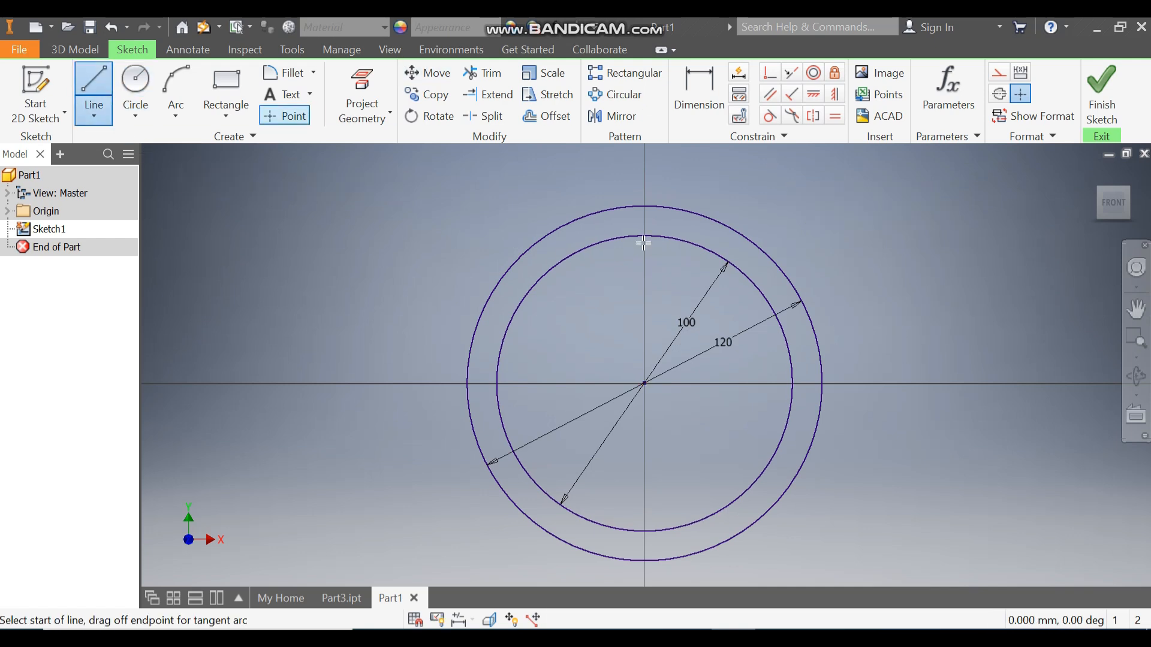
click(467, 383)
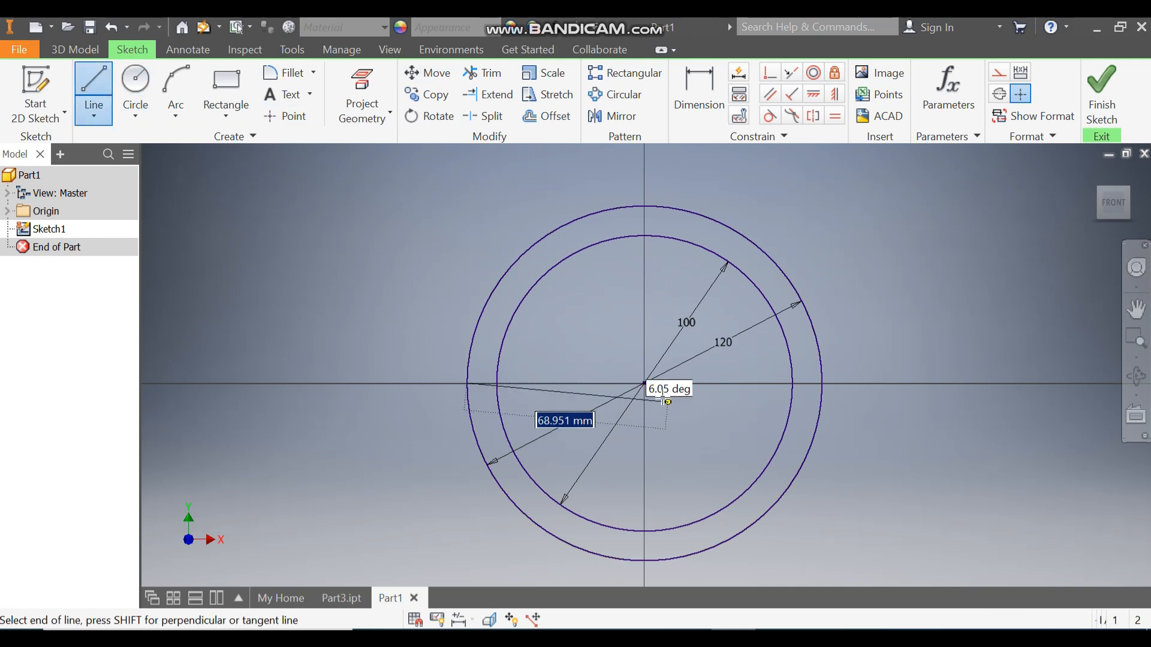
click(646, 384)
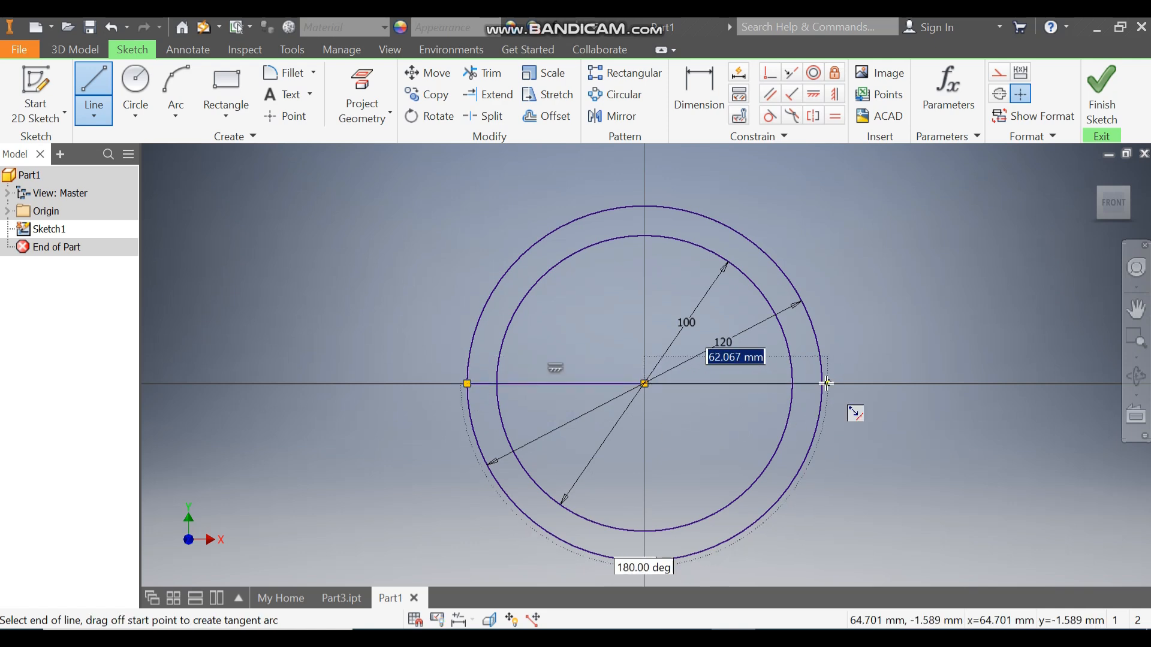
double_click(822, 383)
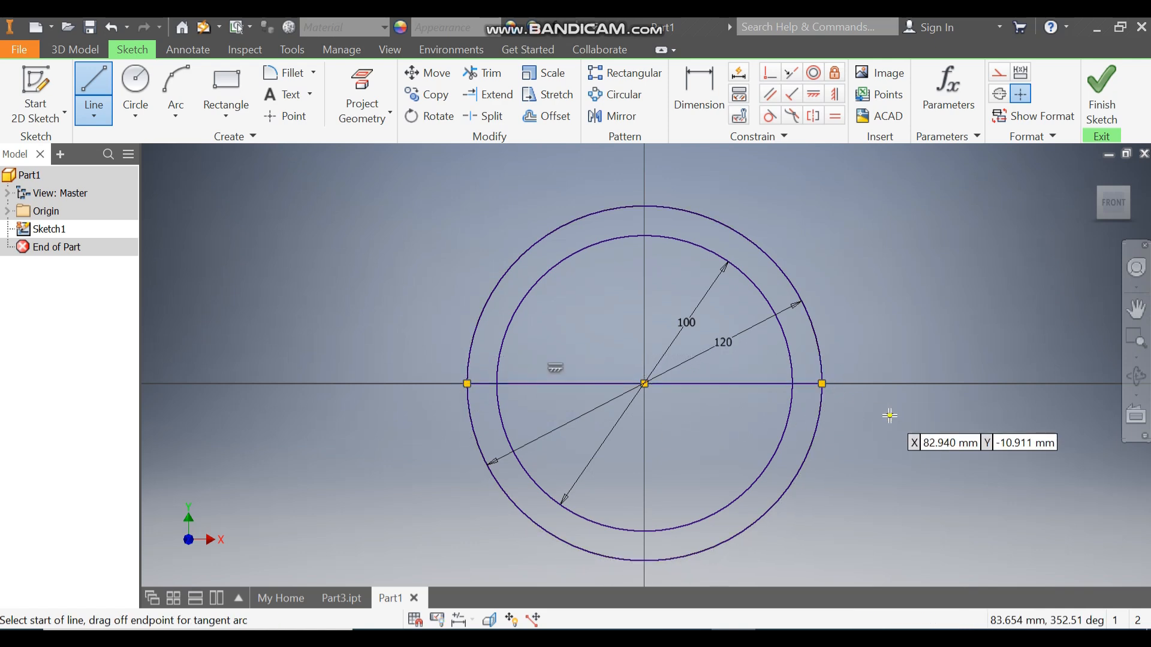
key(Escape)
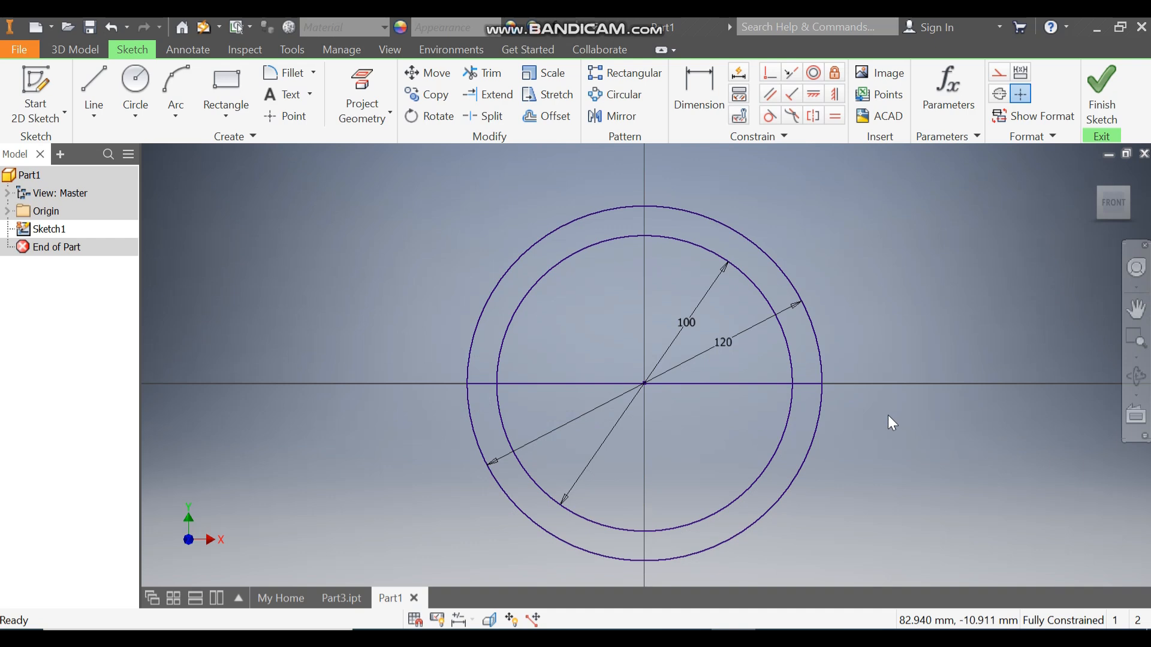
- Trim away the lower halves of both circles and finish the sketch
click(489, 76)
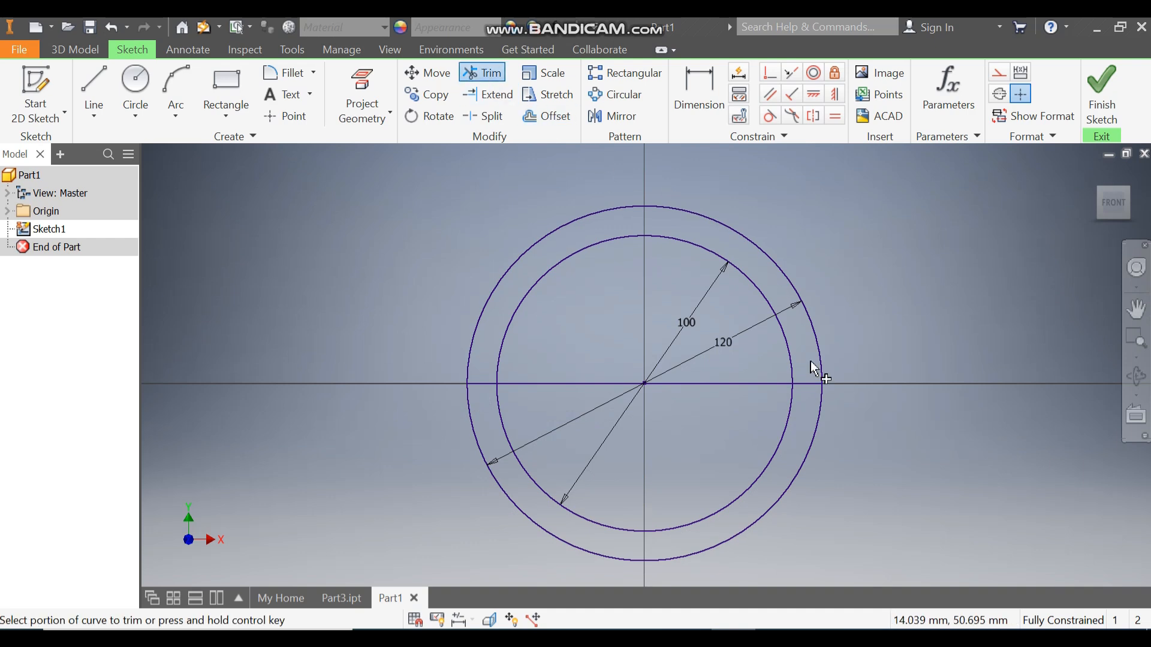
click(790, 417)
click(819, 420)
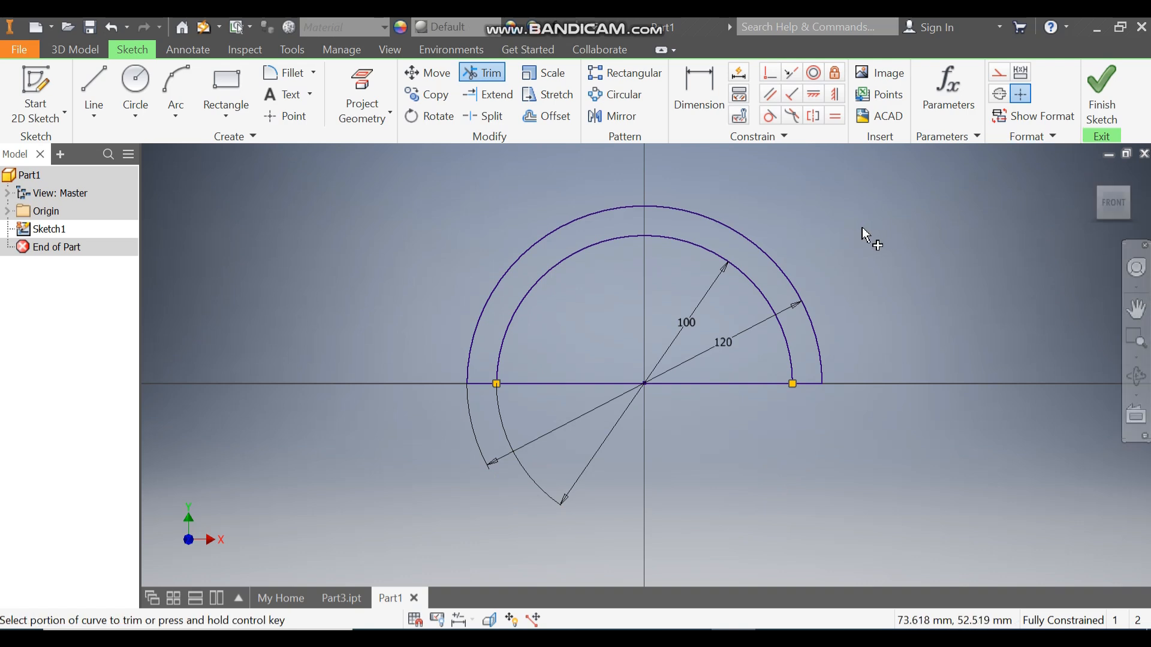
key(Escape)
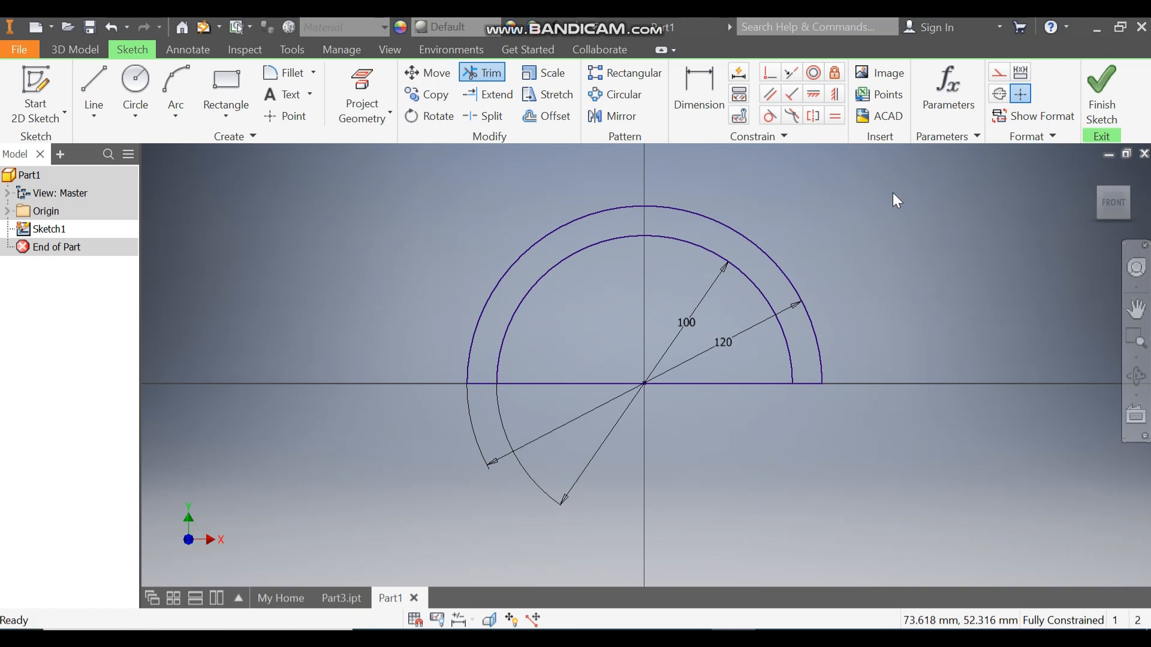
click(1102, 95)
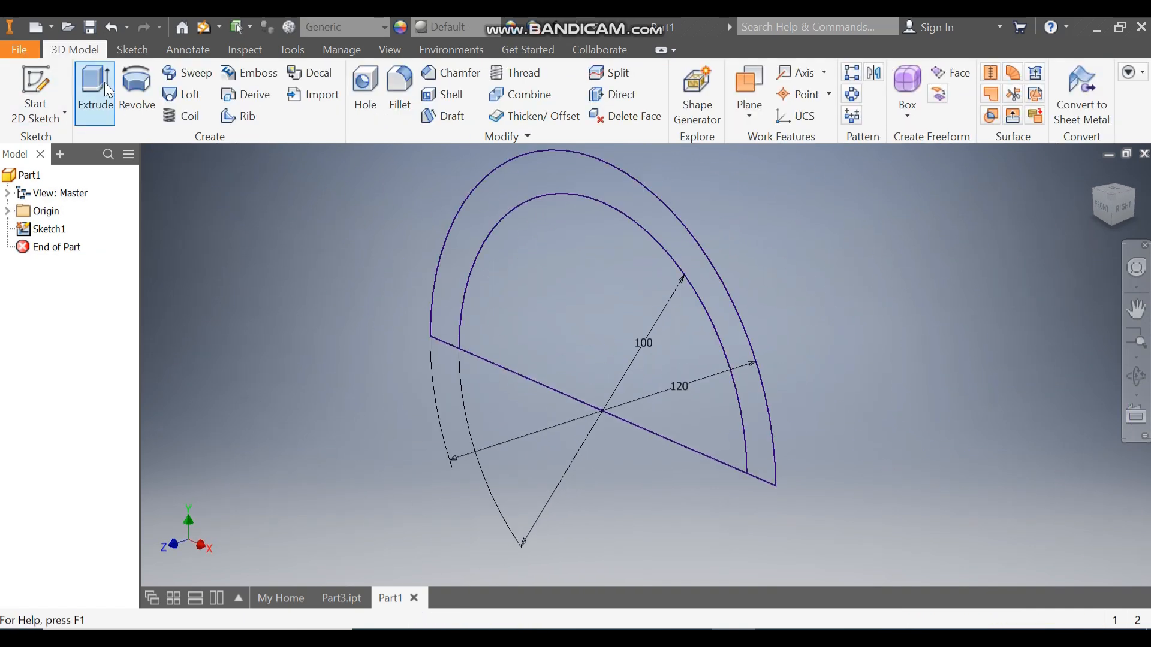
- Extrude the half-ring profile symmetrically to a total distance of 80 mm
click(95, 87)
click(596, 171)
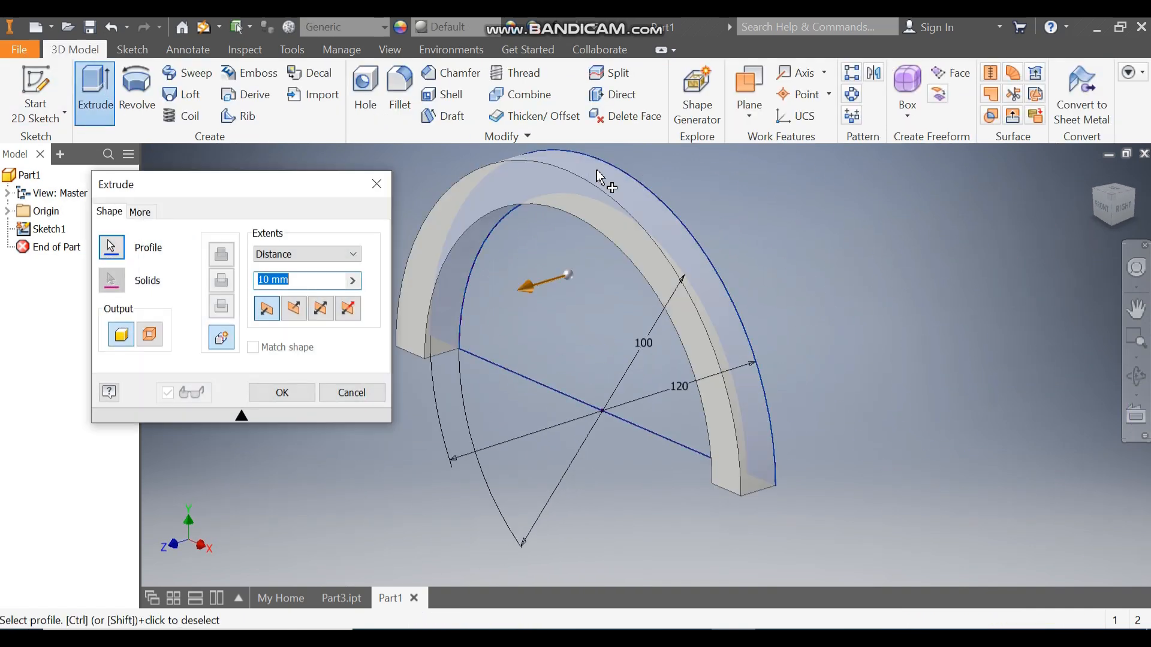
scroll(946, 273, down, 3)
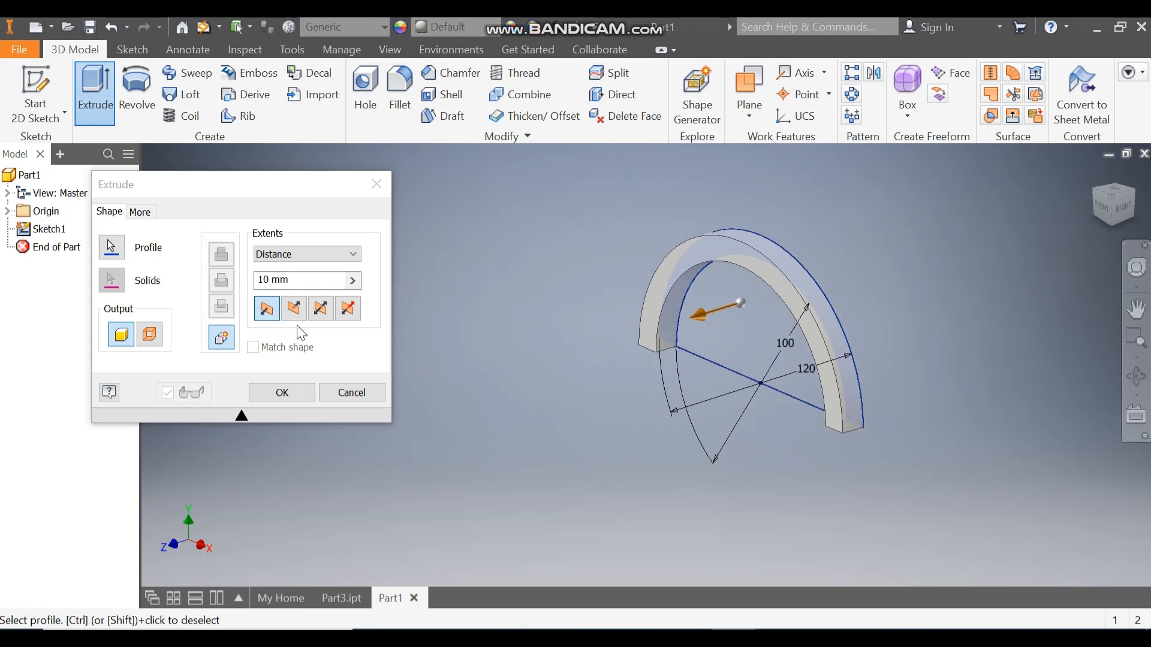
click(322, 309)
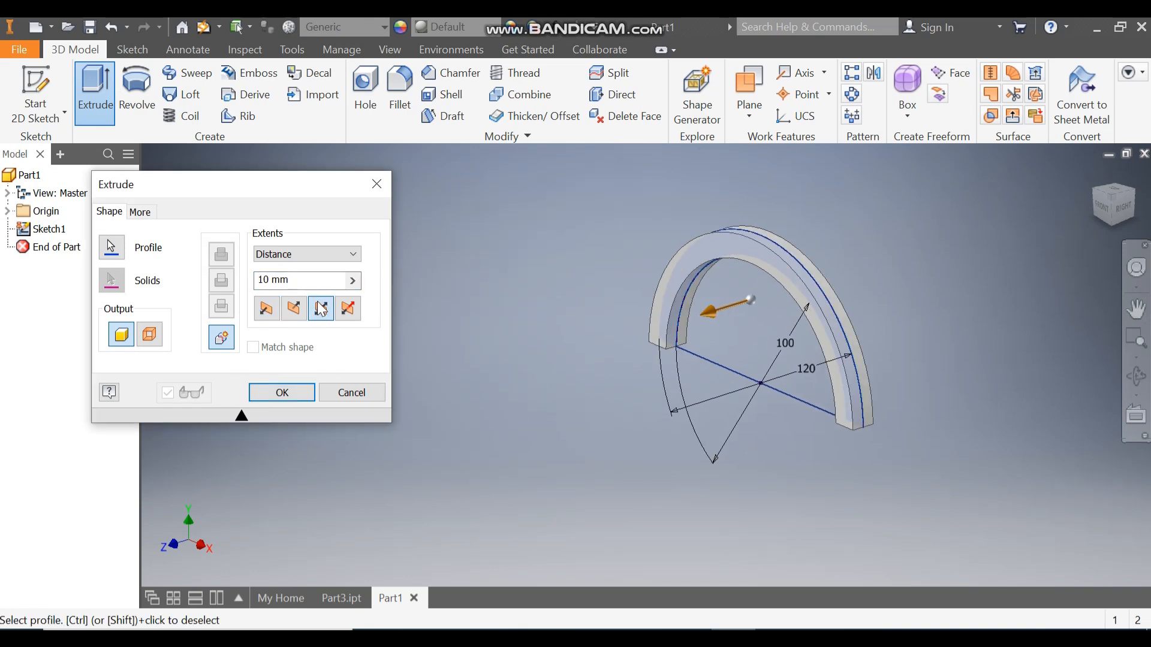
click(295, 281)
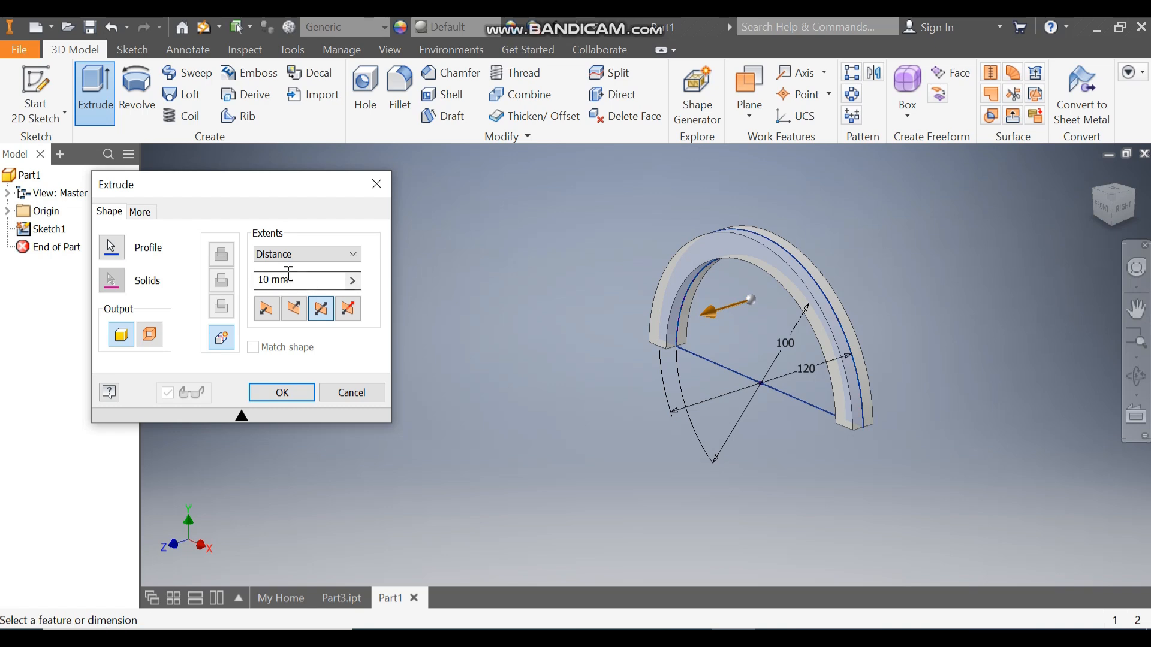
drag(260, 279, 327, 283)
key(BackSpace)
text(80)
click(295, 392)
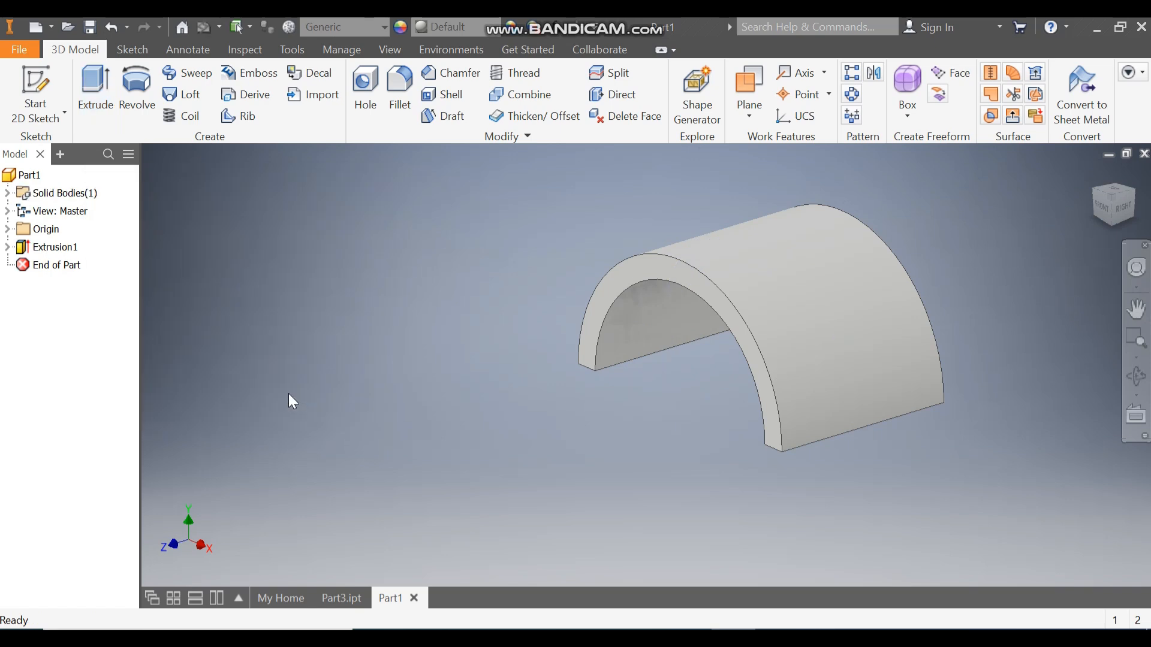
- Start a sketch on the XY plane and draw a rectangle about 13 mm high extending outward from the arch's right foot along the horizontal axis
click(7, 229)
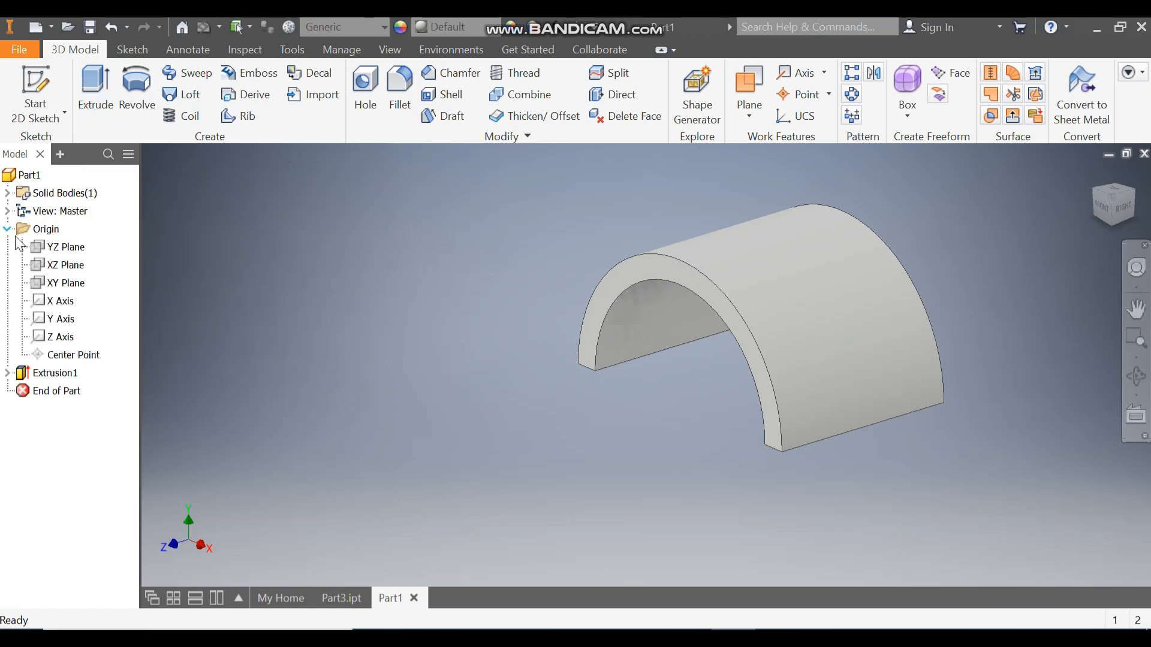
click(65, 286)
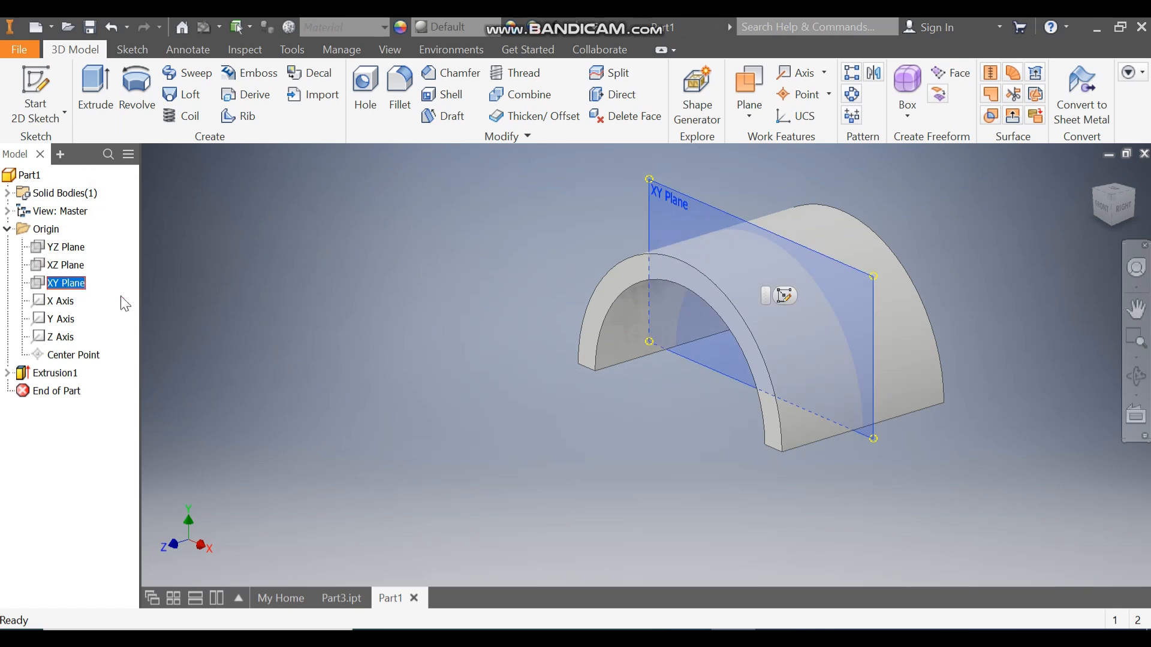
key(s)
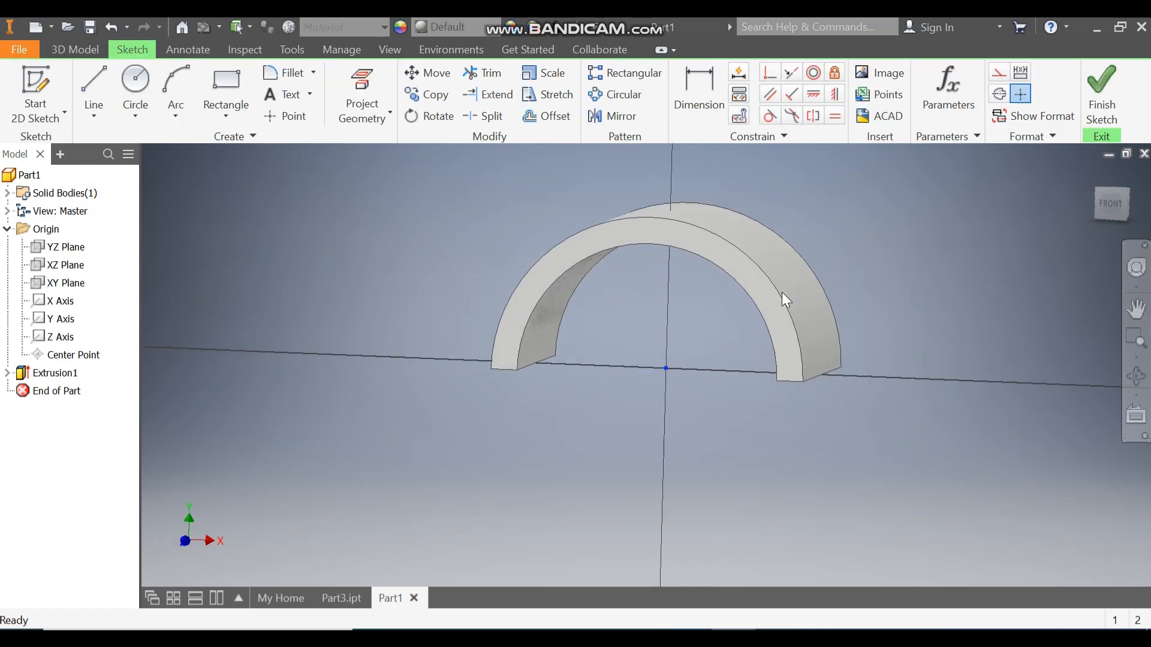
click(222, 110)
click(242, 150)
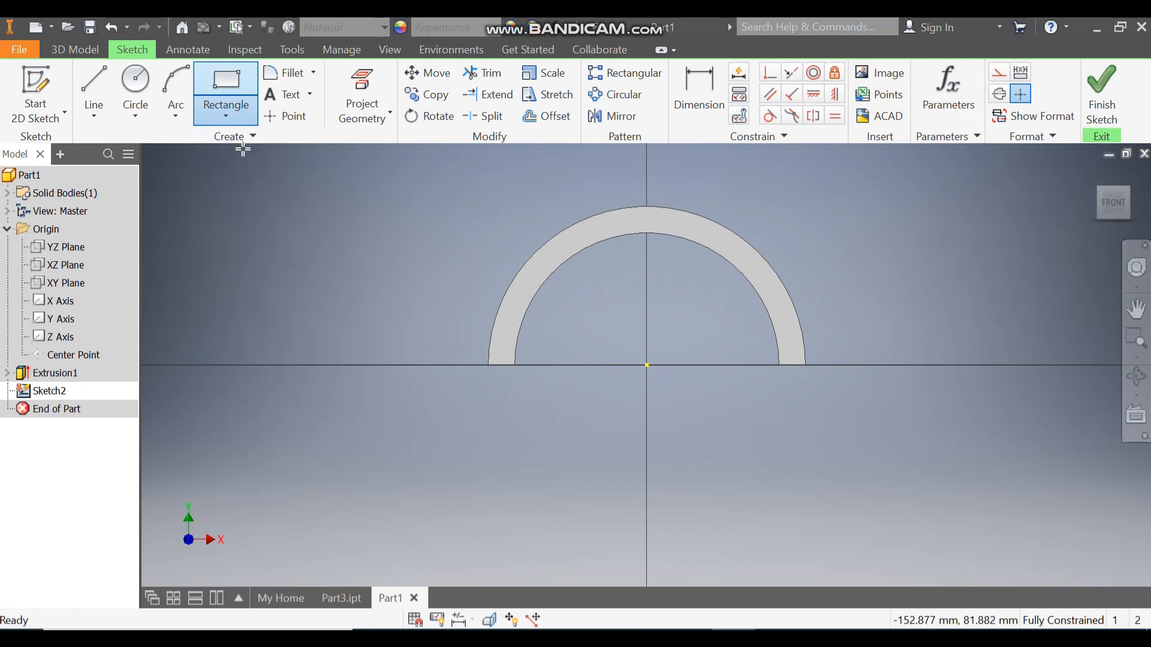
scroll(895, 378, up, 2)
click(682, 354)
click(888, 287)
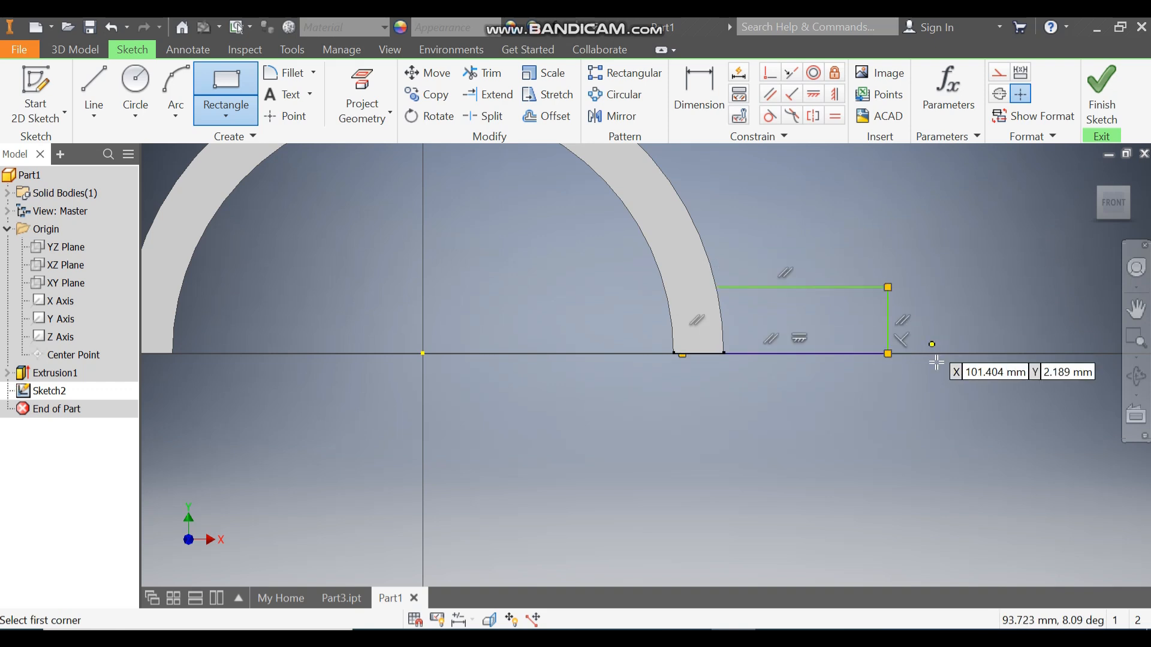
- Dimension the rectangle's height to 20 mm
click(704, 95)
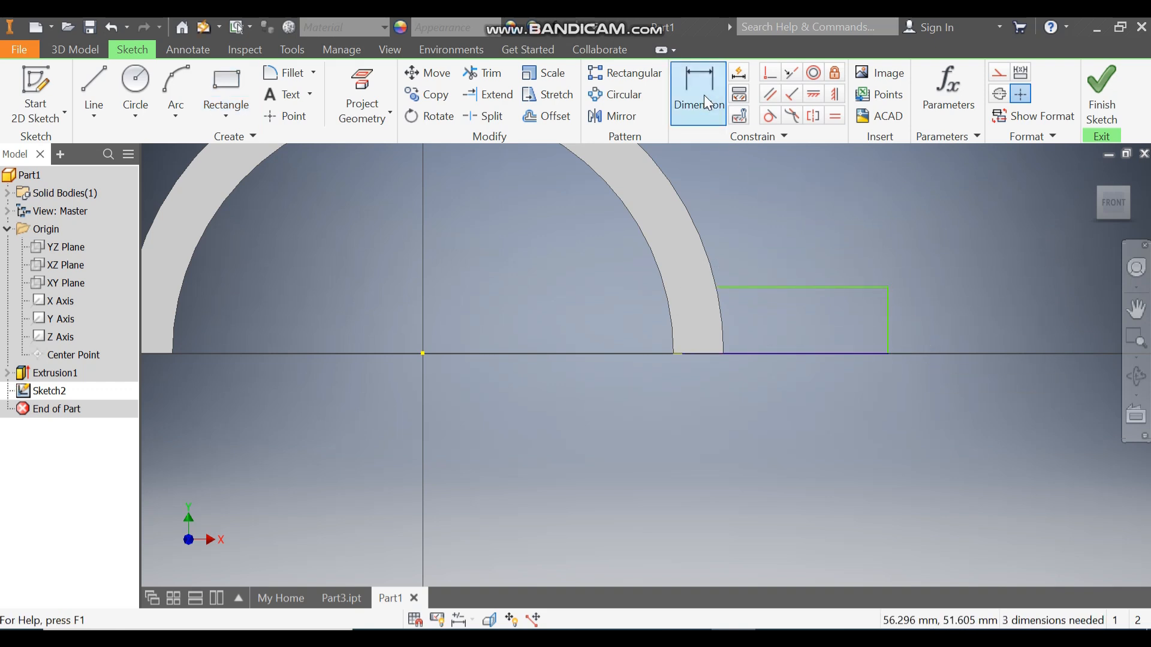
click(888, 313)
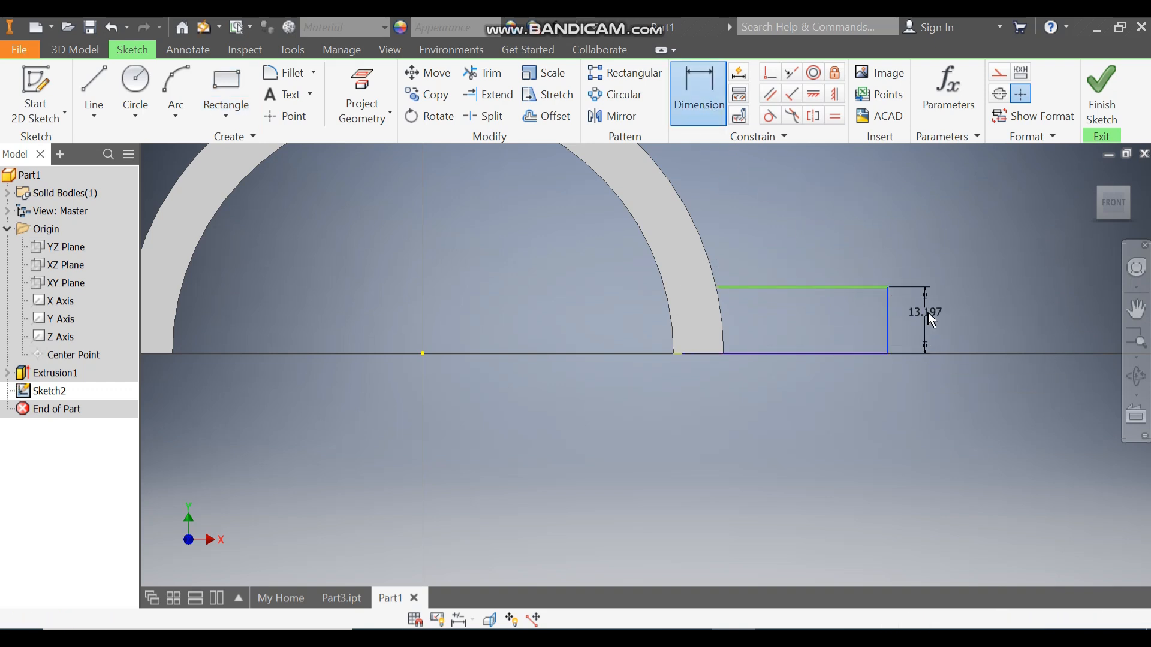
click(927, 310)
text(20)
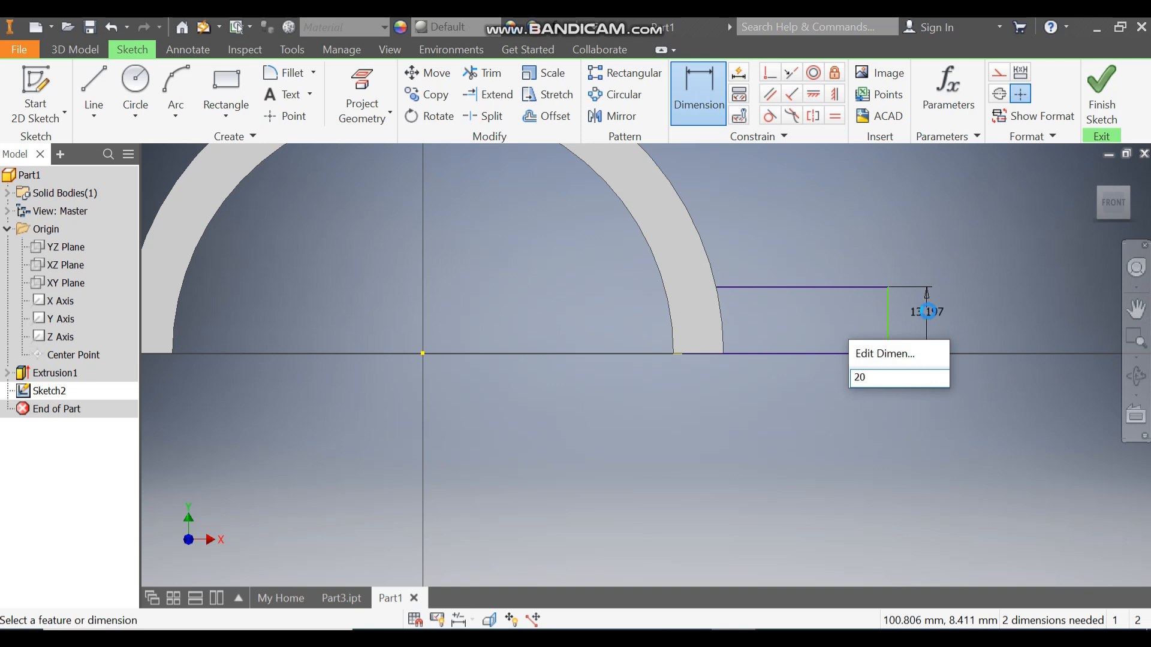
key(Return)
- Dimension the distance from the origin to the rectangle's outer vertical edge to 100 mm
scroll(630, 298, down, 2)
click(508, 332)
click(924, 308)
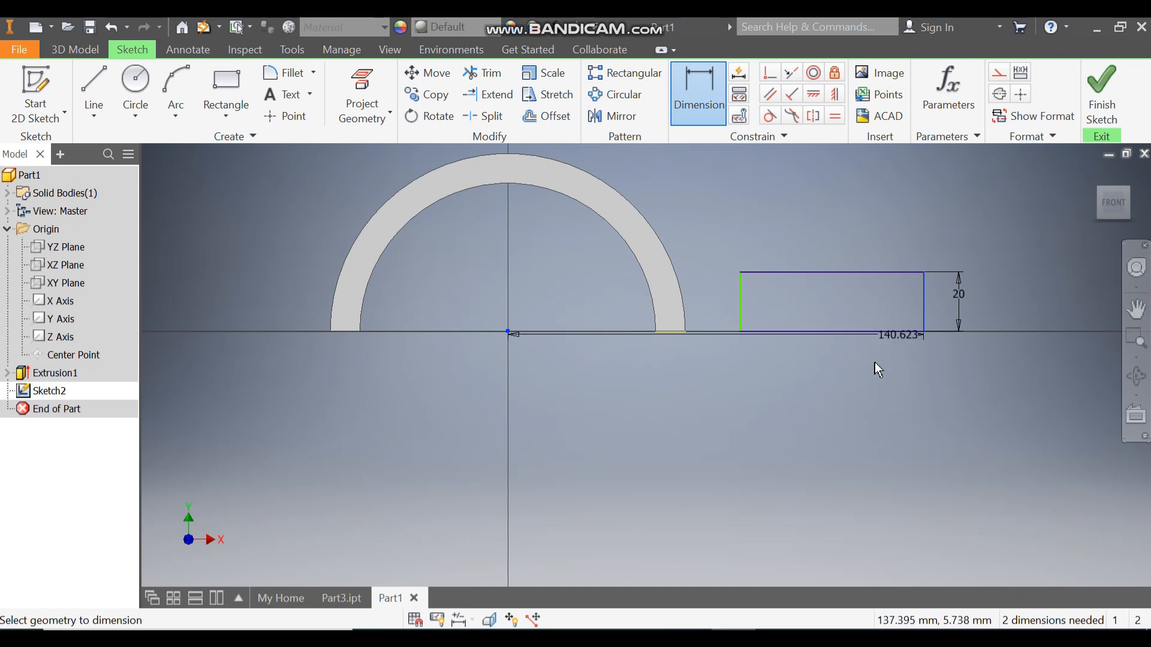
click(843, 419)
text(100)
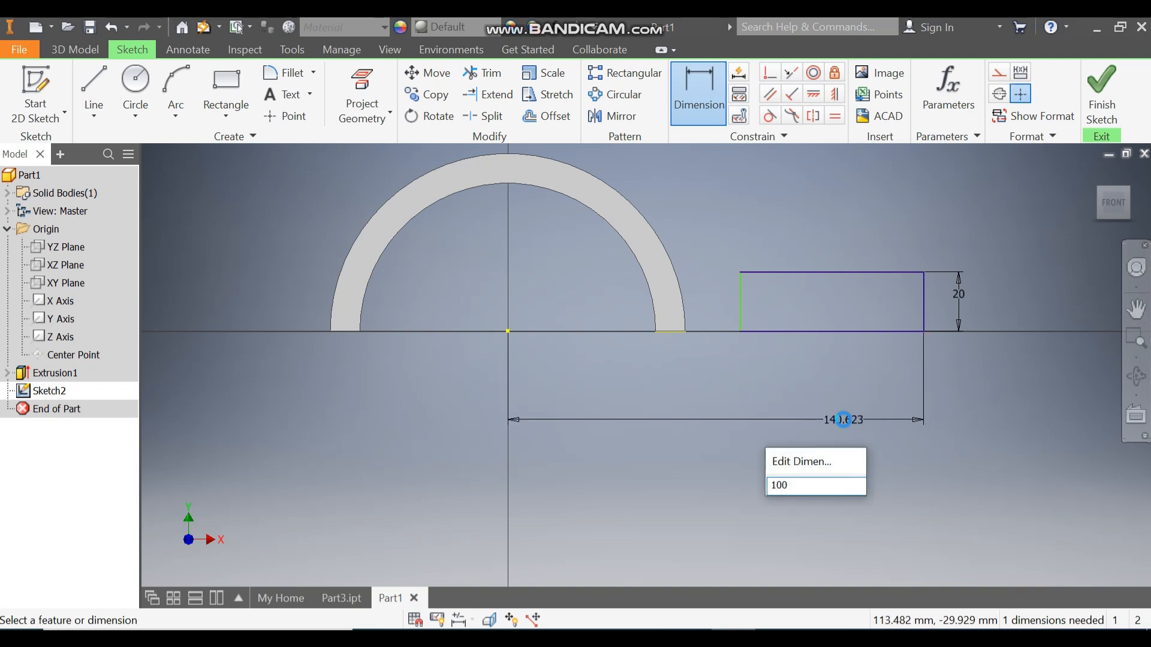
key(Return)
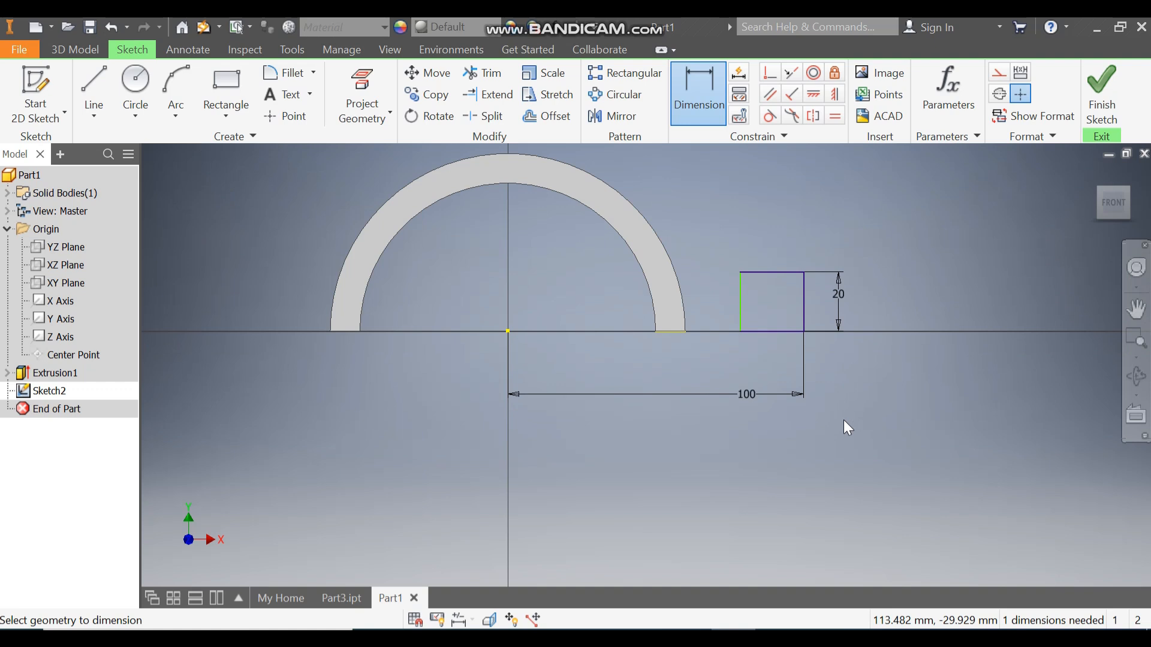
key(Escape)
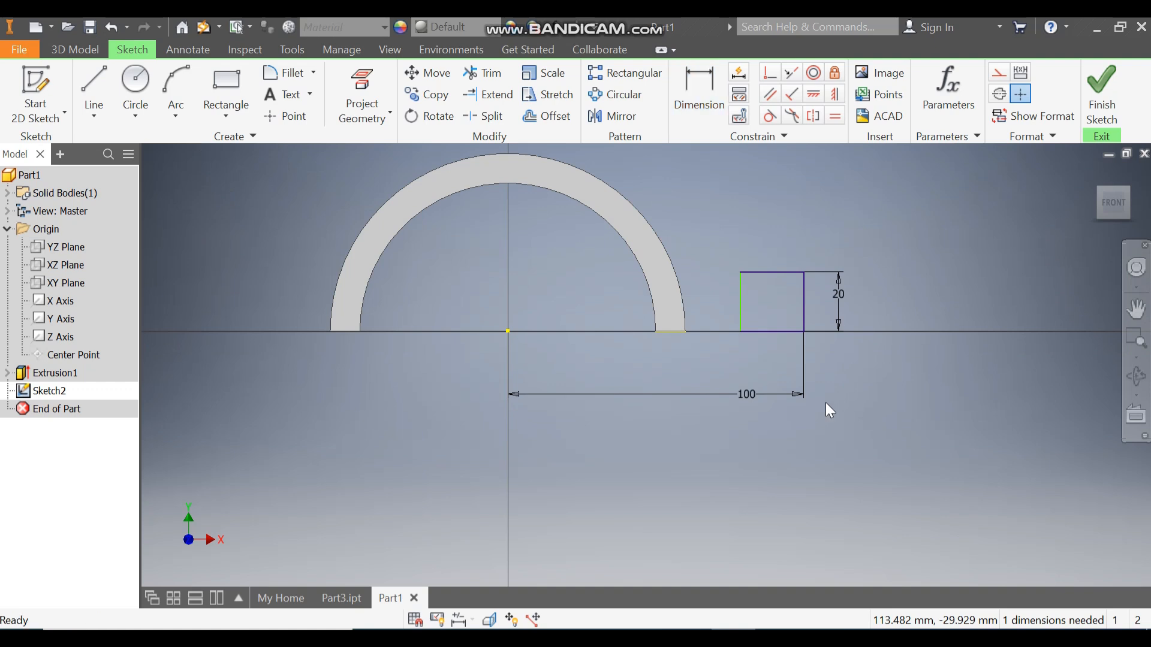
- Pull the rectangle's inner vertical edge closer to the arch's right foot
drag(743, 333, 635, 332)
click(741, 276)
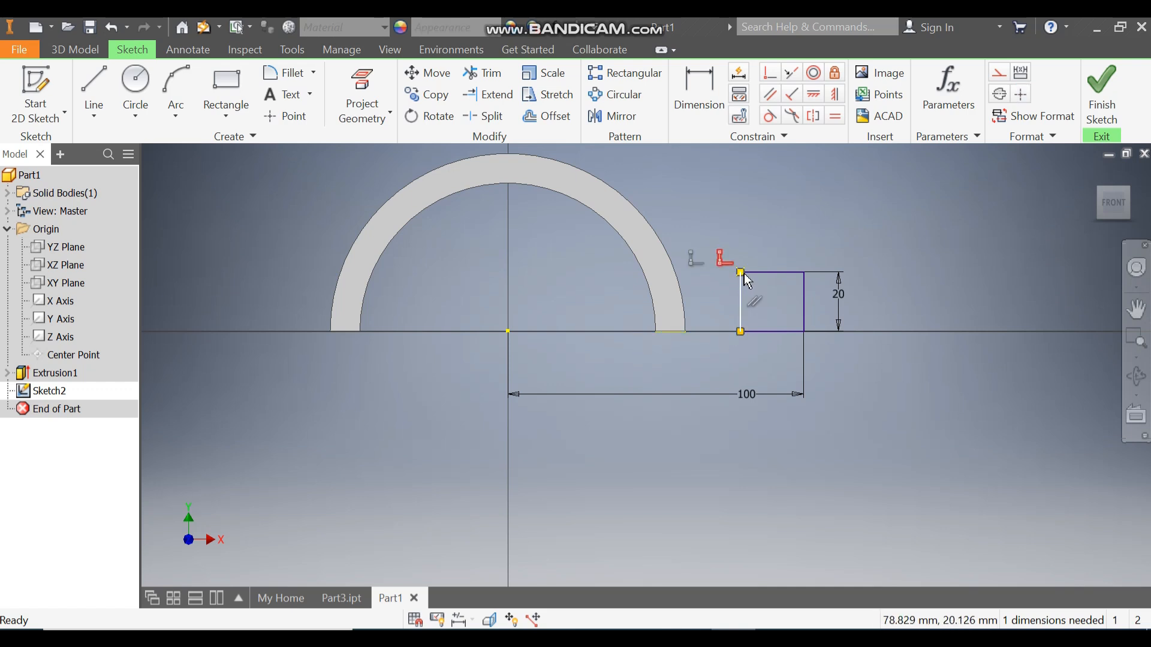
key(Escape)
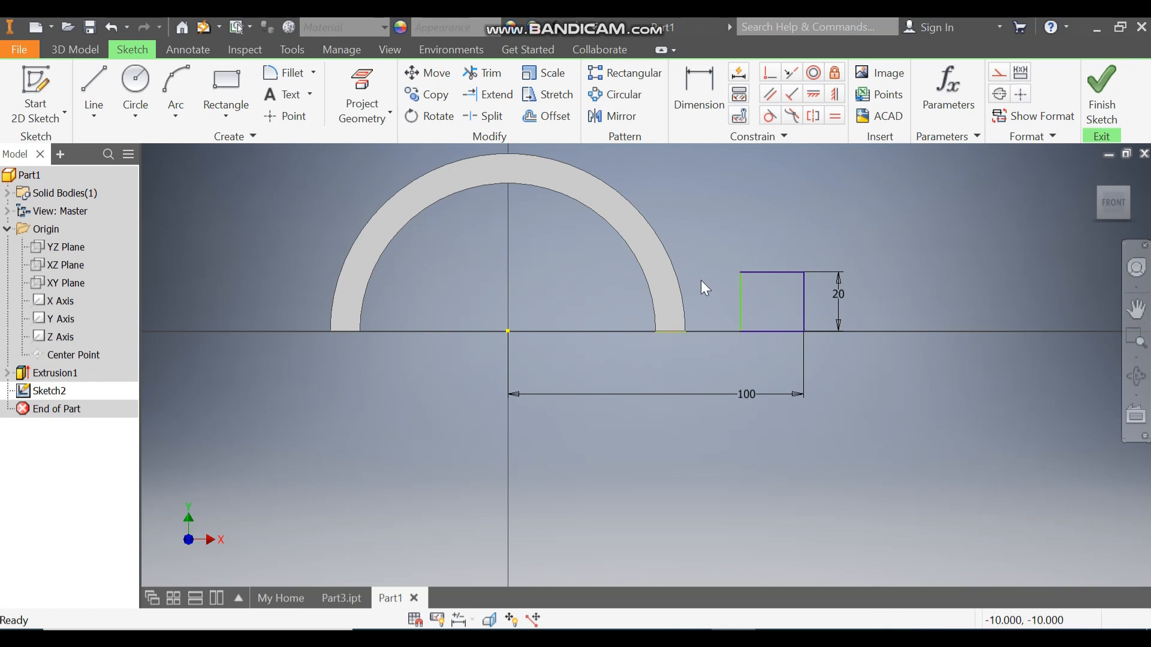
mouse_move(741, 273)
mouse_down()
mouse_move(665, 272)
mouse_move(700, 277)
mouse_up()
- Make the rectangle's inner lower corner coincident with the midpoint of the arch's right foot edge and finish the sketch
scroll(675, 308, down, 5)
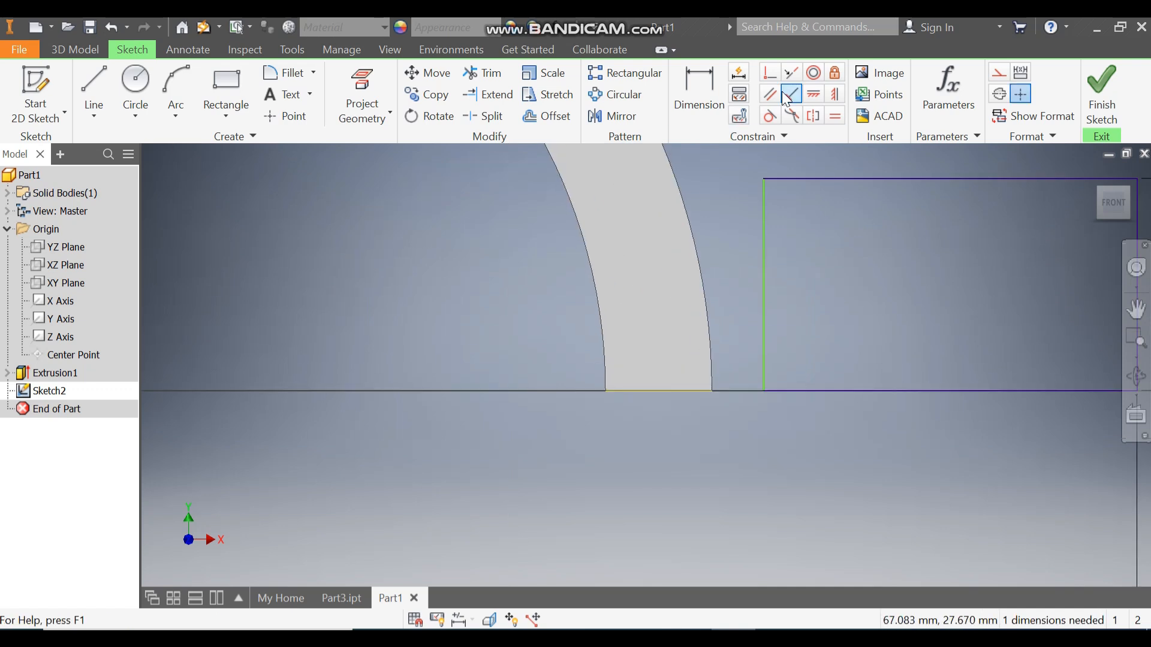
click(771, 75)
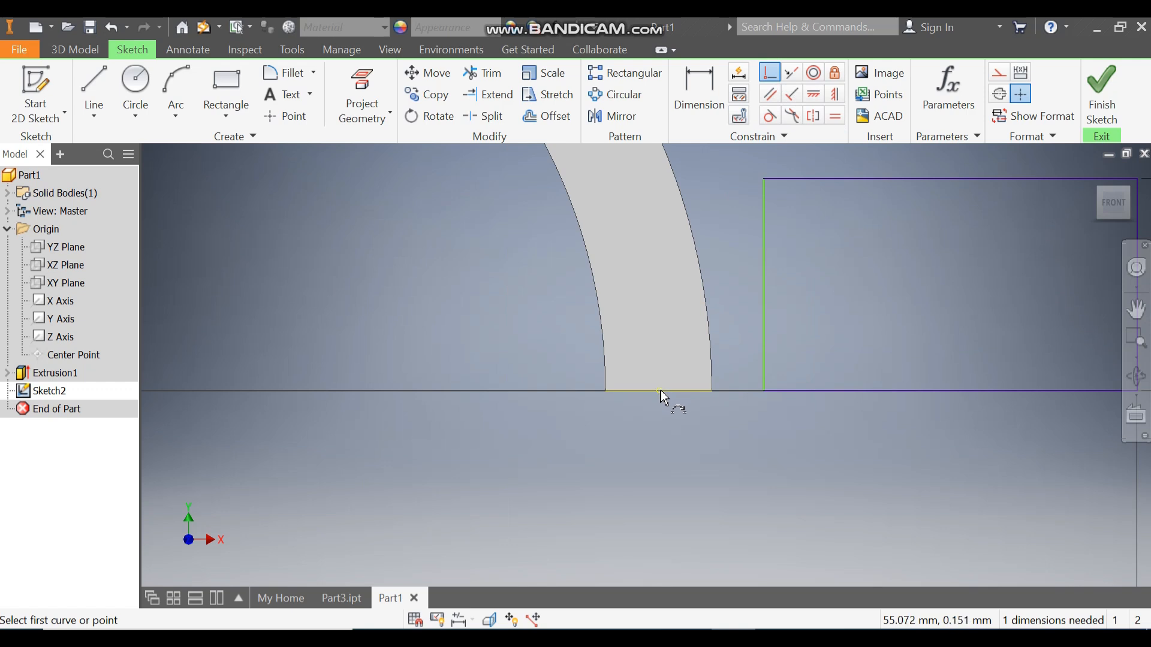
click(660, 391)
click(763, 391)
scroll(552, 324, up, 7)
scroll(567, 341, down, 1)
middle_drag(568, 340, 608, 349)
click(1102, 90)
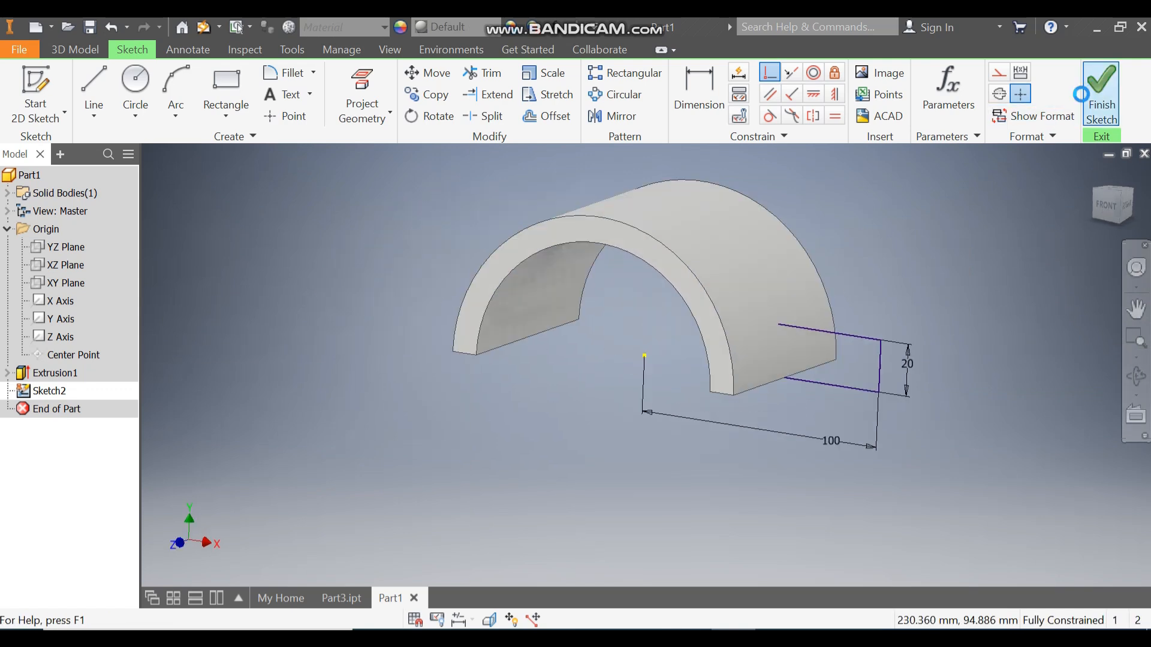
- Extrude the rectangle symmetrically to a total distance of 50 mm, joined to the arch
click(96, 89)
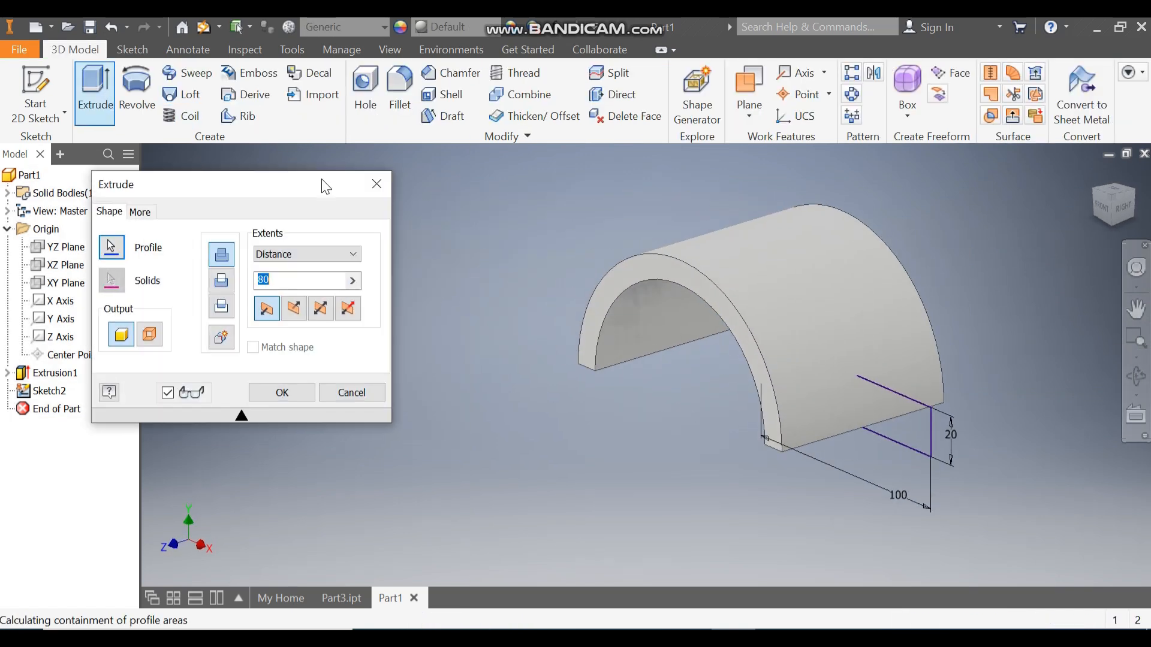
click(322, 316)
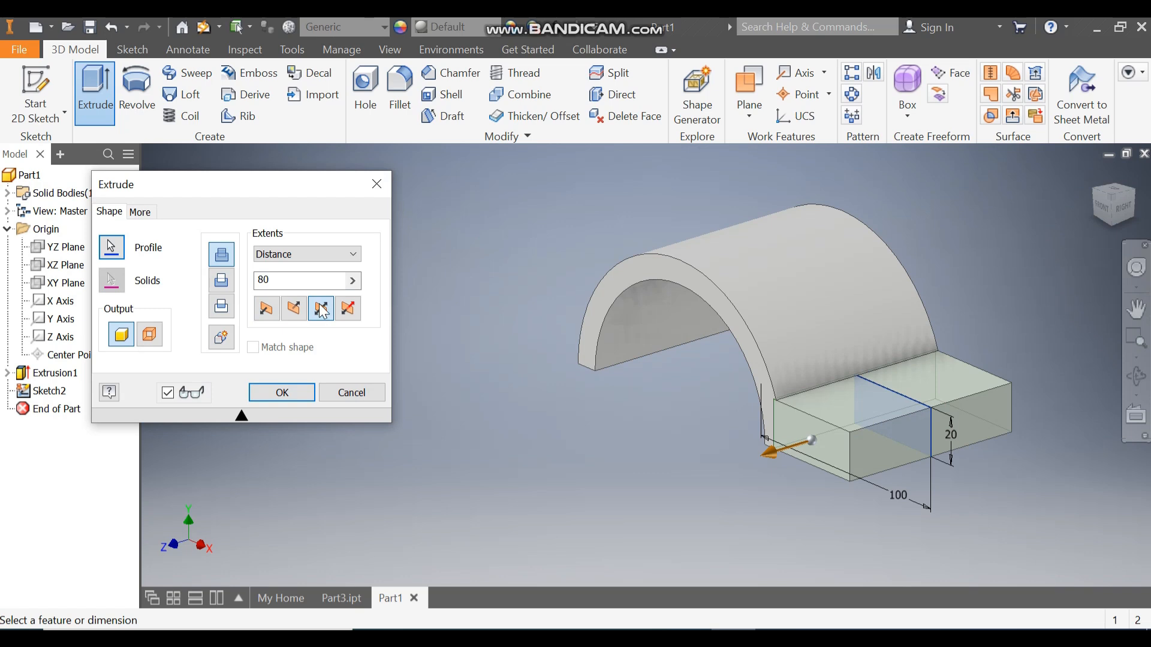
drag(261, 286, 253, 288)
text(50)
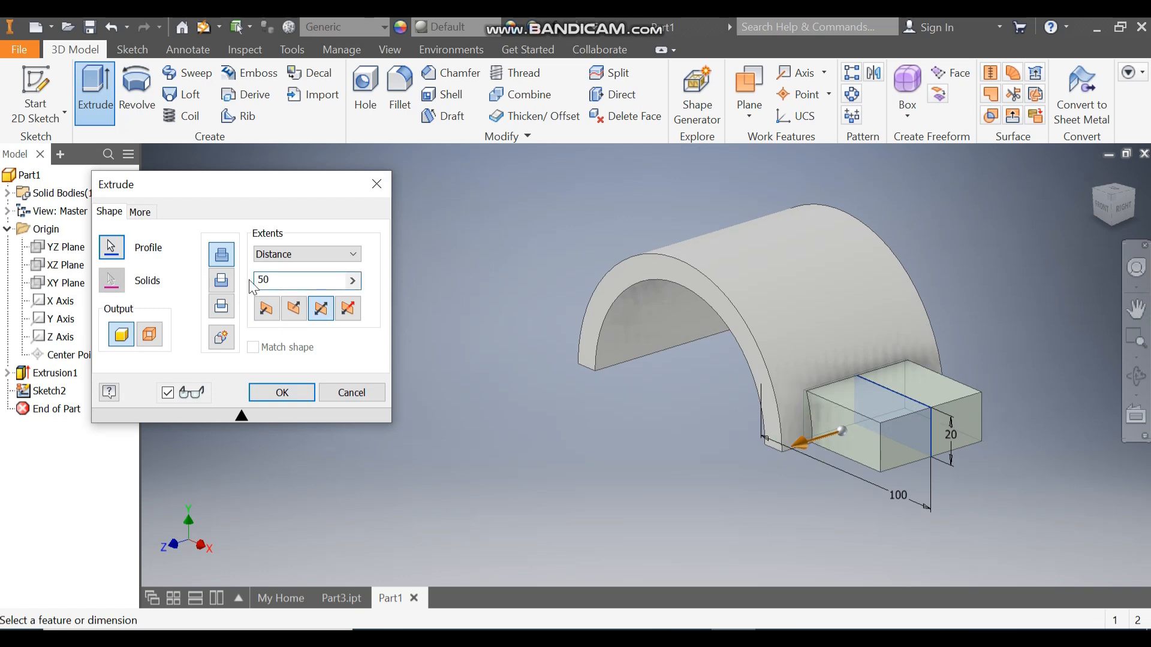
click(276, 394)
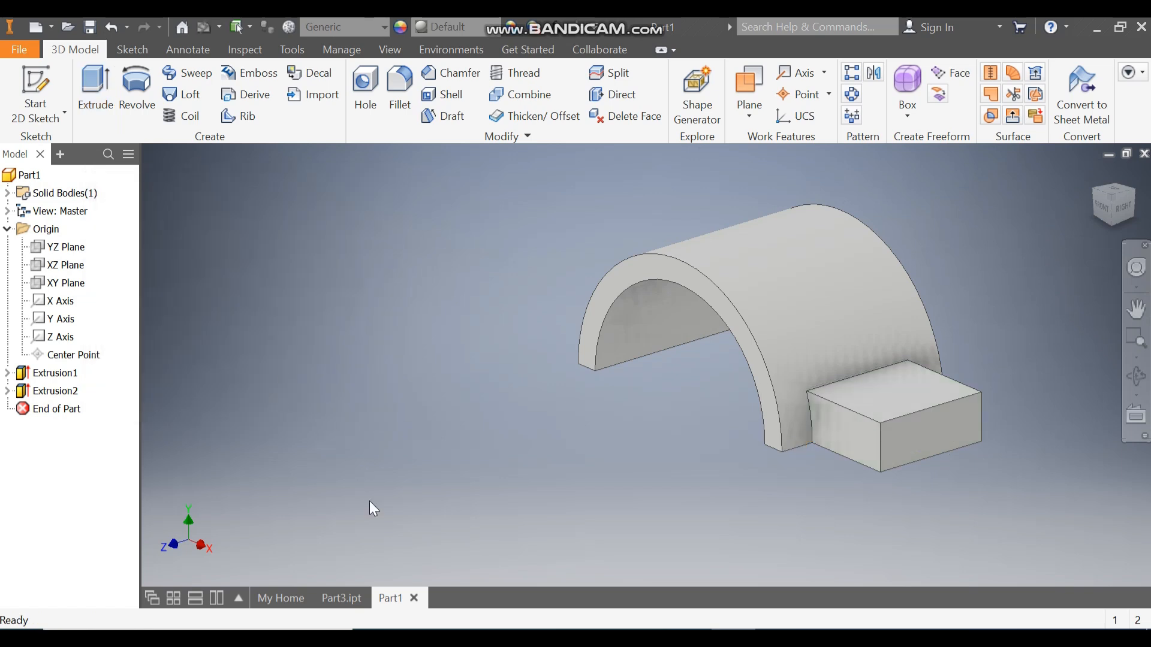
- Check the finished reference part Part3.ipt, then sketch a 40 mm diameter circle on Part1's XY plane, beyond the arch's left foot on the horizontal axis
click(343, 599)
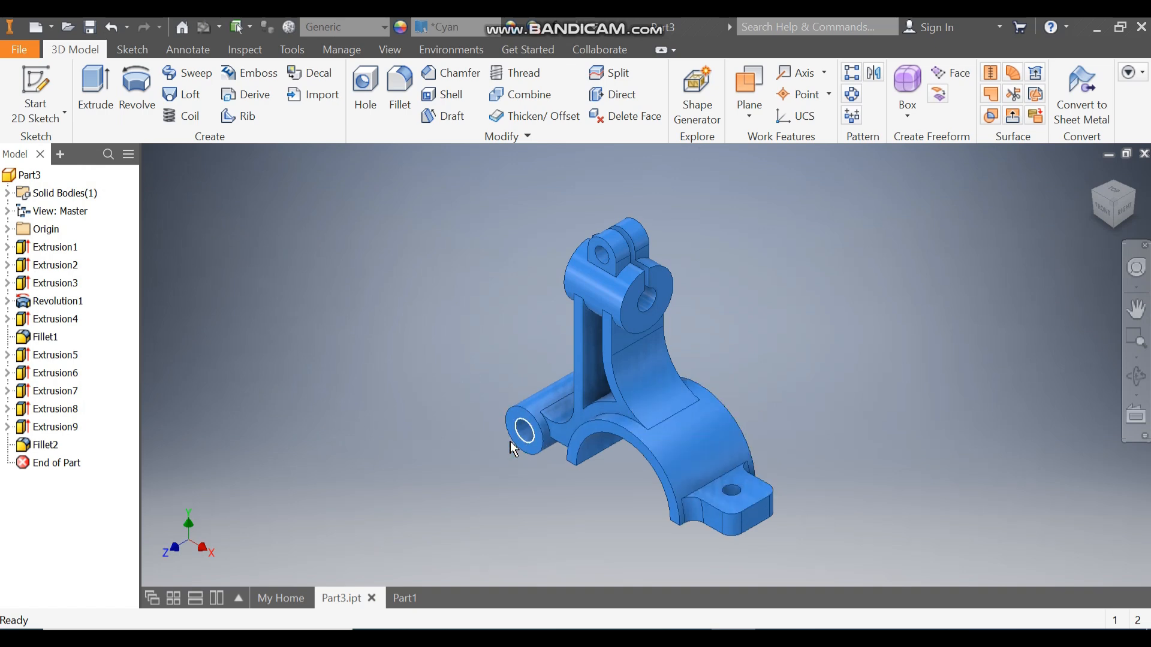
click(405, 599)
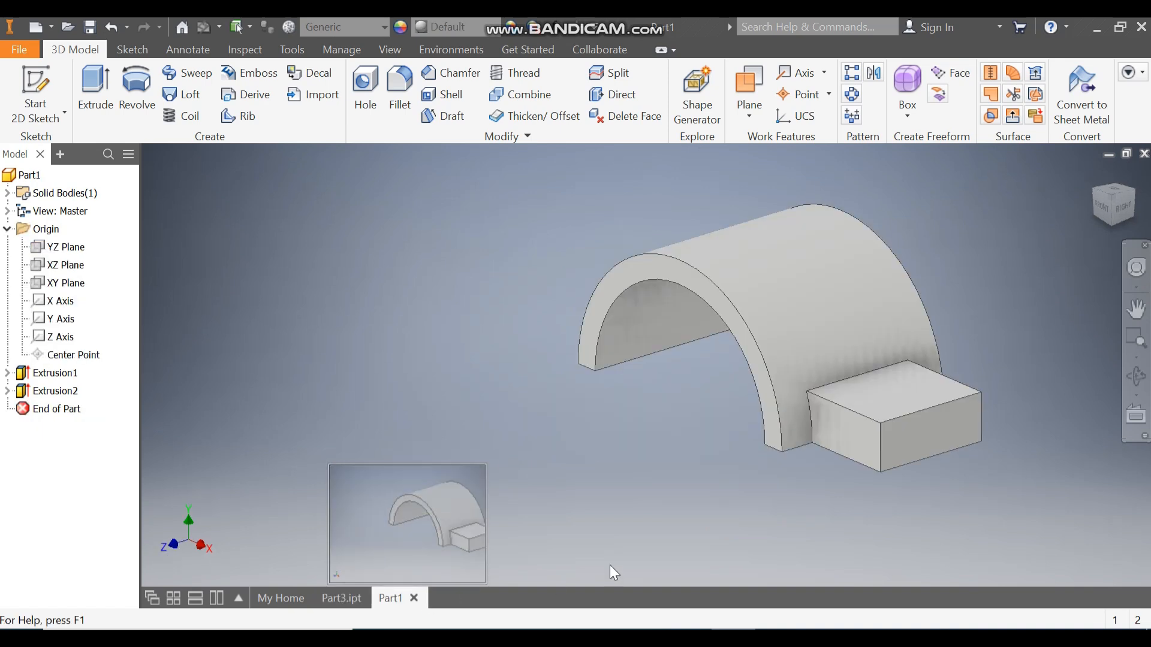
click(66, 282)
click(819, 311)
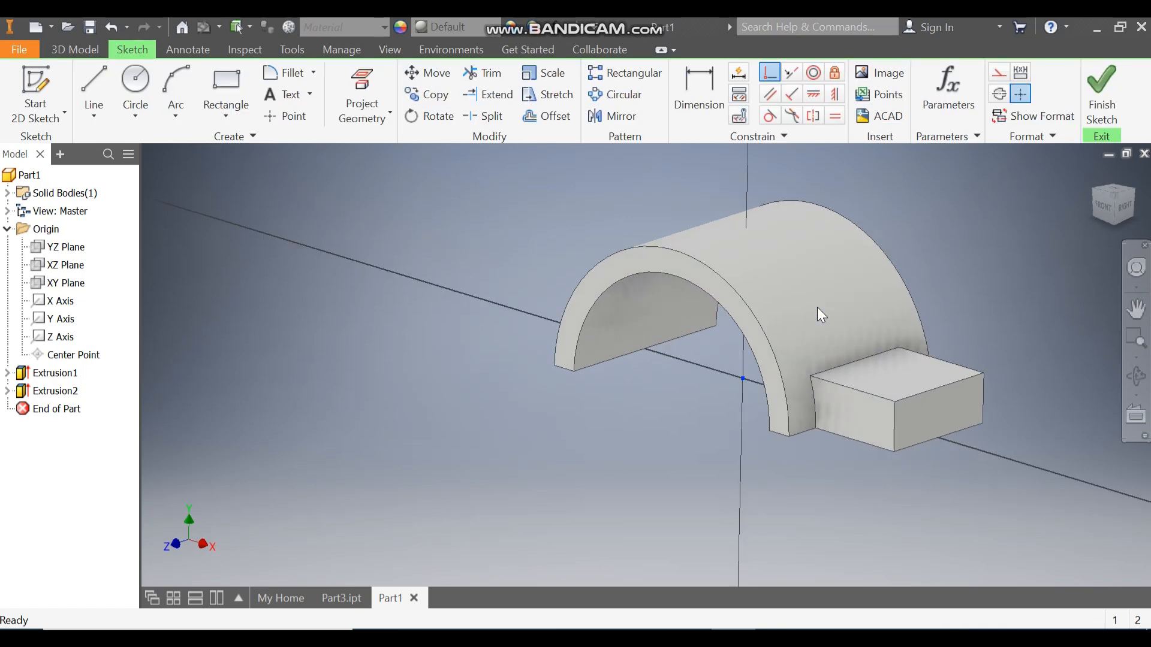
click(142, 80)
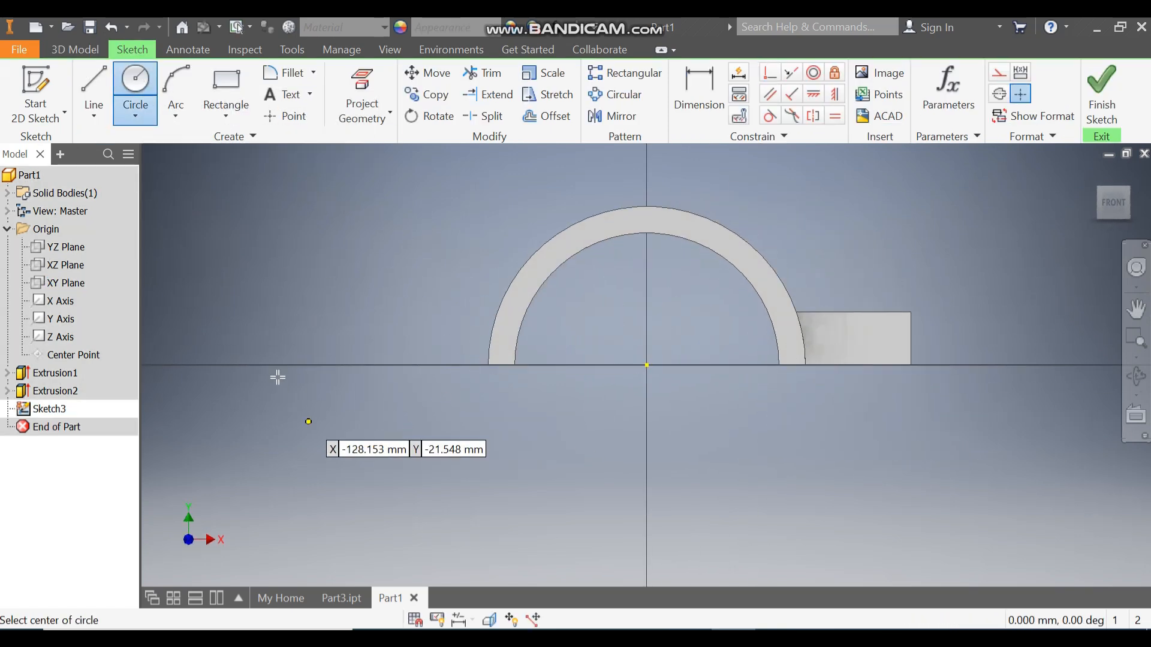
click(314, 365)
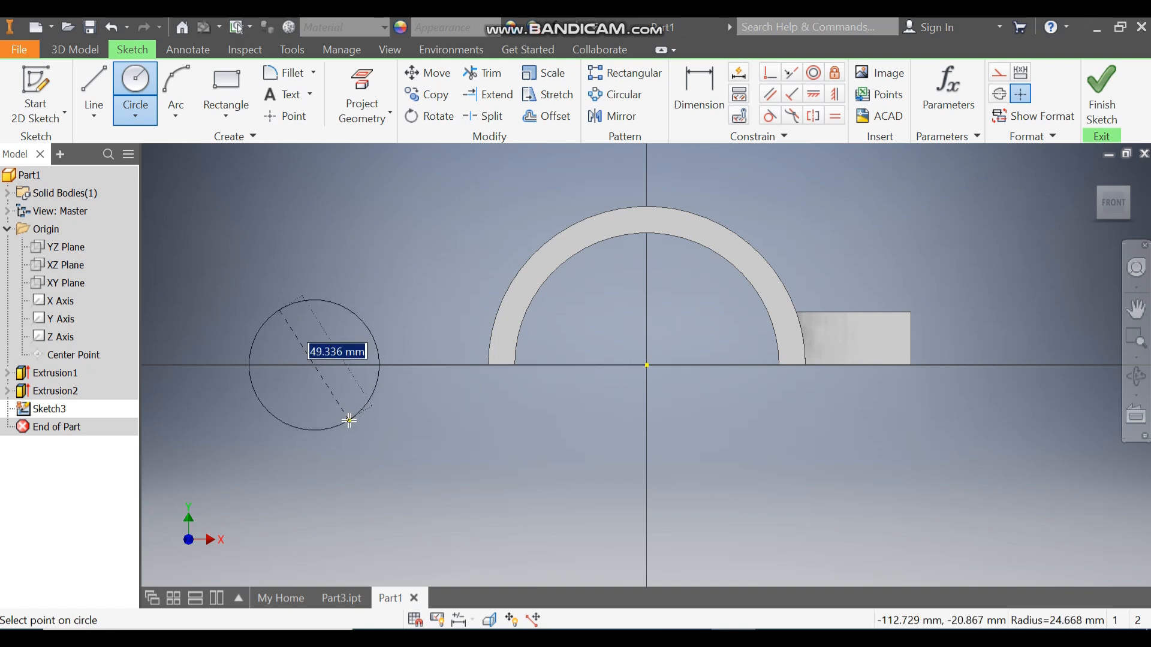
text(40)
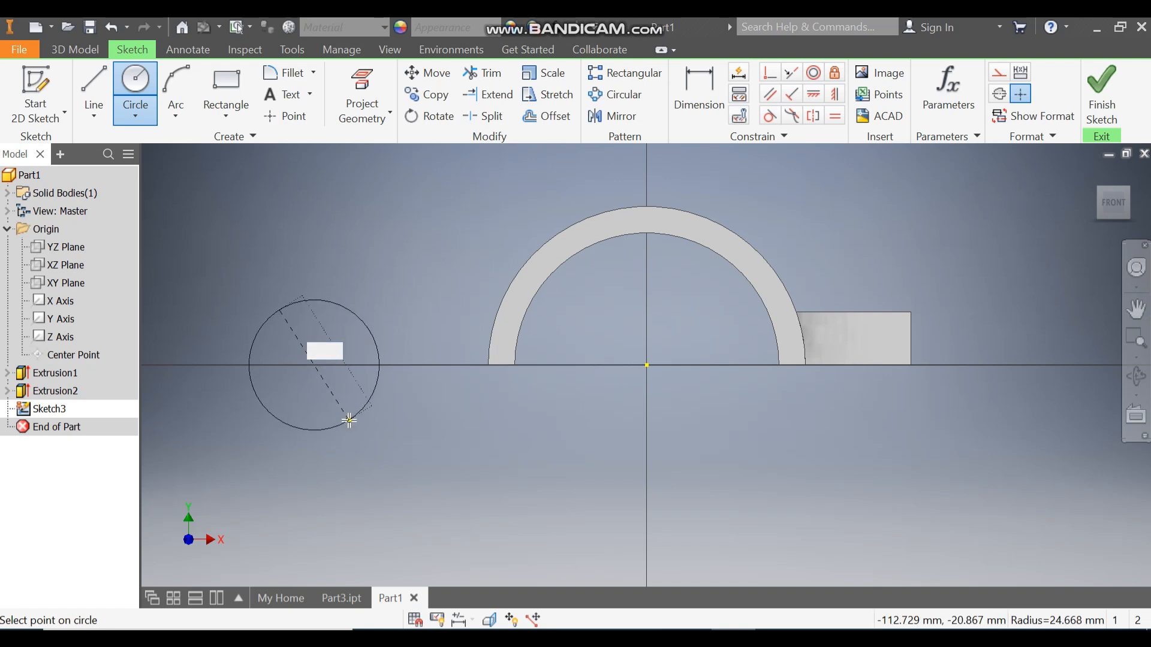
key(Return)
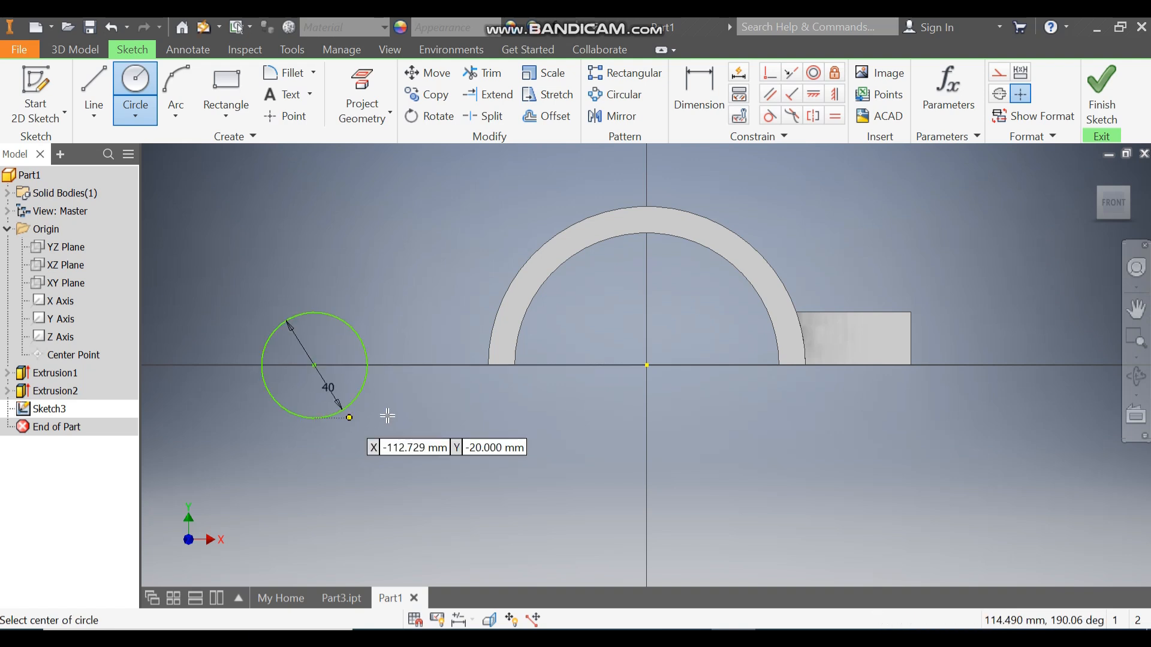
- Dimension the horizontal distance from the circle's center to the origin to 110 mm
click(699, 106)
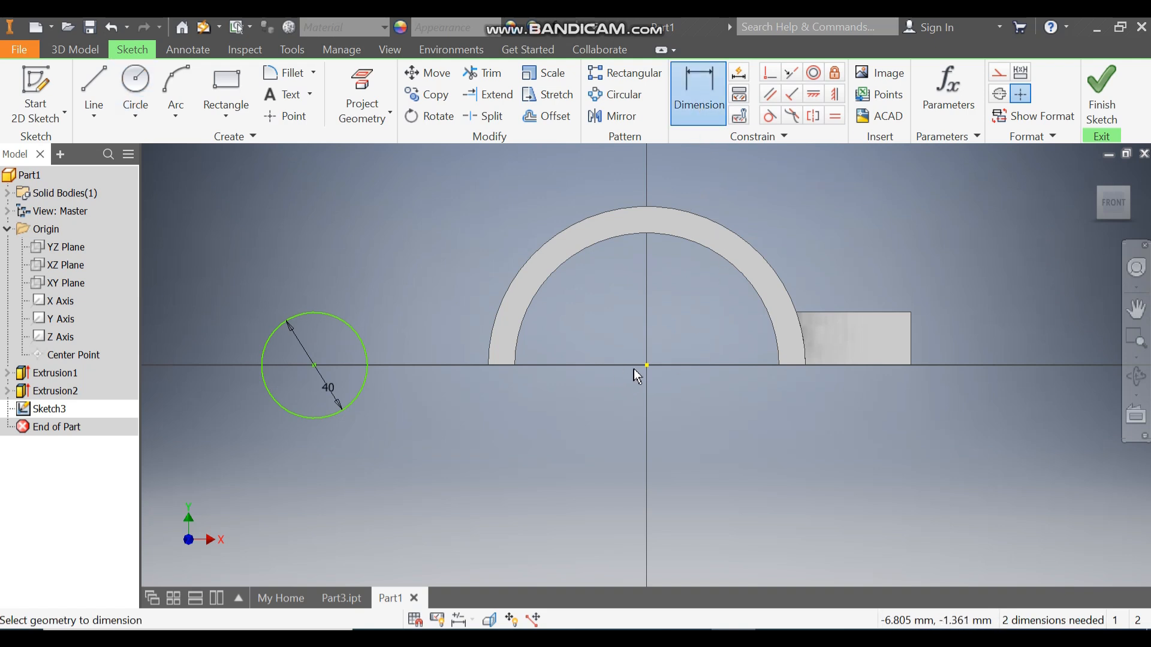
click(314, 366)
click(456, 492)
text(110)
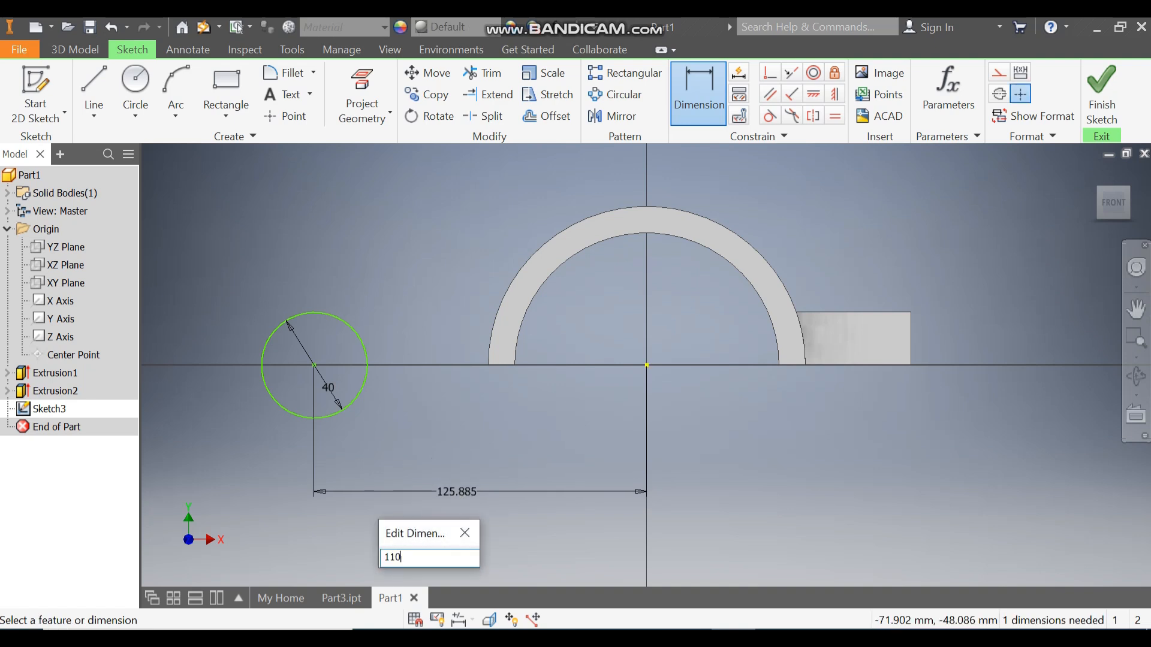
key(Return)
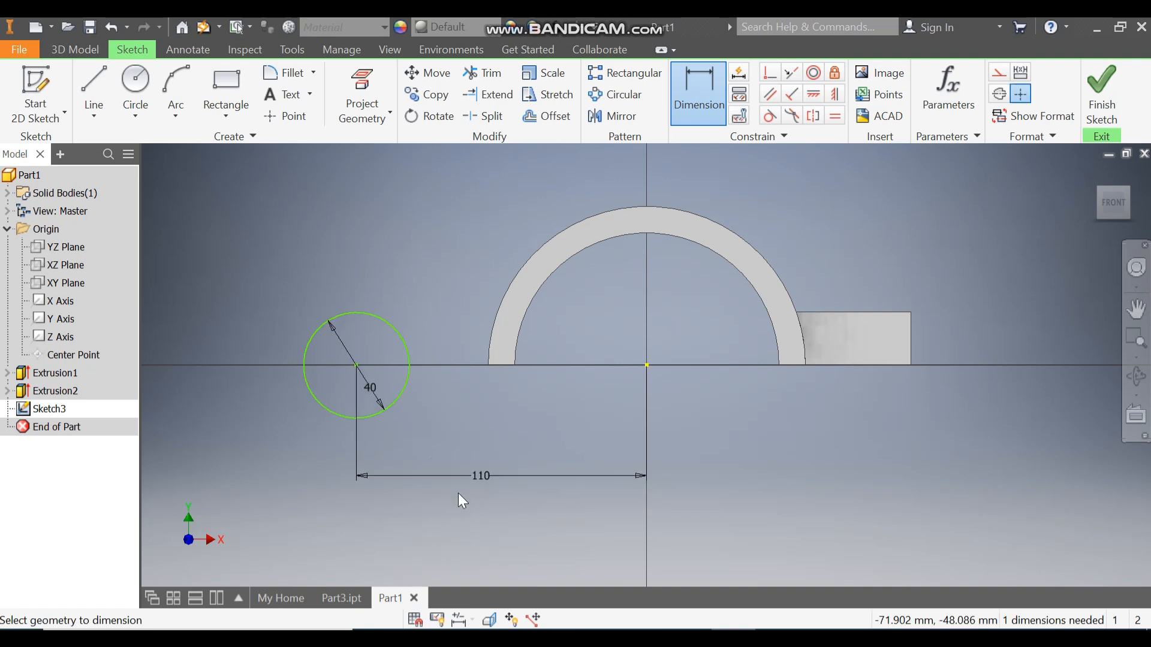
- Constrain the circle's center horizontally to the origin and finish the sketch
click(816, 101)
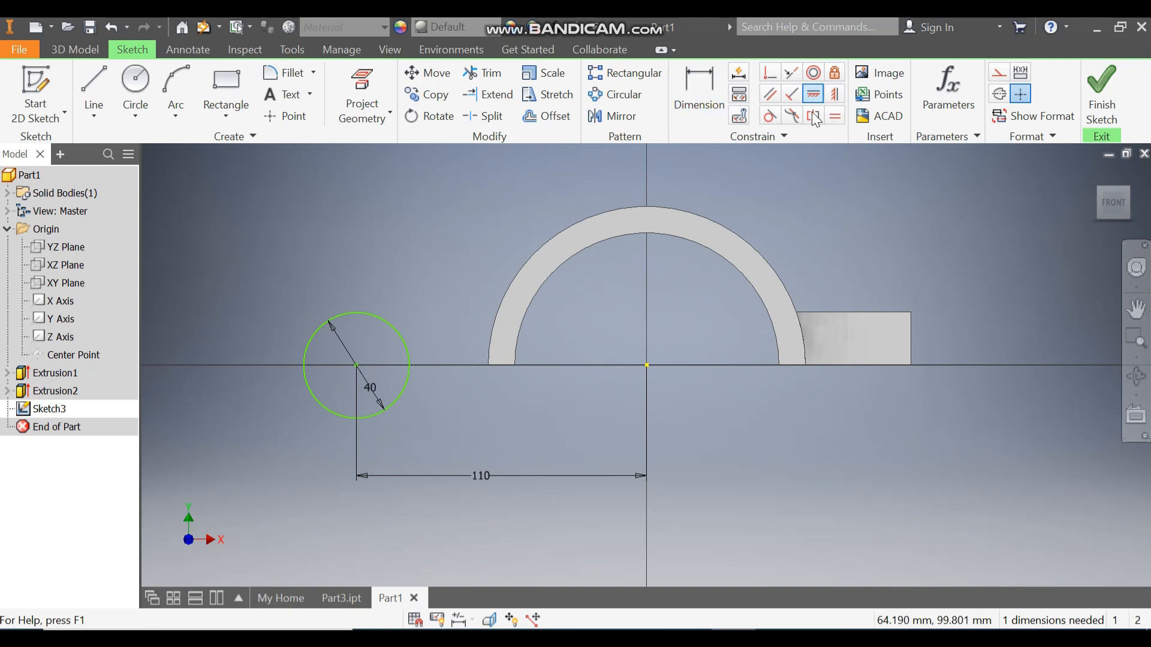
click(646, 365)
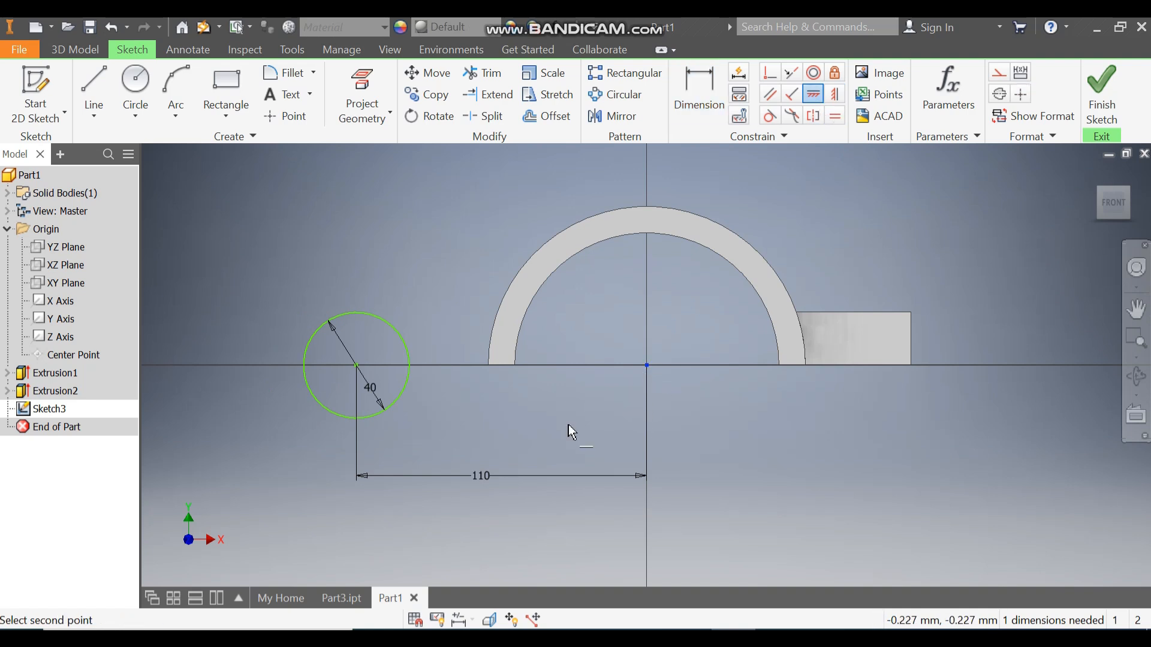
click(362, 368)
click(1102, 89)
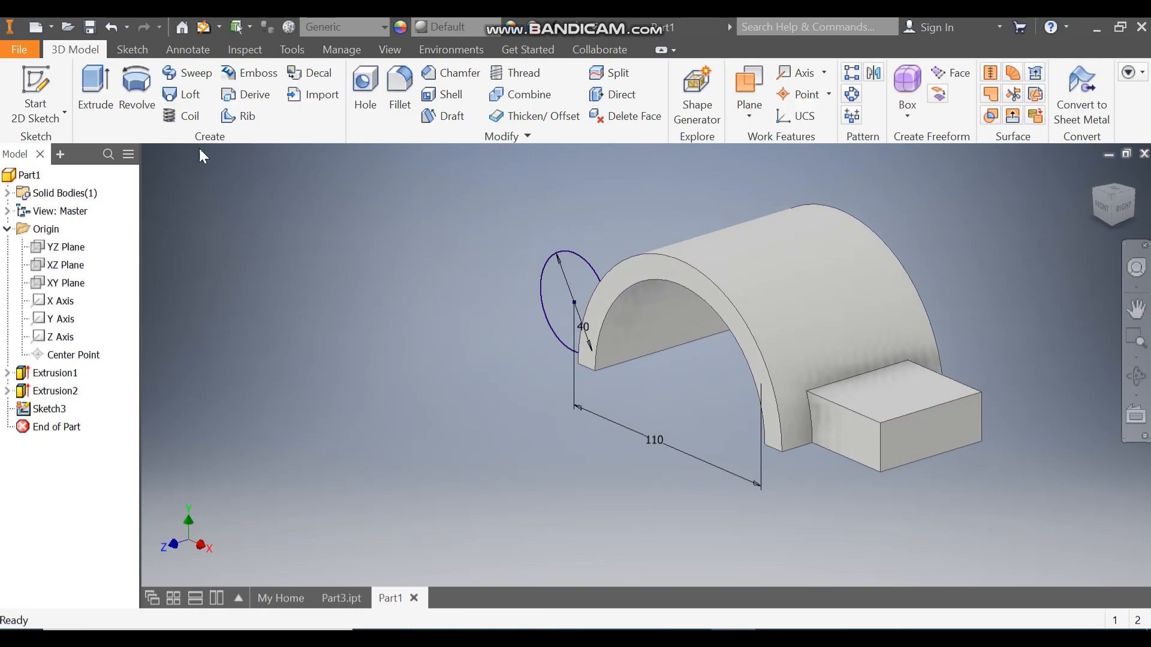
- Extrude the 40 mm circle symmetrically to a total distance of 70 mm
click(99, 90)
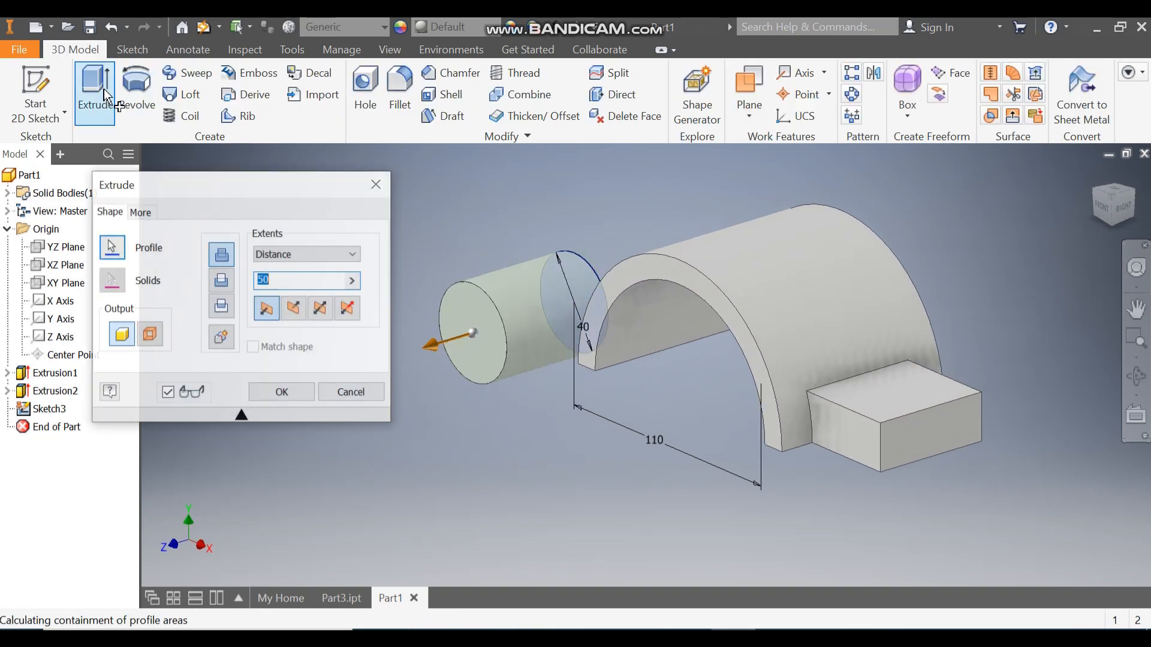
click(322, 312)
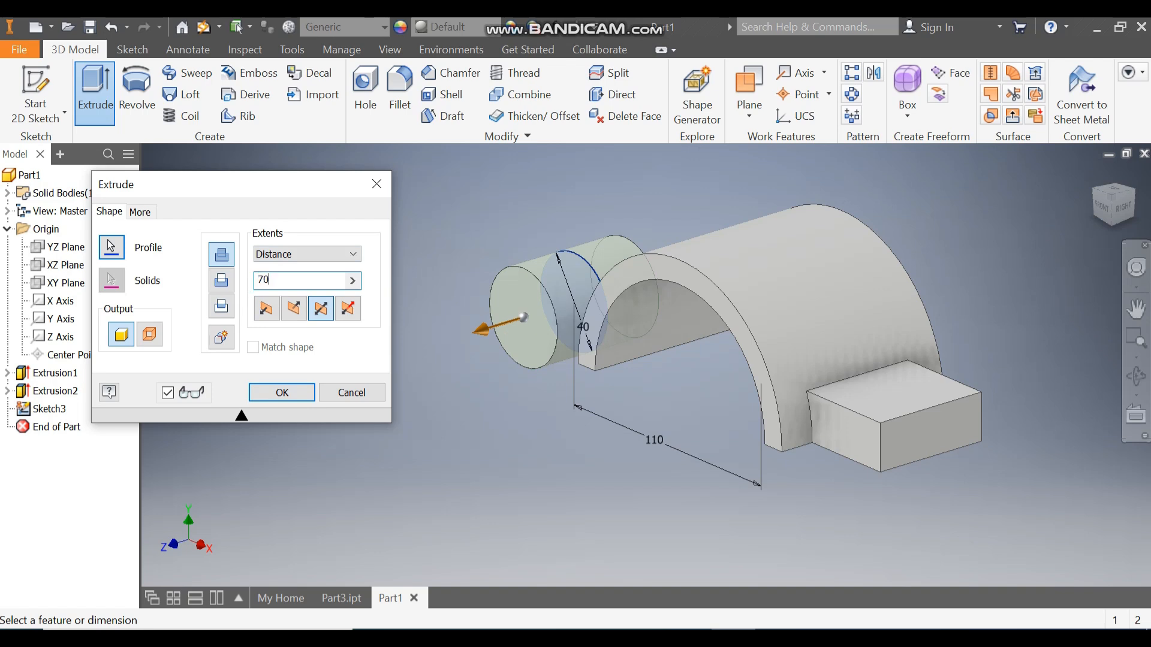
click(281, 392)
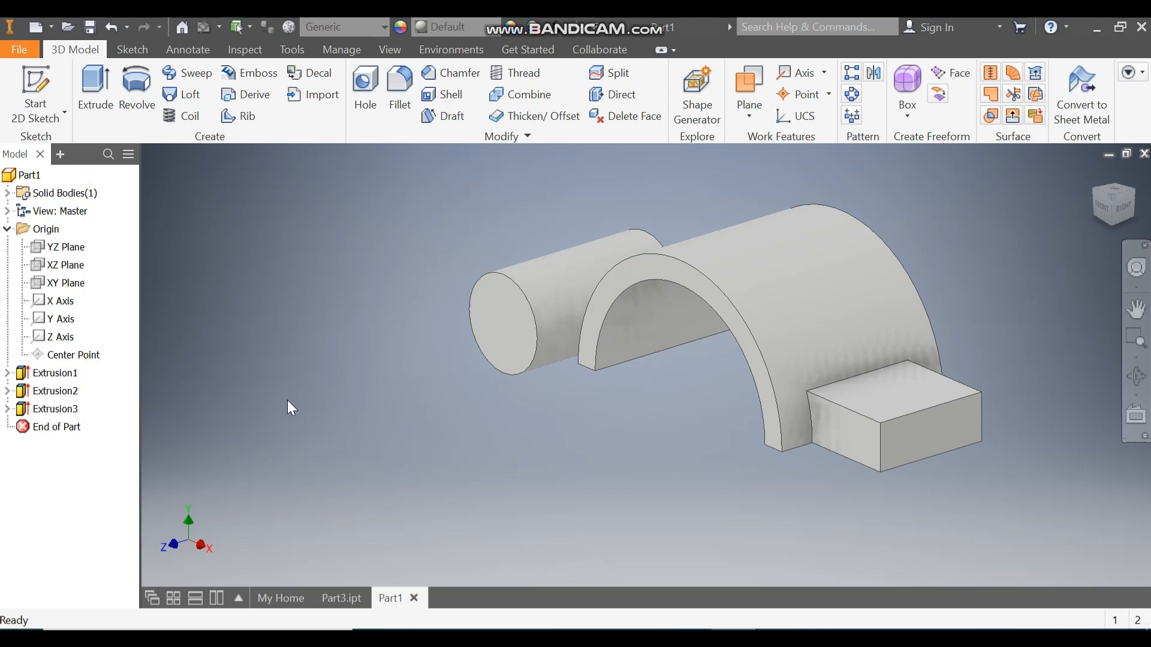
- Check the reference part Part3.ipt, then draw a two-point rectangle in a new XY plane sketch in Part1, above the arch and left of the vertical axis
click(342, 598)
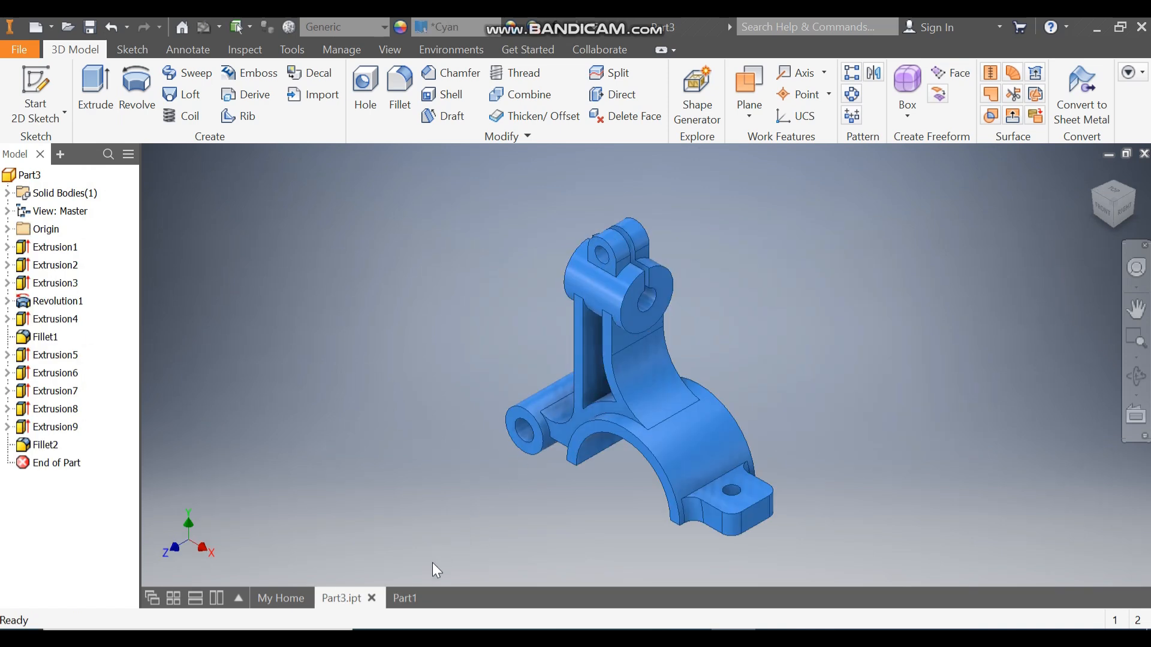
click(403, 598)
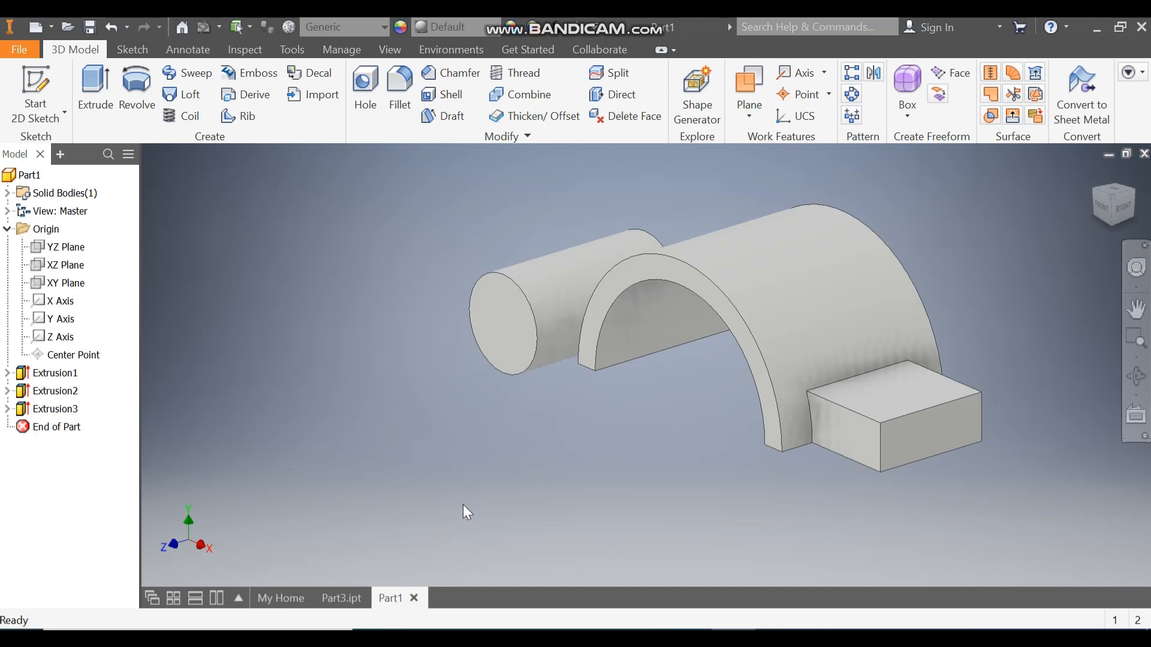
click(65, 282)
click(759, 310)
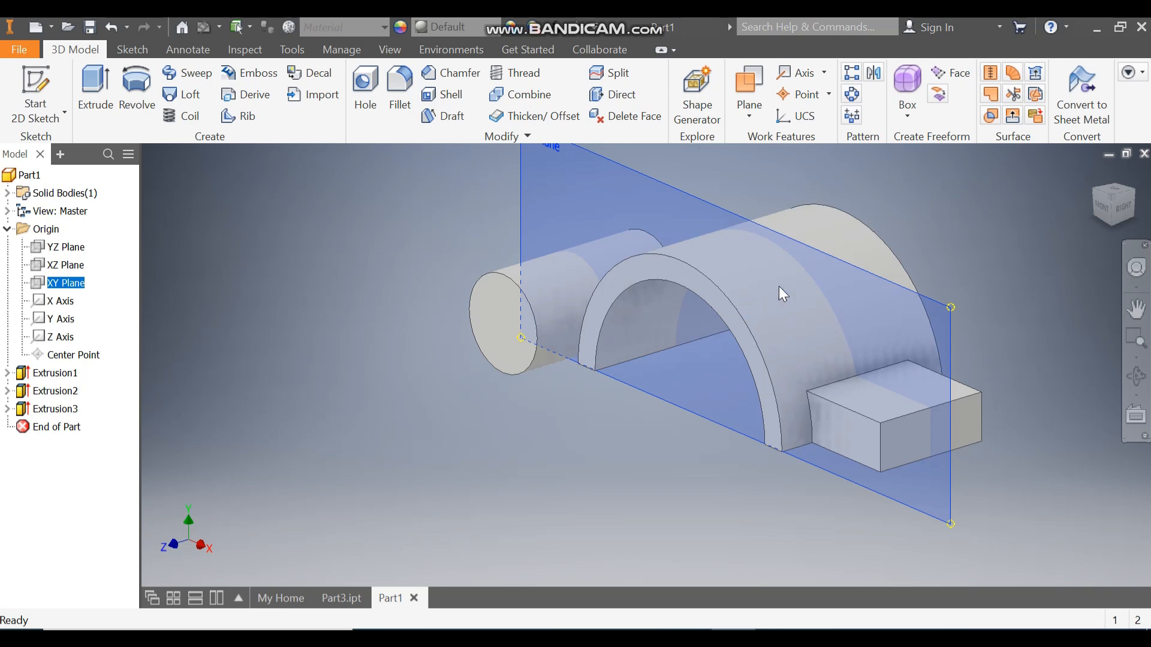
middle_drag(831, 244, 742, 415)
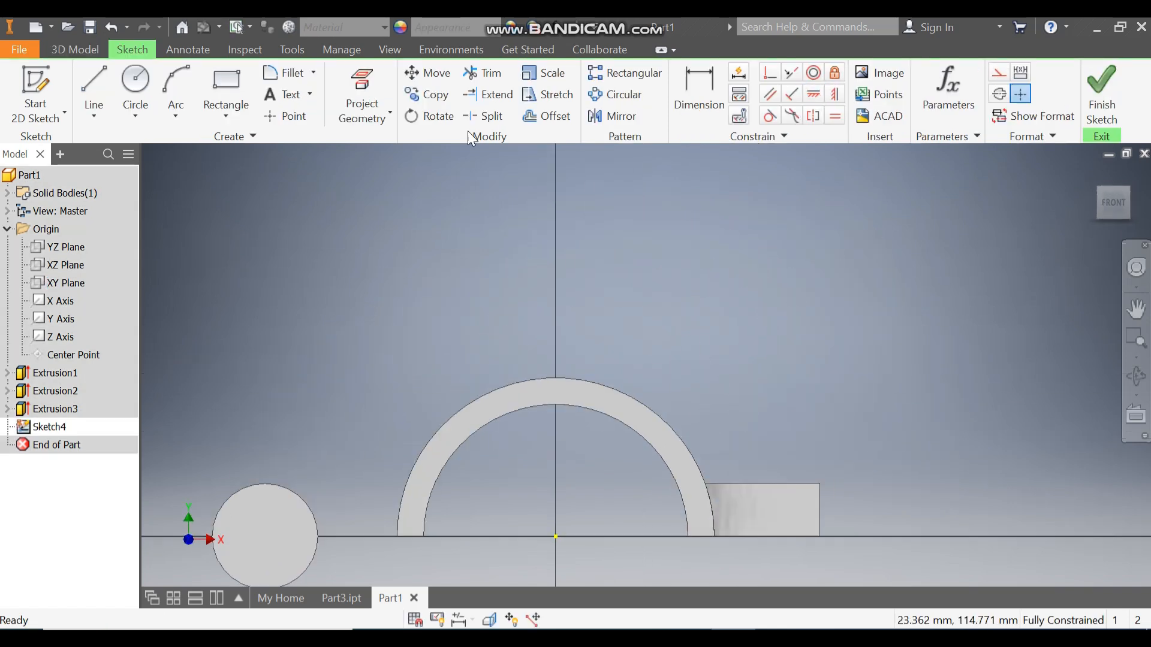
click(225, 108)
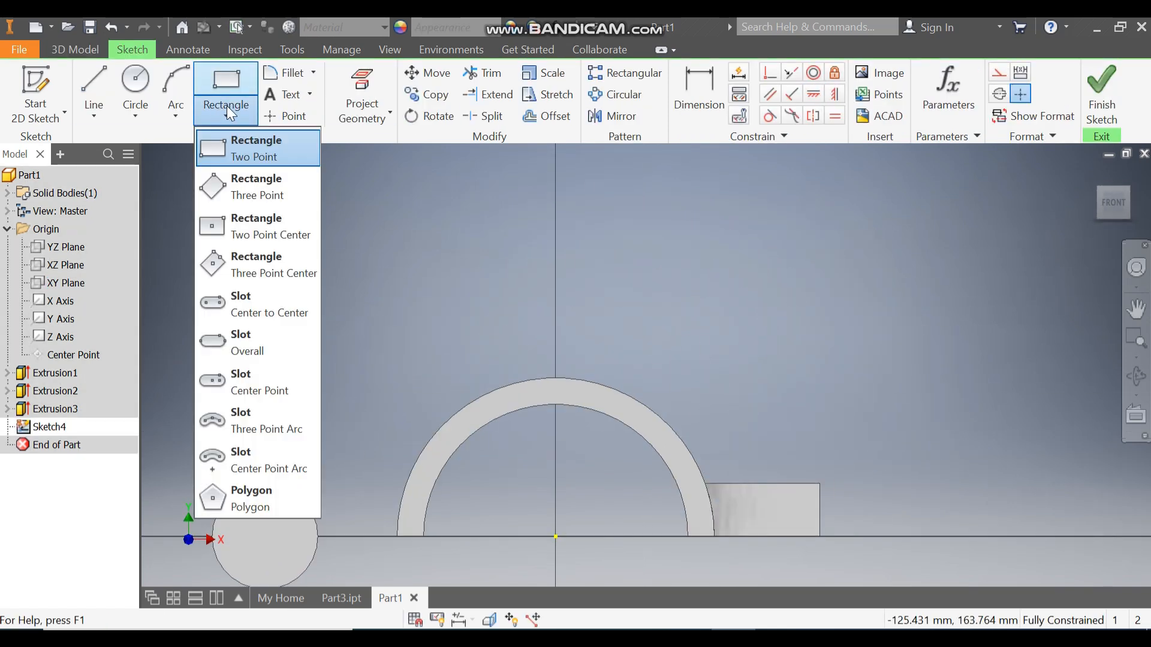
click(254, 149)
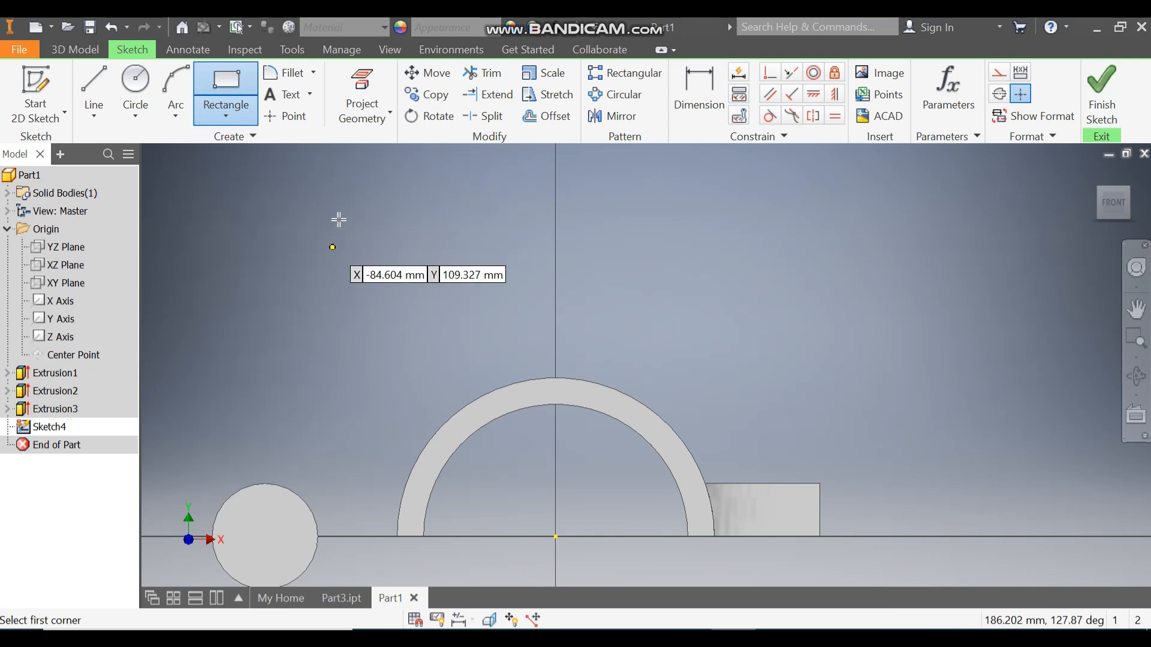
click(329, 190)
click(532, 281)
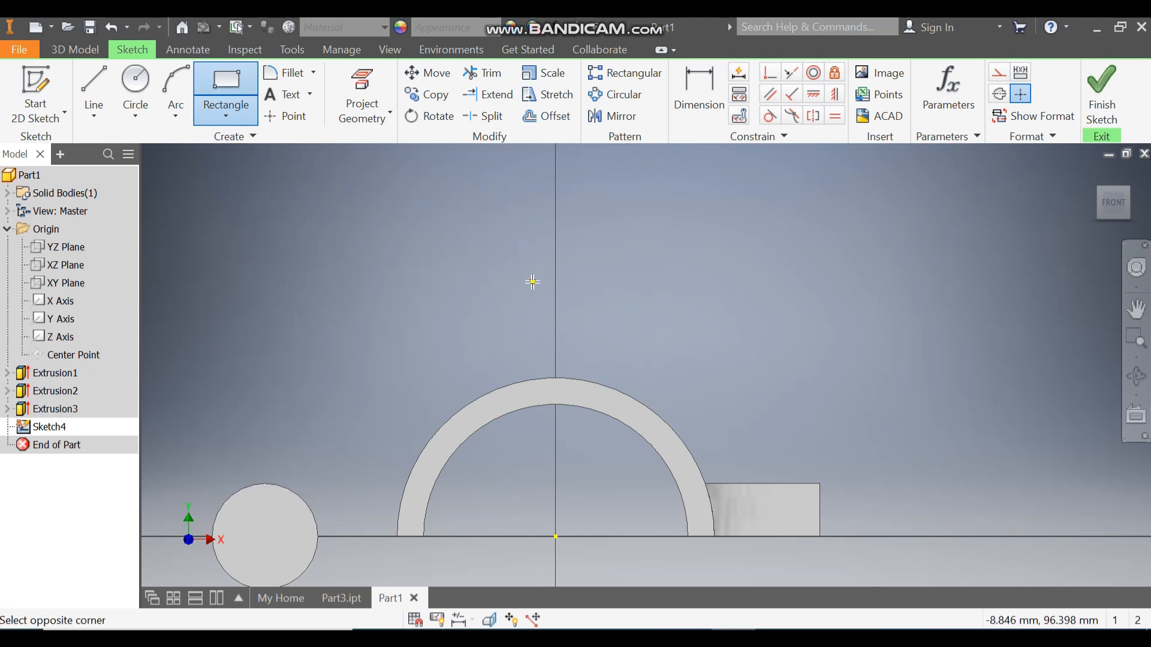
- Dimension the width of the rectangle above the arch to 60 mm
click(700, 109)
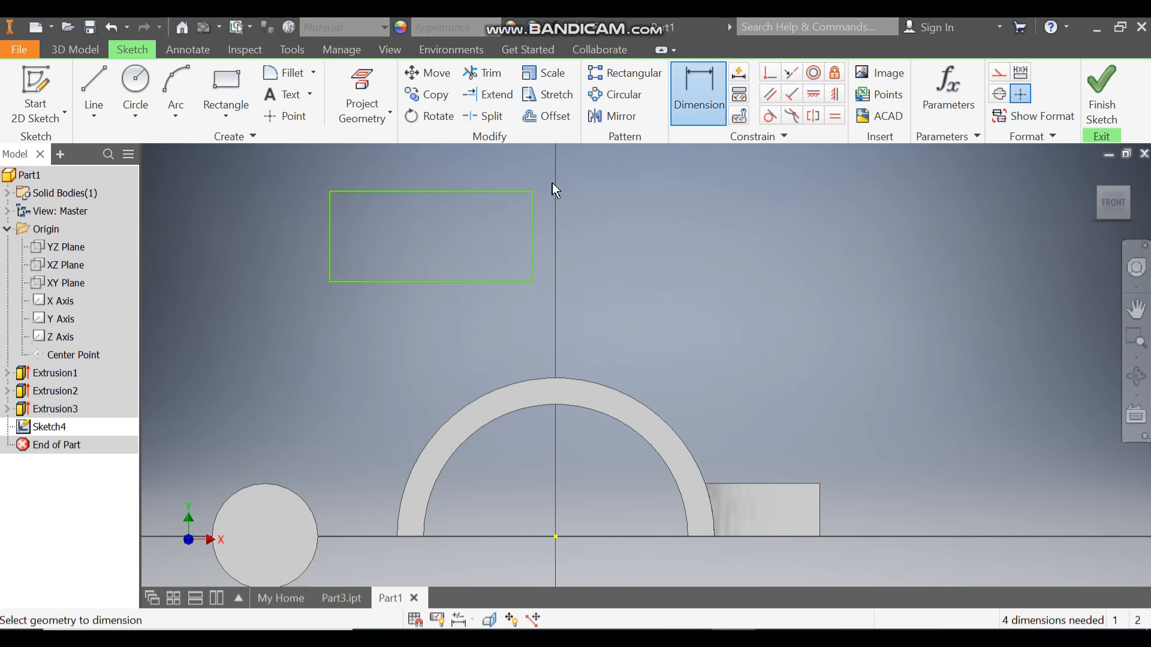
click(441, 192)
click(439, 165)
text(60)
key(Return)
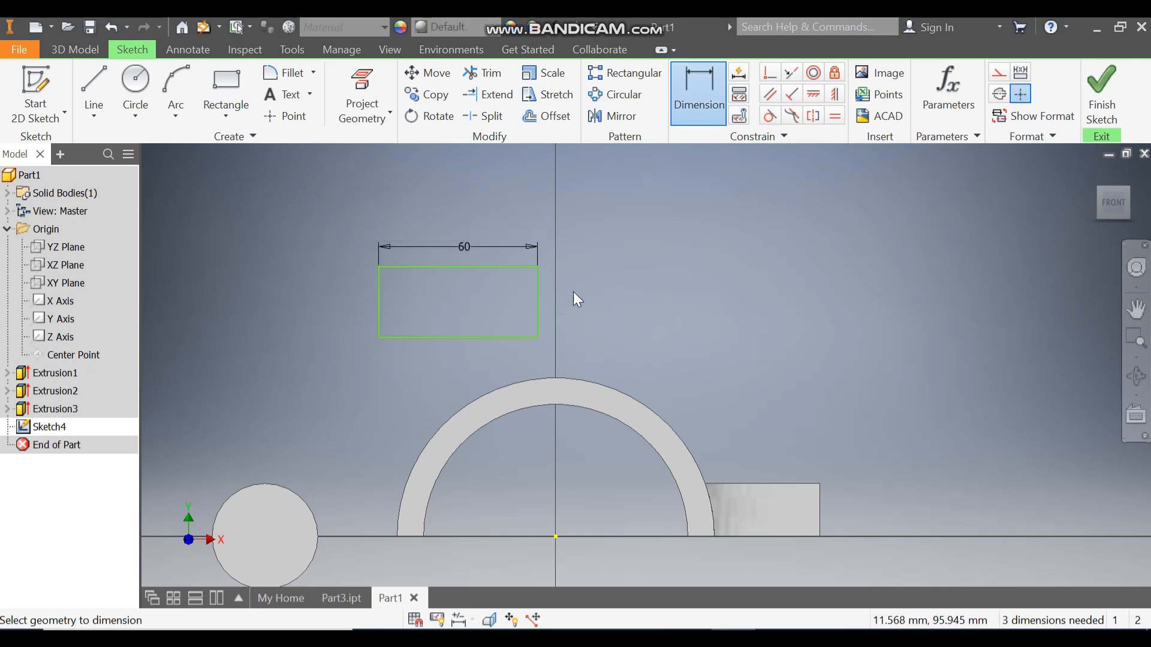
- Dimension the height of the rectangle above the arch to 28 mm
click(537, 301)
click(569, 306)
text(28)
key(Return)
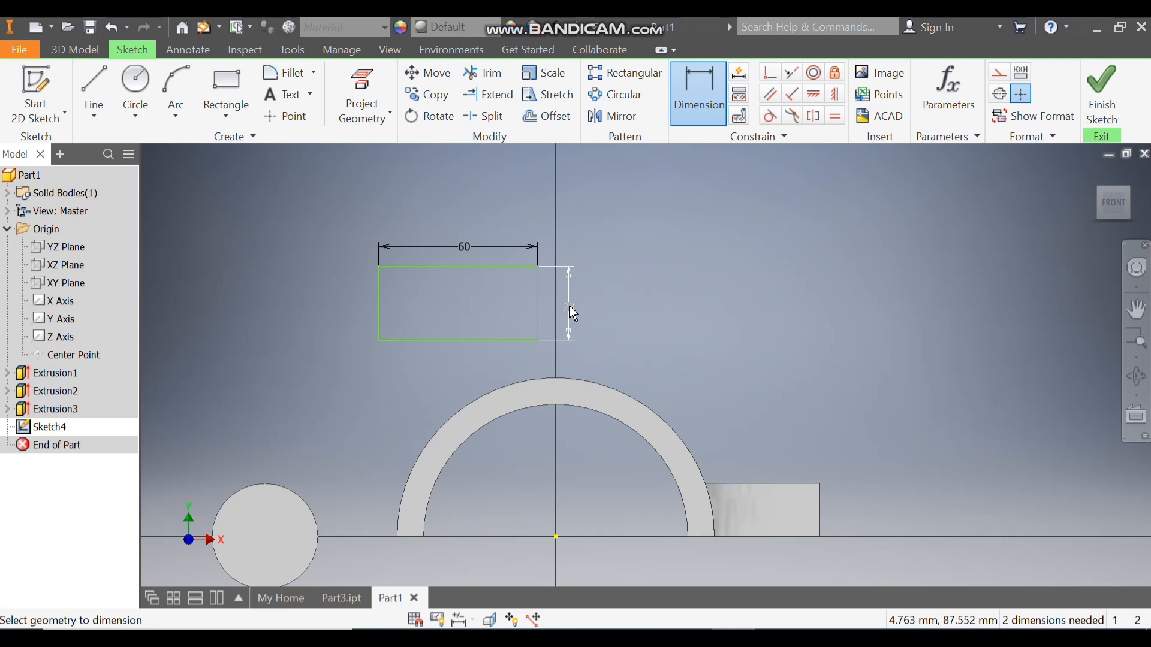
- Draw a vertical line between the midpoints of the rectangle's lower and upper edges and convert it to construction geometry
click(94, 90)
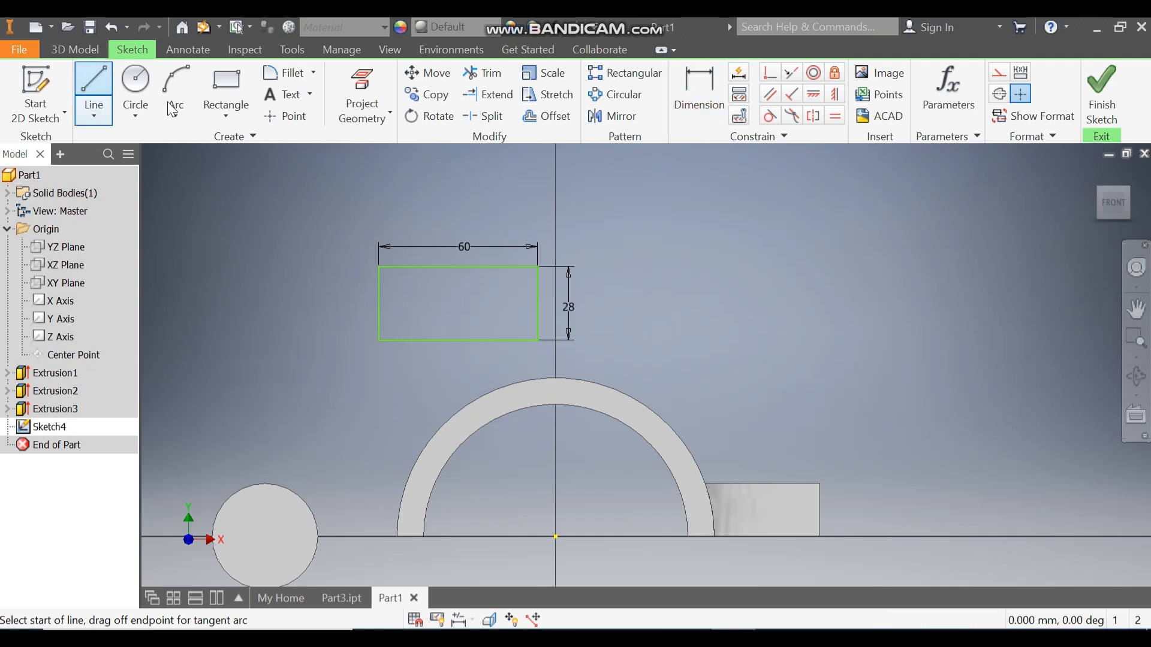
click(459, 340)
click(459, 267)
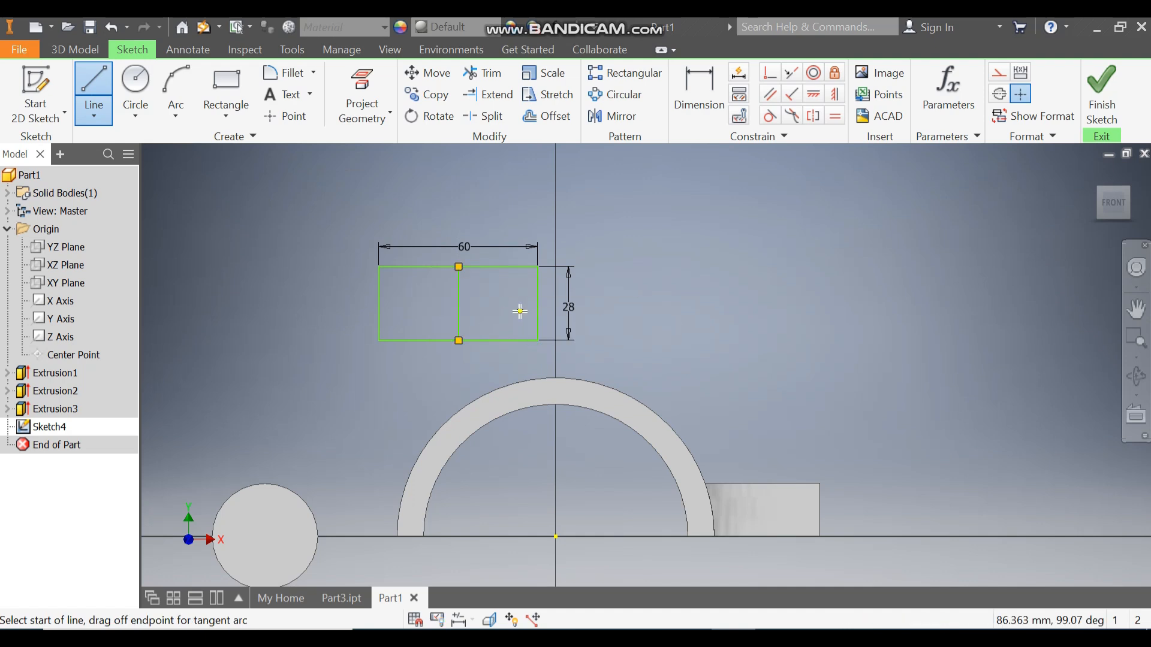
key(Escape)
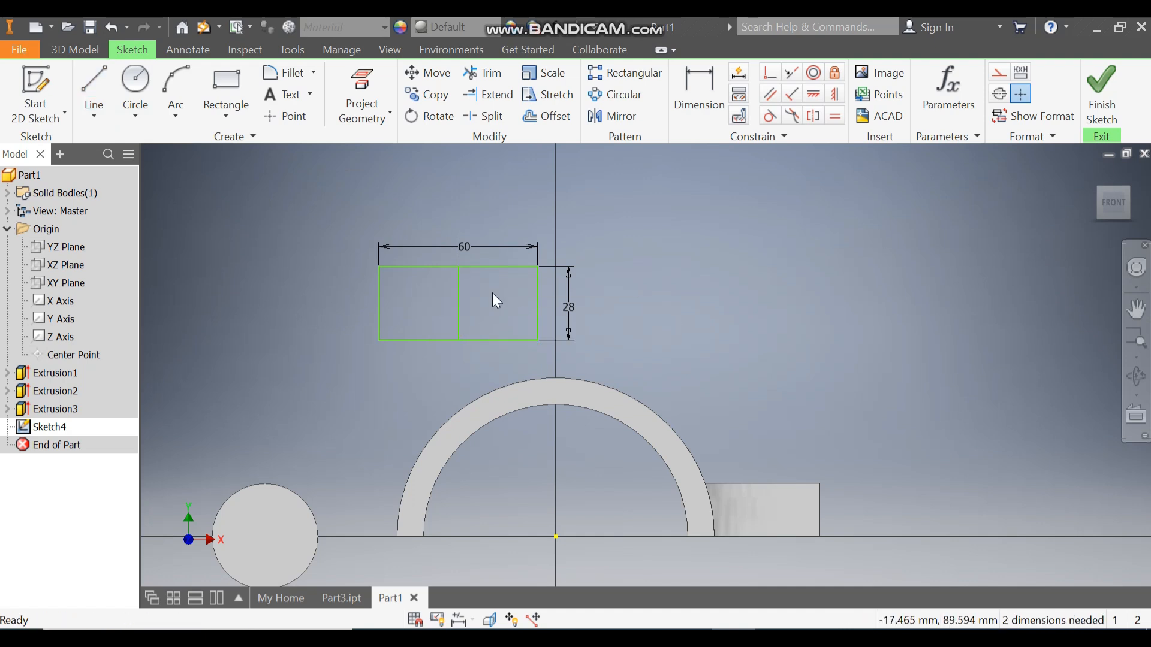
click(458, 296)
click(999, 75)
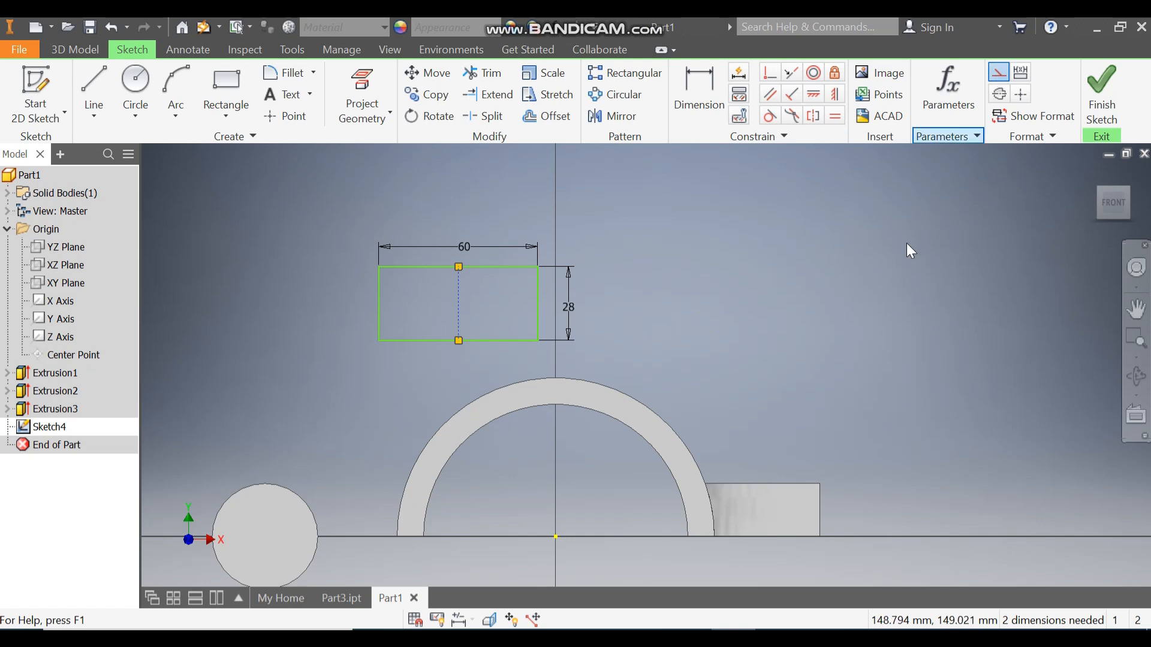
- Dimension the horizontal distance from the rectangle's construction centerline to the outer edge of the side lug as 145 mm
click(699, 91)
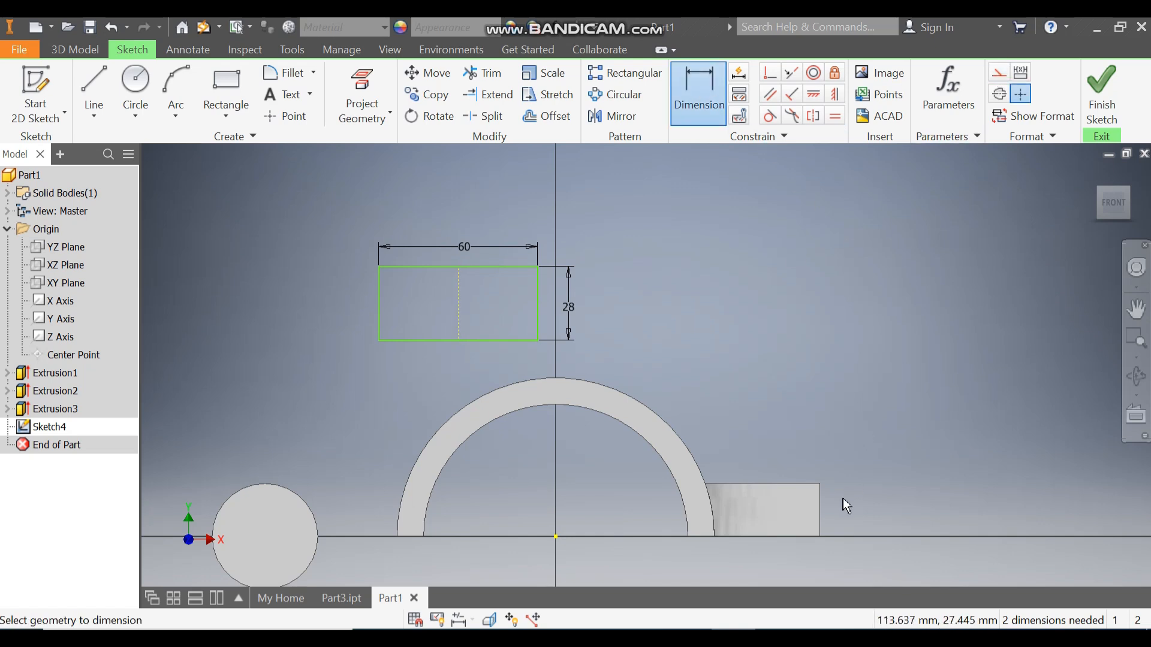
click(819, 512)
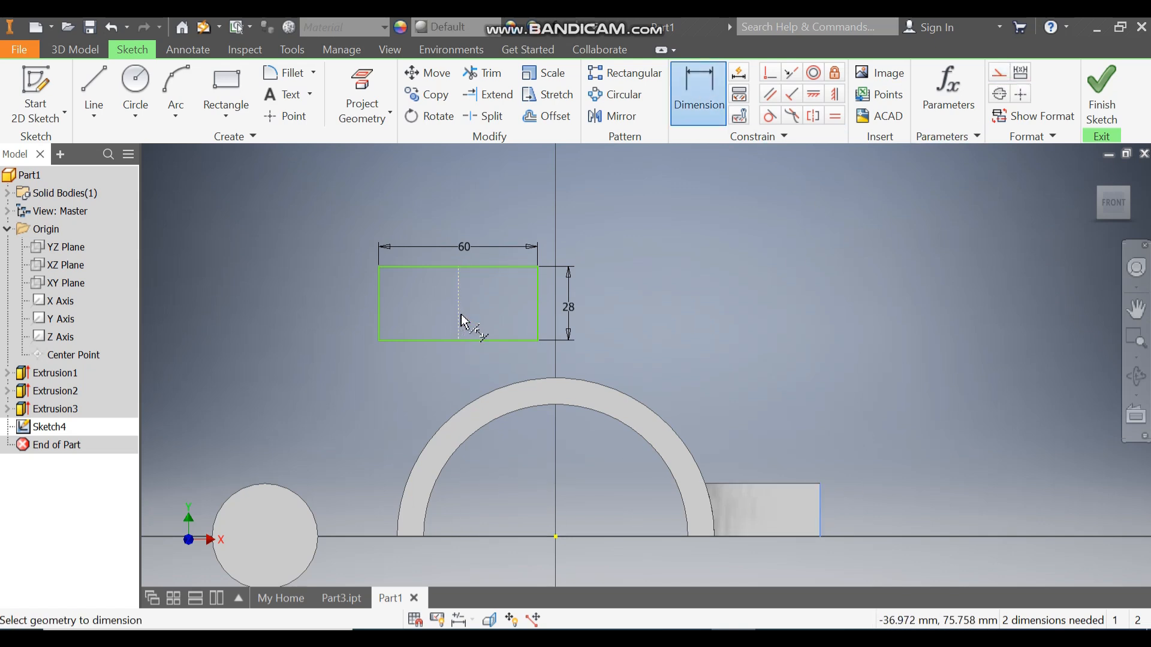
middle_drag(608, 521, 613, 334)
scroll(614, 396, up, 2)
middle_drag(613, 396, 613, 472)
click(614, 501)
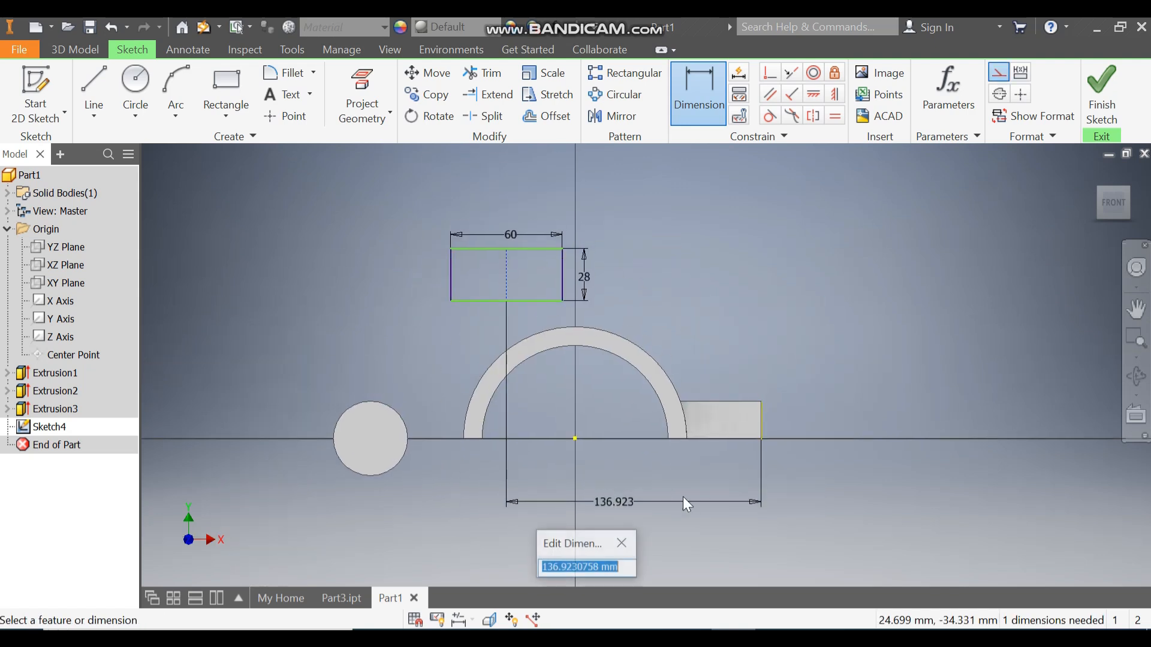
text(145)
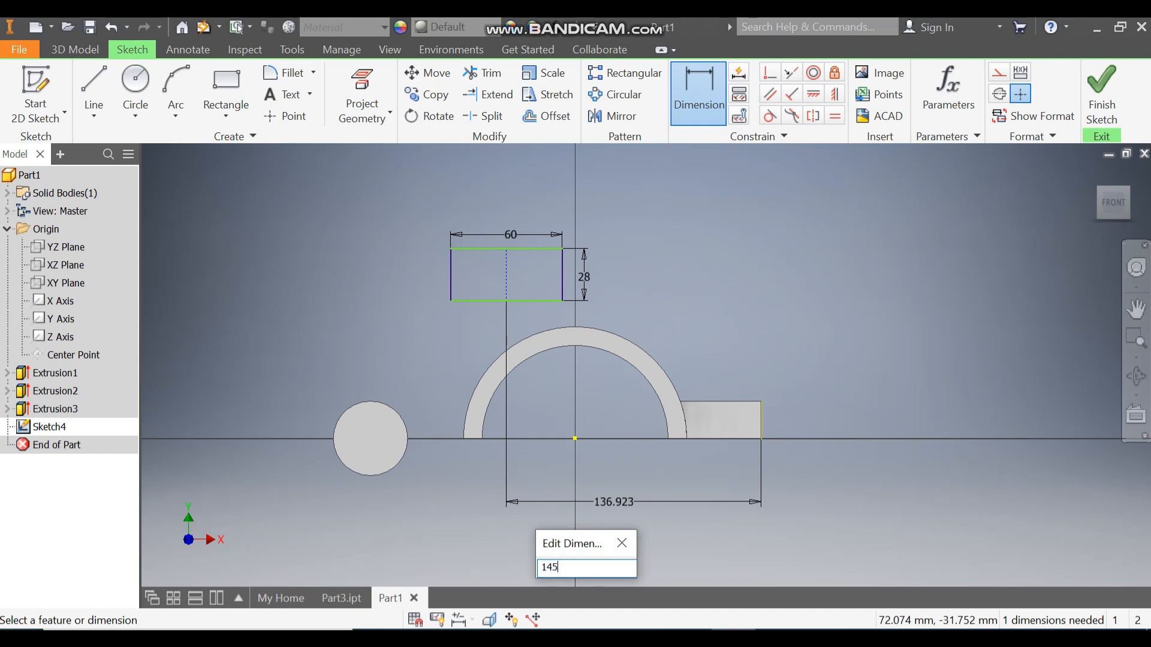
key(Return)
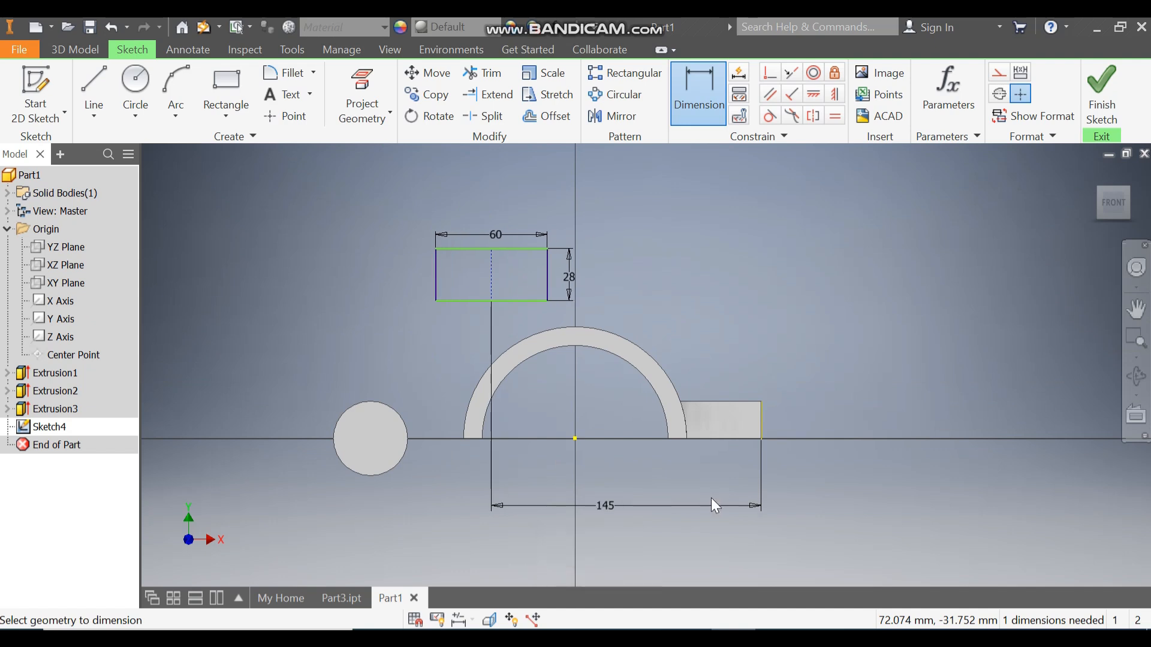
- Dimension the vertical distance from the sketch origin to the rectangle's lower edge as 150 mm
click(468, 301)
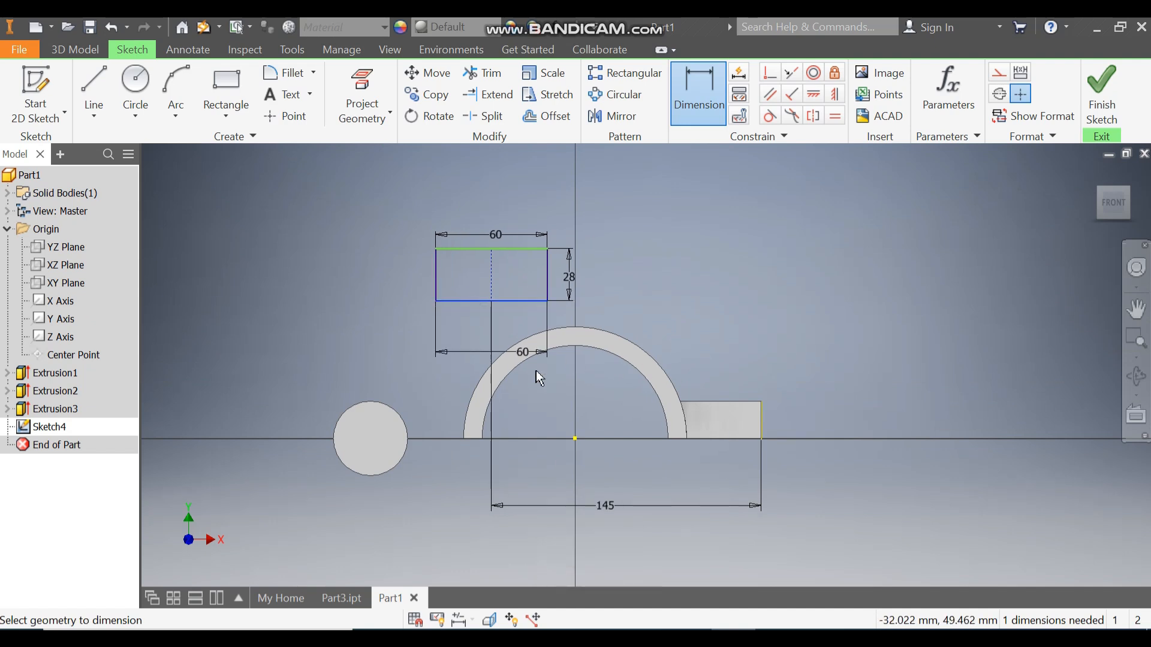
click(575, 439)
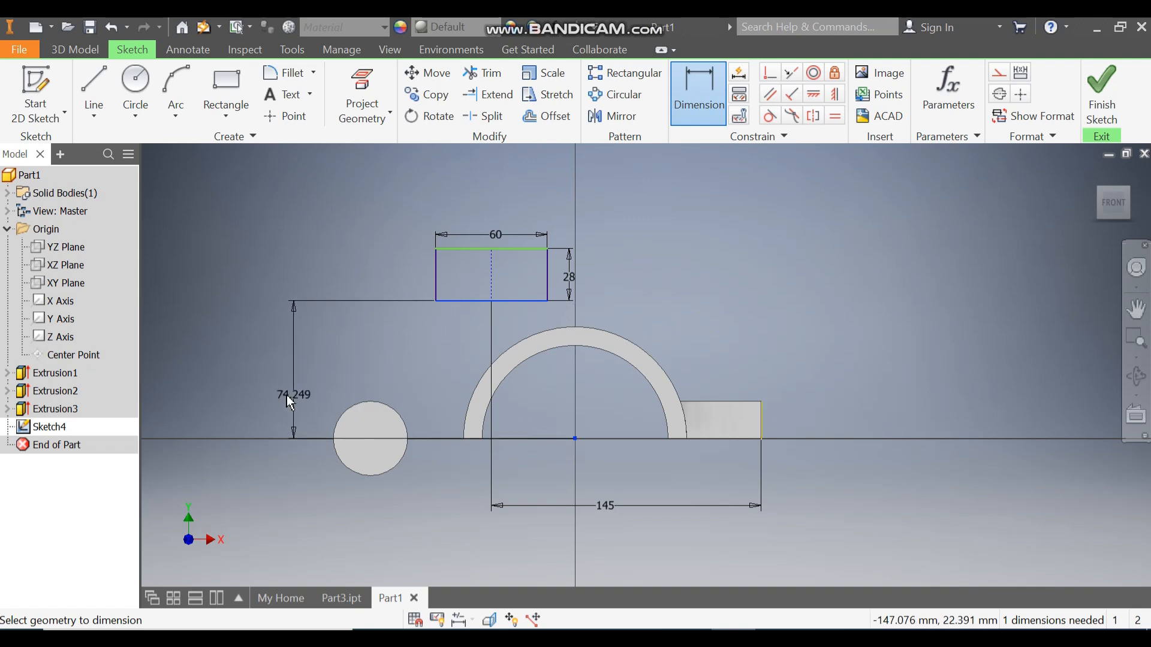
click(287, 395)
text(15)
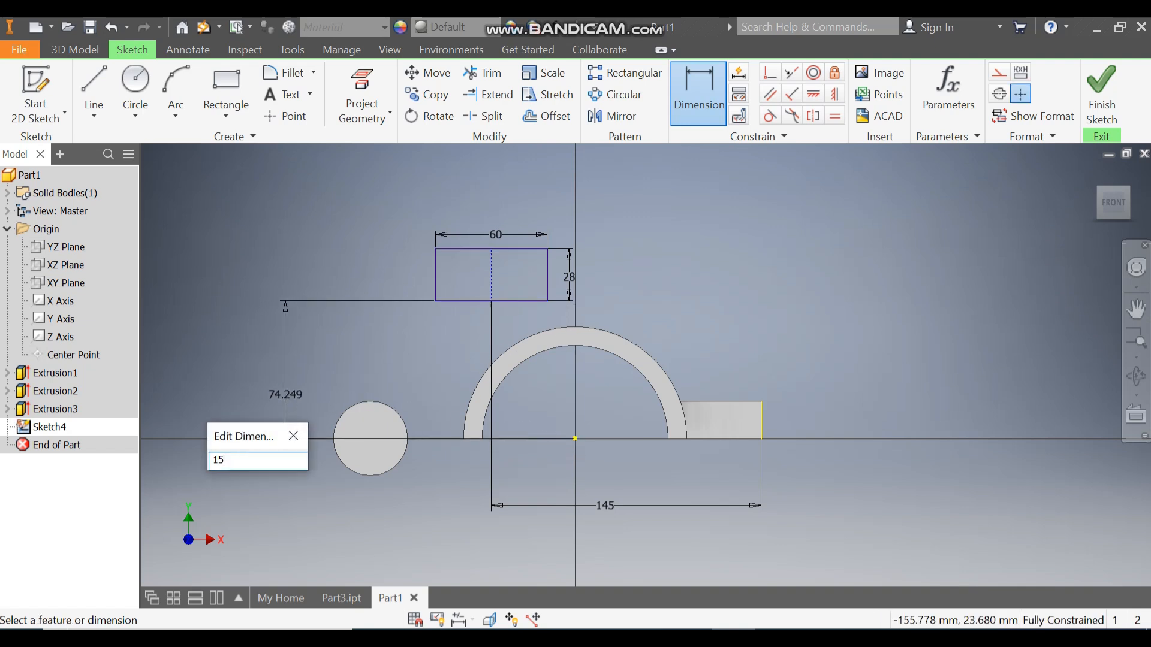
key(Return)
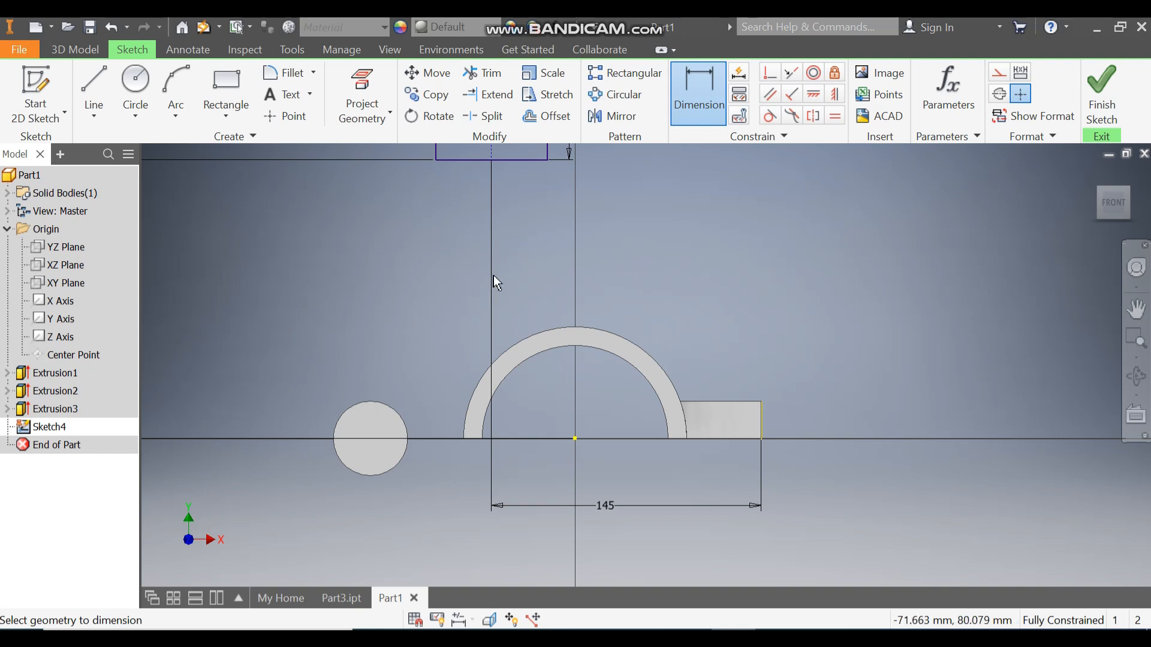
- Finish the sketch and revolve the rectangle a full turn about its lower edge, joined to the existing body
scroll(496, 273, up, 1)
middle_drag(510, 302, 541, 345)
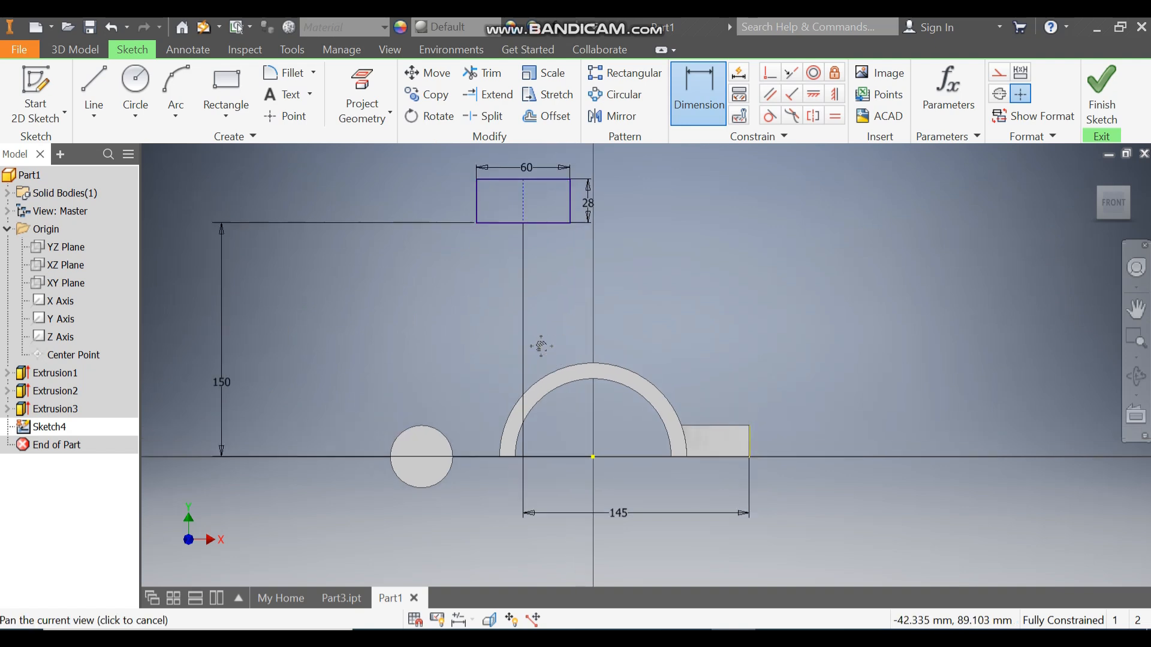
click(1102, 96)
scroll(818, 251, up, 3)
middle_drag(819, 251, 785, 448)
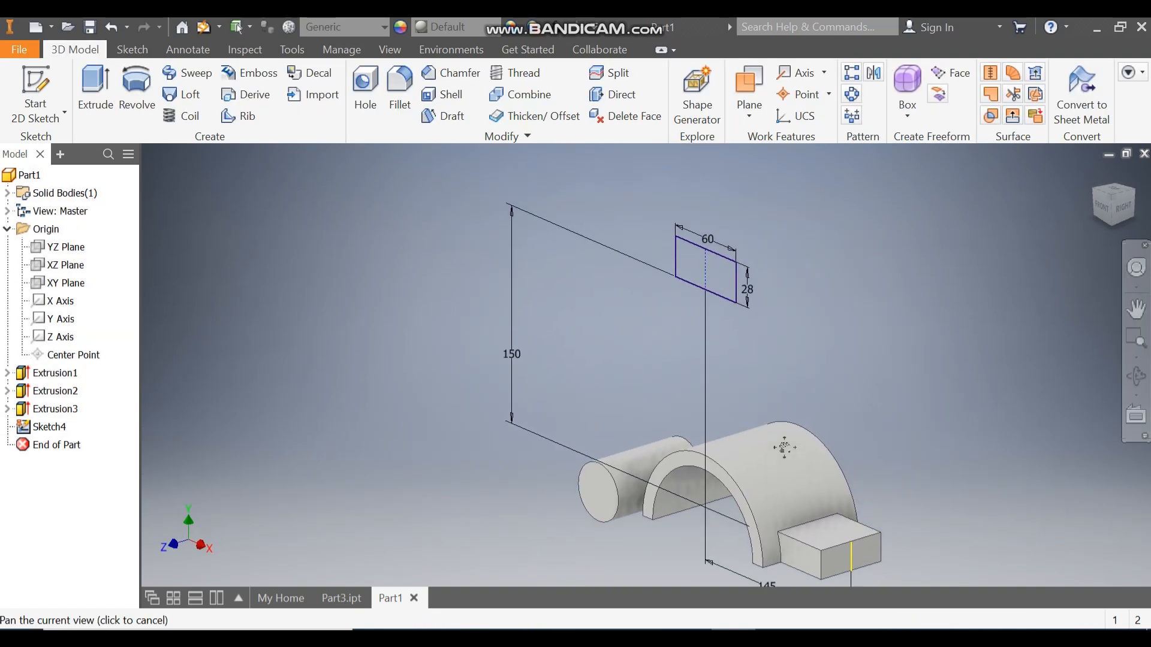
click(137, 84)
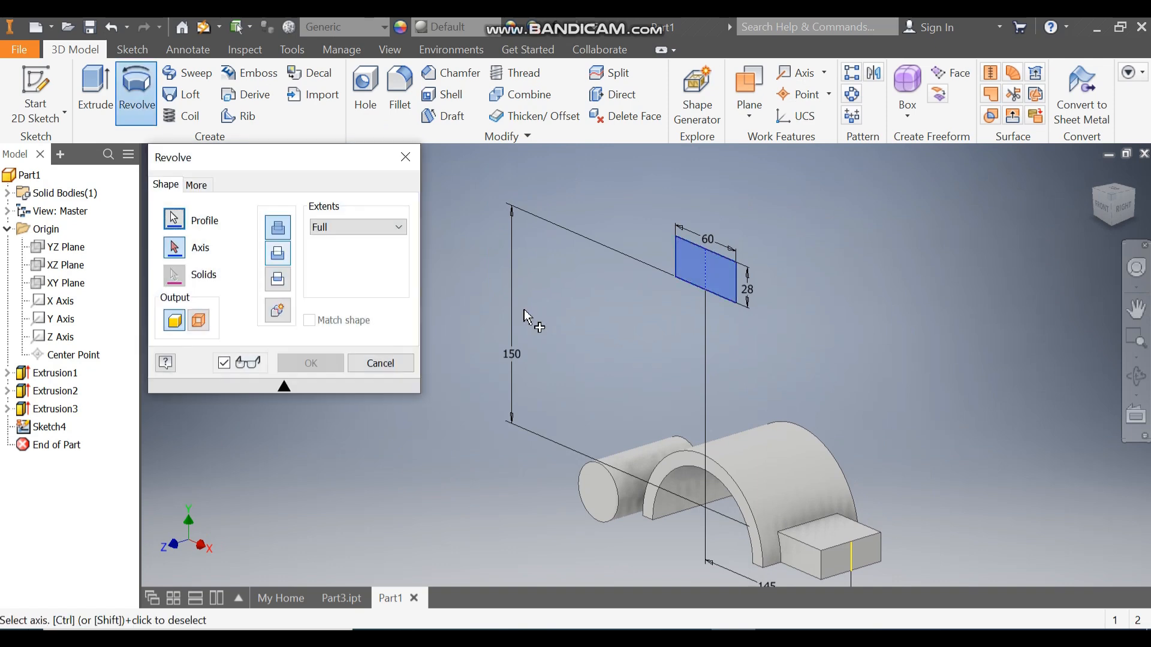
click(695, 289)
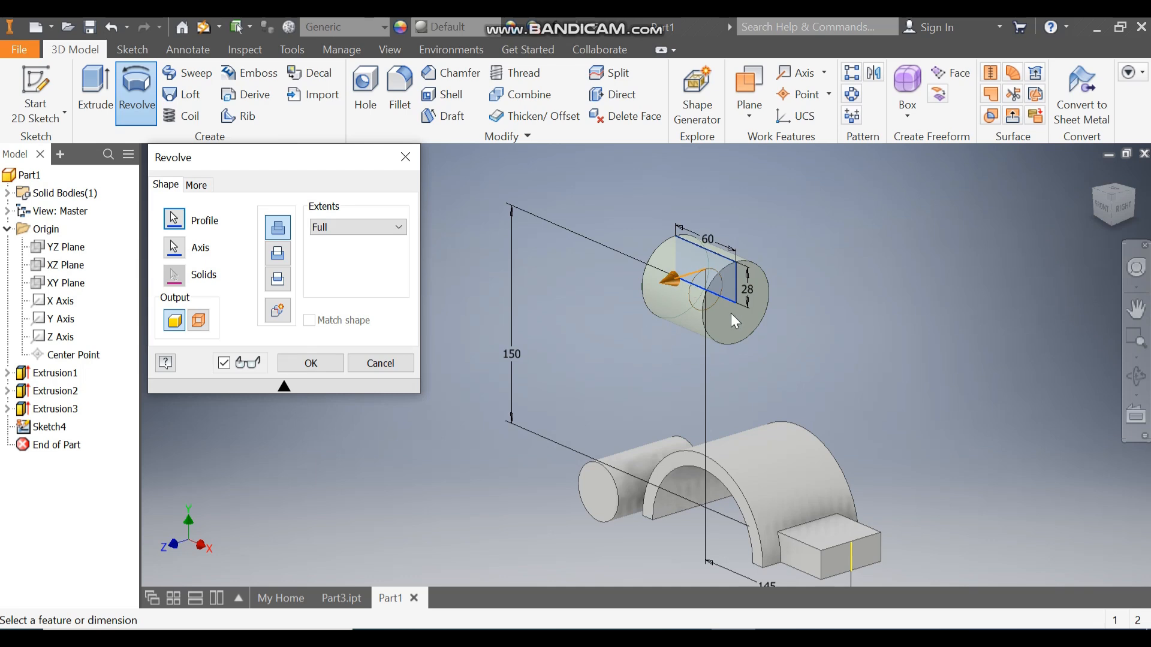
click(333, 362)
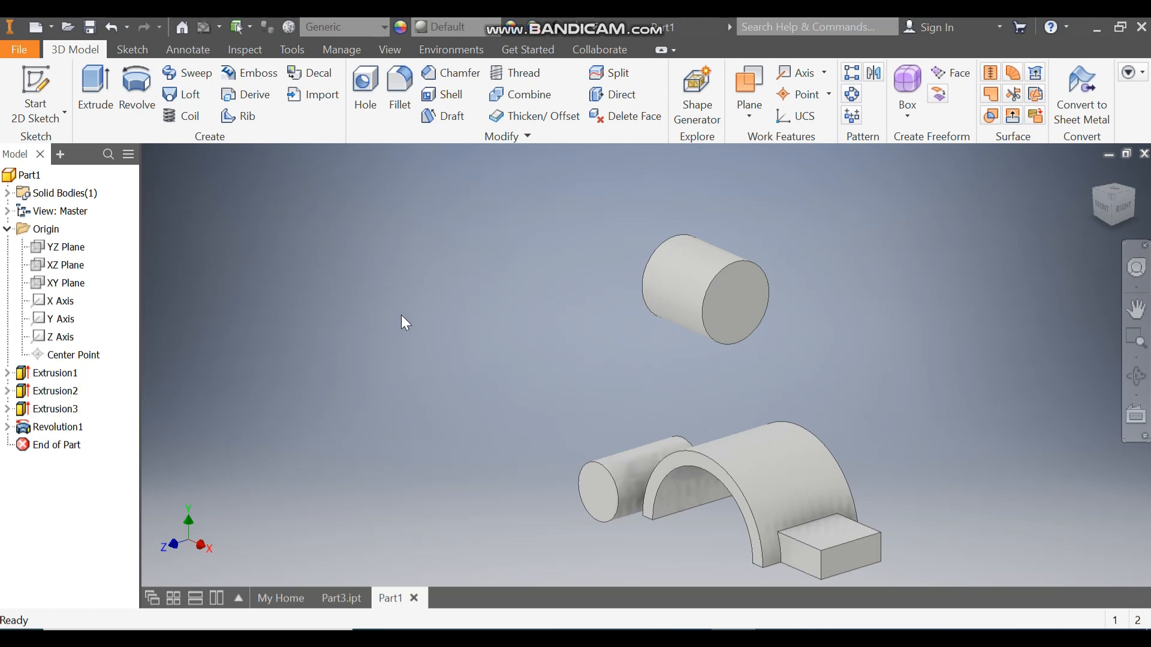
- Check the connecting web on the reference part Part3.ipt, then start a new sketch on the XY plane in Part1
click(339, 597)
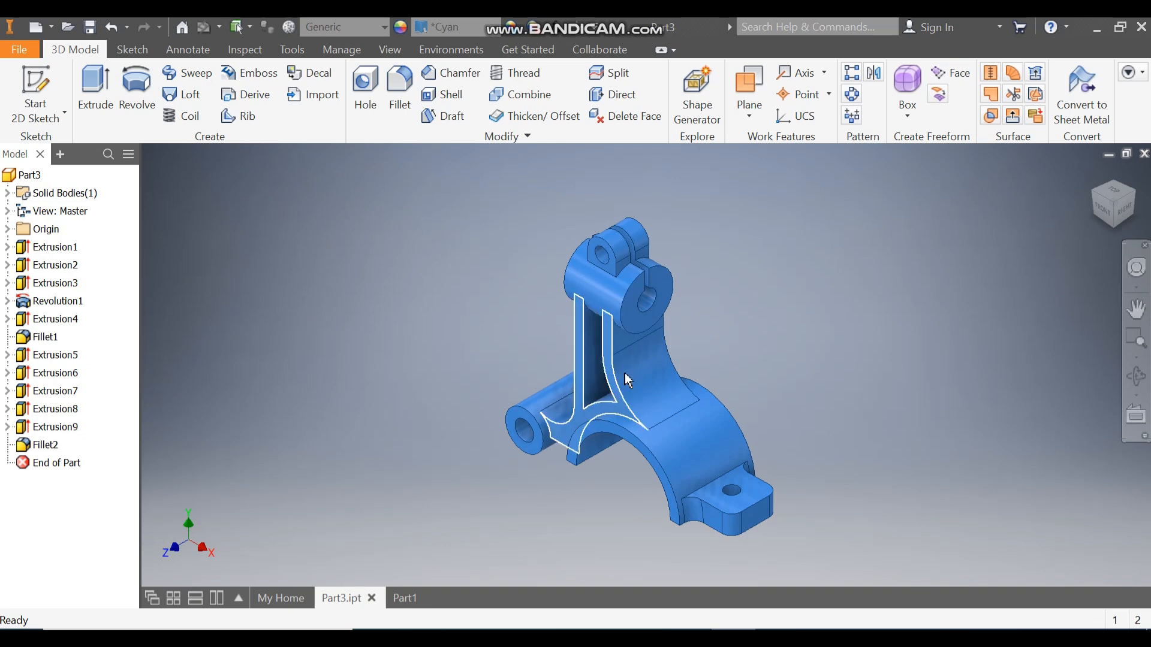
click(406, 601)
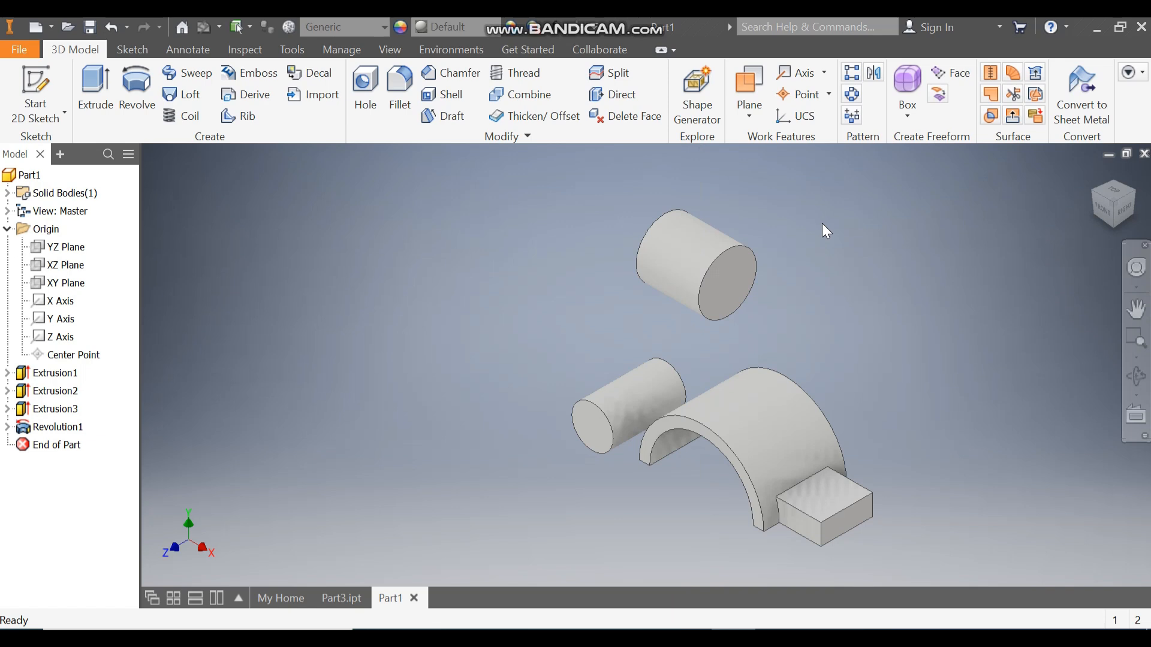
click(48, 81)
click(63, 283)
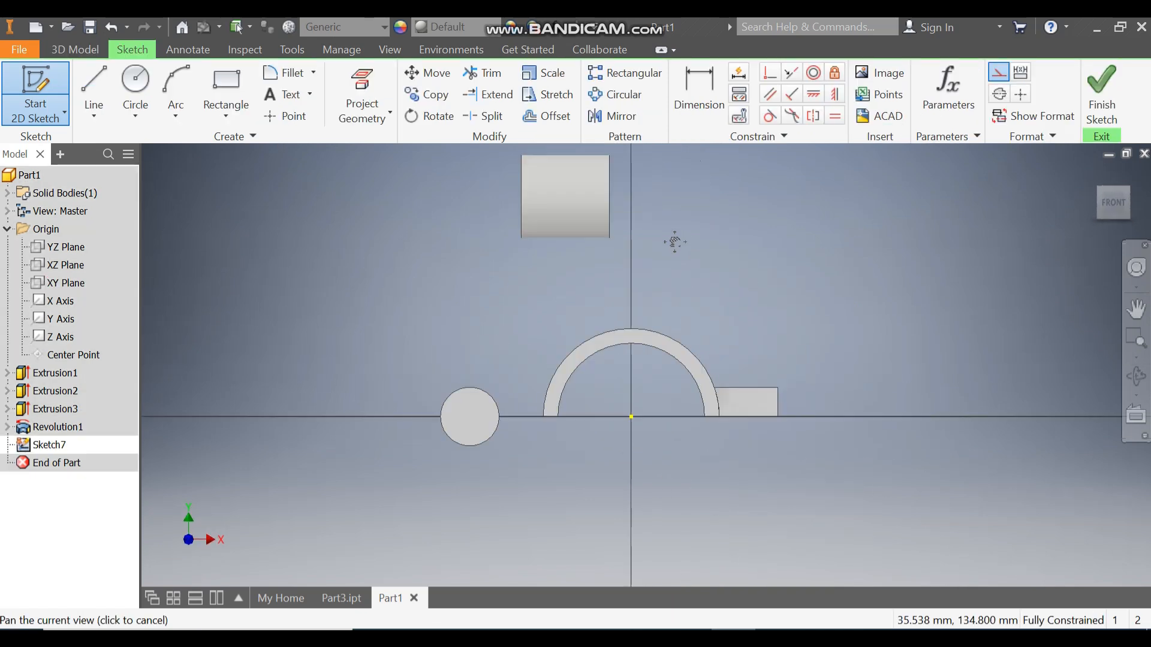
- Set the visual style of the model to wireframe
click(384, 50)
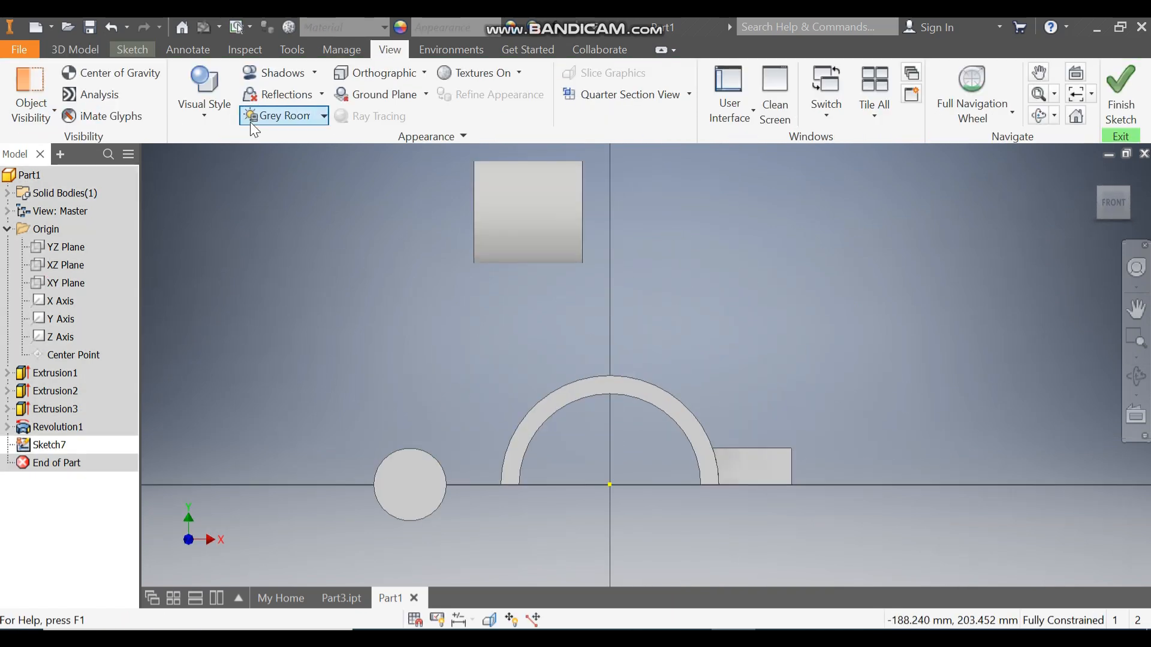
click(223, 111)
click(258, 307)
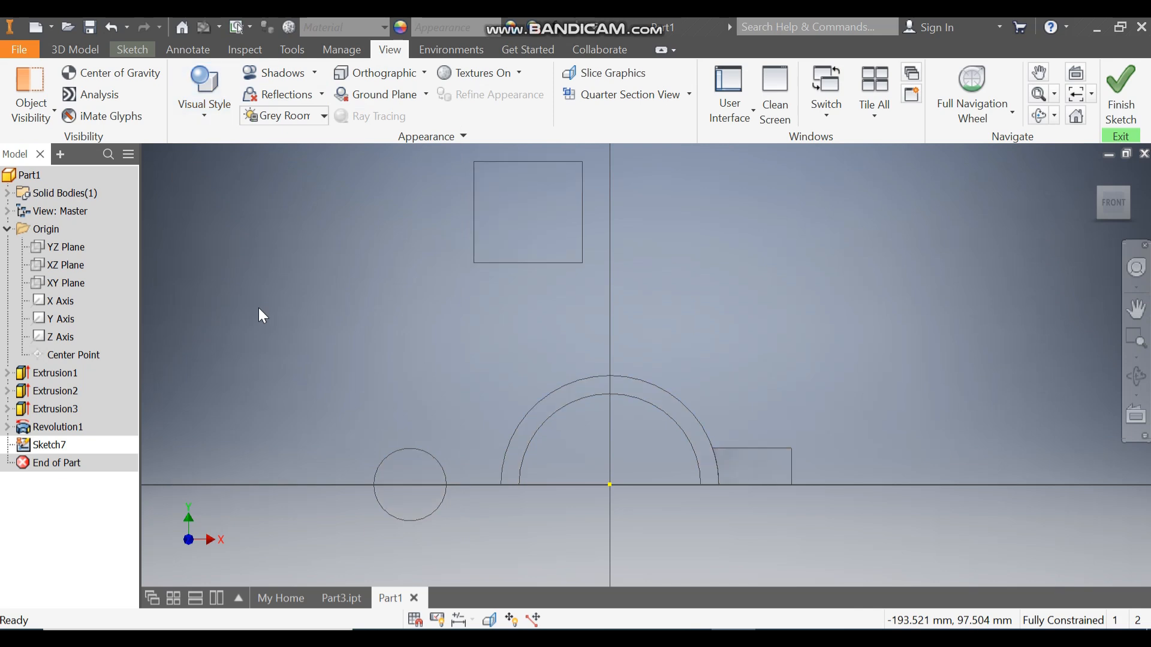
- Sketch an open inverted U, about 15 mm wide, running from inside the upper cylinder's outline down toward the arch, with the left line shorter
click(130, 49)
click(96, 78)
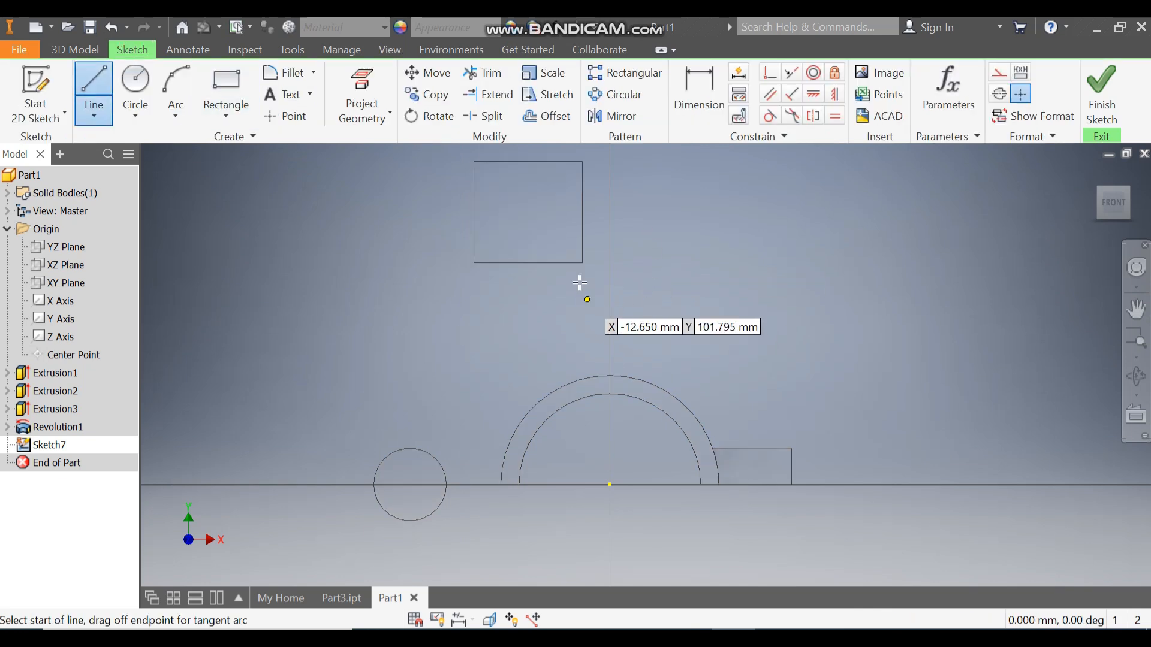
click(562, 214)
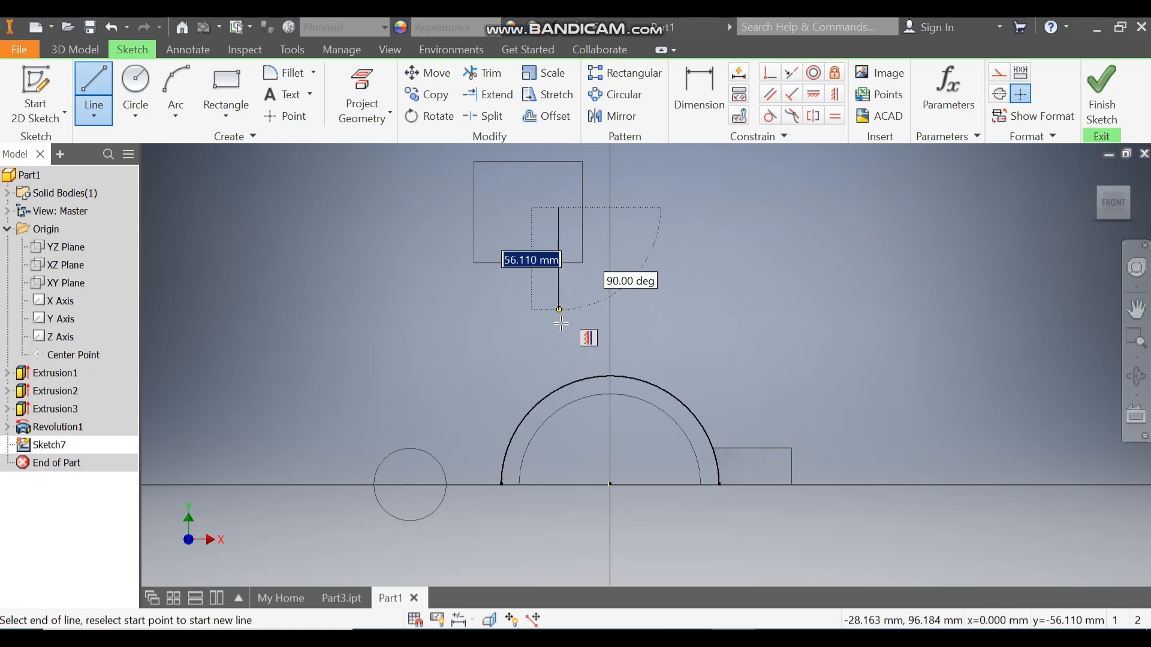
click(561, 348)
key(Escape)
key(Escape)
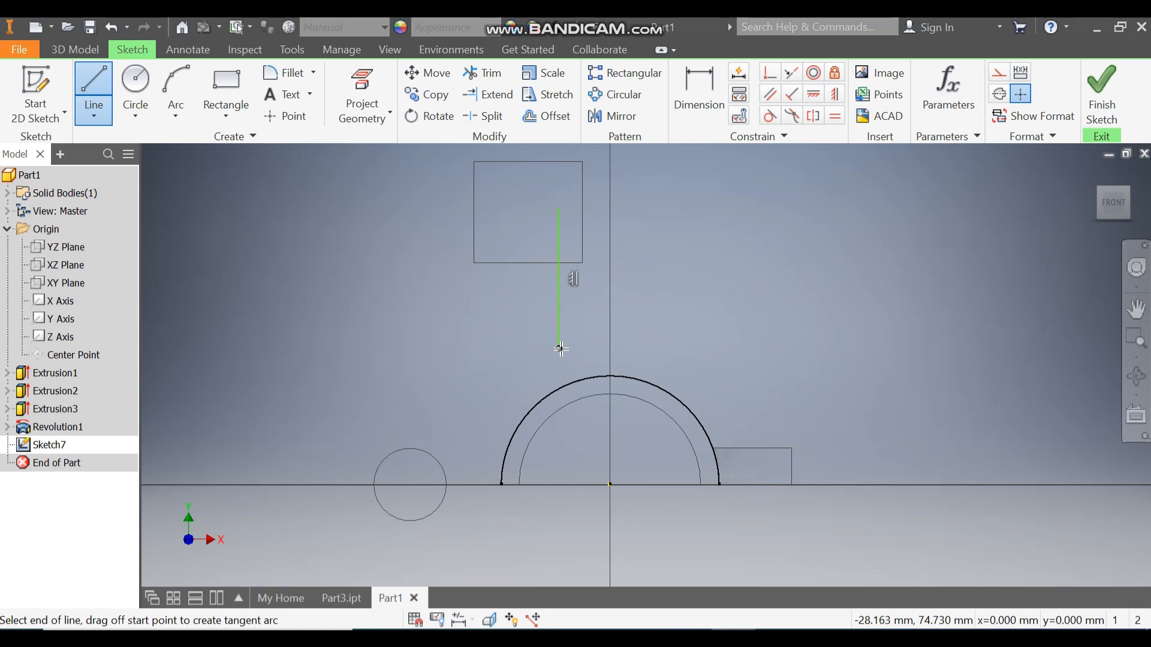
click(93, 87)
click(560, 208)
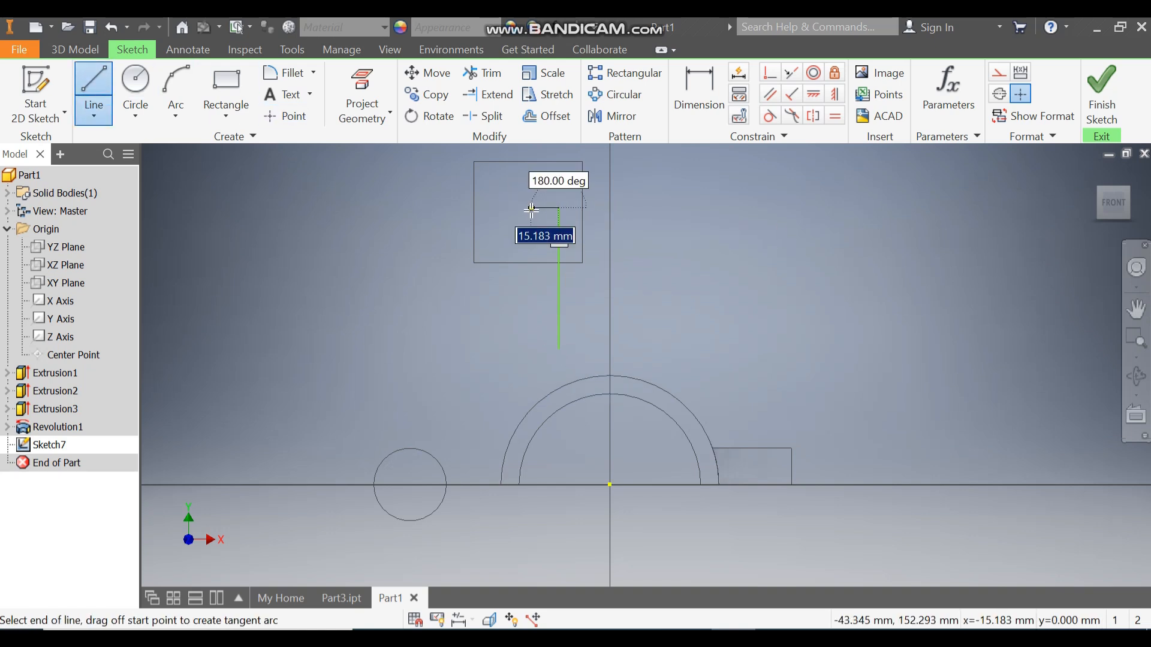
click(534, 323)
key(Escape)
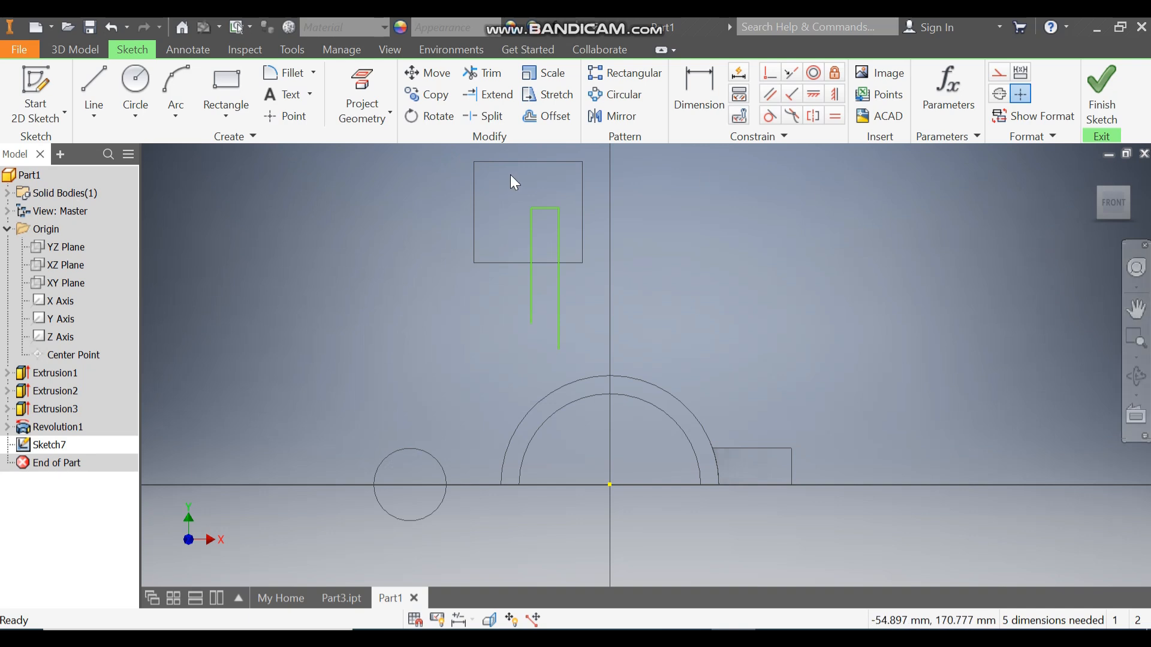
- Dimension the short horizontal top line of the inverted U to 10 mm
click(699, 96)
click(545, 208)
click(551, 186)
text(10)
key(Return)
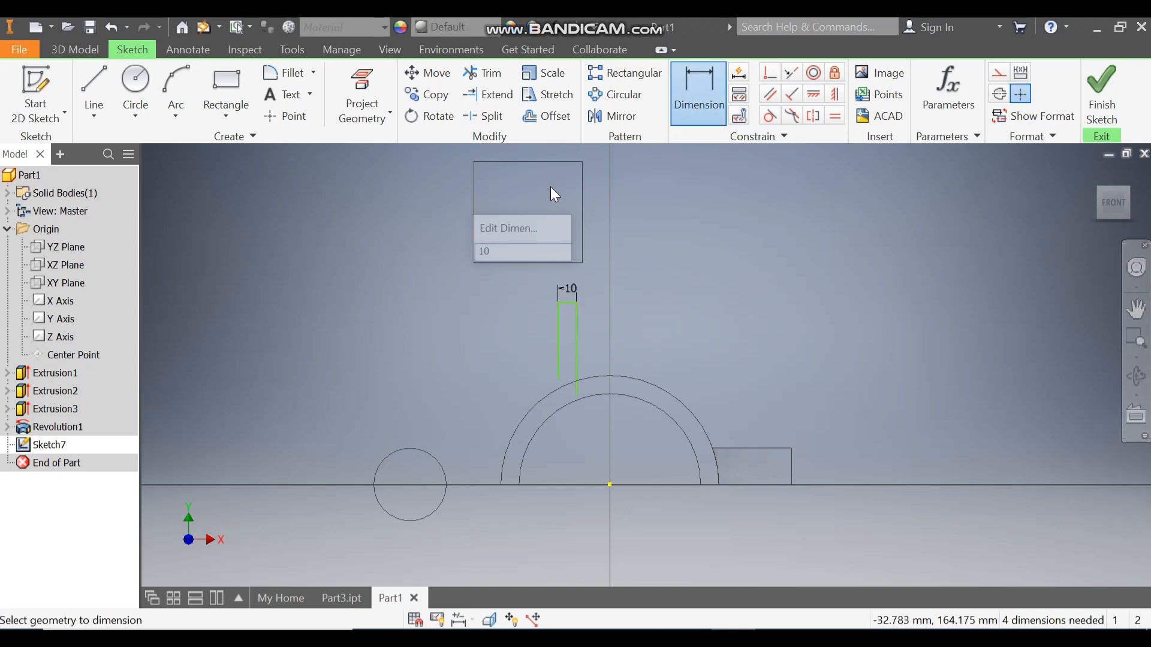
- Dimension the vertical distance from the sketch origin to the top line of the inverted U as 150 mm
click(568, 304)
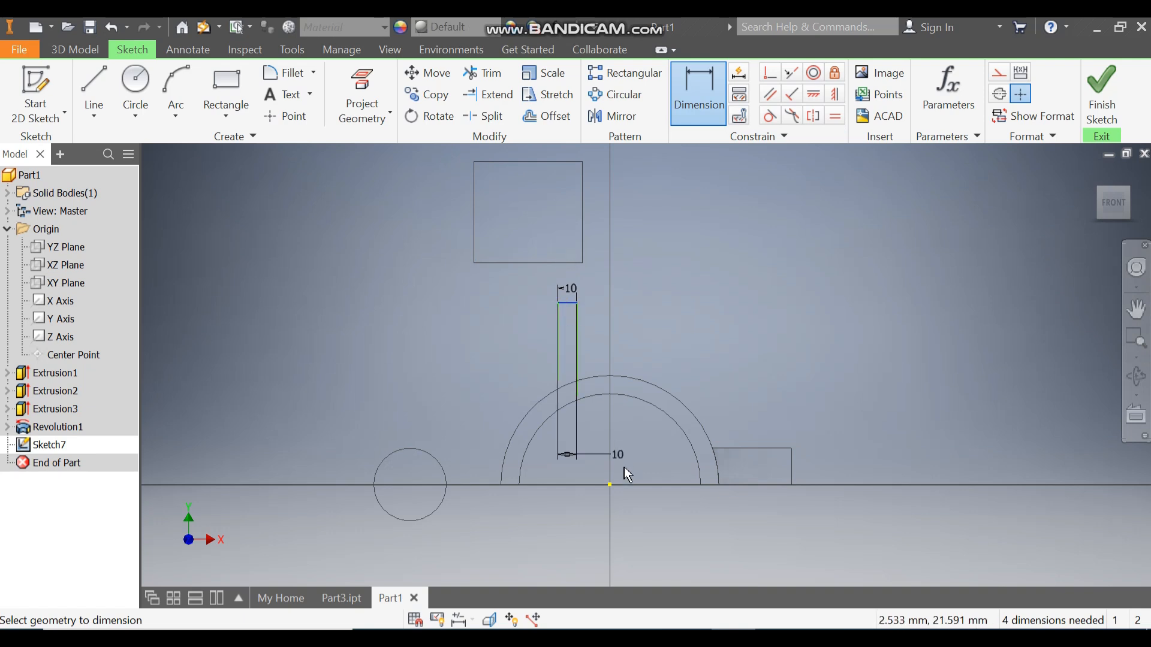
click(609, 484)
click(292, 440)
text(150)
key(Return)
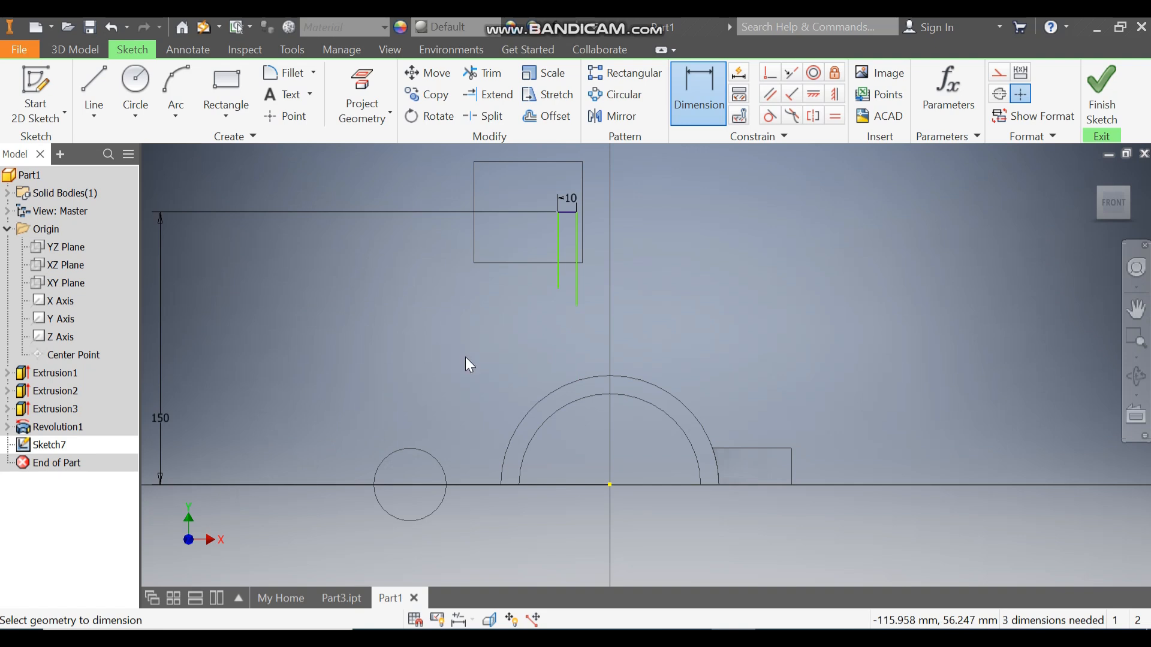
- Dimension the horizontal distance from the right vertical line of the inverted U to the side lug's outer edge as 125 mm
click(576, 246)
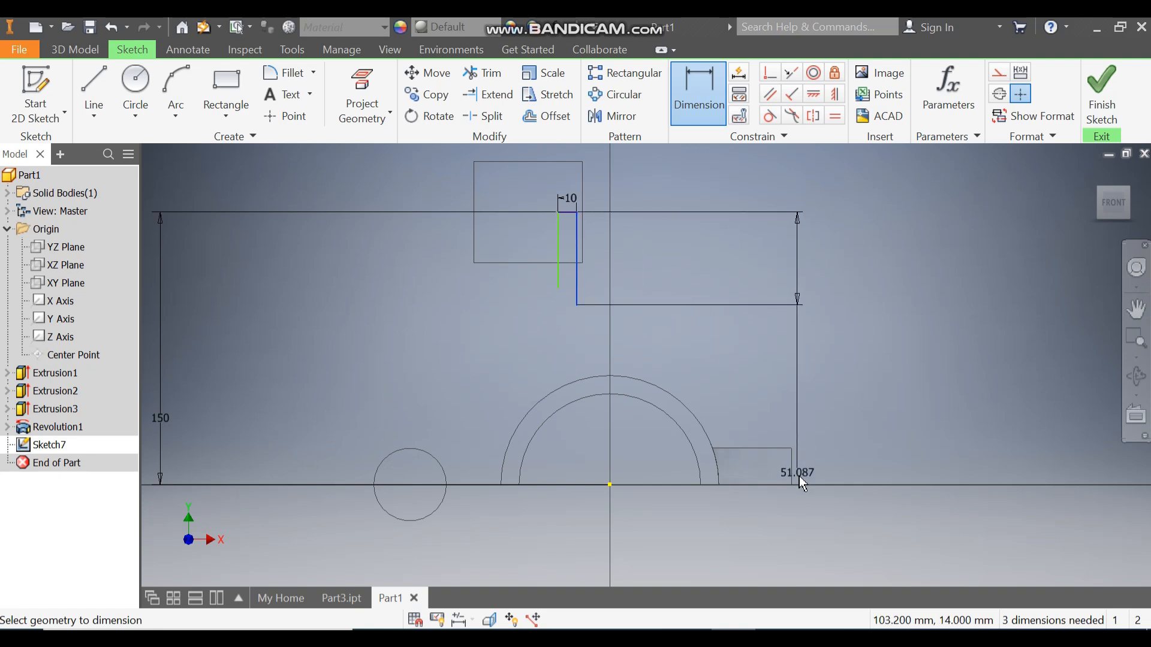
click(791, 473)
click(712, 305)
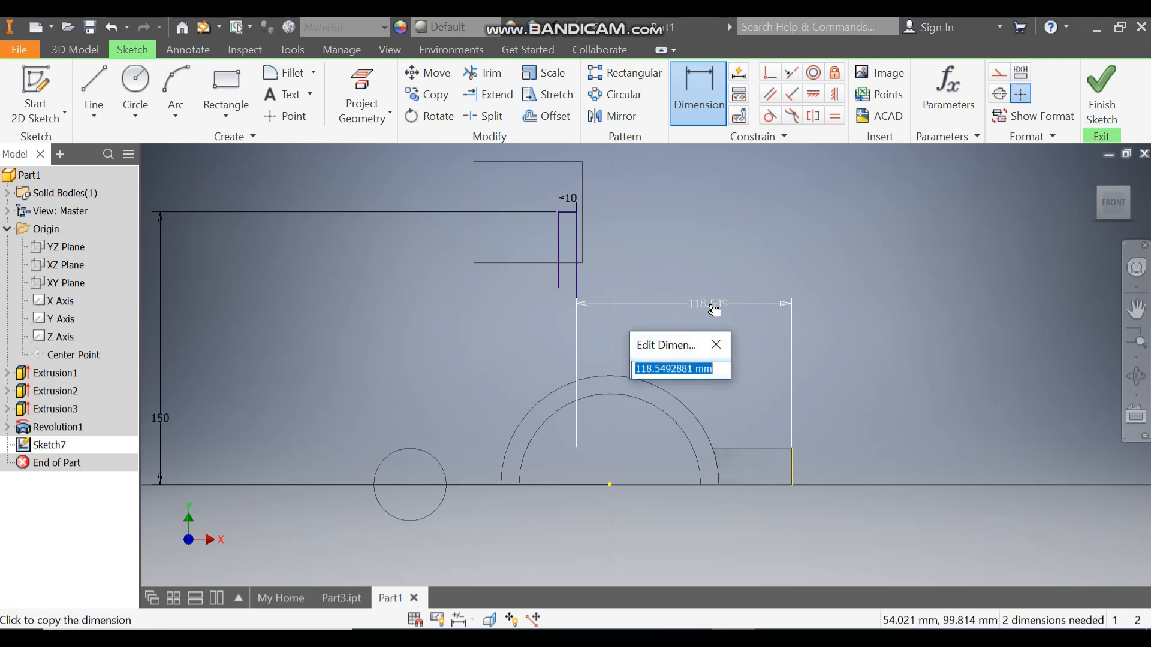
text(125)
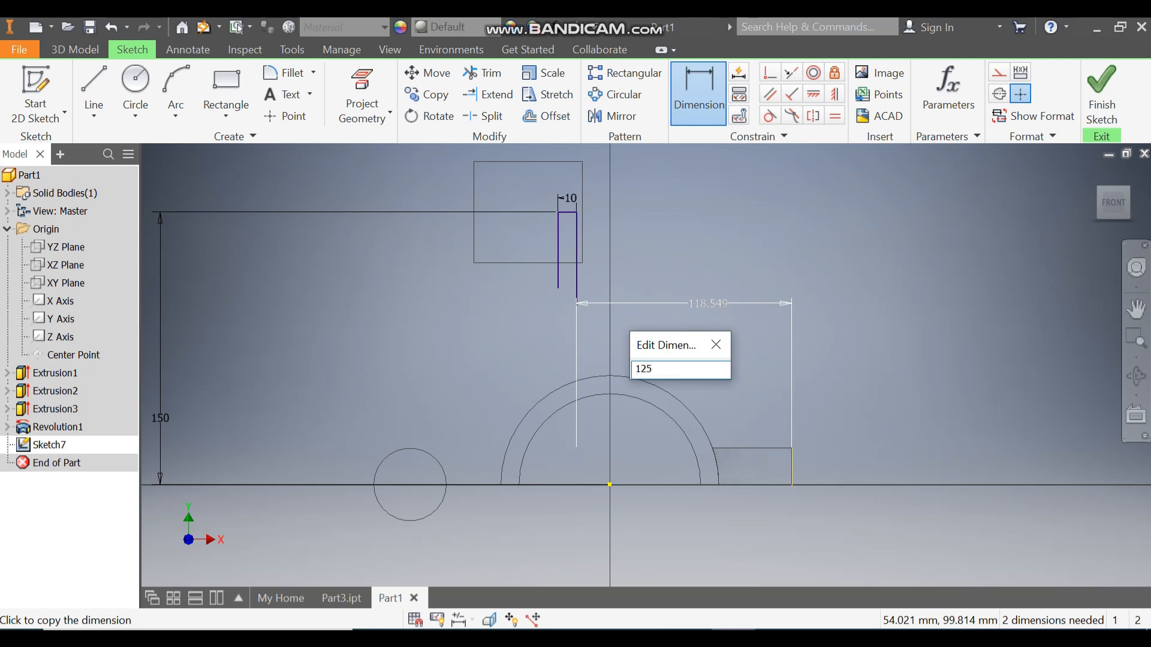
key(Return)
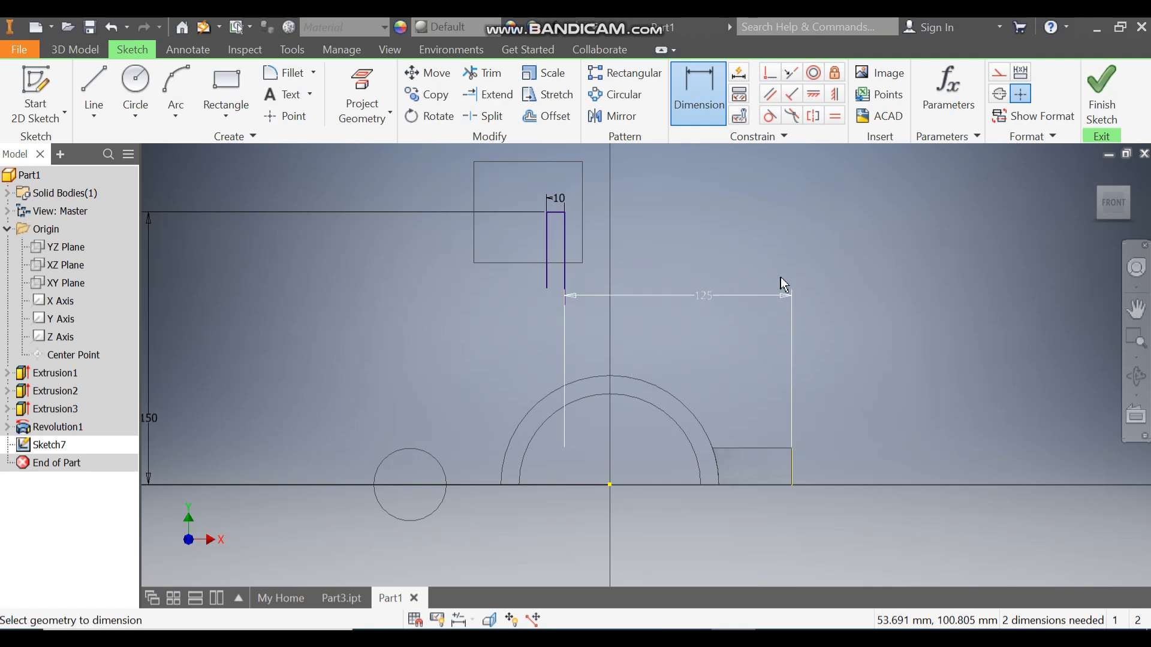
- Reposition the 125 mm dimension below the base and draw a three-point arc from the right web line's lower end to the outer arch
key(Escape)
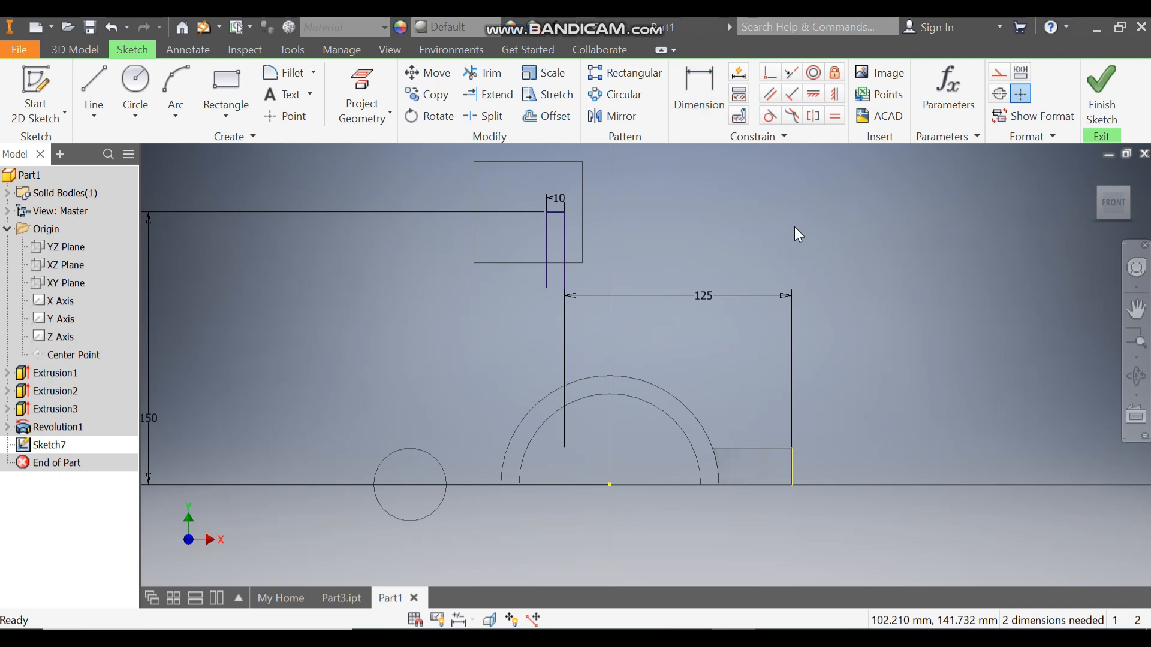
drag(713, 299, 728, 546)
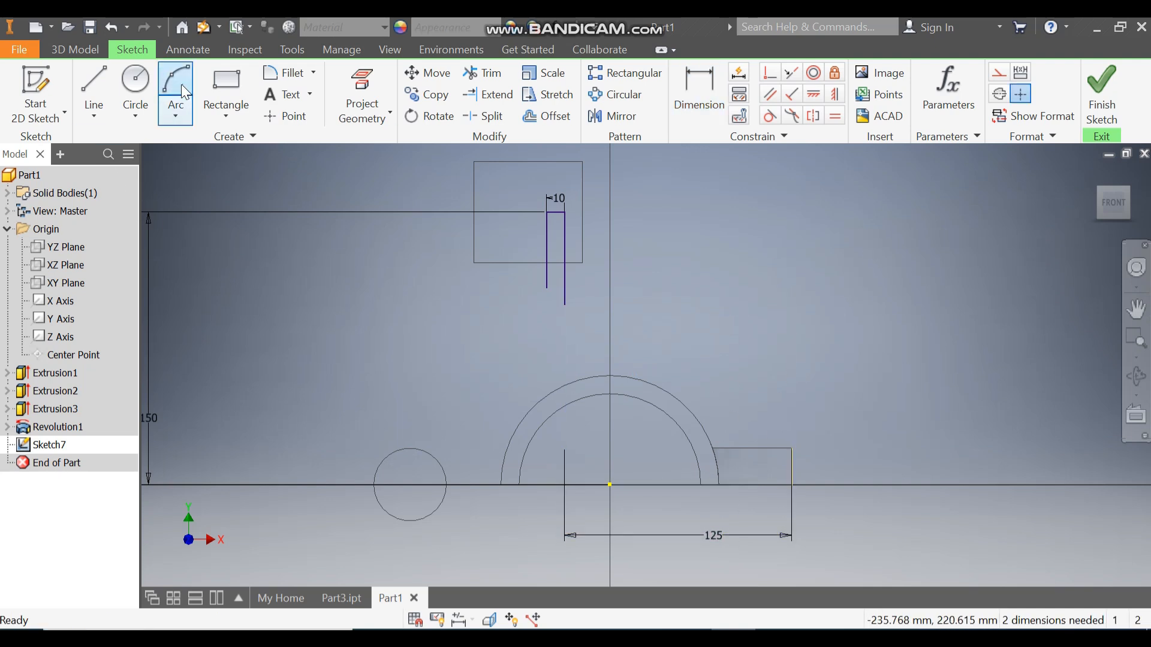
click(177, 119)
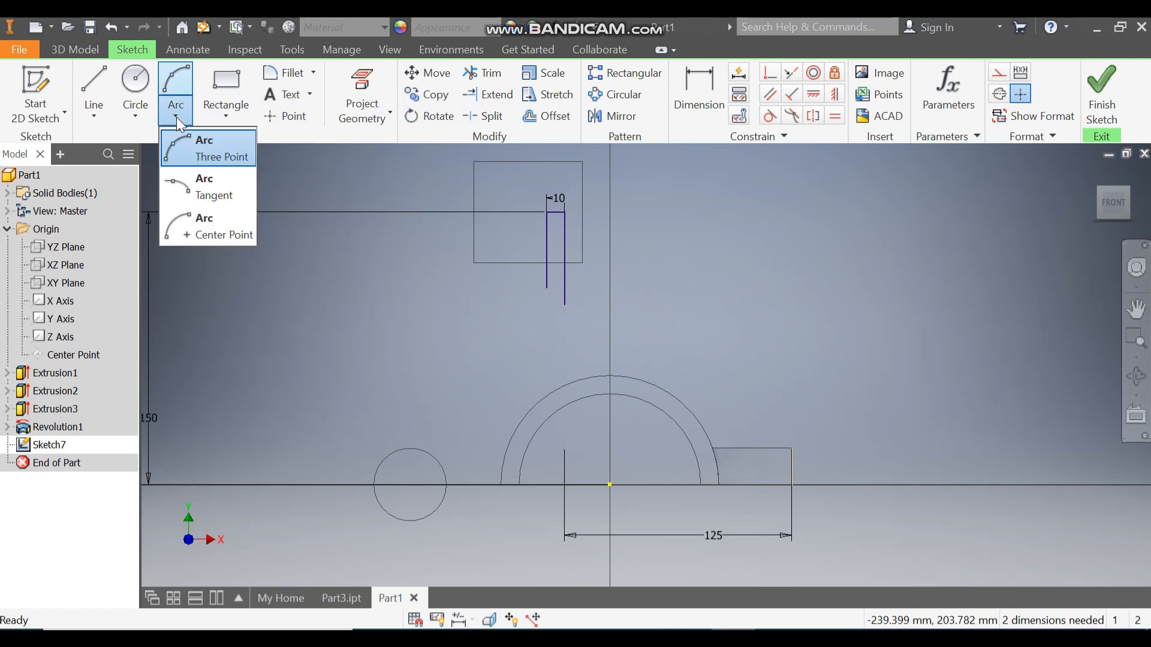
click(206, 148)
click(566, 304)
click(638, 378)
click(594, 349)
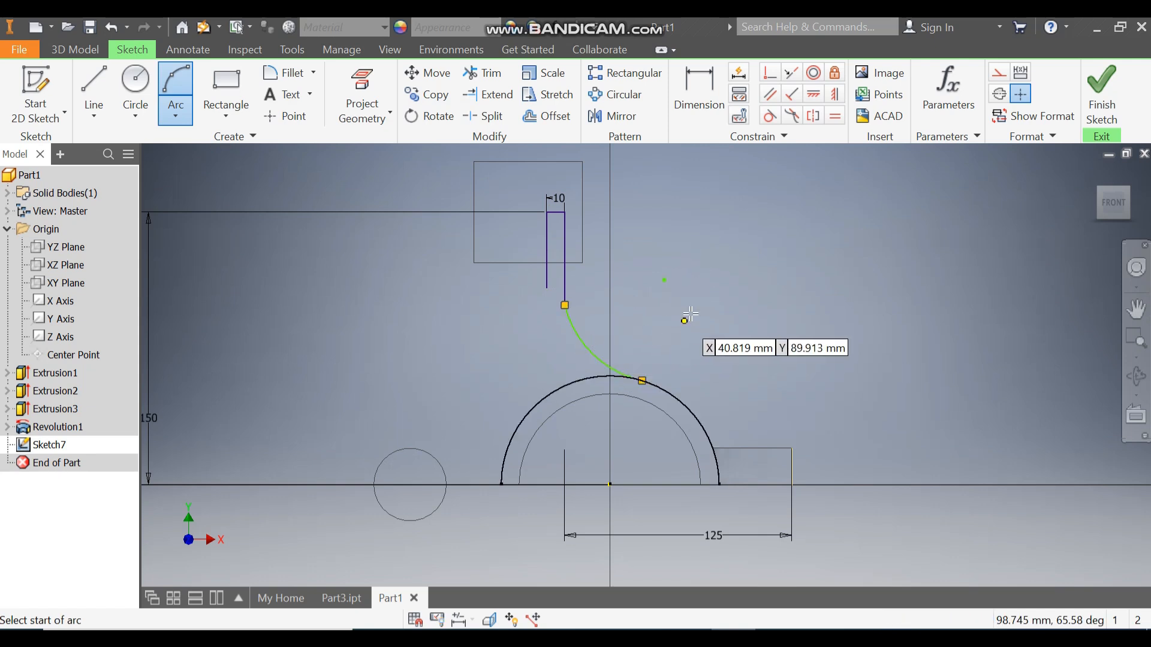
- Make the new arc tangent to the right web line and to the outer arch
click(769, 116)
click(566, 300)
click(573, 321)
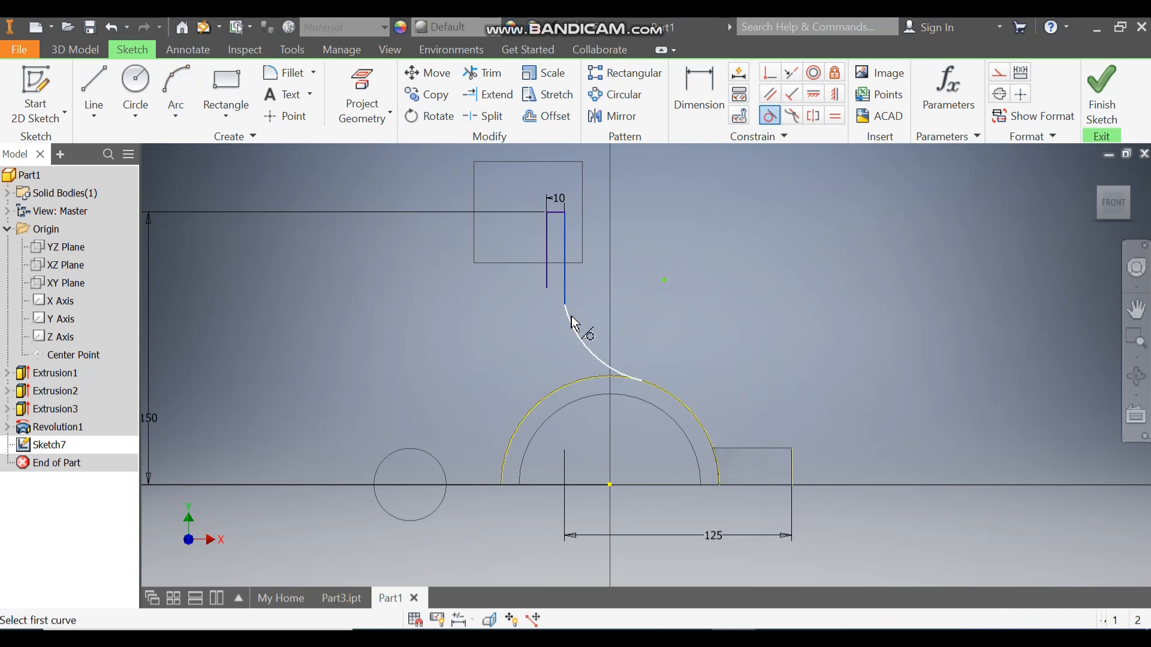
click(583, 342)
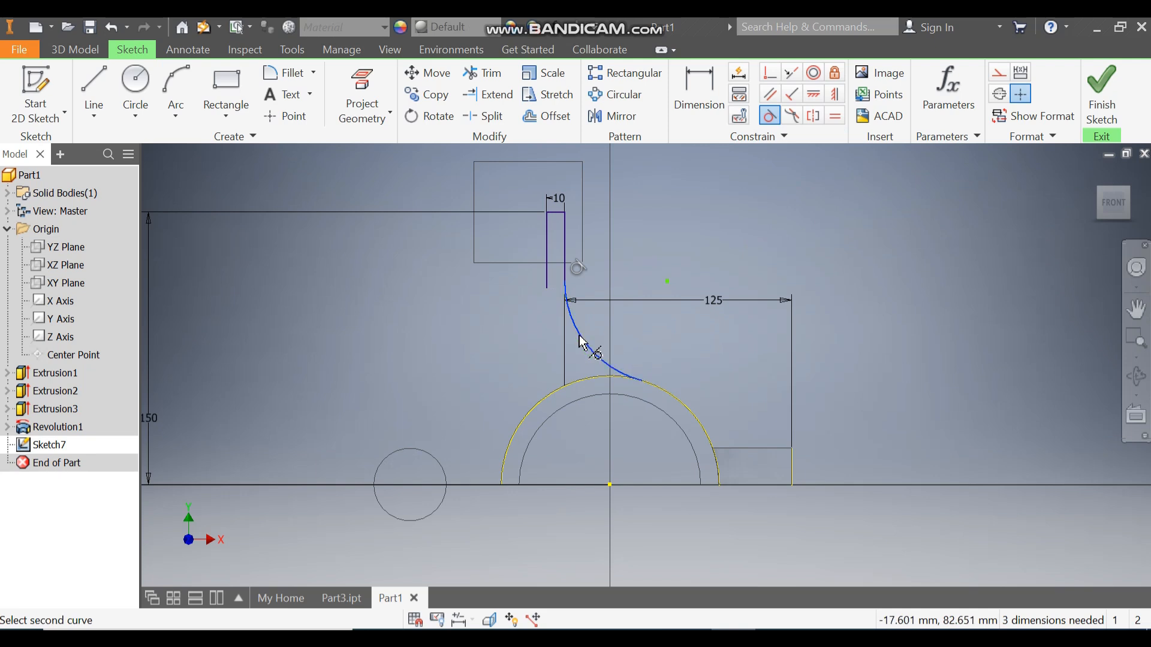
click(675, 398)
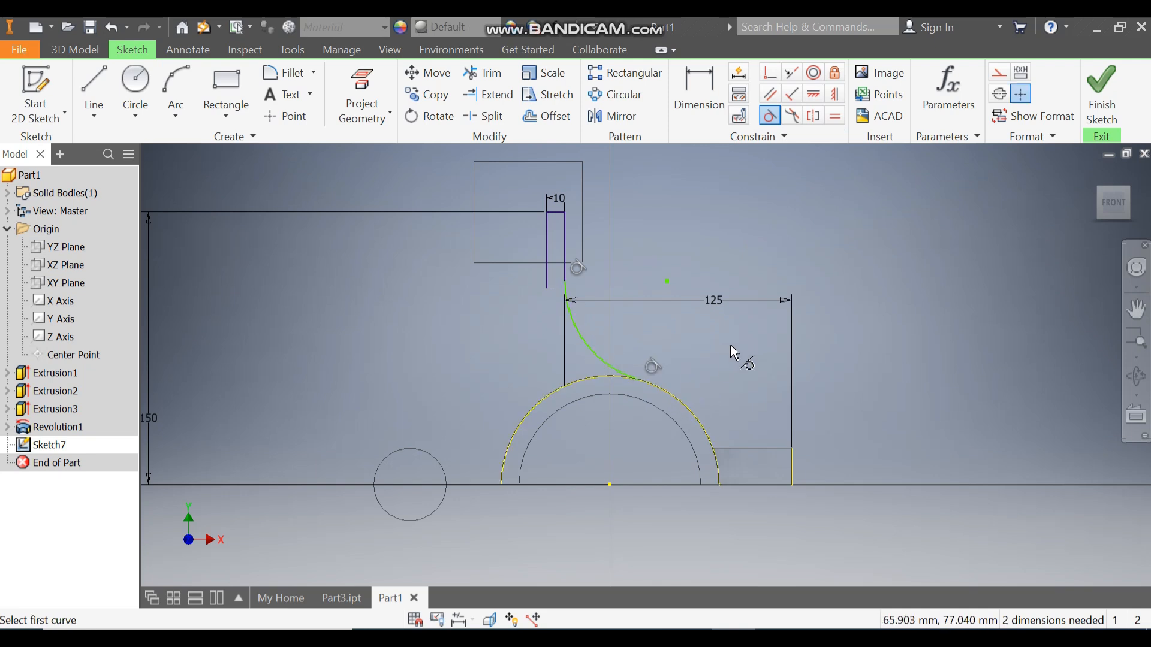
- Dimension the arc's radius as 50 mm
click(697, 96)
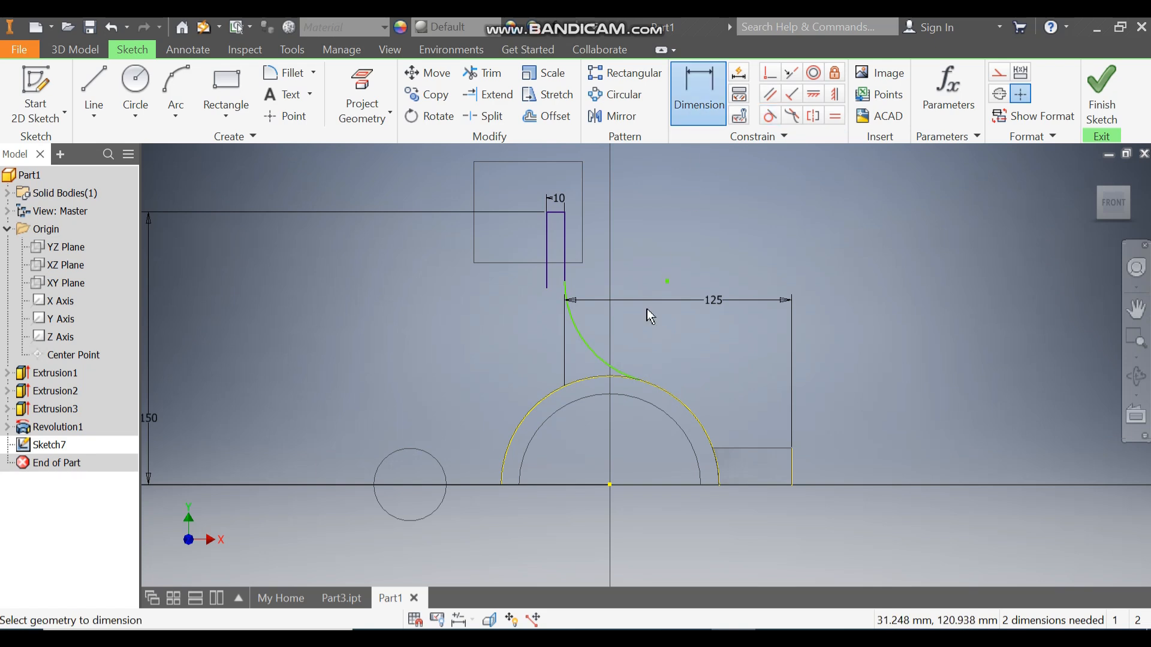
click(615, 370)
click(612, 337)
text(50)
key(Return)
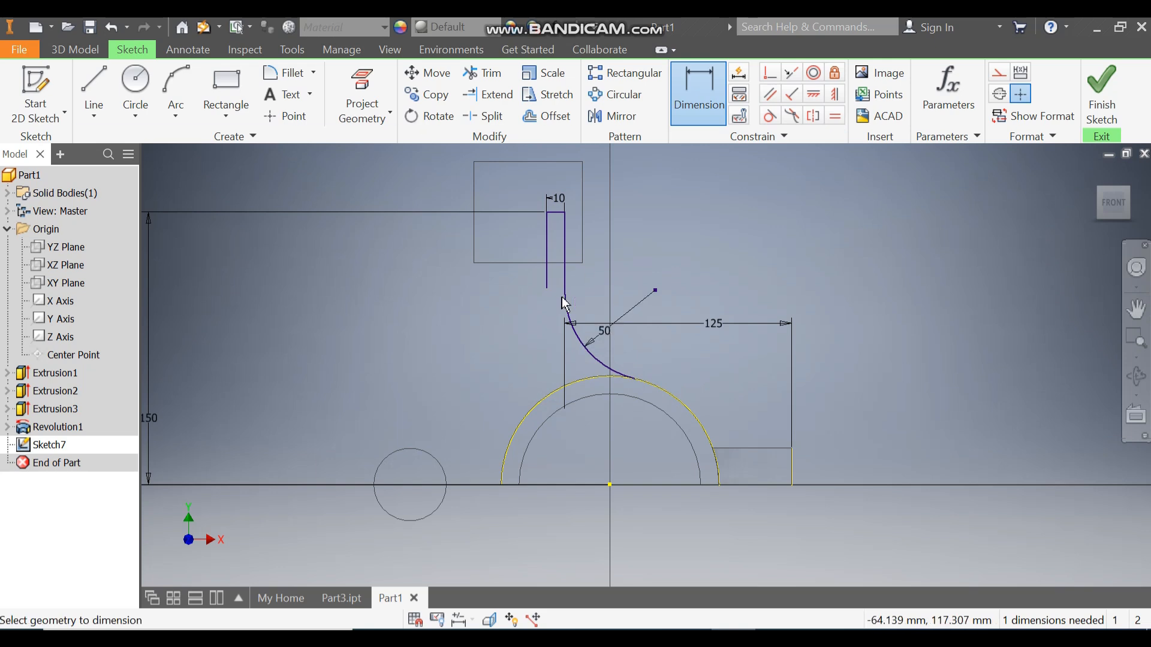
- Offset the 50 mm radius arc by 10 mm toward the left web line
click(555, 120)
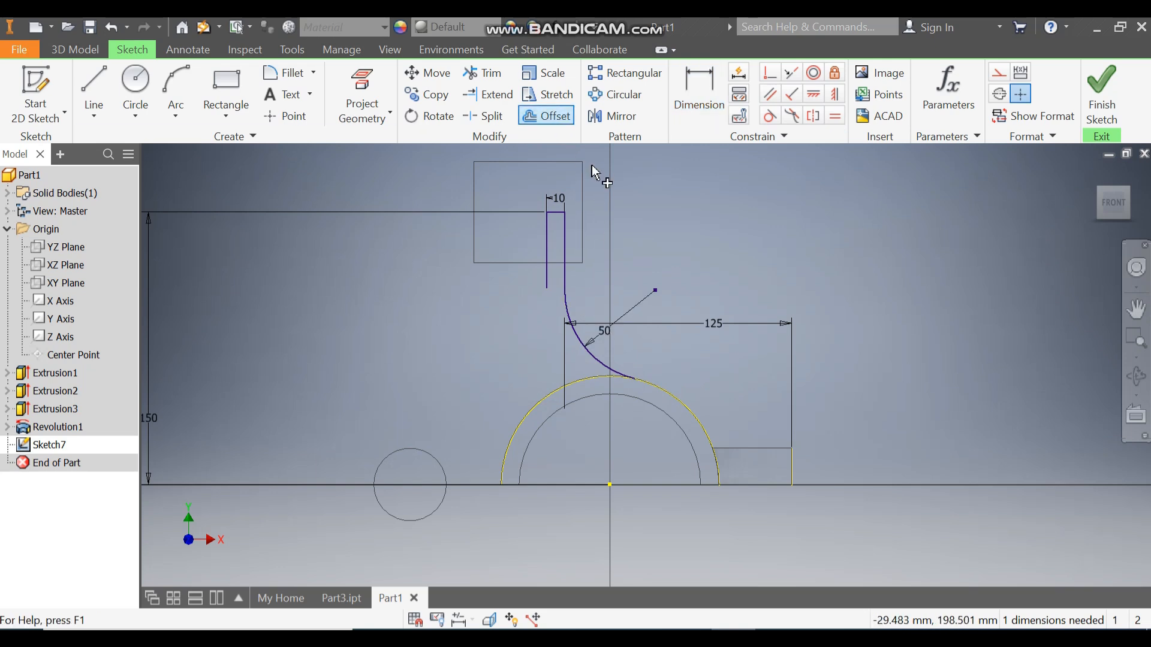
click(584, 349)
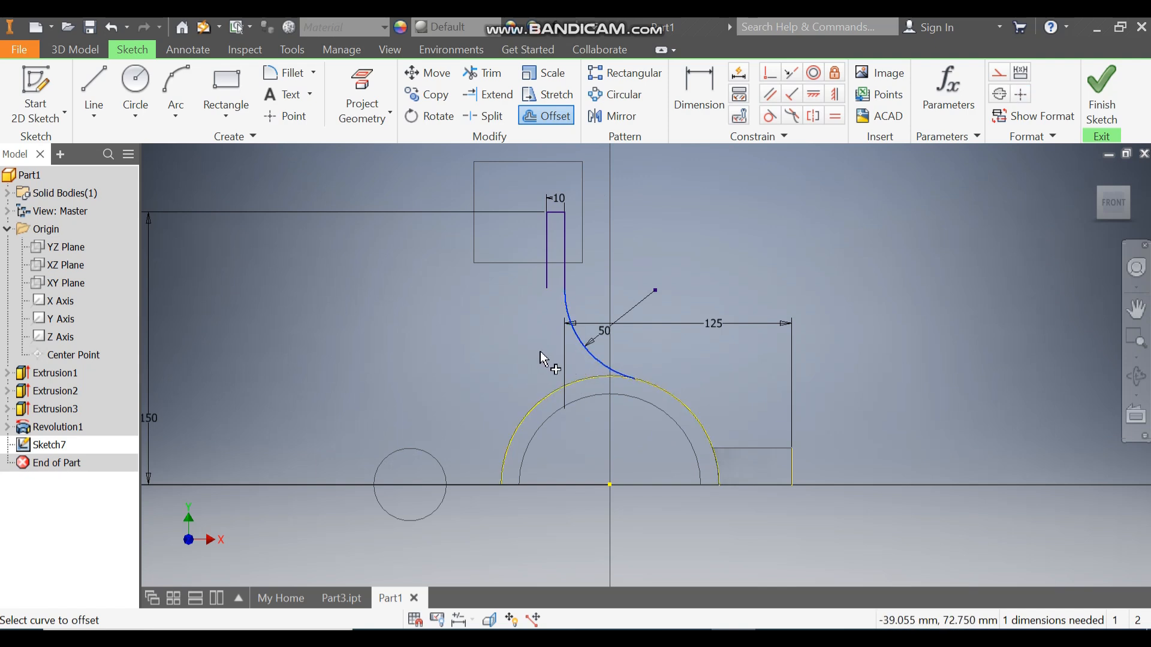
key(Return)
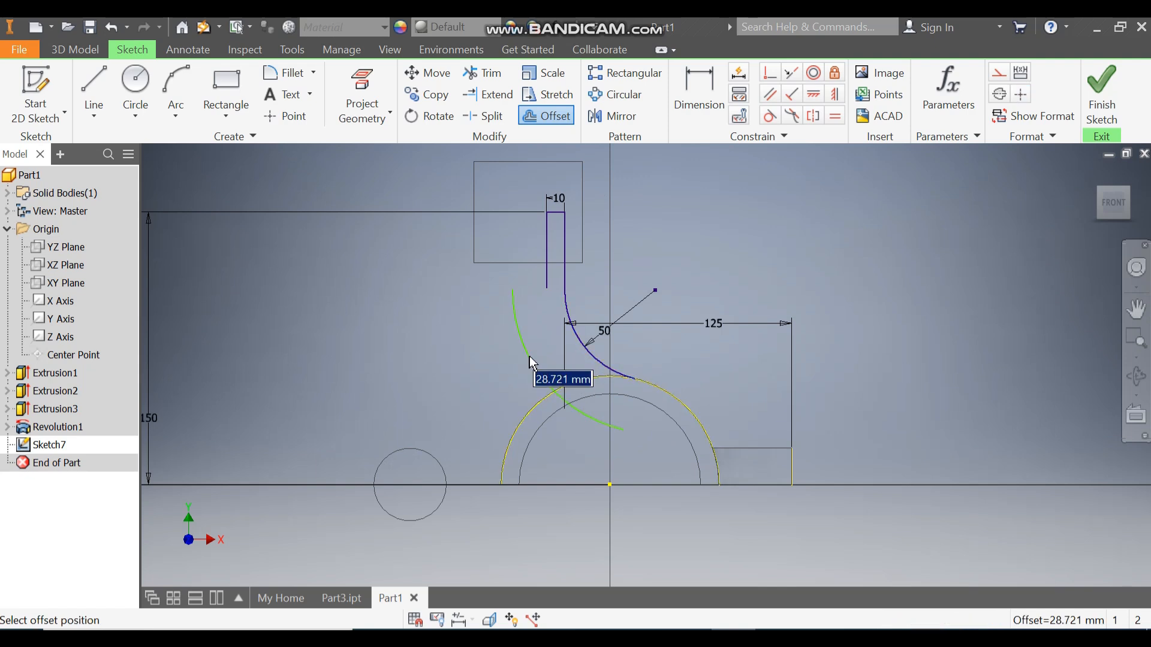
text(10)
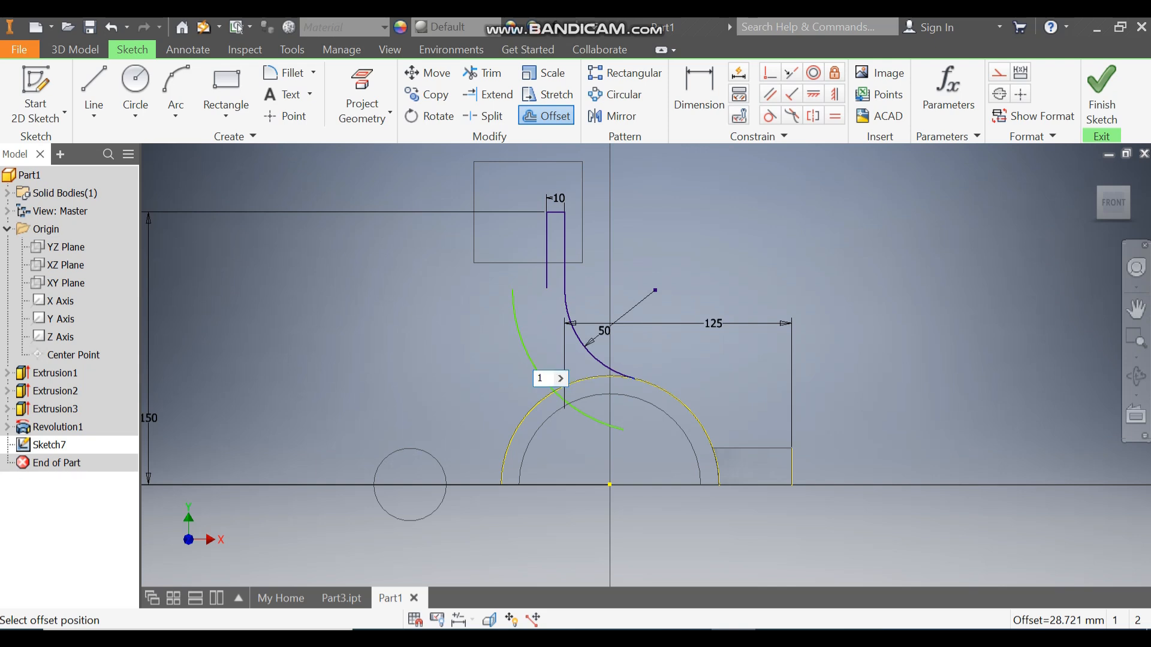
key(Return)
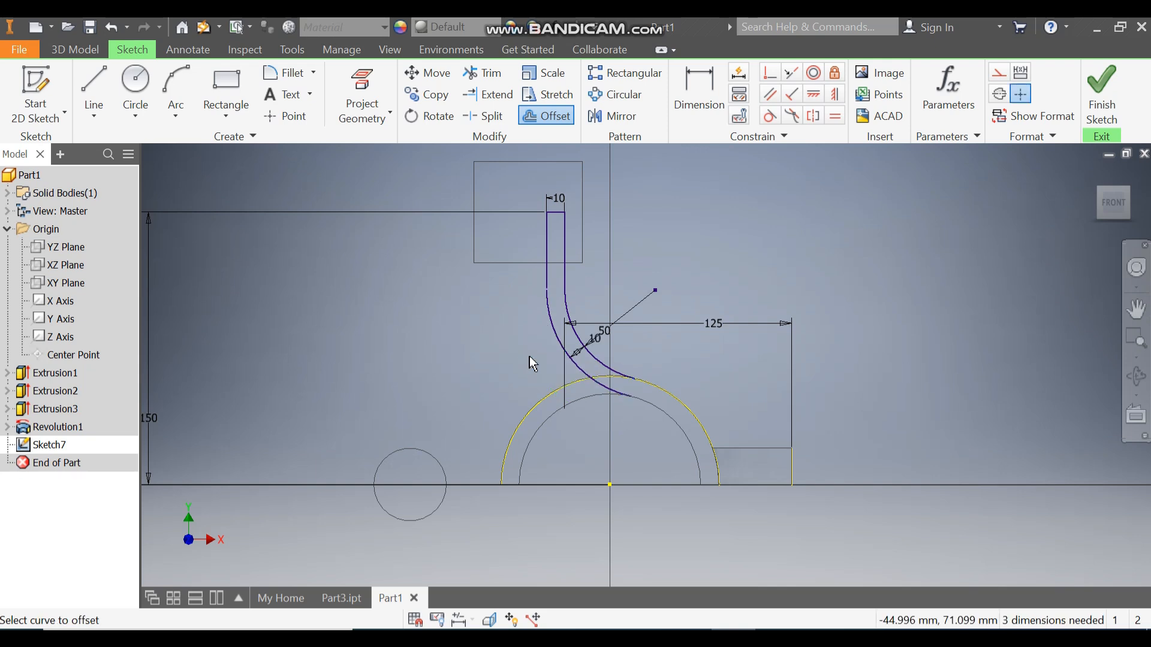
key(Escape)
- Make the left web line's lower end coincident with the upper end of the offset arc
scroll(533, 304, down, 3)
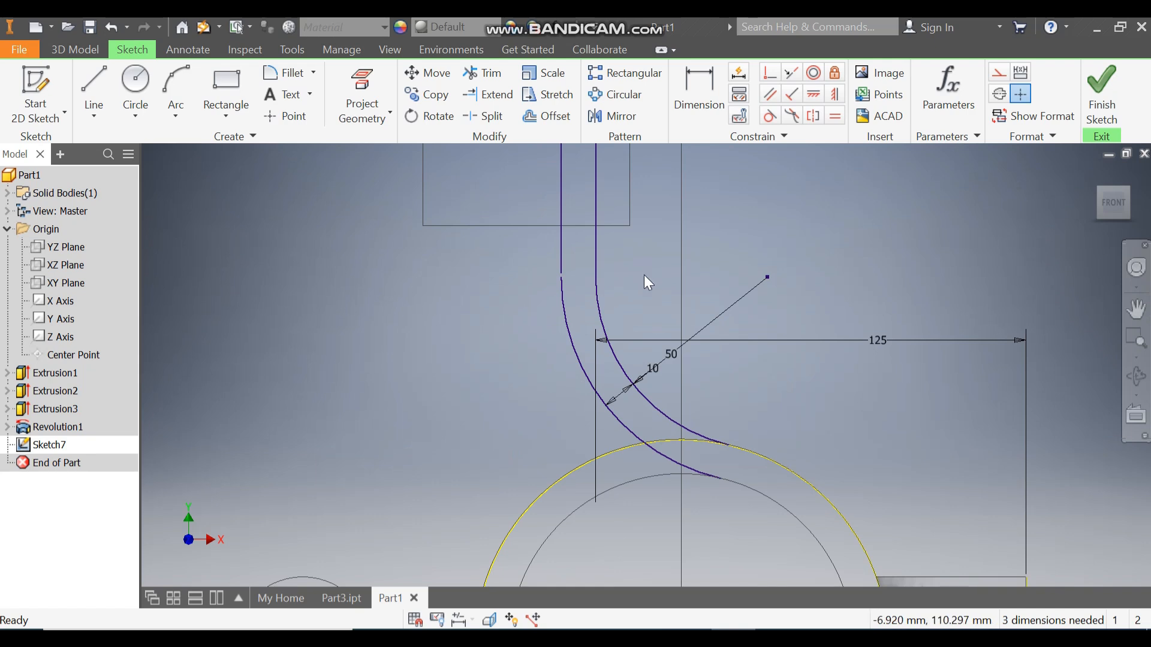
click(769, 72)
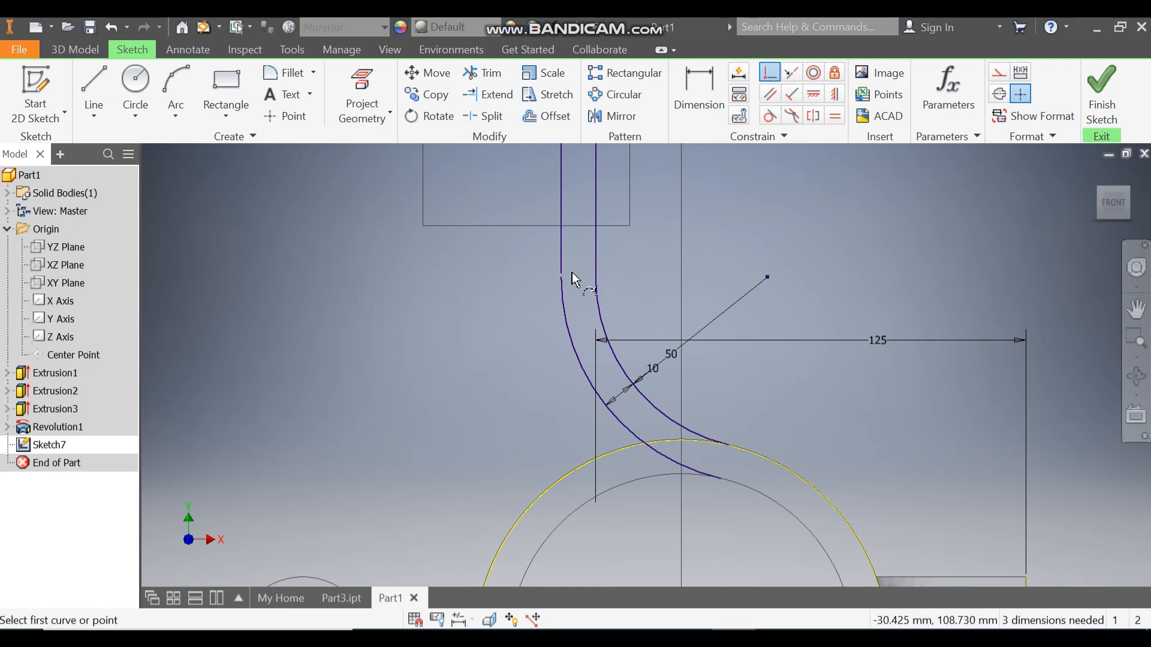
click(564, 275)
click(564, 280)
- Trim the part of the offset arc that runs inside the outer arch
scroll(516, 255, up, 3)
scroll(578, 338, down, 4)
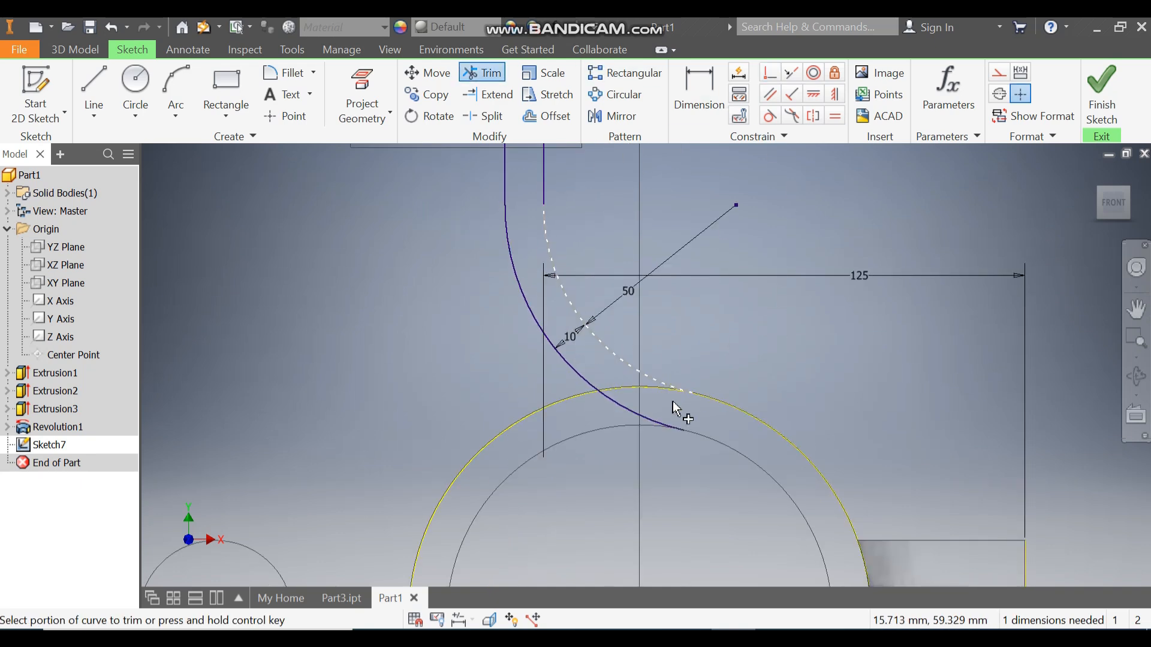
click(642, 420)
- Offset the outer arch outward by 10 mm
scroll(752, 303, up, 2)
middle_drag(752, 302, 754, 340)
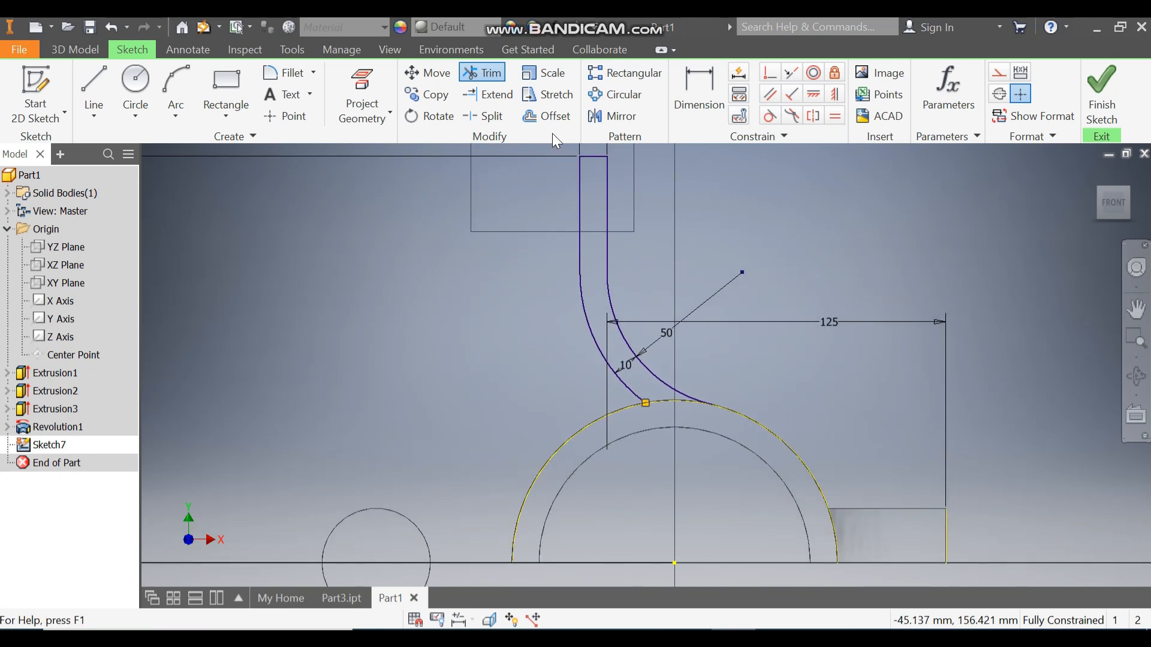
click(550, 117)
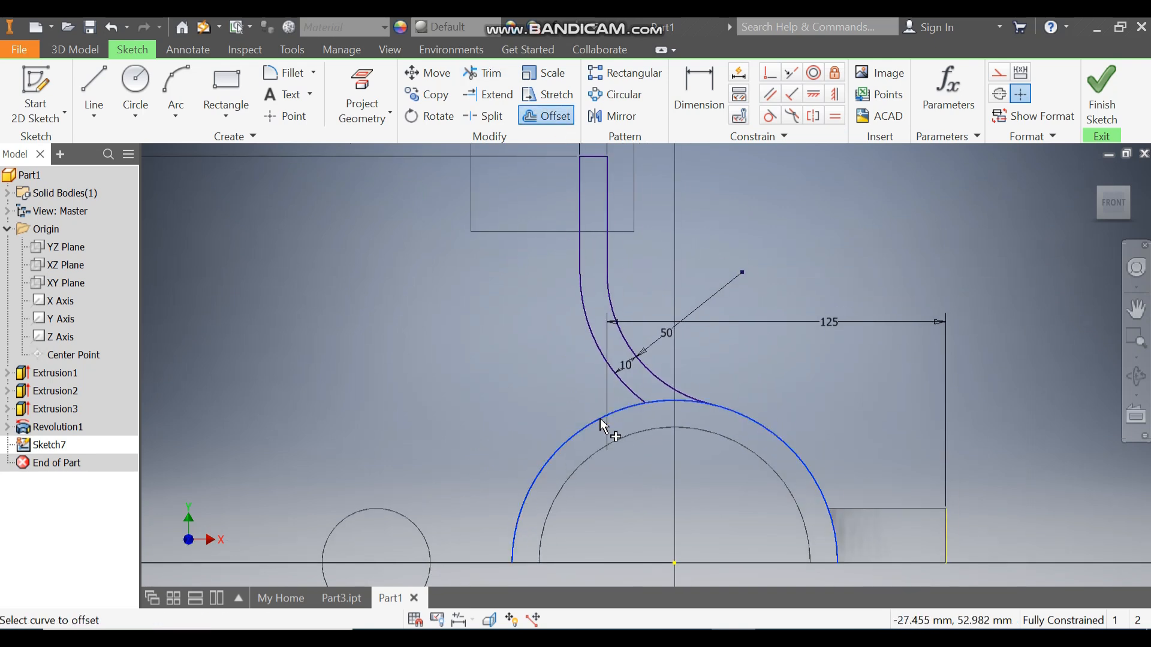
click(553, 380)
text(10)
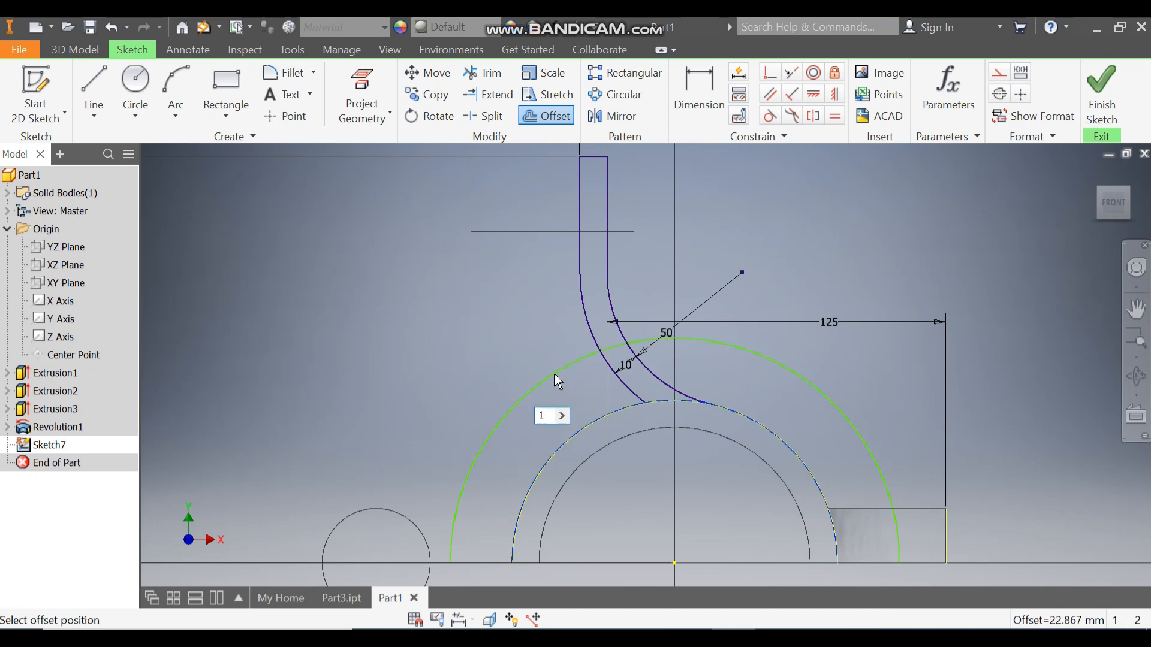
key(Return)
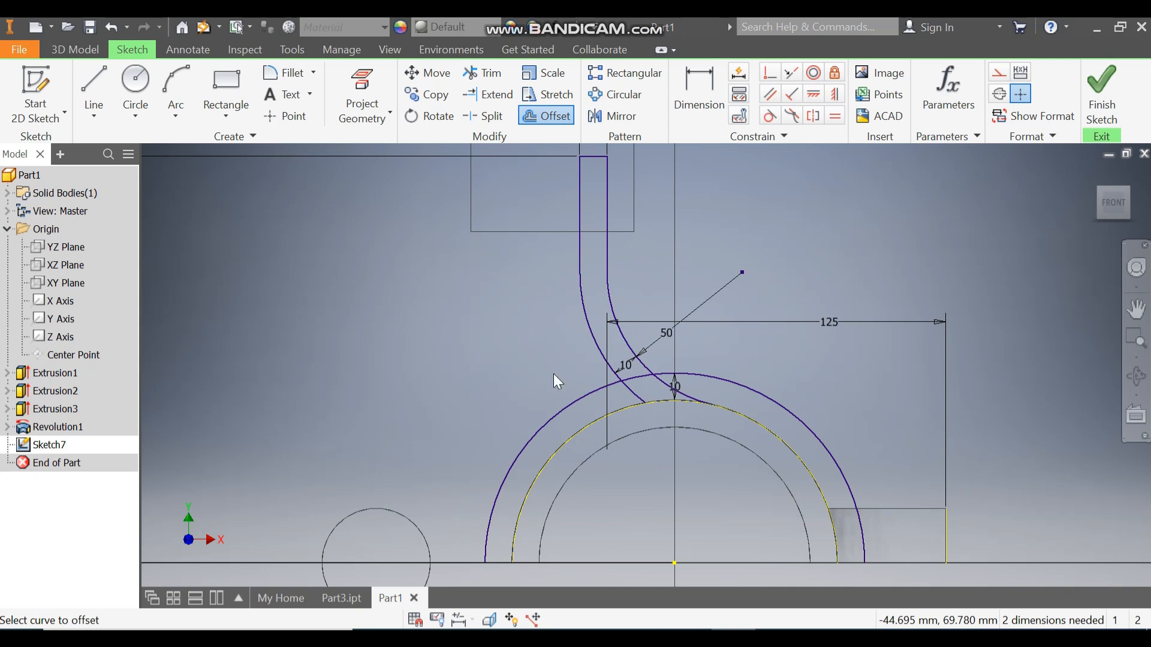
key(Escape)
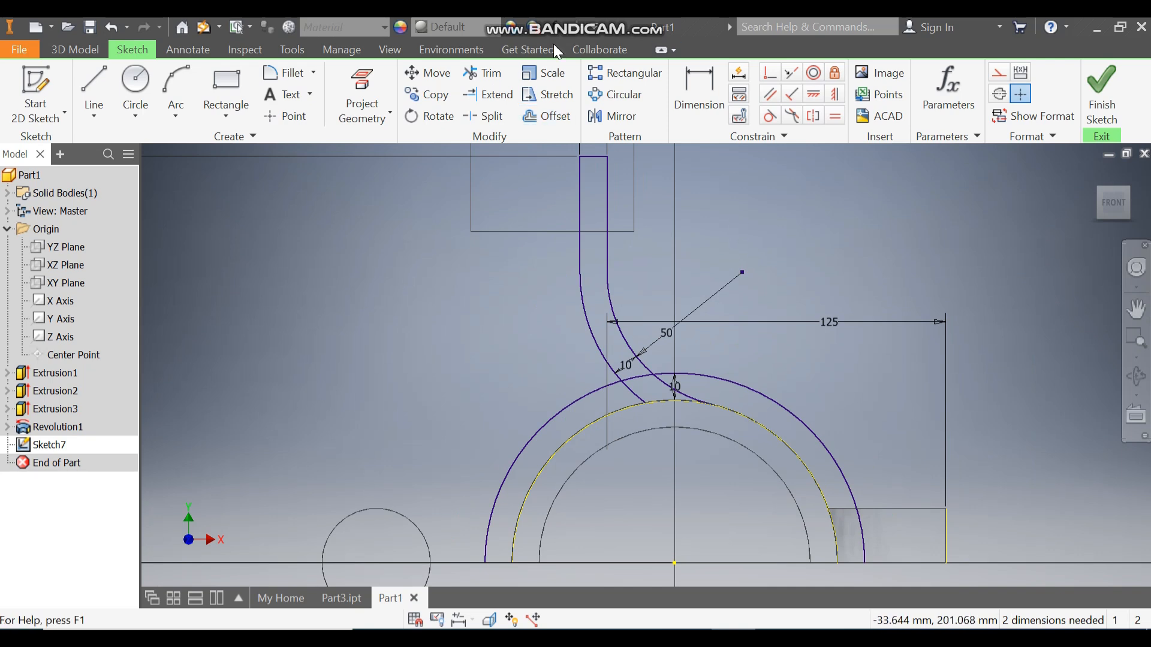
- Trim the web's left arc below the offset arch, and remove the offset arch's portion from that arc to its right end
click(483, 72)
click(638, 397)
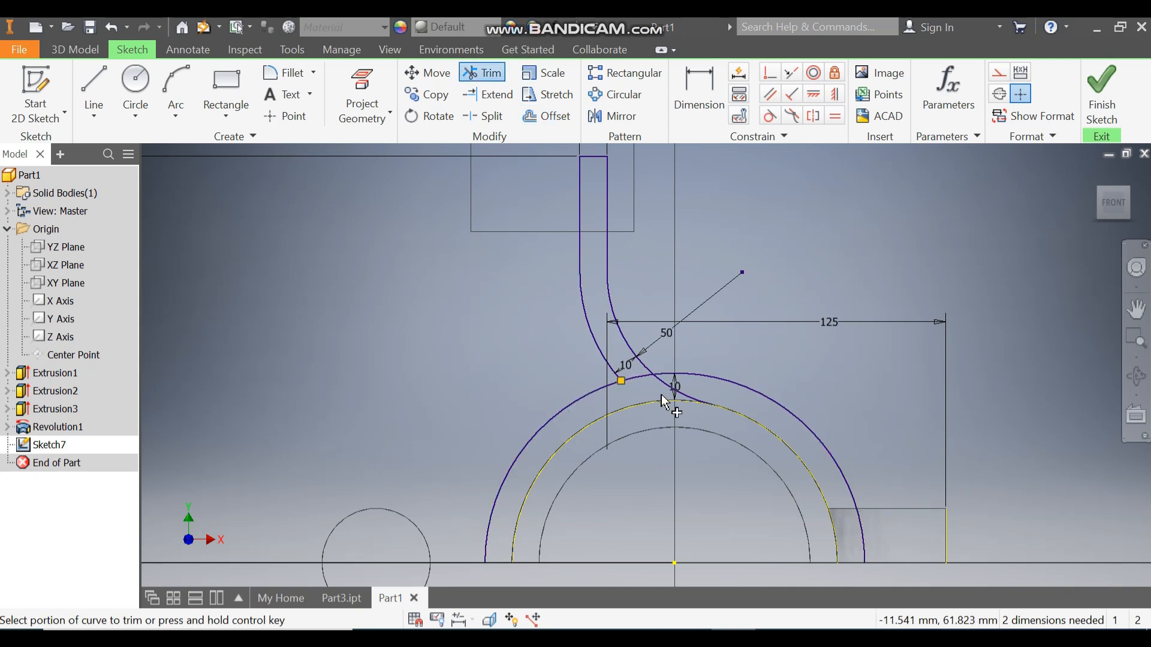
click(759, 396)
click(637, 379)
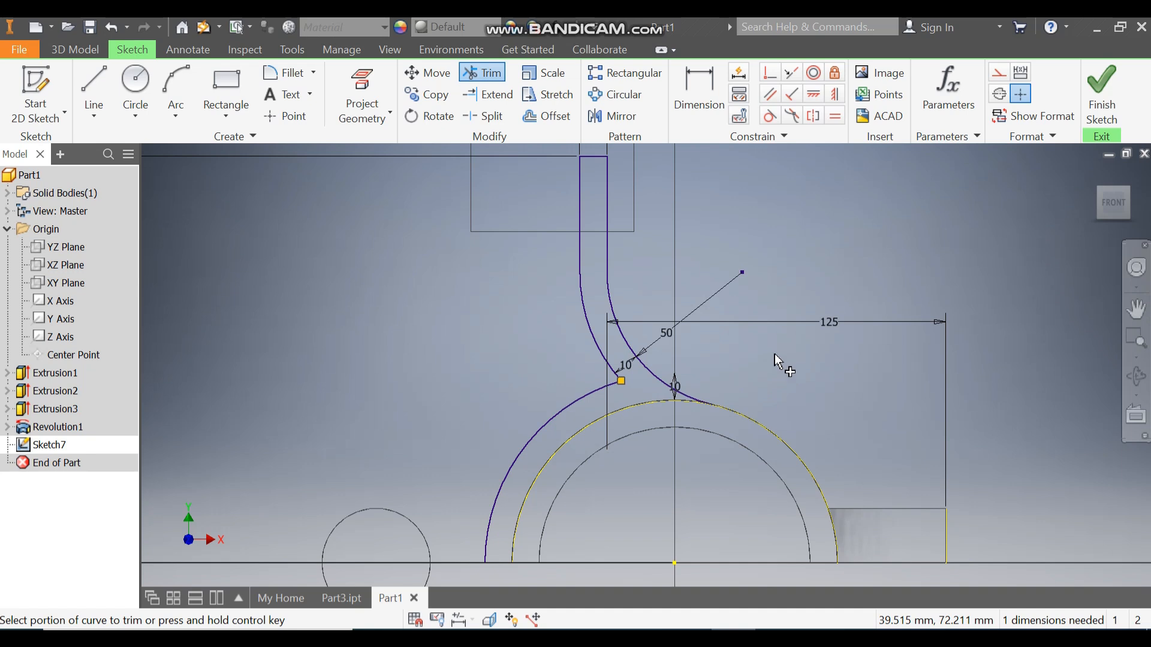
- Sketch a narrow inverted U left of the web, from the offset arch up to the web's top height, with a left line about 92 mm long
click(94, 90)
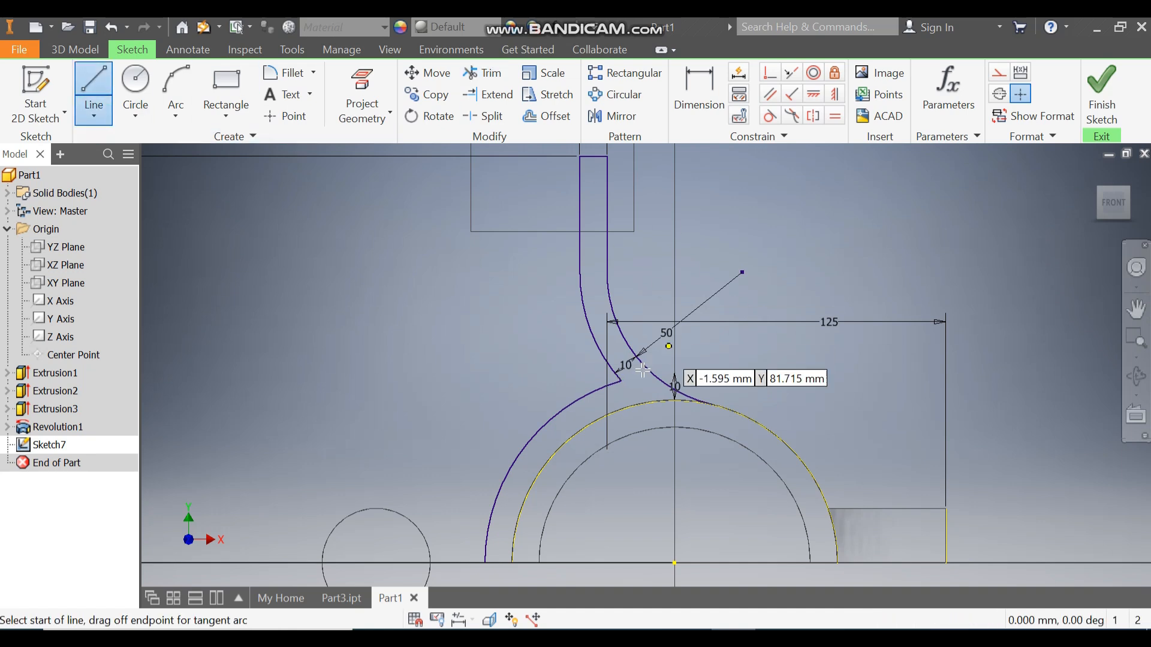
click(538, 429)
middle_drag(543, 288, 552, 386)
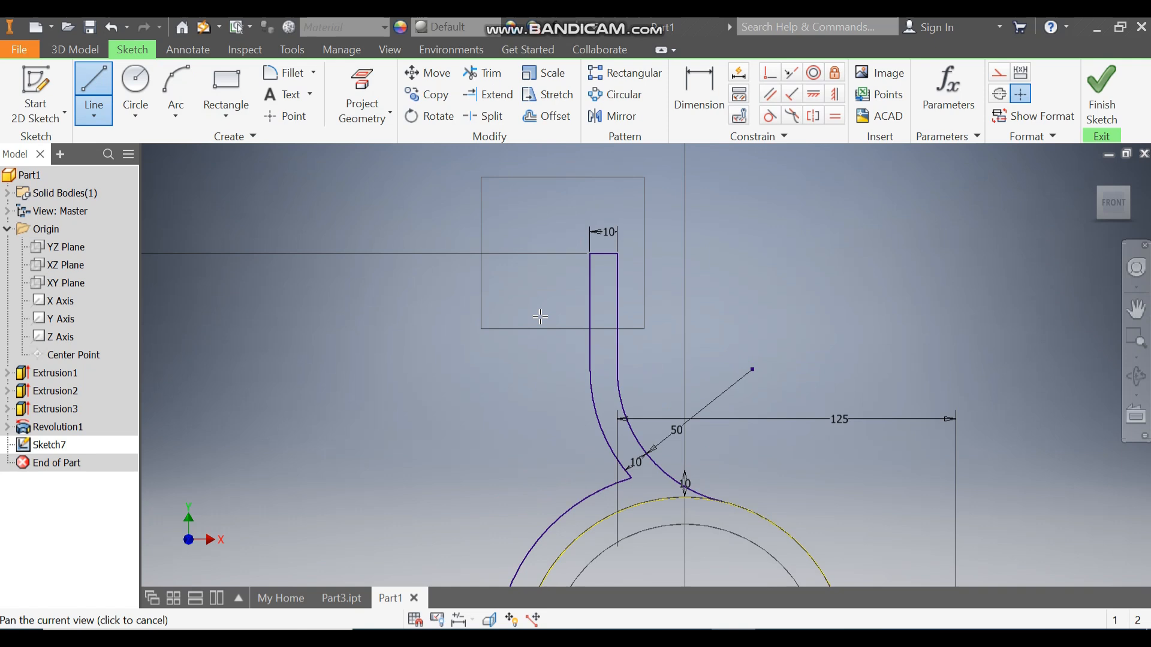
click(546, 254)
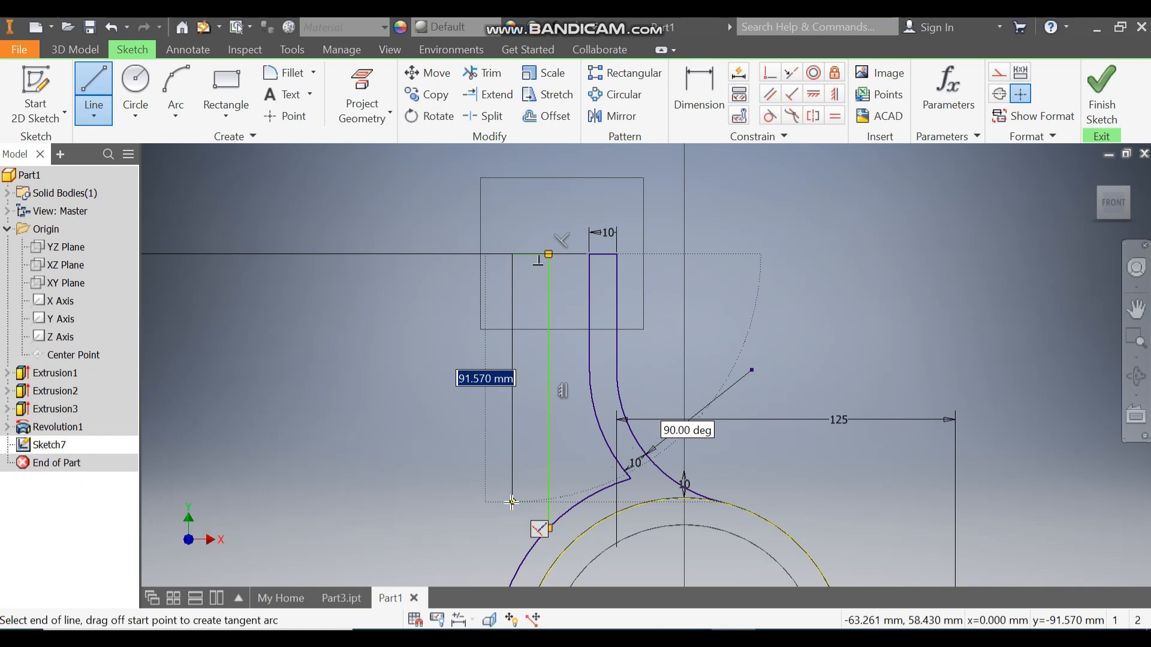
middle_drag(522, 501, 617, 378)
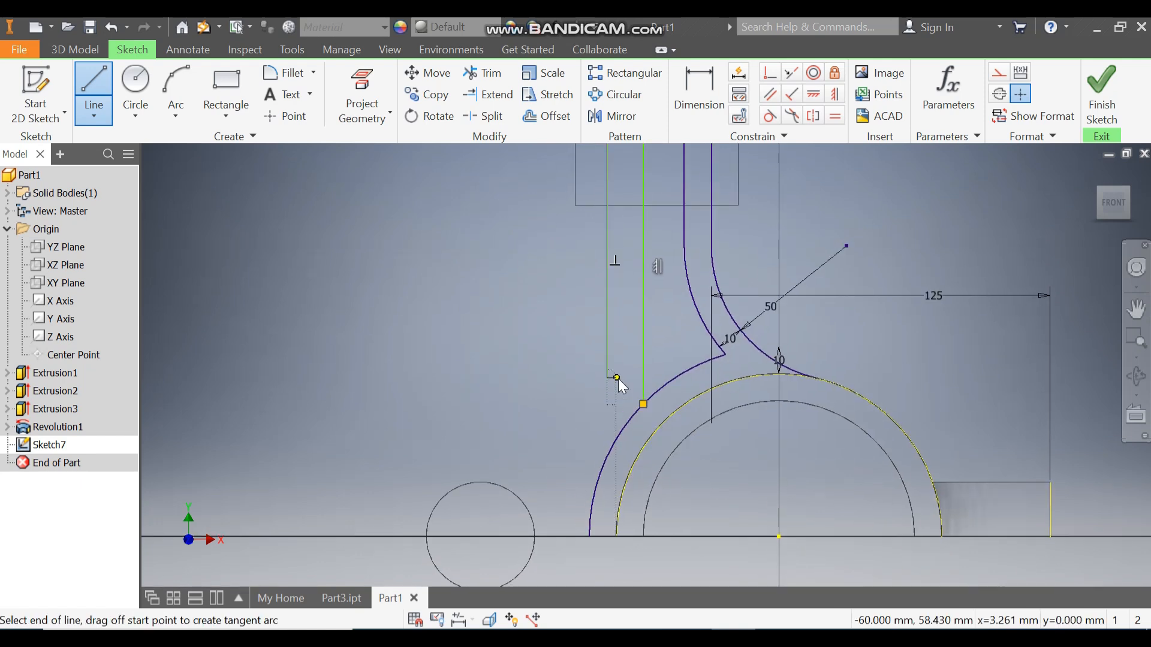
key(Escape)
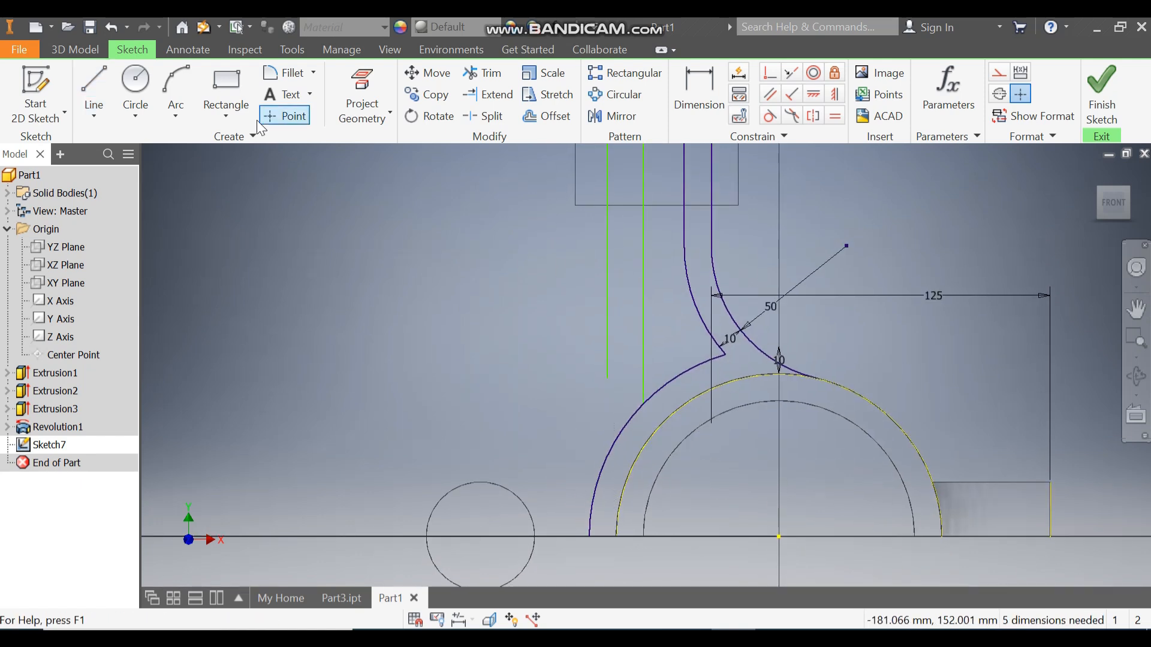
- Draw a three-point arc of about 43 mm radius from the side cylinder's outline to the lower end of the inverted U's left line
click(176, 113)
click(207, 156)
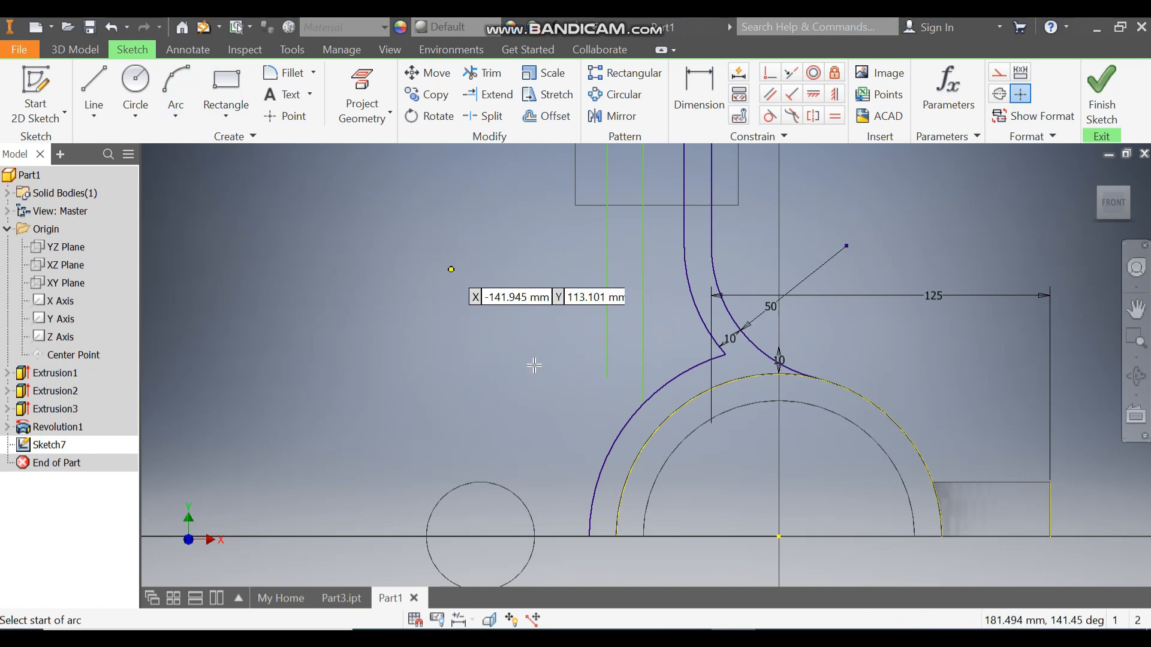
click(505, 489)
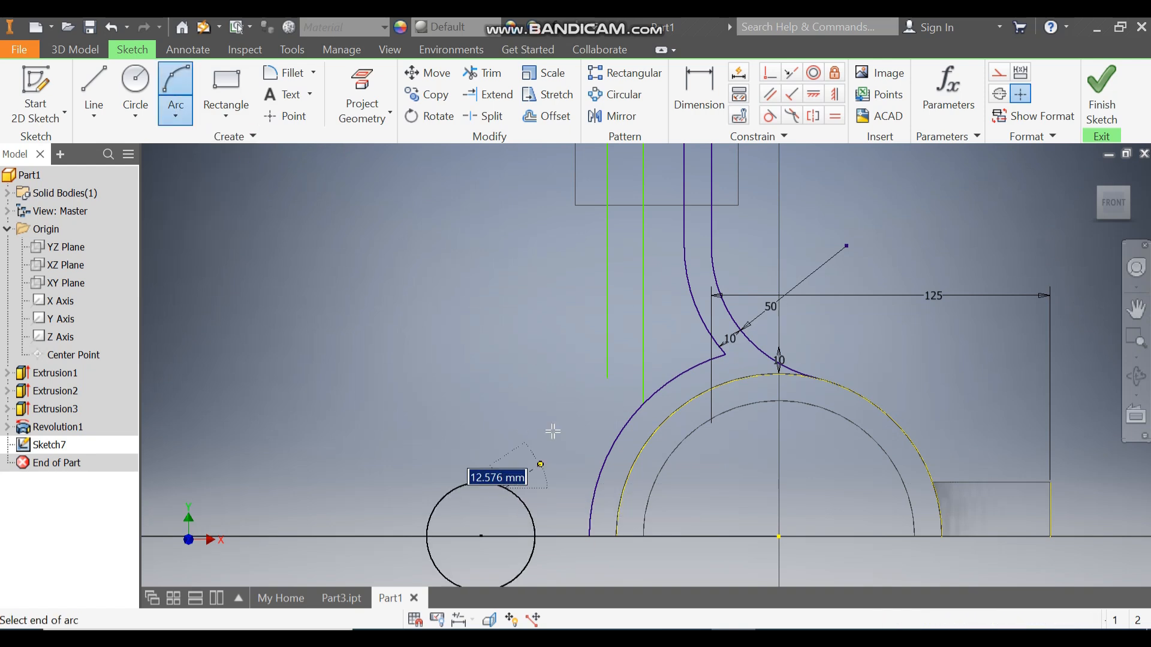
click(607, 378)
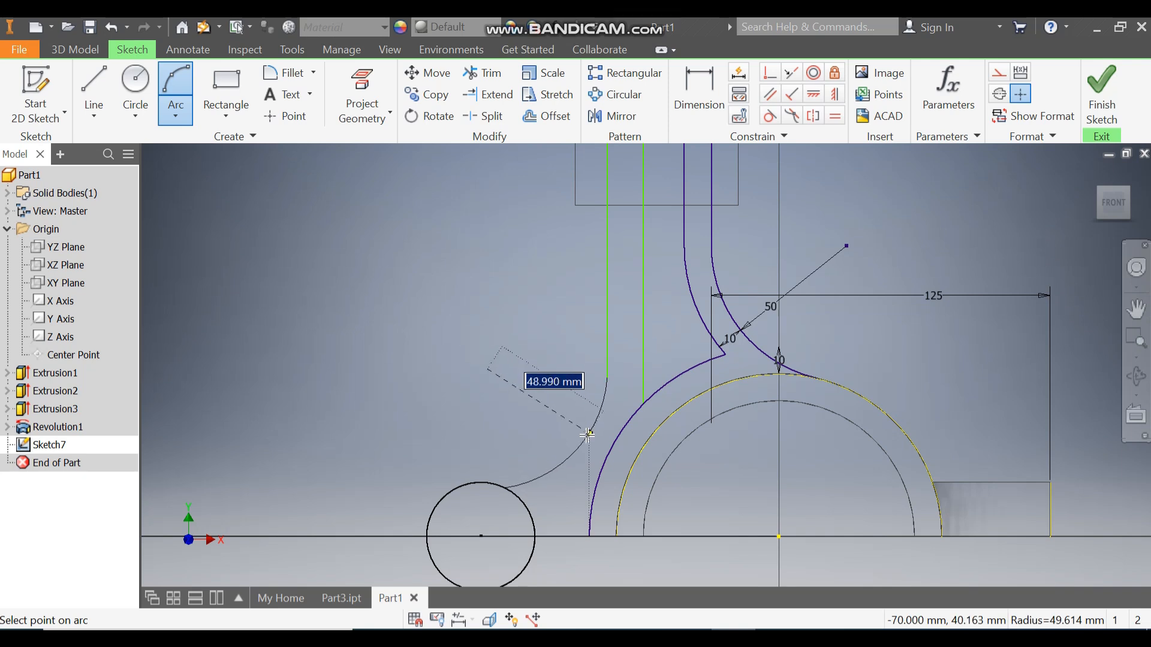
click(588, 436)
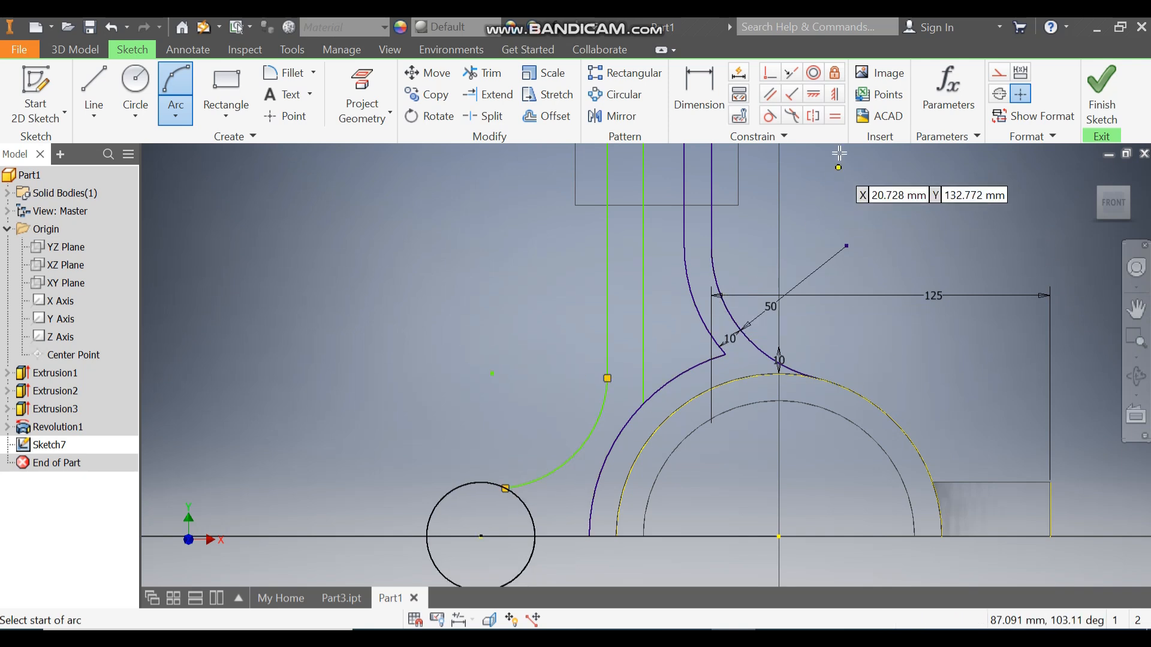
- Dimension the arc between the side cylinder and the left web with a 25 mm radius
click(708, 96)
click(585, 437)
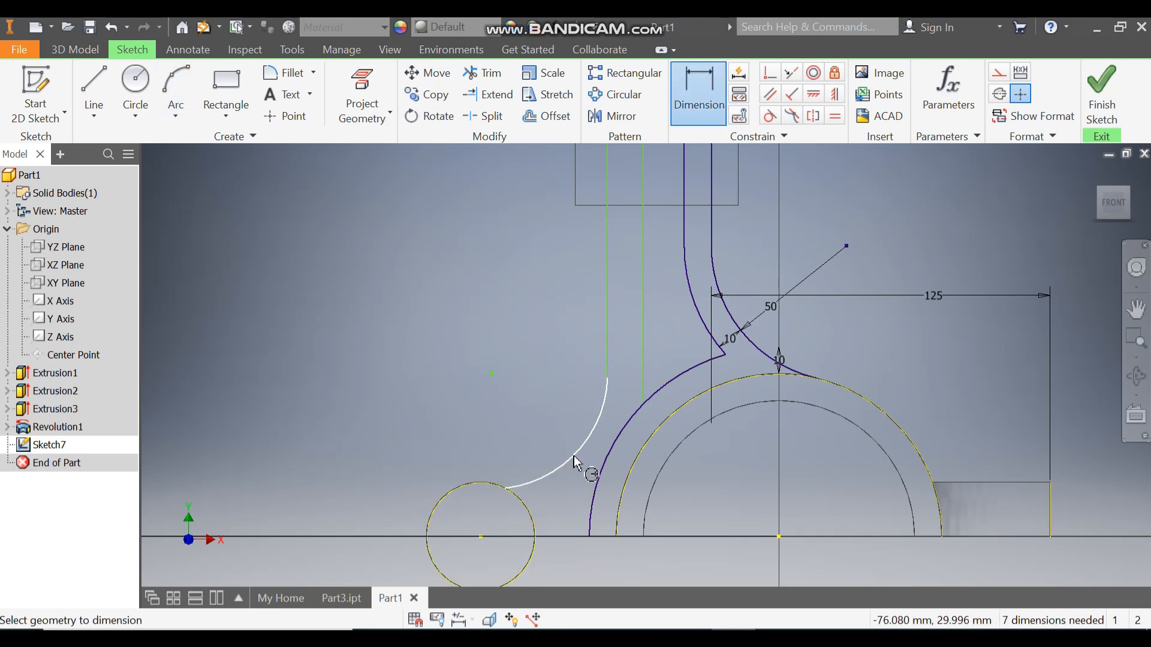
click(552, 436)
text(25)
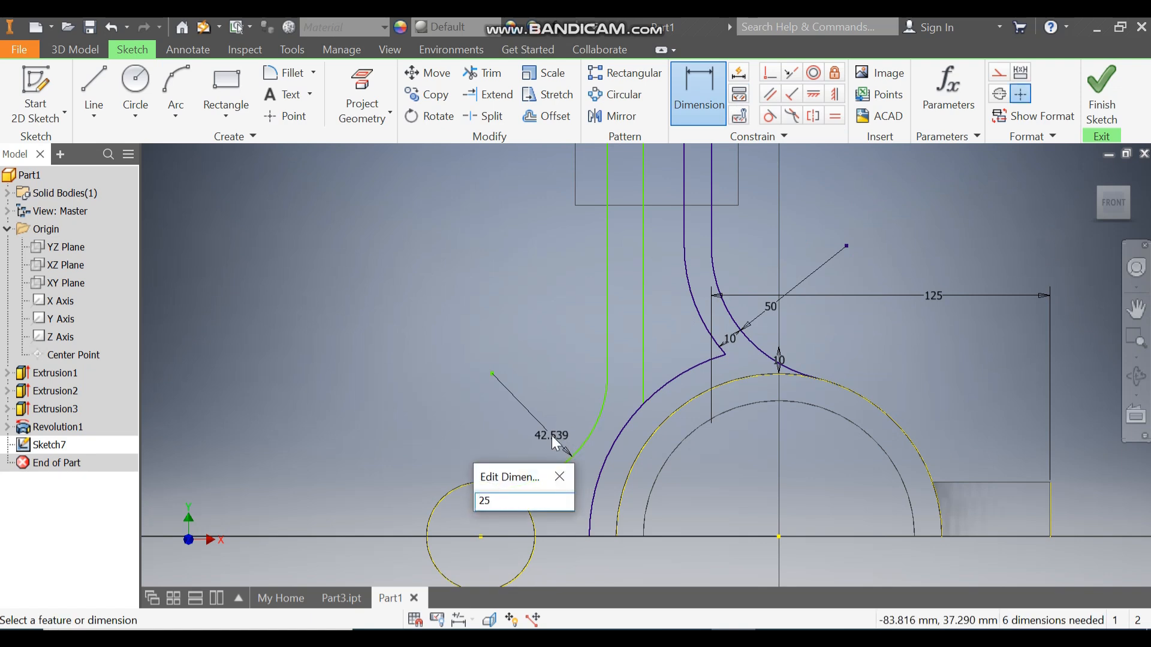
key(Return)
- Dimension the inverted U's top line so the left web is 10 mm wide
click(622, 175)
click(614, 253)
text(10)
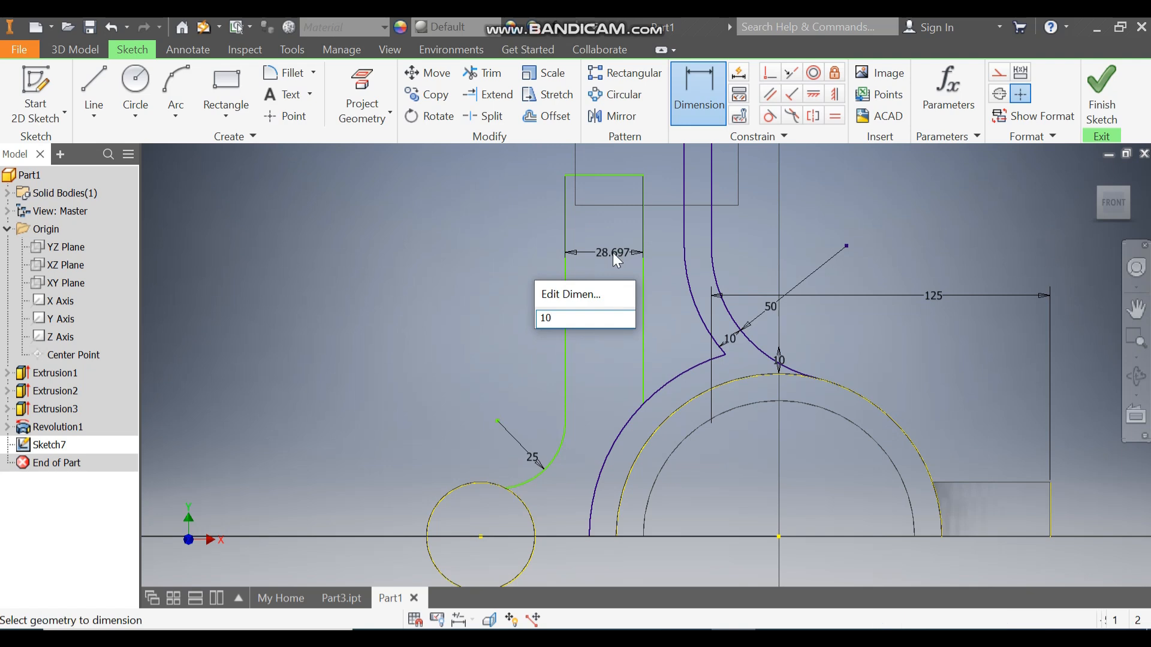
key(Return)
- Constrain the top corners of the two webs horizontally so both webs end at the same height
middle_drag(749, 148, 759, 233)
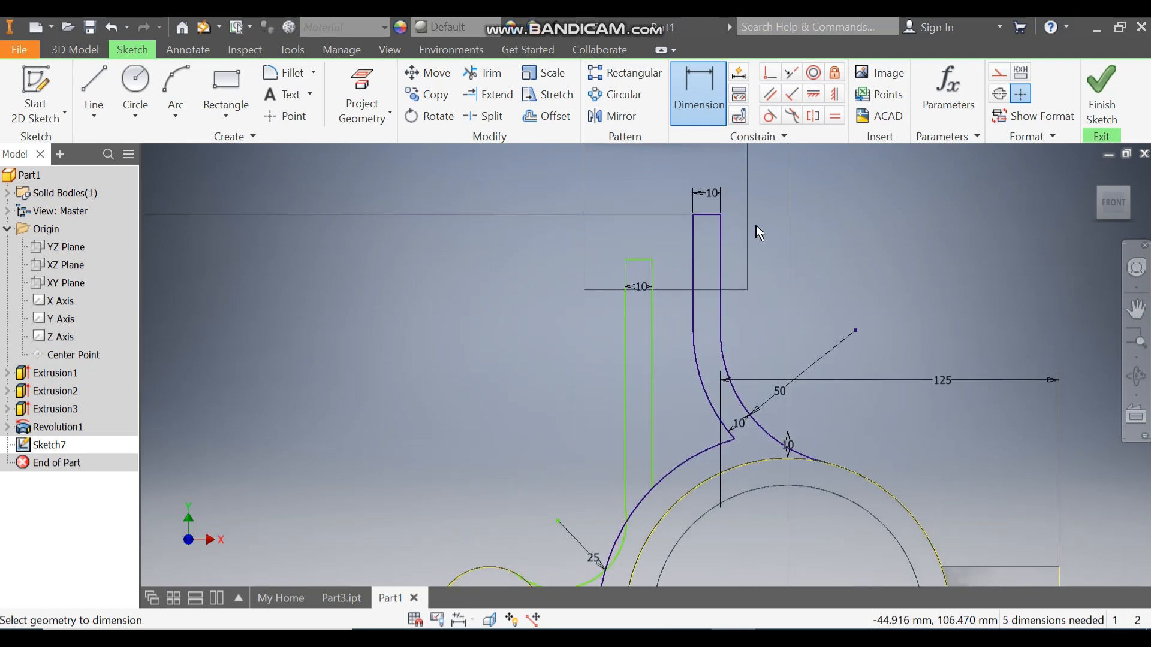
click(814, 97)
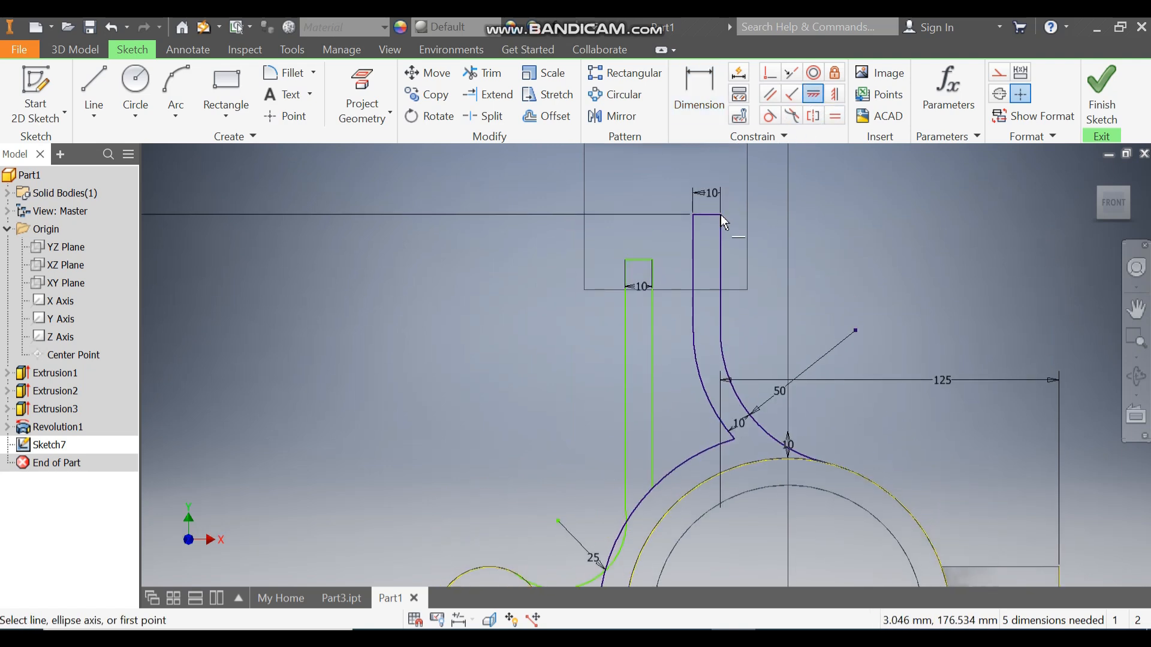
click(694, 214)
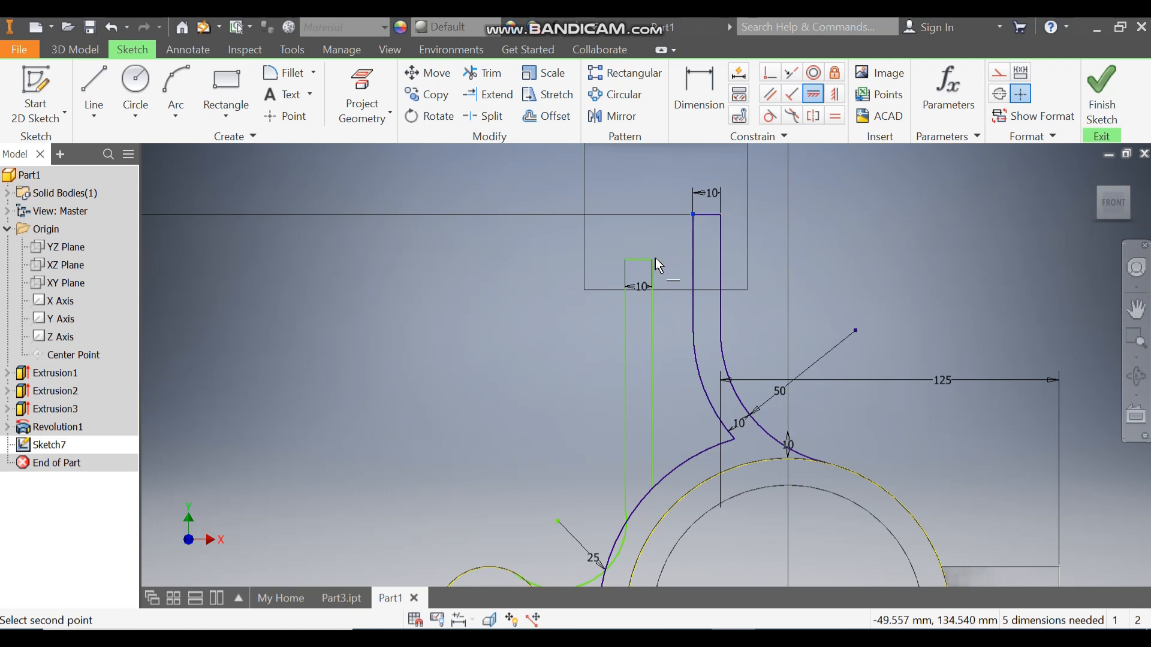
click(653, 260)
- Dimension the gap between the two webs' facing vertical lines as 20 mm
key(d)
click(653, 270)
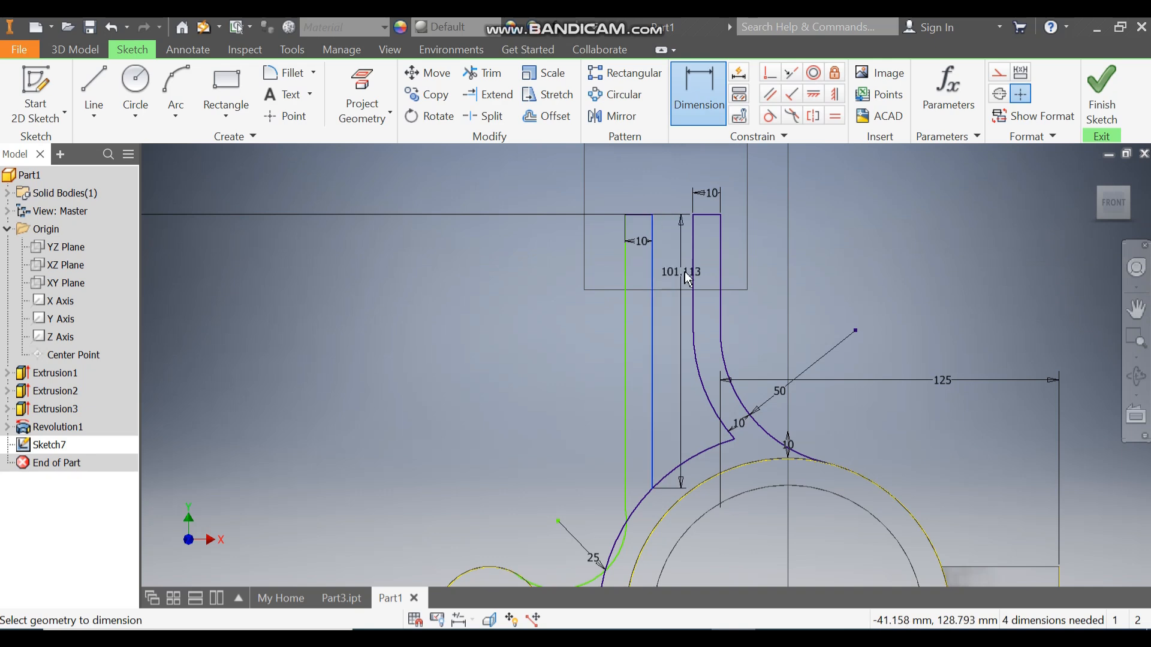
click(692, 268)
click(675, 260)
text(2)
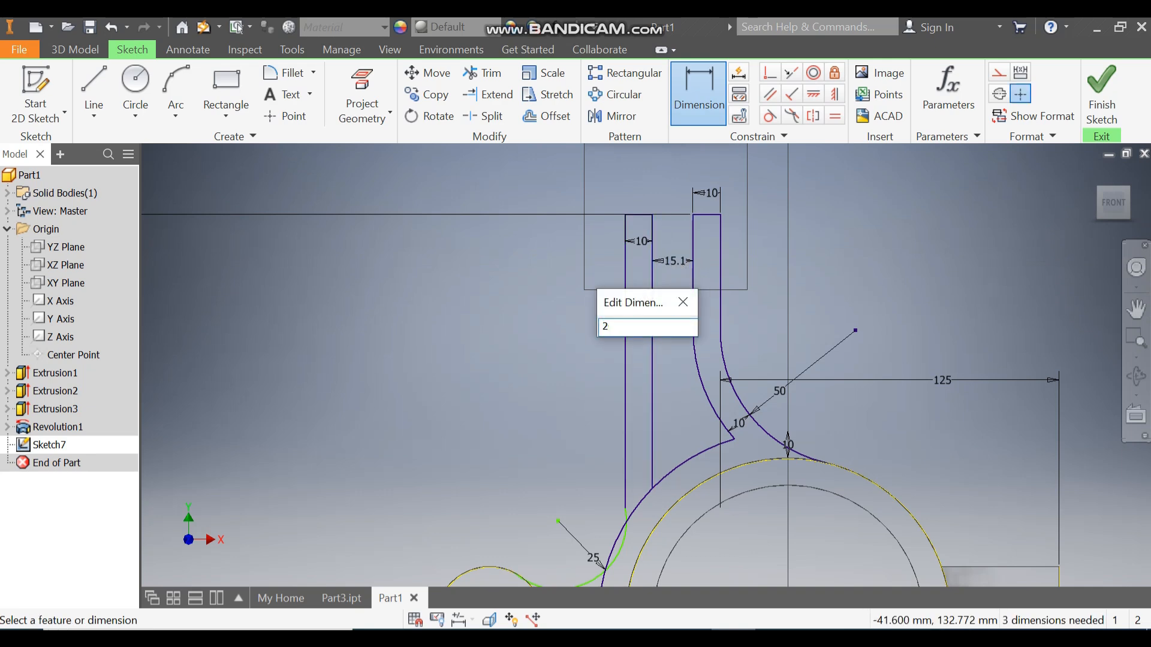
text(0)
key(Return)
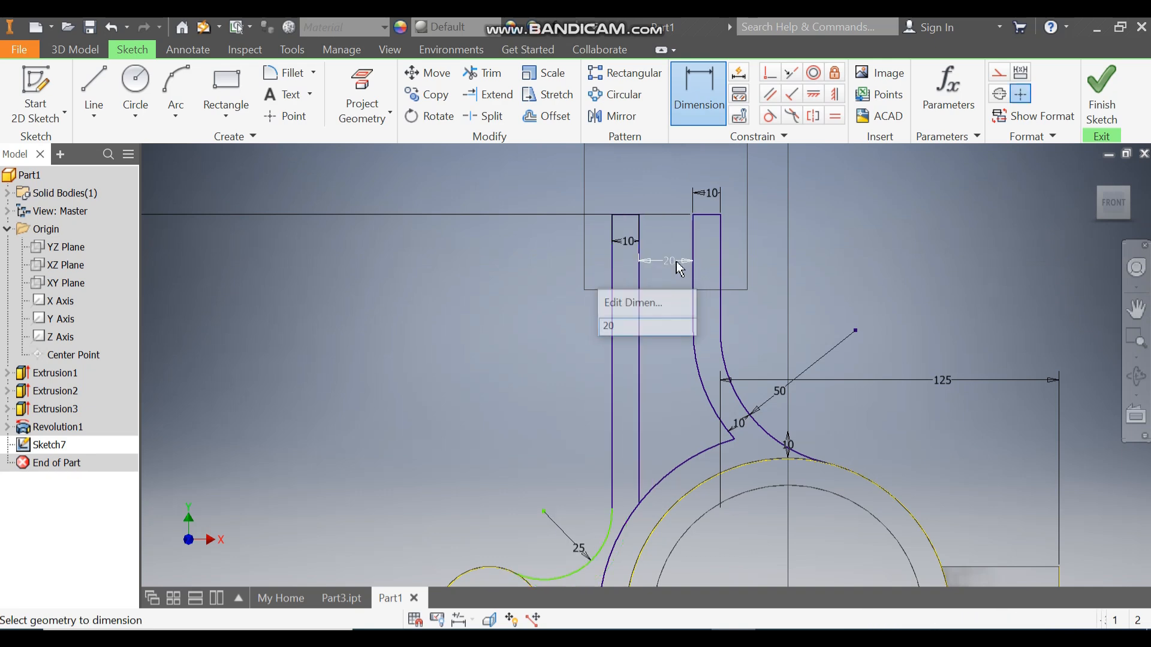
- Make the 25 mm arc tangent to the left web's outer line and to the side cylinder's circle
middle_drag(759, 360, 759, 260)
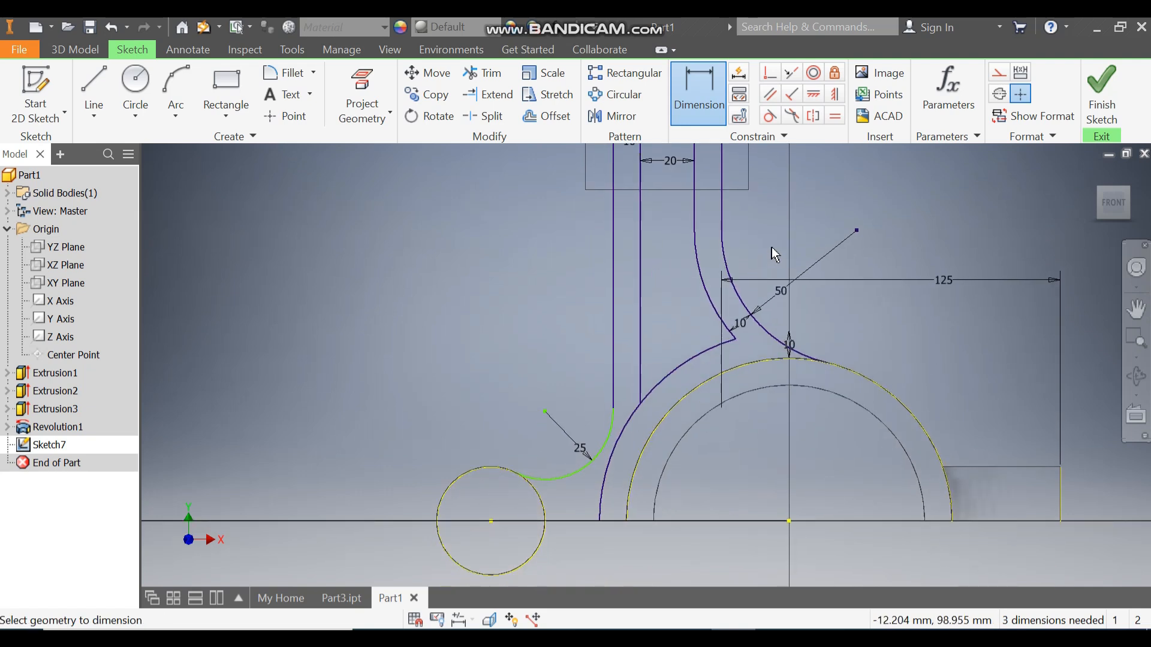
click(768, 116)
click(604, 455)
click(613, 401)
click(557, 480)
click(535, 488)
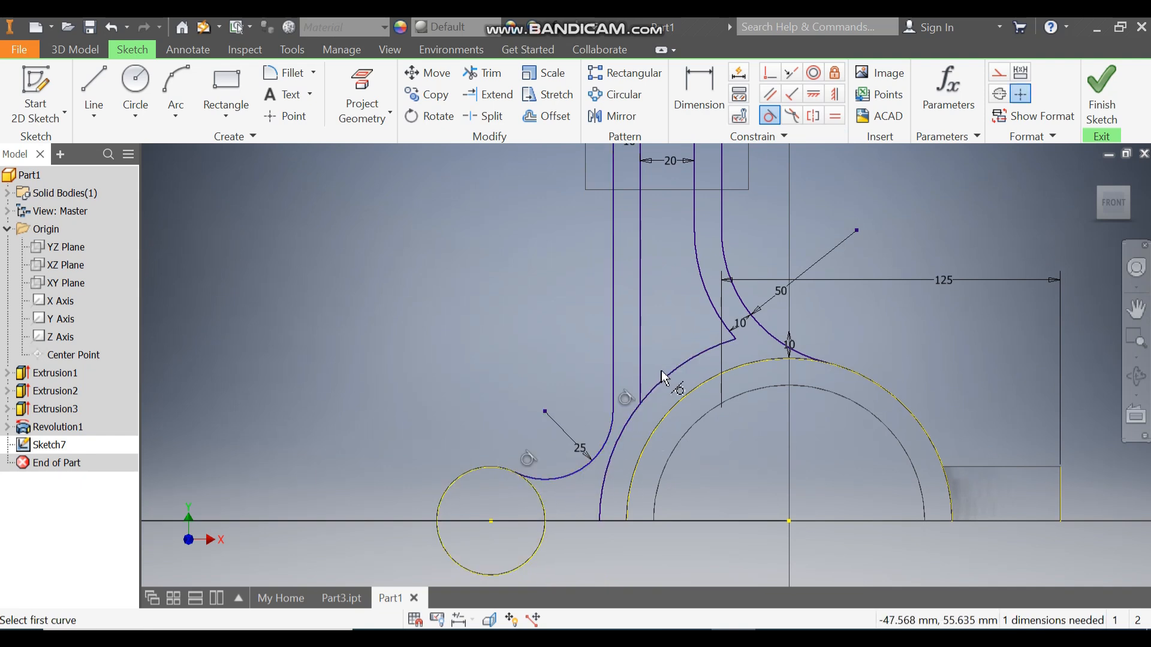
key(Escape)
- Trim the offset arch below the left web, and draw lines from the 25 mm arc's end down to the horizontal axis and across to the half-ring
key(x)
click(631, 421)
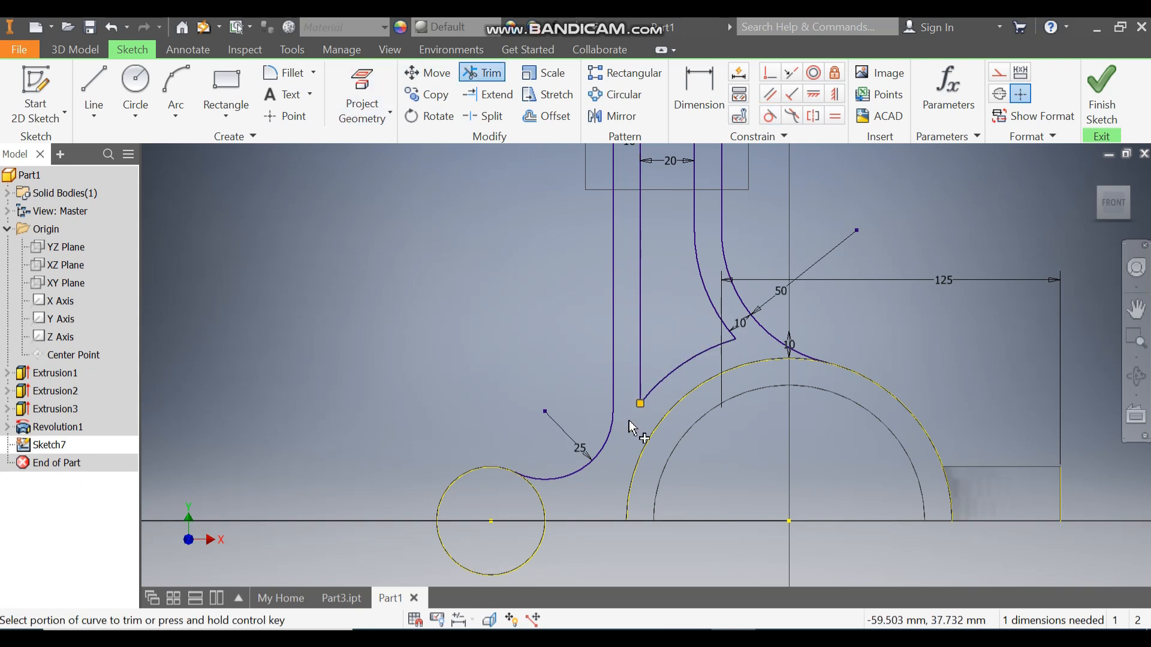
middle_drag(824, 339, 846, 355)
click(94, 94)
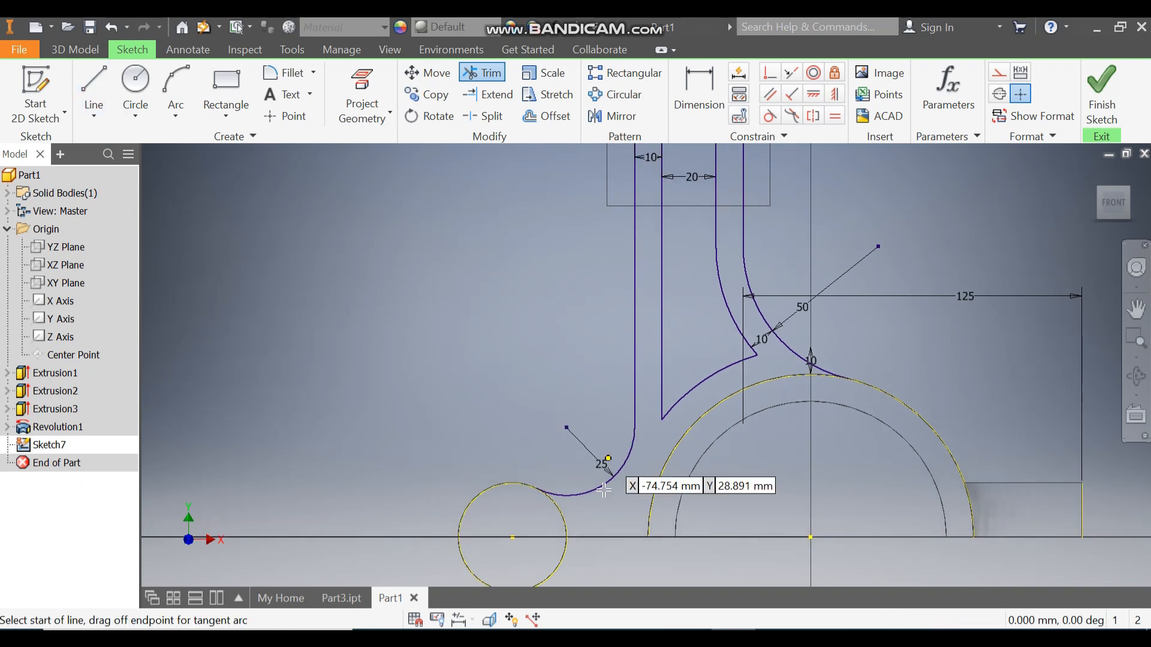
click(536, 489)
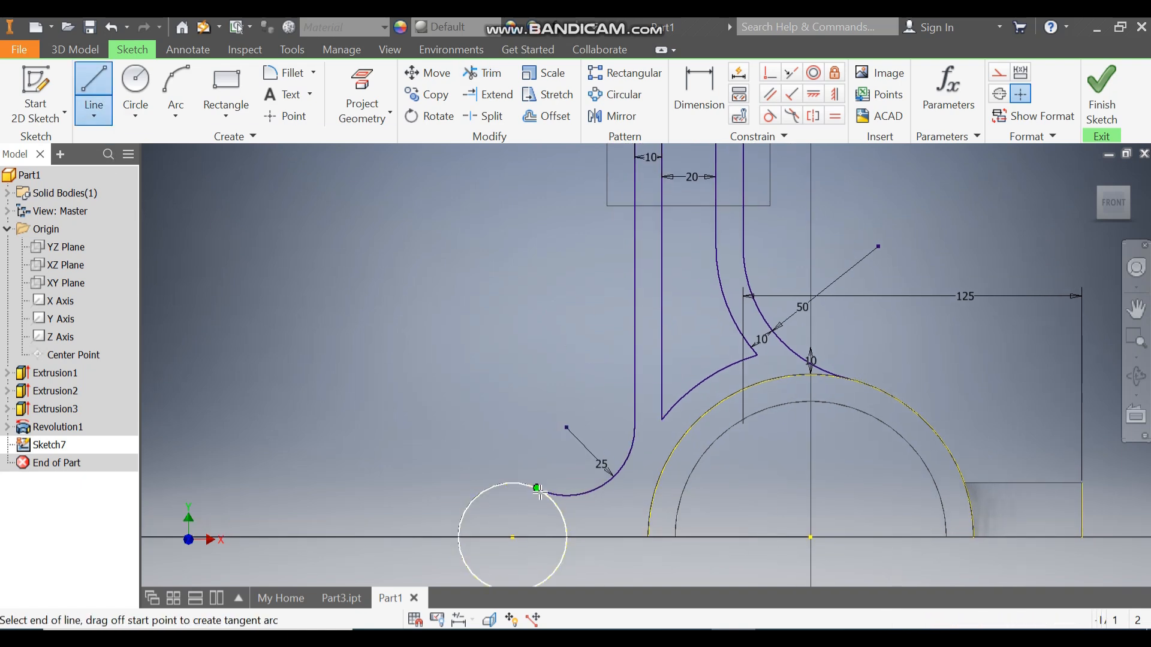
click(538, 538)
click(648, 537)
key(Escape)
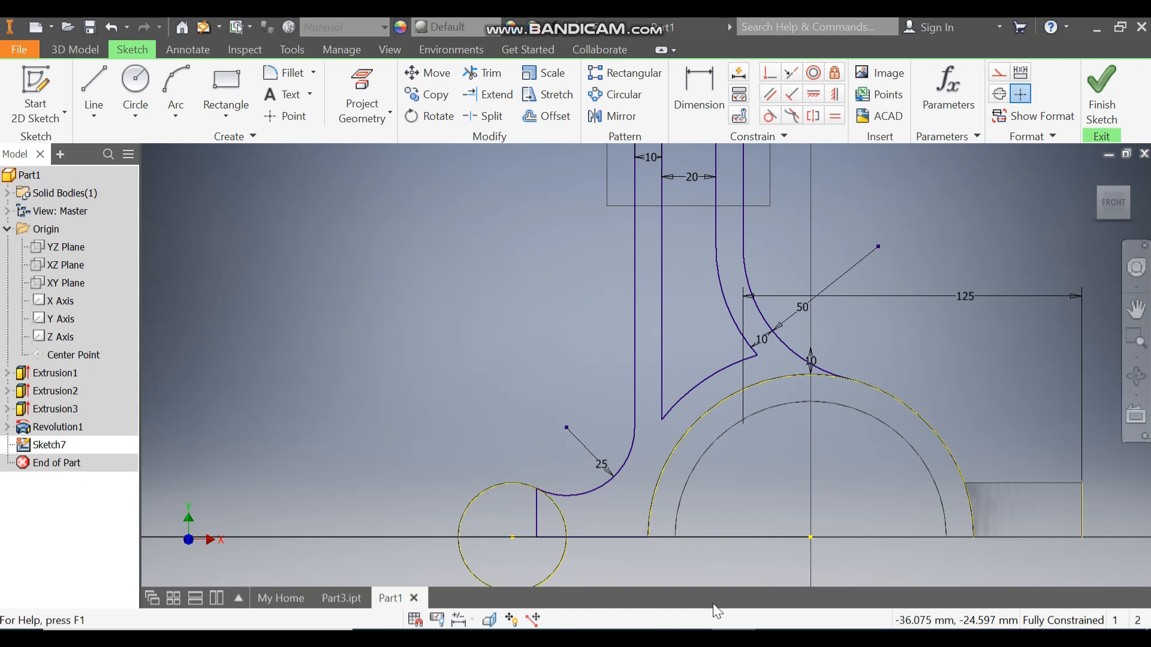
- Draw a three-point arc along the half-ring's outer edge, from the right web's lower arc end to the end of the baseline
click(176, 109)
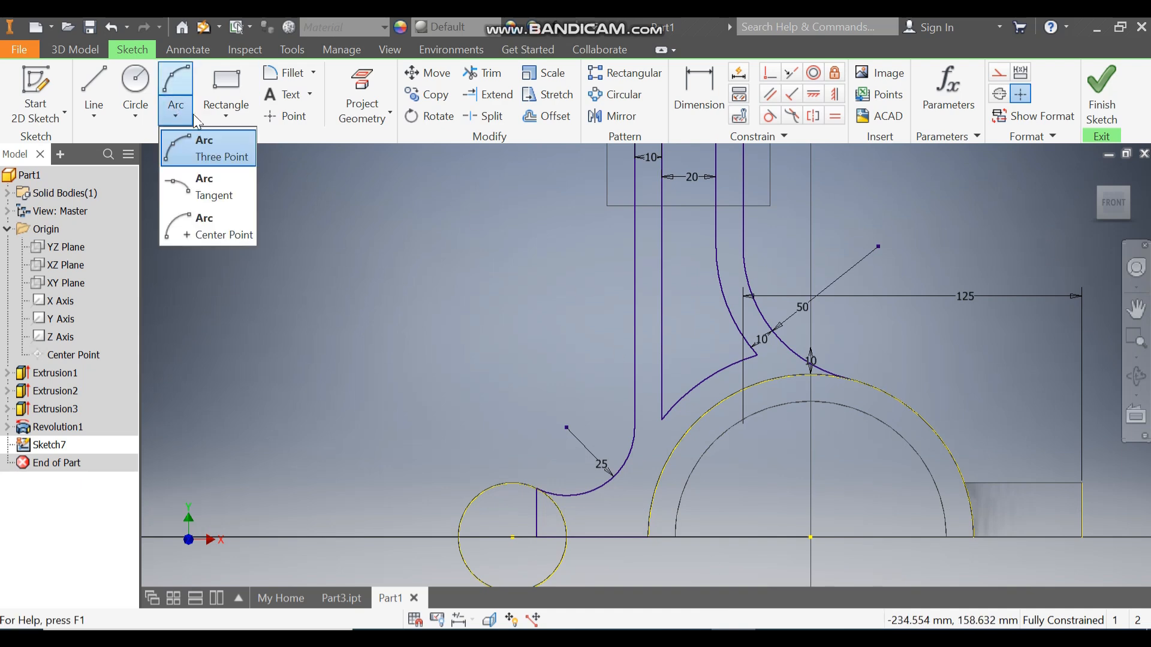
click(218, 150)
click(844, 378)
click(648, 537)
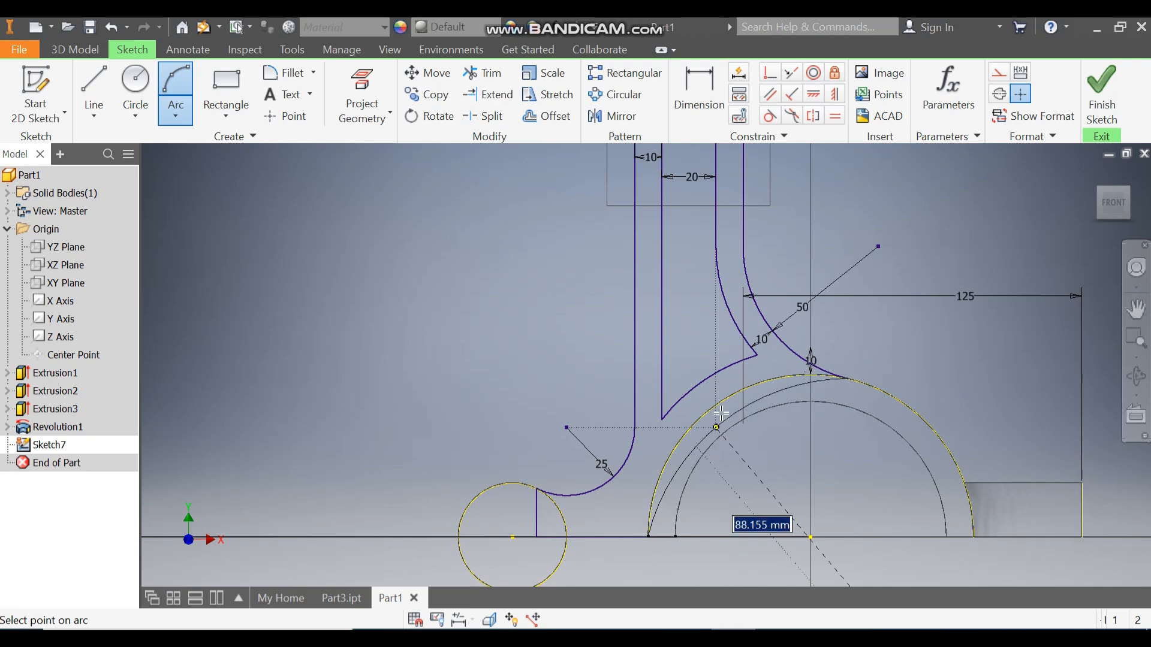
click(721, 414)
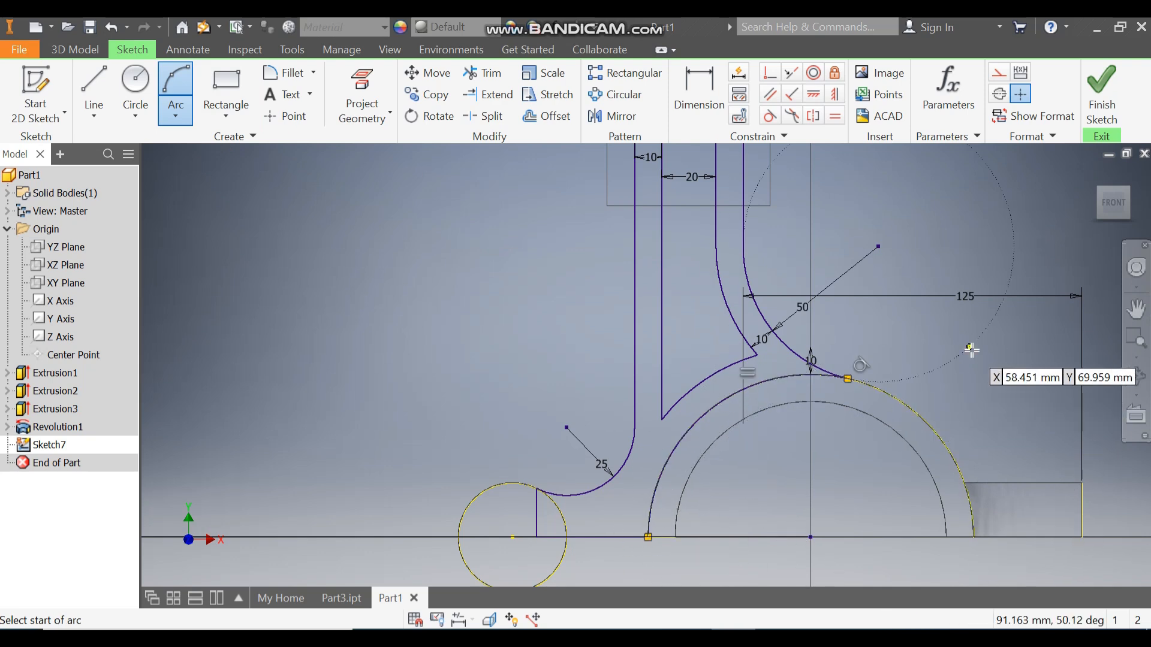
key(Escape)
- Convert the half-ring's projected outer arch and the side cylinder's circle to construction geometry
click(900, 404)
click(997, 72)
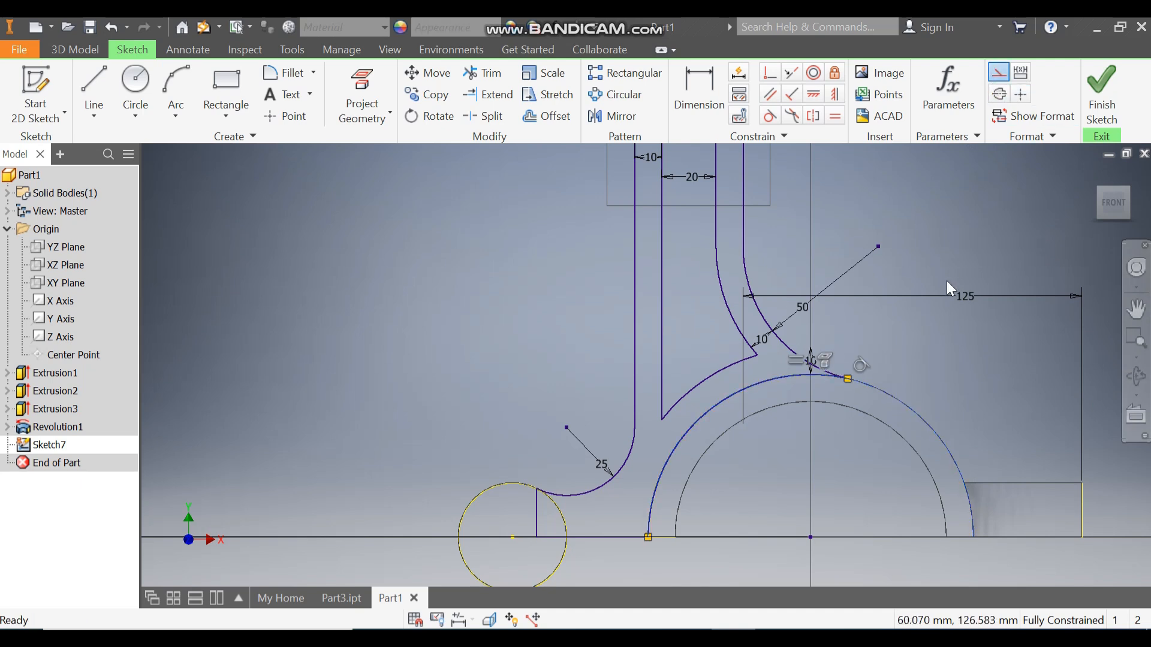
click(519, 484)
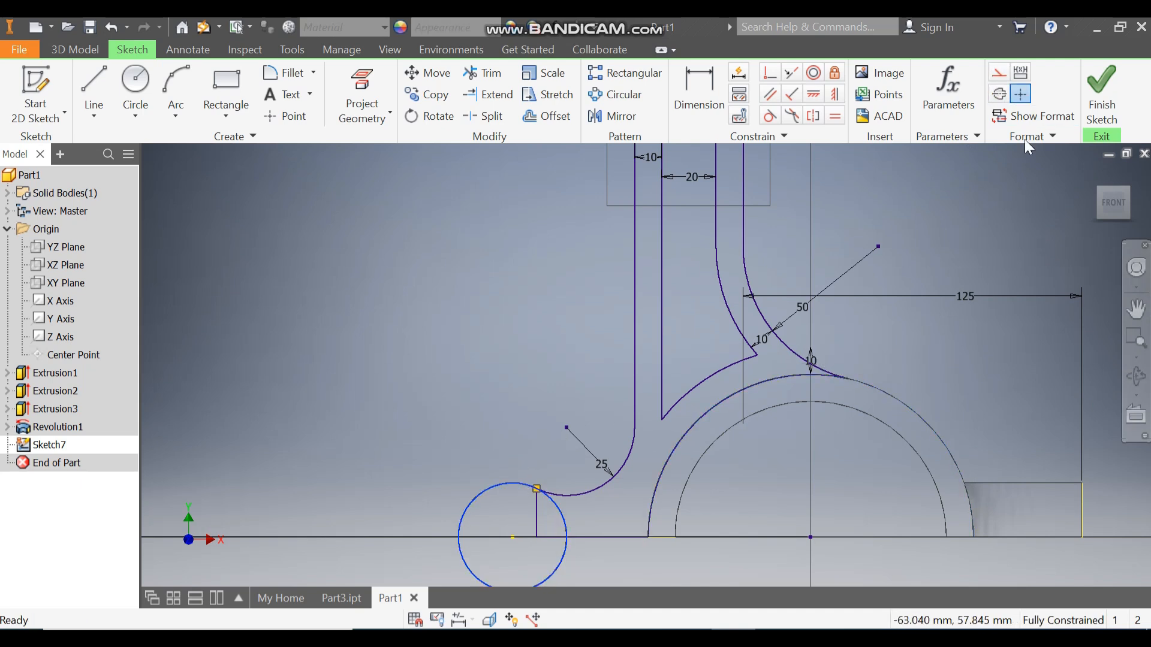
click(998, 72)
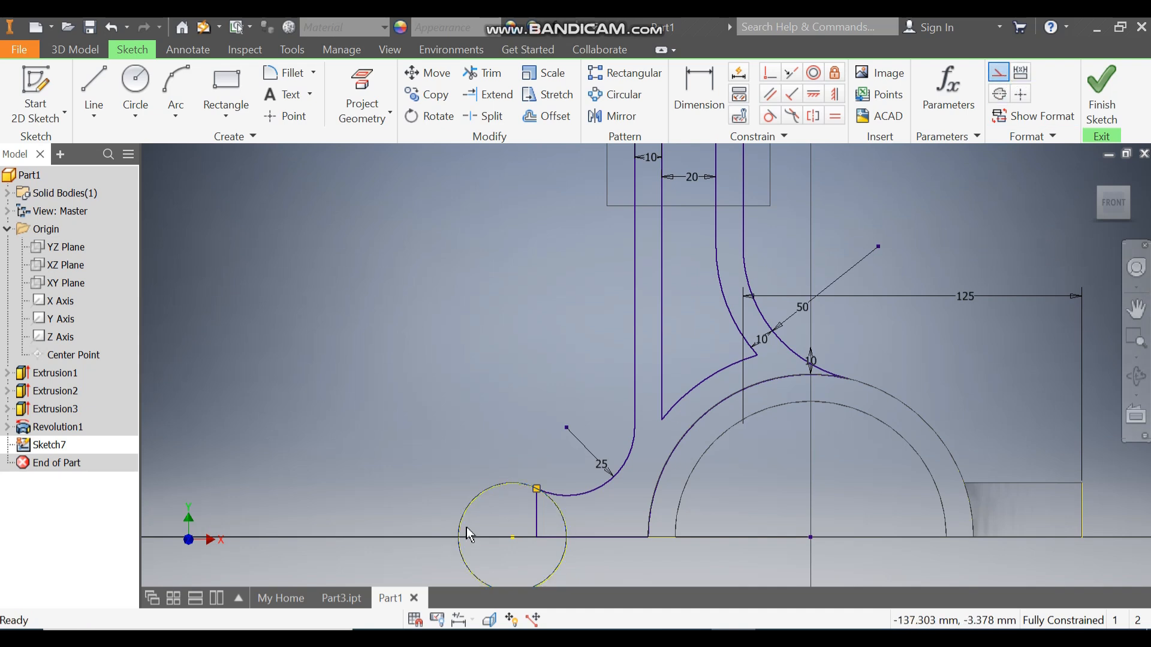
click(496, 486)
click(992, 72)
- Finish the sketch and set up a symmetric extrusion of the web profile with a distance of 55 mm
scroll(1004, 228, up, 1)
middle_drag(1003, 229, 917, 331)
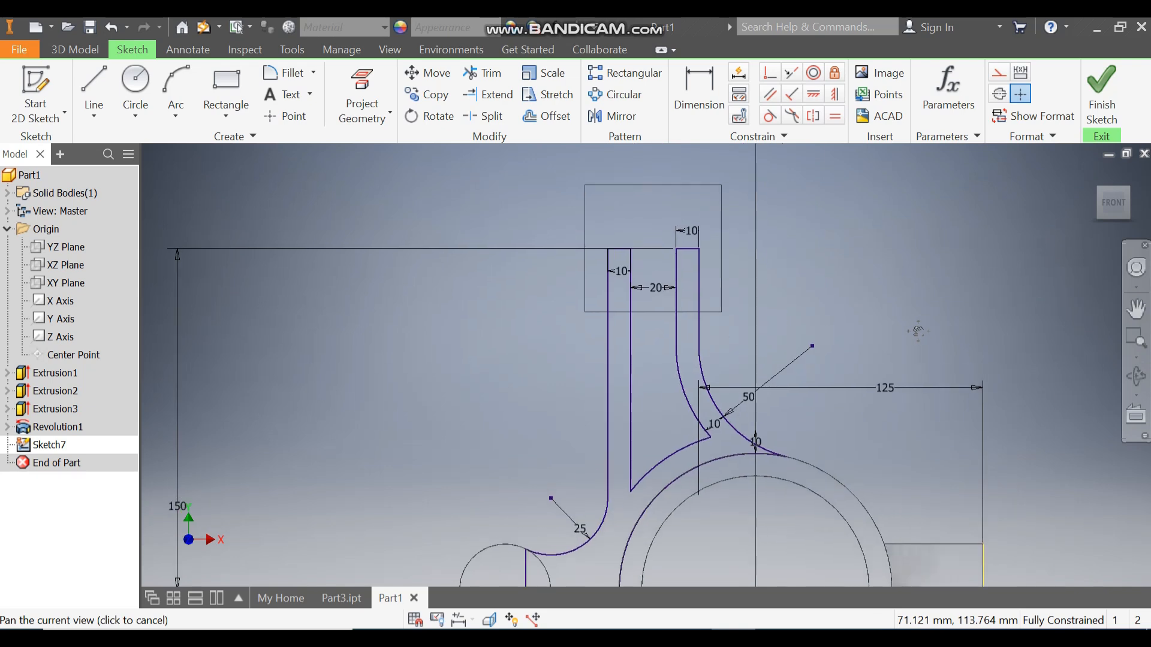
click(1106, 90)
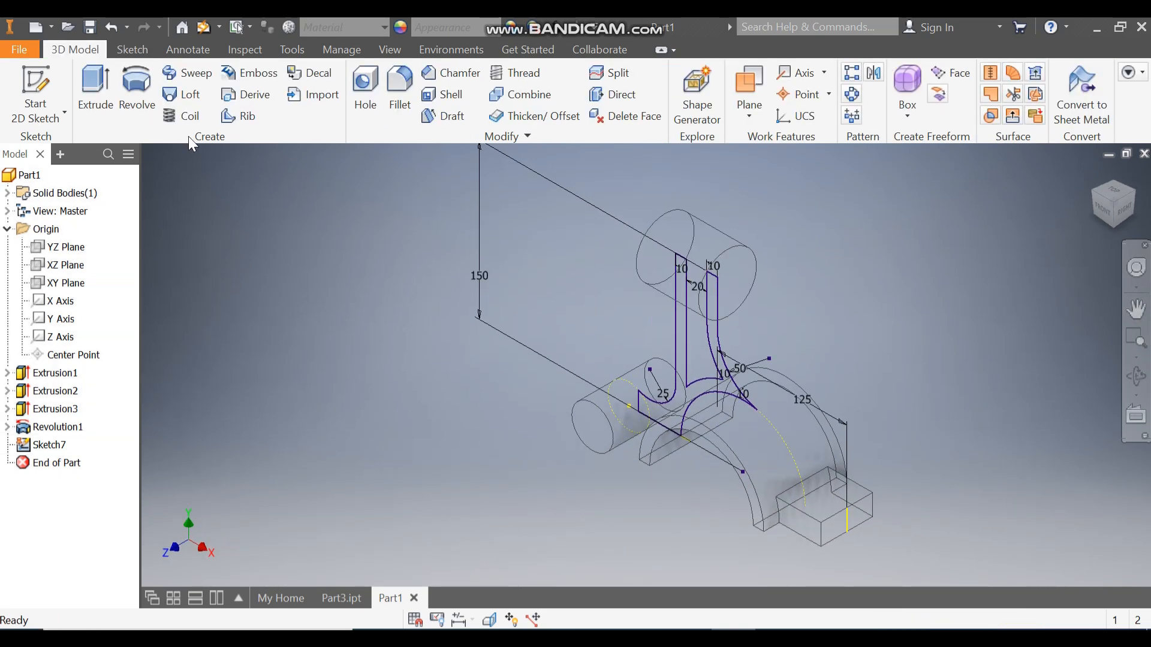
click(95, 87)
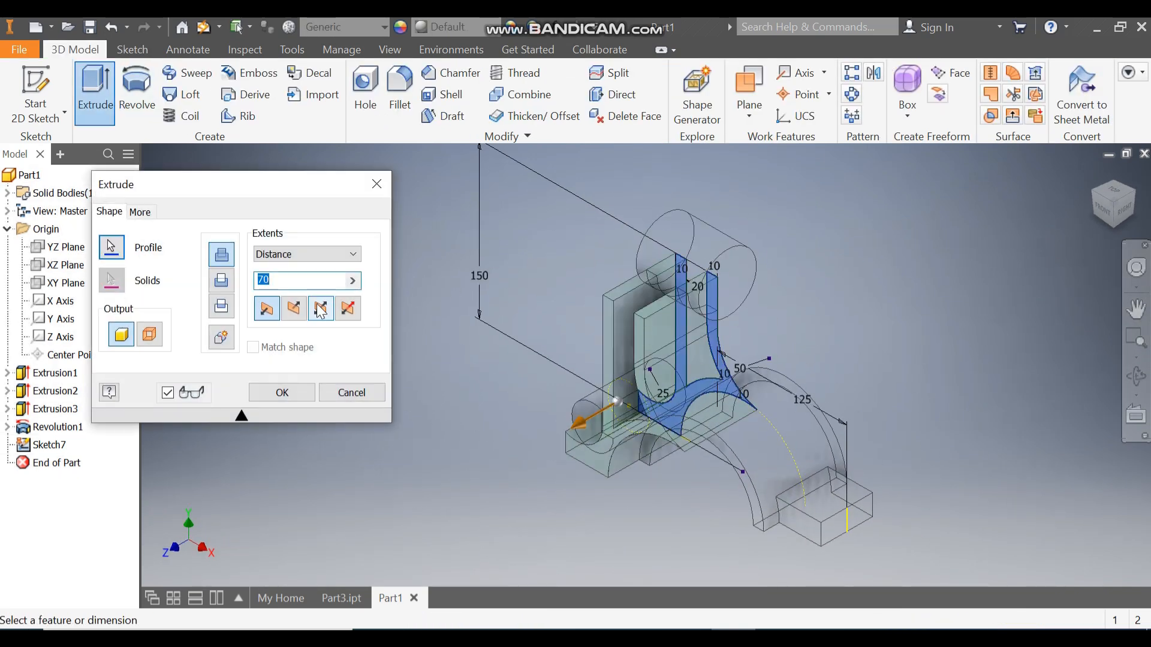
click(321, 310)
click(296, 279)
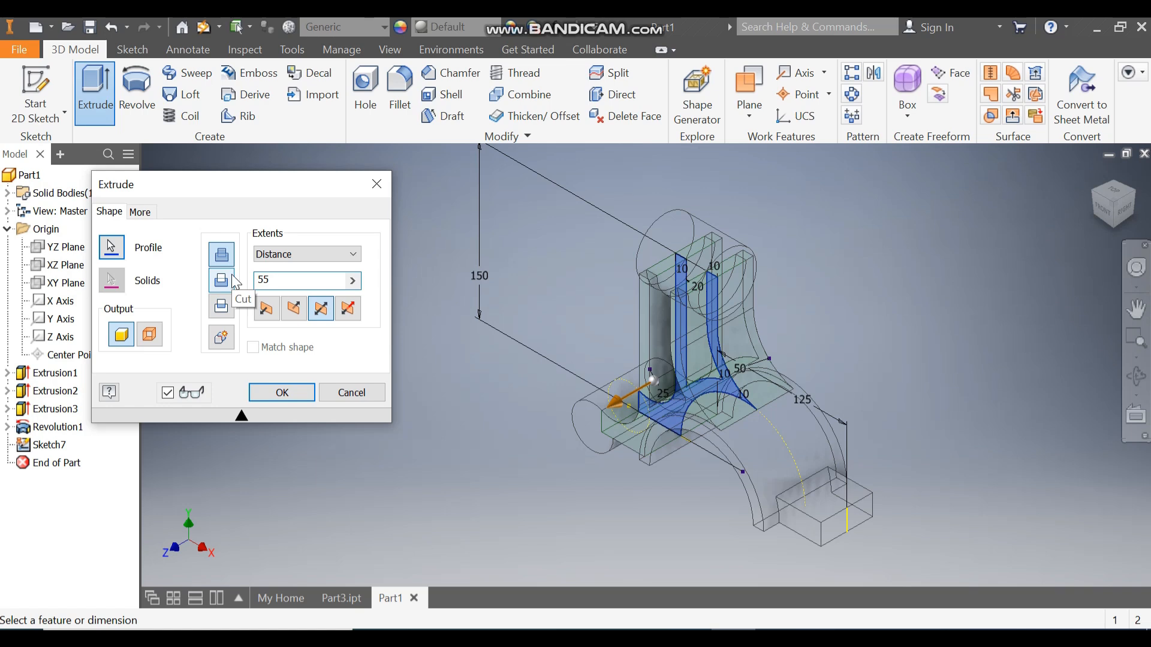
- Switch the visual style to Shaded with Edges and complete the web extrusion
click(383, 50)
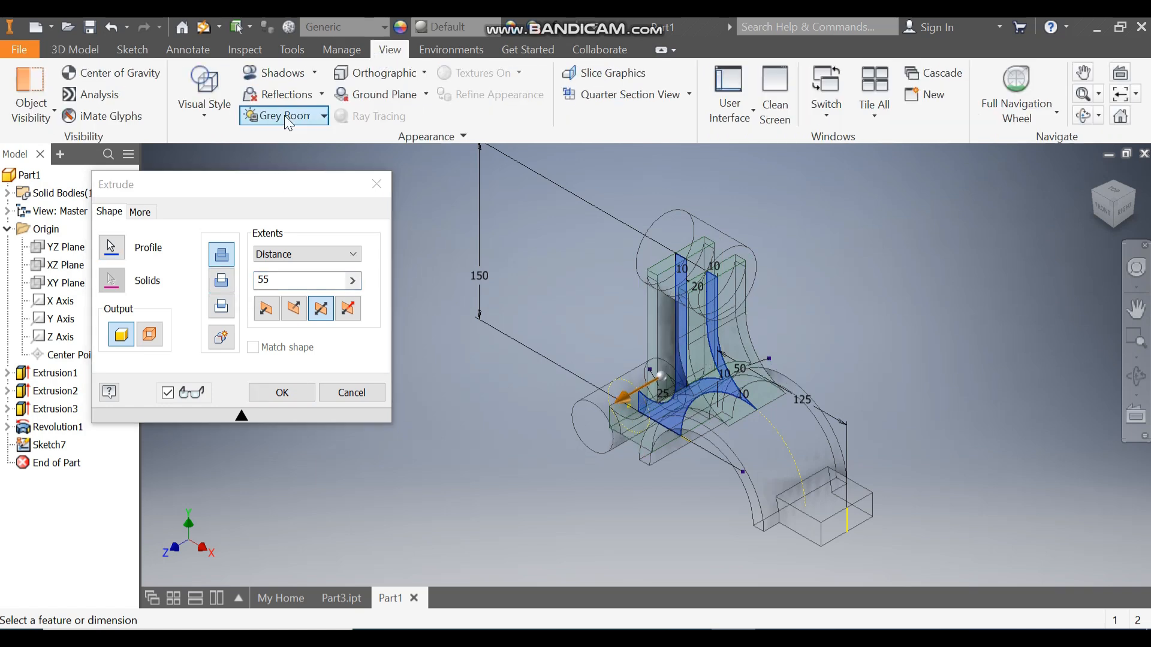
click(205, 111)
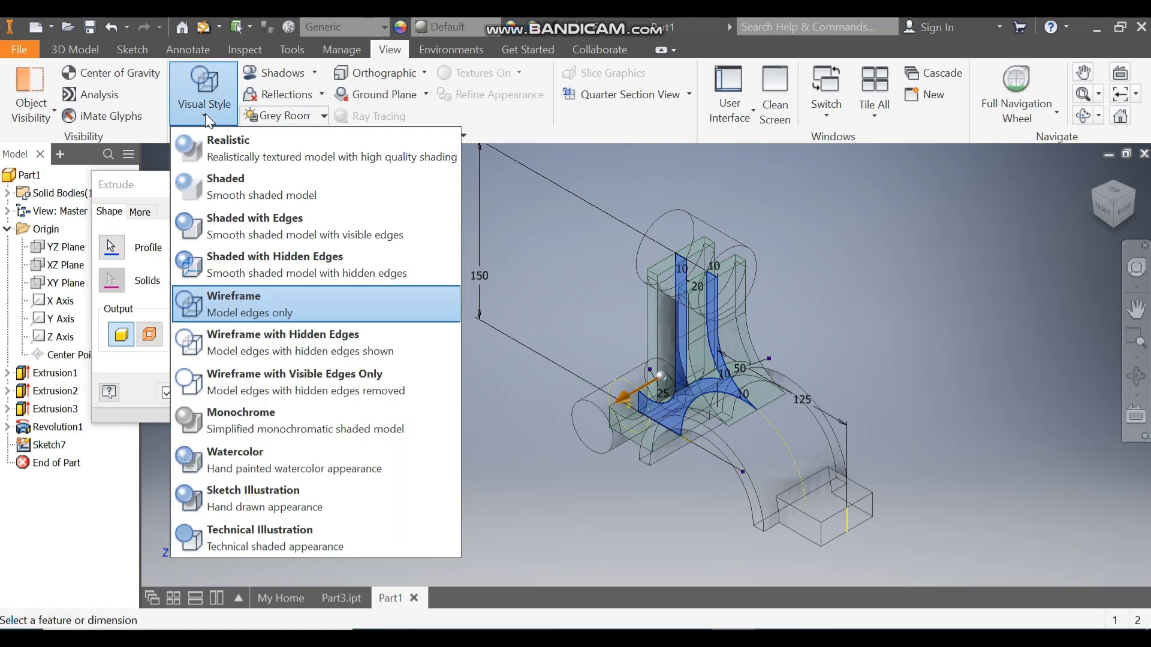
click(253, 223)
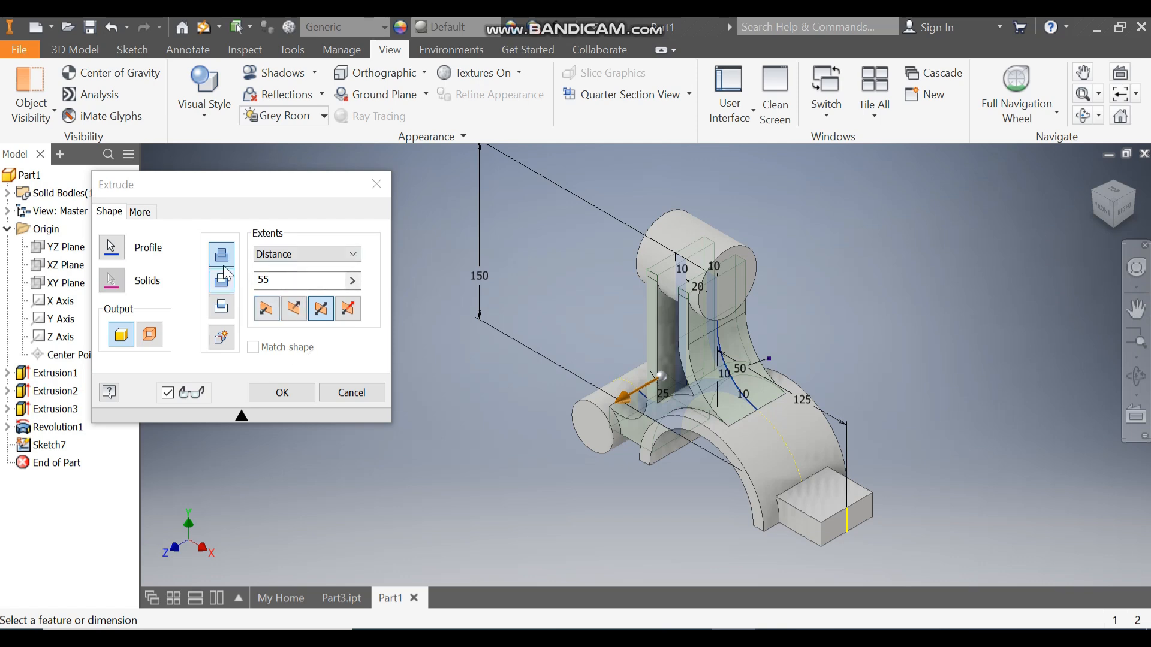
click(281, 391)
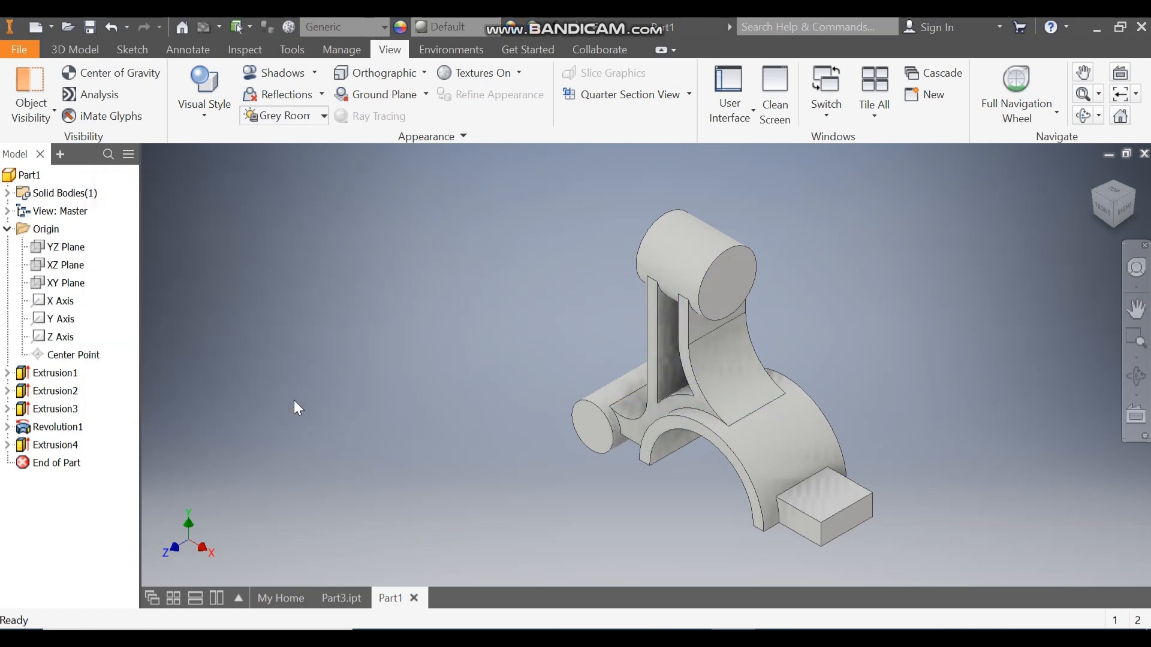
- Fillet the end block's two outer vertical edges with a radius of 10 mm
click(1104, 205)
scroll(630, 435, up, 3)
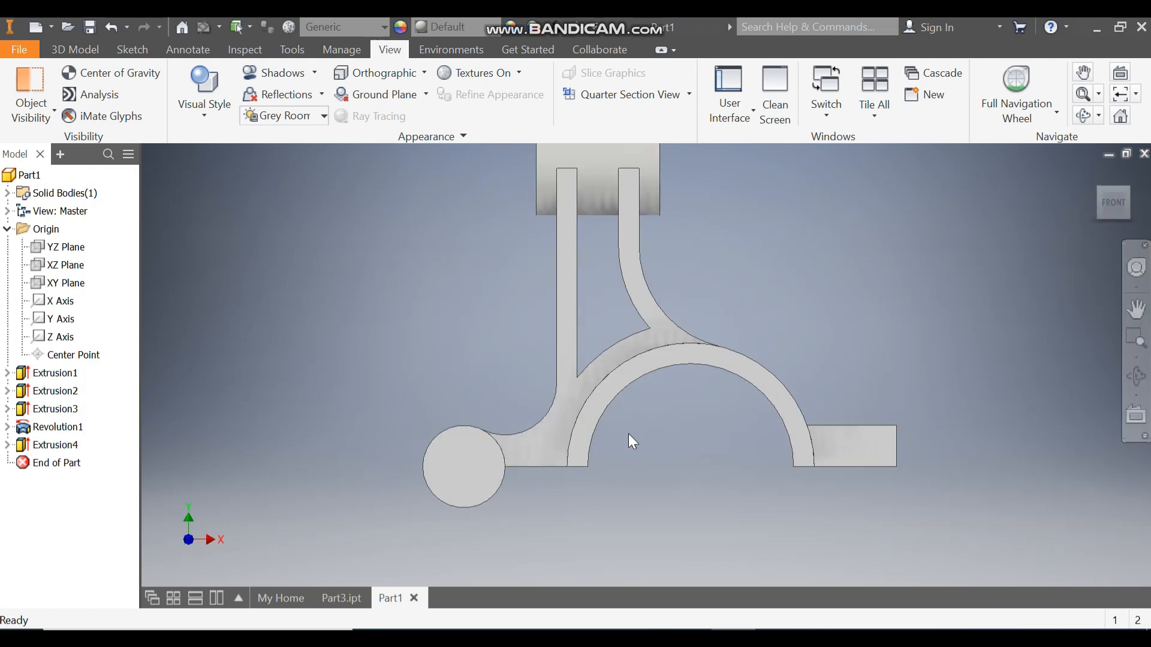
middle_drag(844, 293, 845, 351)
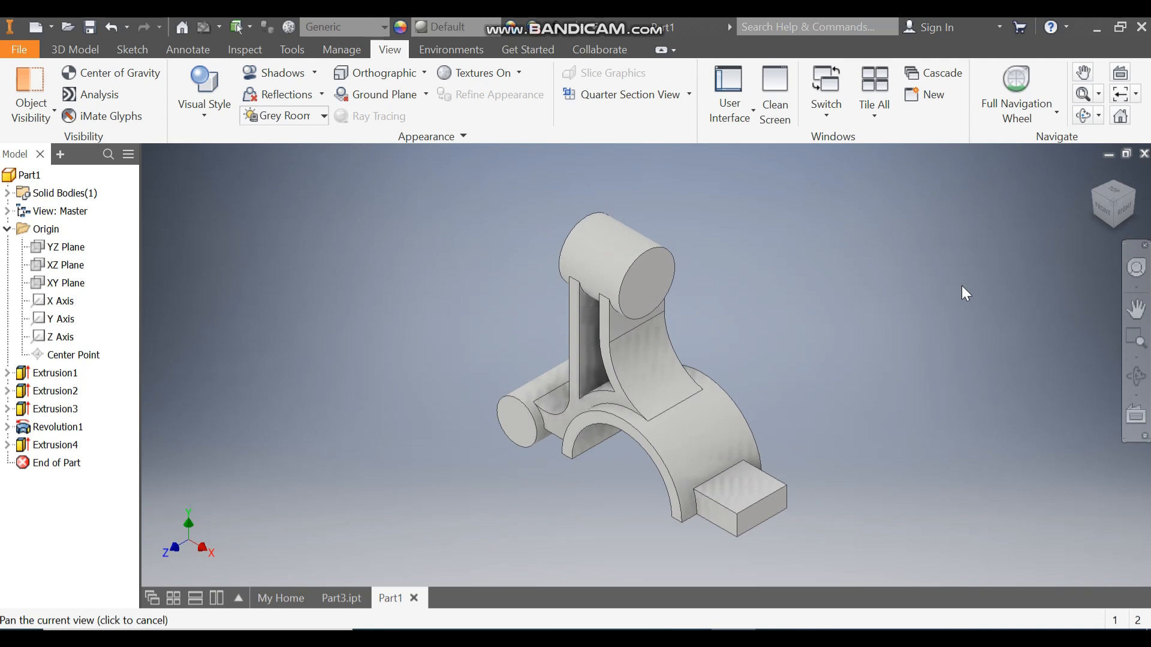
click(75, 50)
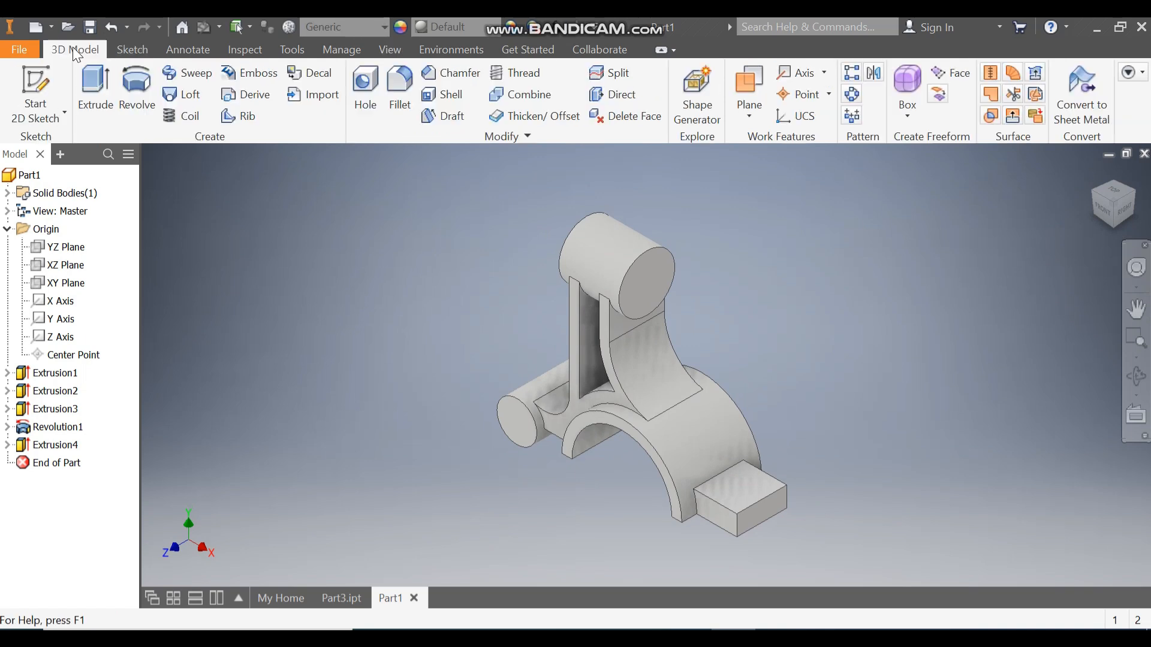
click(398, 90)
click(155, 199)
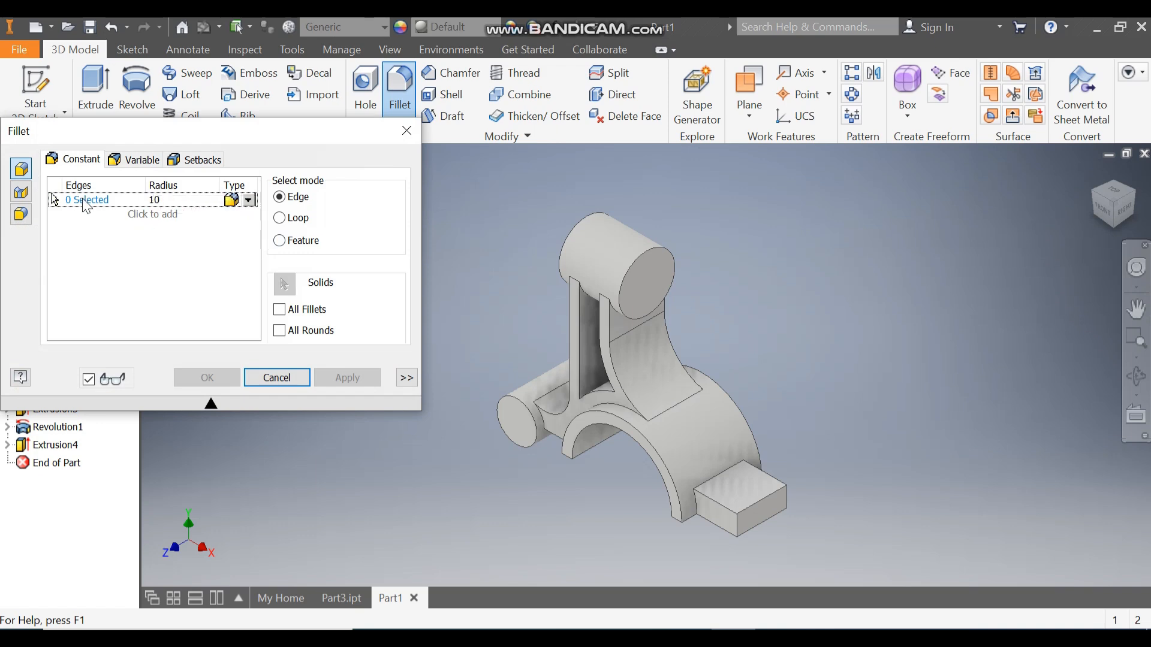
click(738, 521)
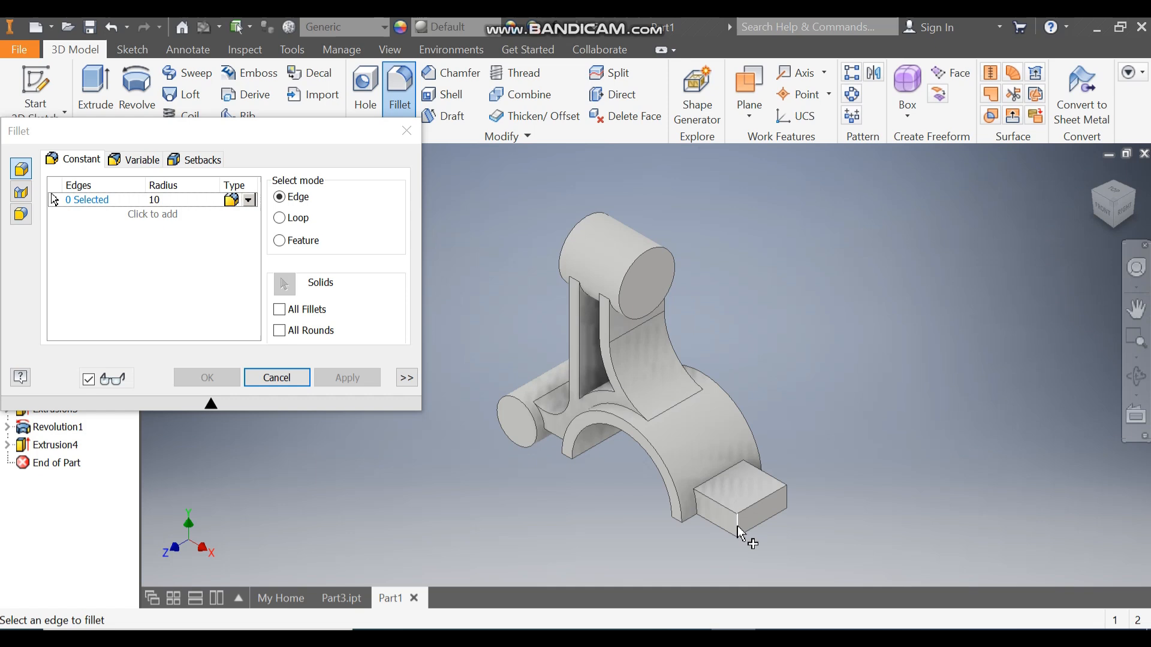
click(789, 504)
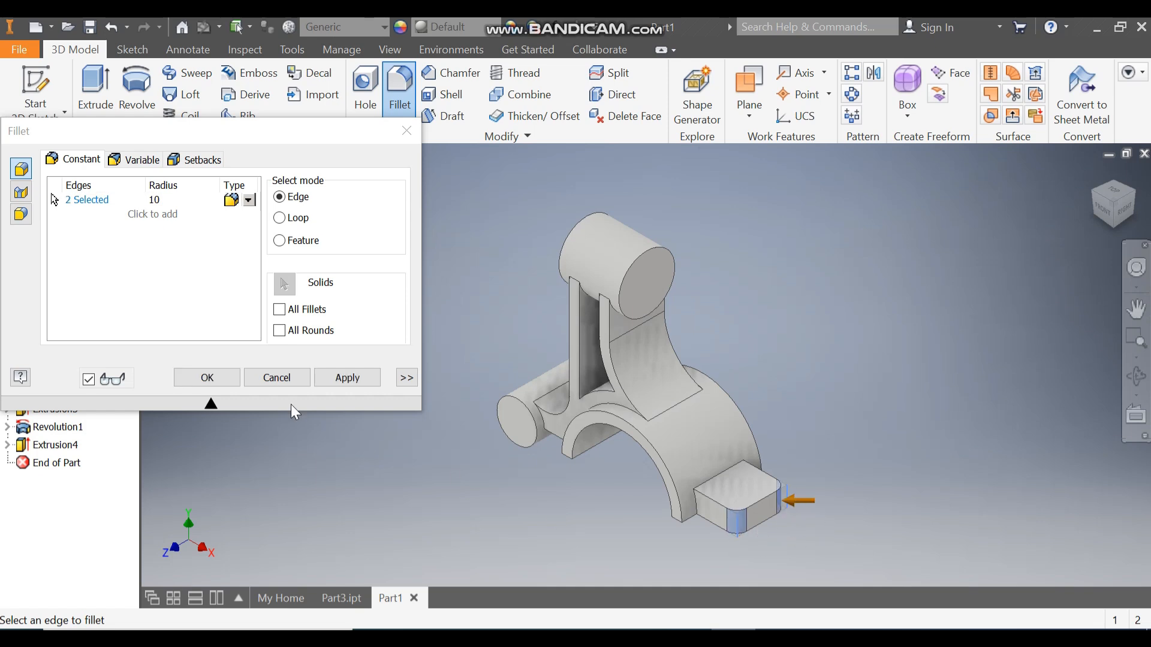
click(207, 378)
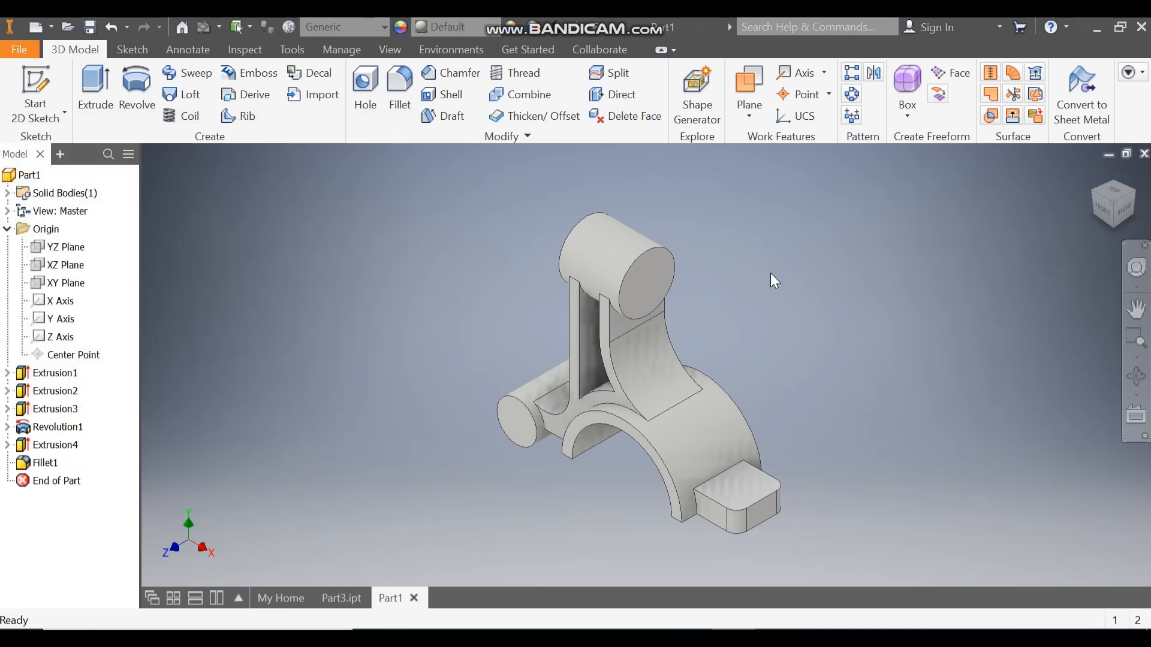
- Start a sketch on the XY plane and draw a two-point rectangle overlapping the upper edge of the top cylinder
click(71, 284)
click(671, 352)
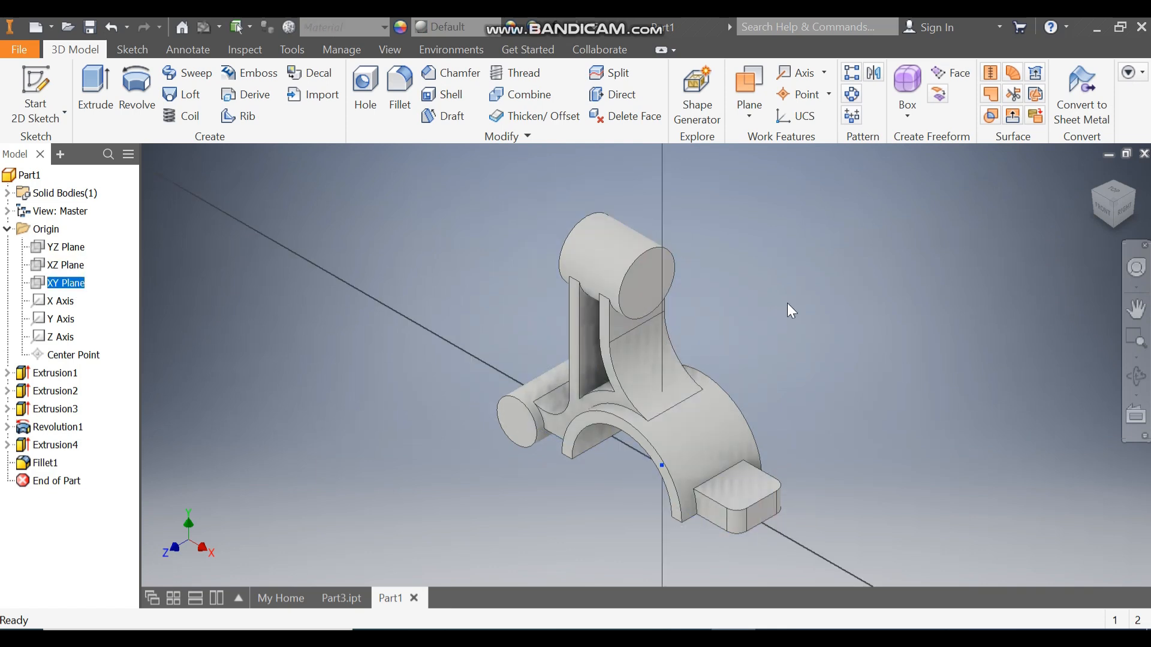
middle_drag(770, 171, 769, 327)
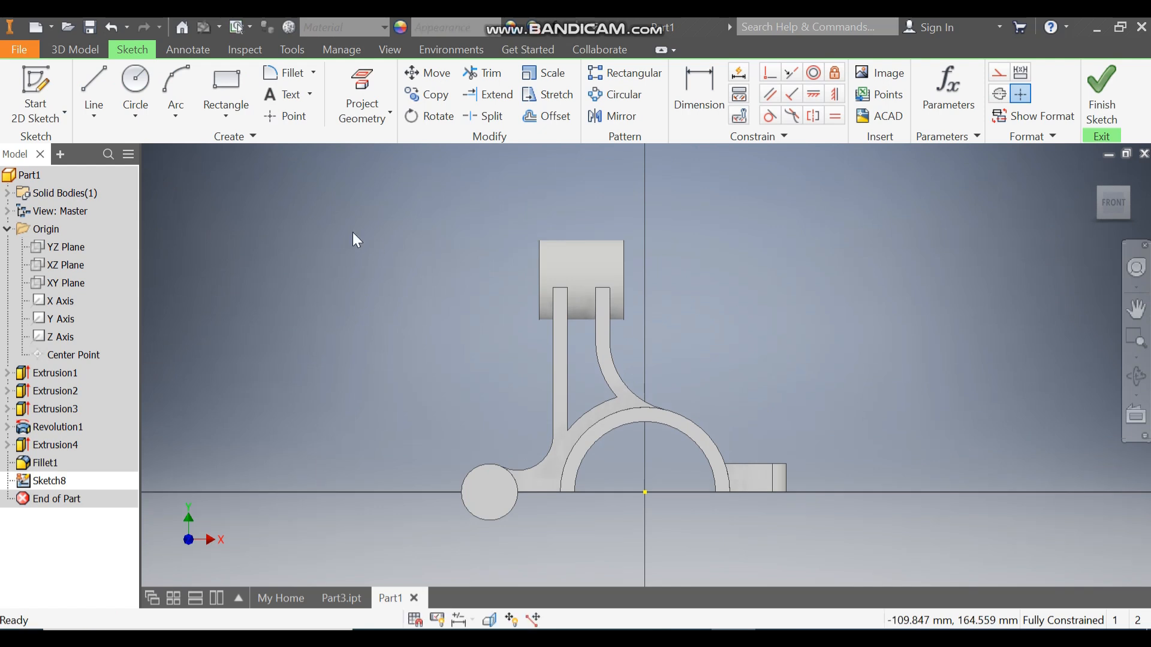
click(214, 109)
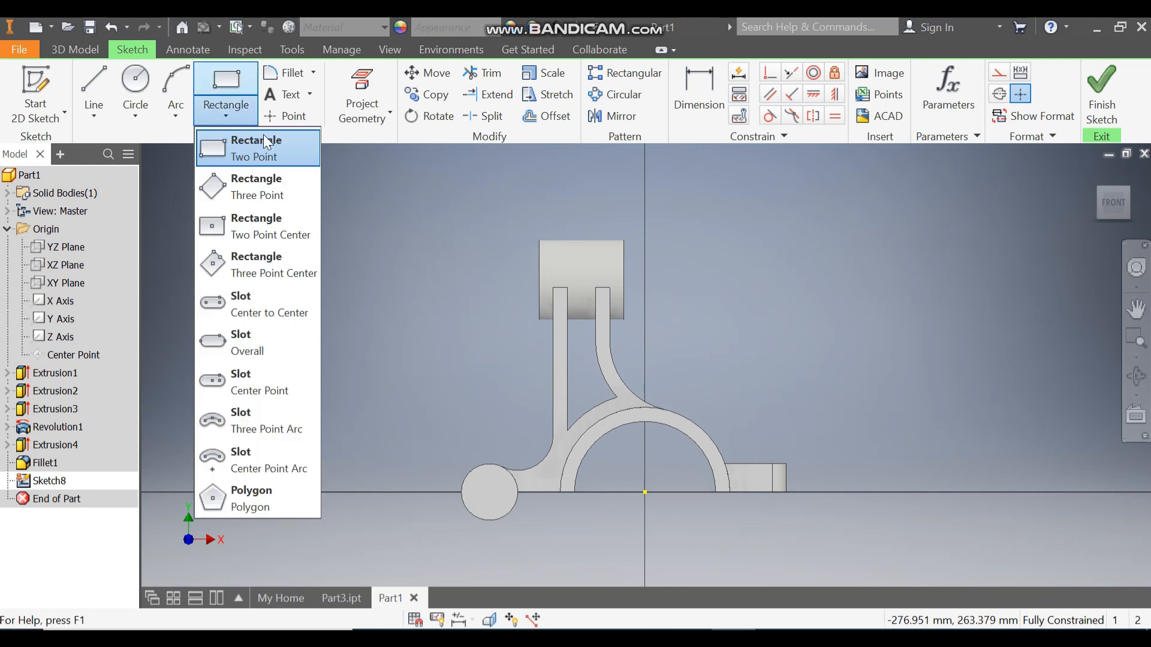
click(264, 156)
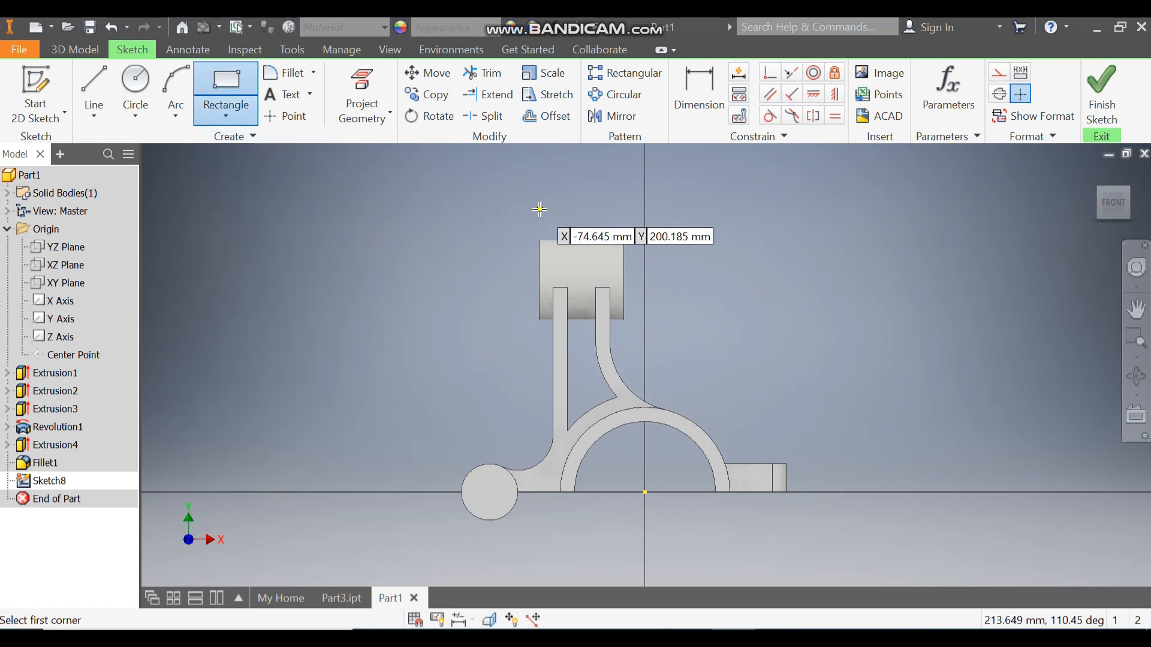
click(568, 204)
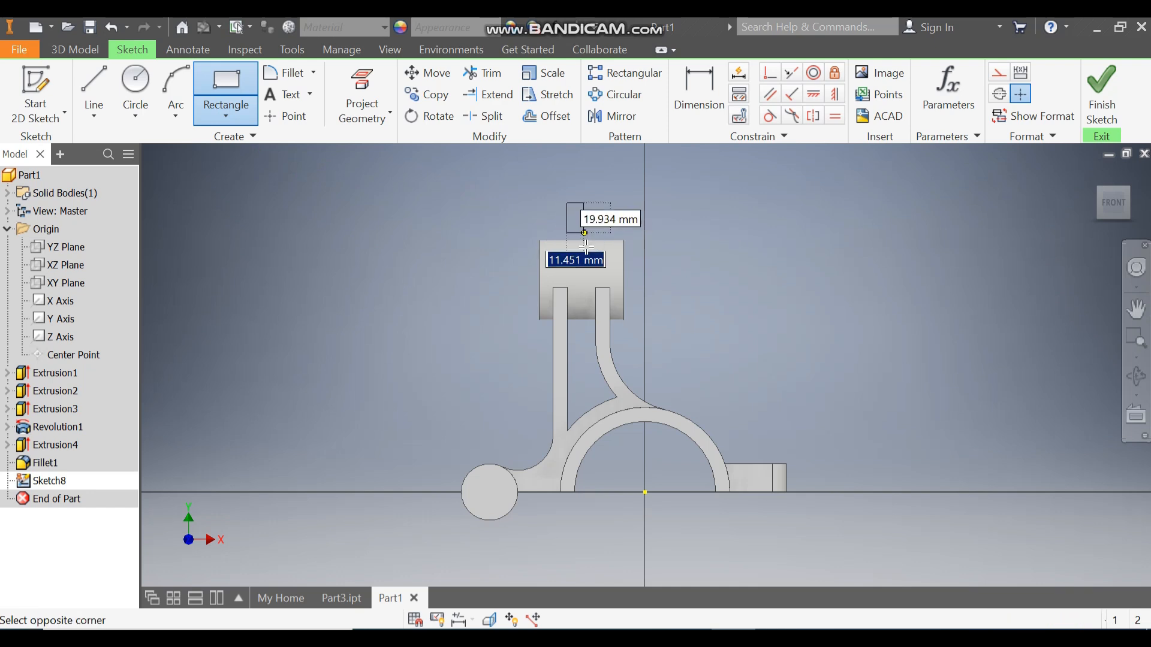
scroll(589, 250, up, 5)
click(610, 289)
scroll(647, 286, down, 3)
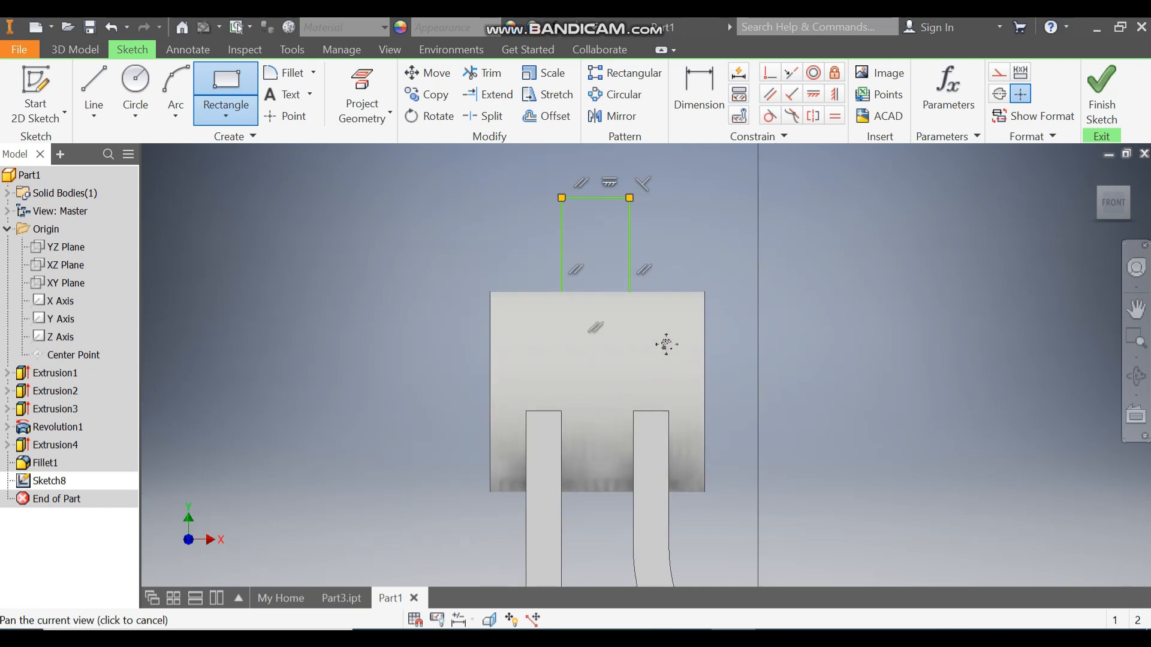
- Switch the visual style to Wireframe so the sketch inside the cylinder can be seen
click(386, 53)
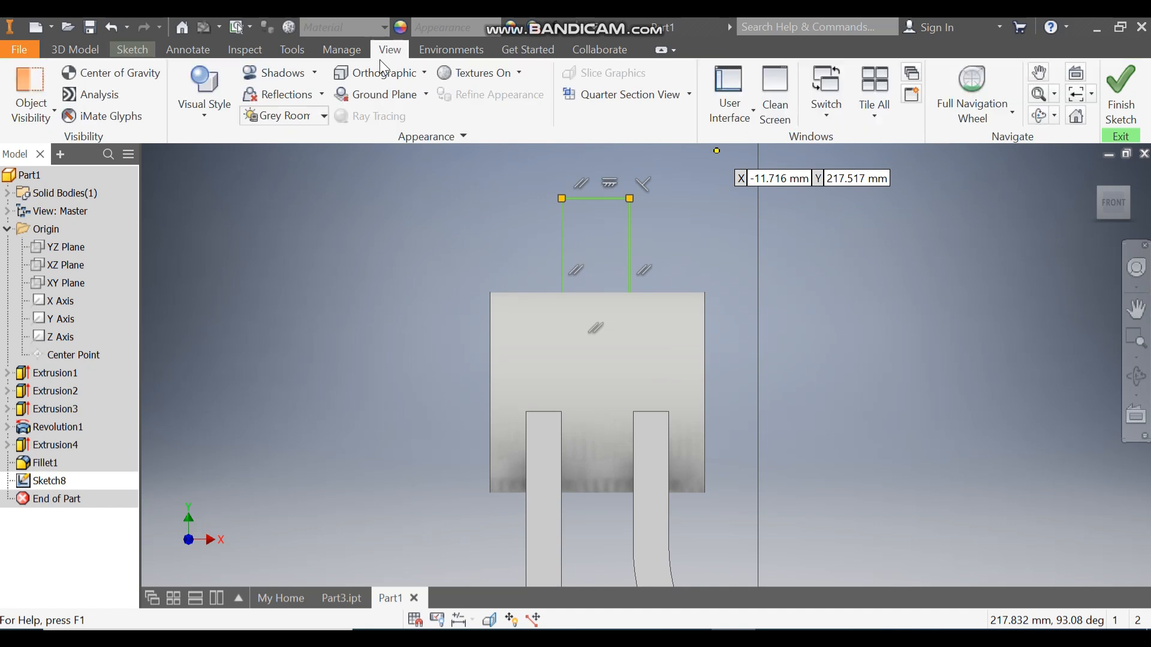
click(190, 111)
click(290, 307)
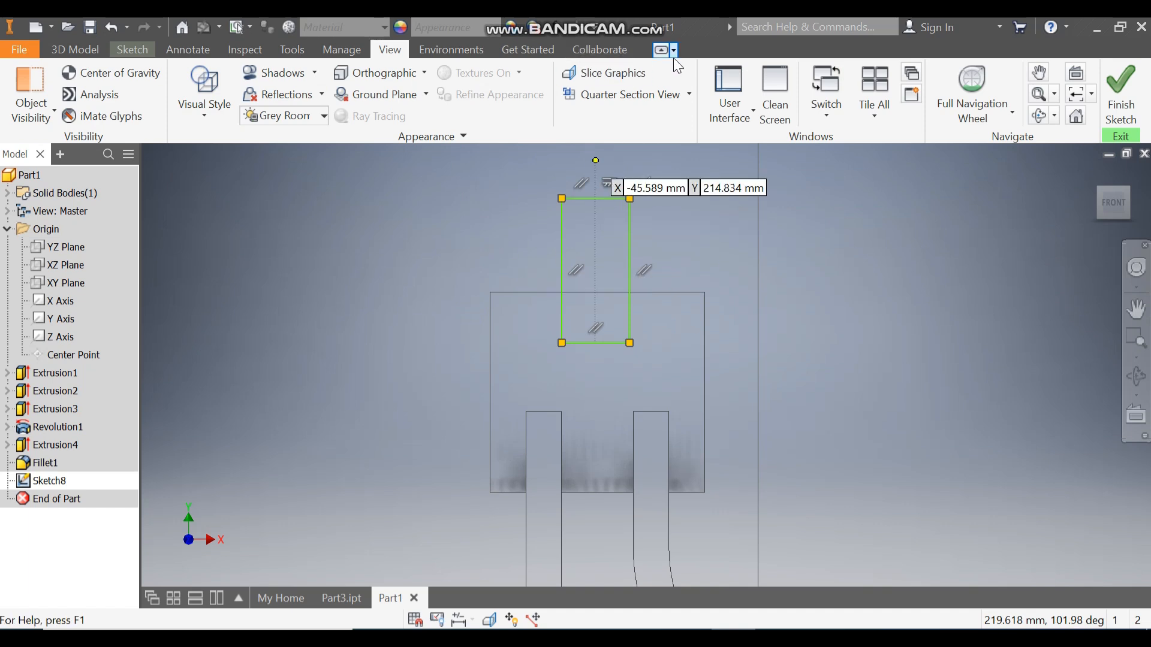
- Dimension the rectangle's width as 30 mm
click(123, 48)
click(699, 93)
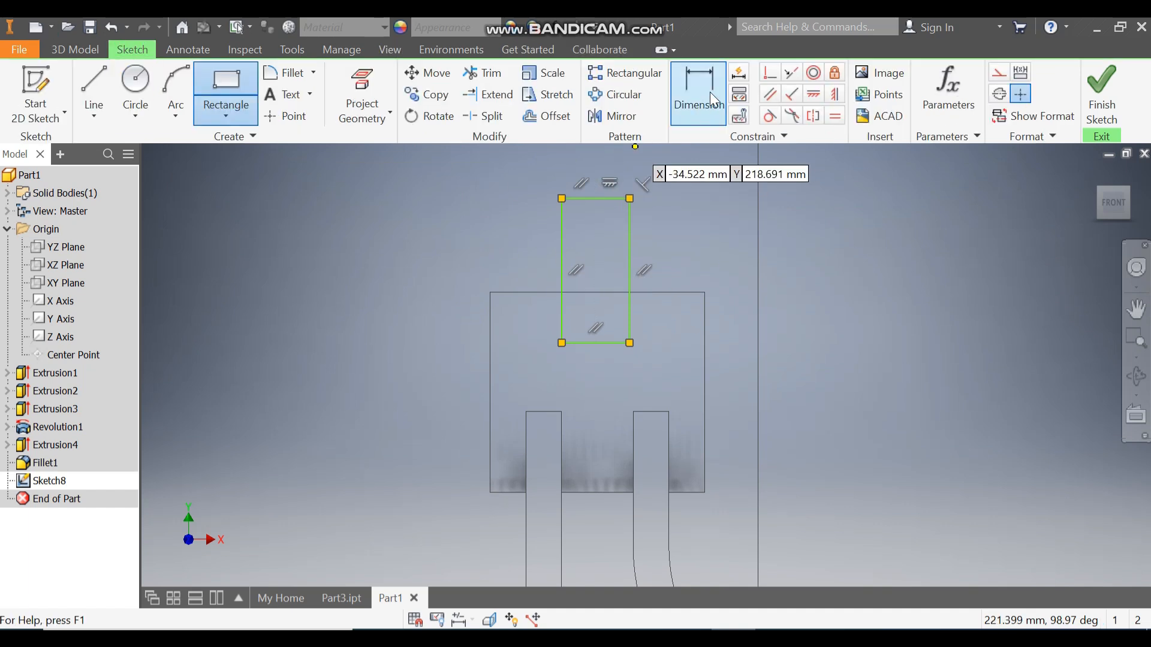
click(598, 197)
click(599, 174)
text(30)
key(Return)
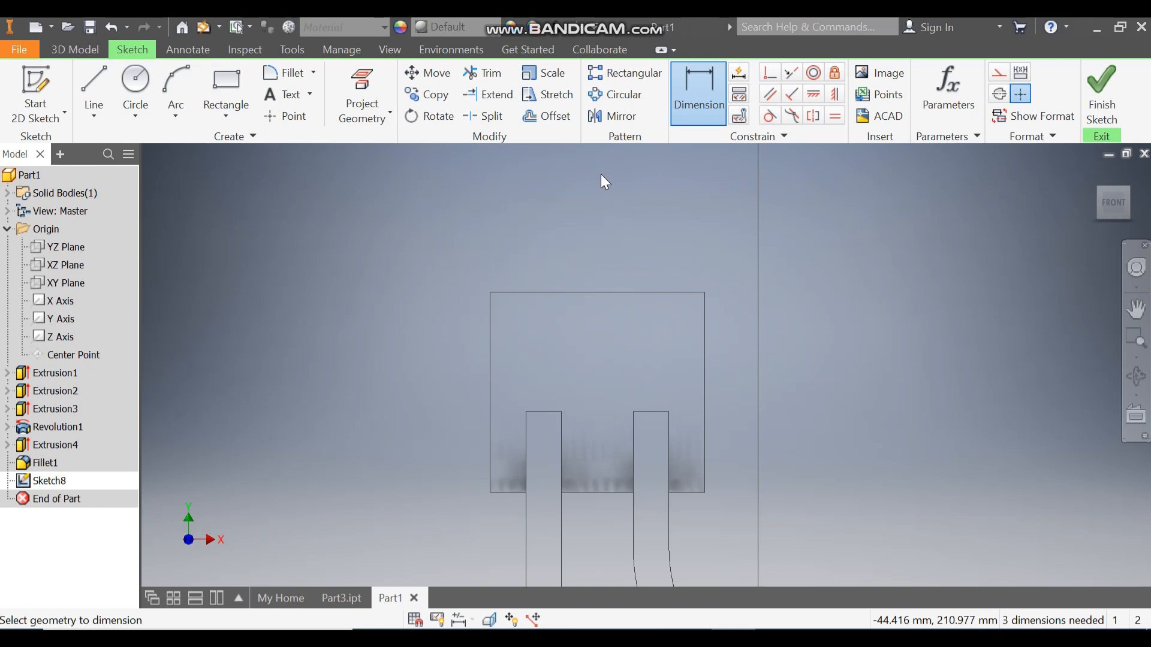
- Dimension the rectangle's height as 35 mm
scroll(678, 236, down, 4)
middle_drag(689, 247, 635, 395)
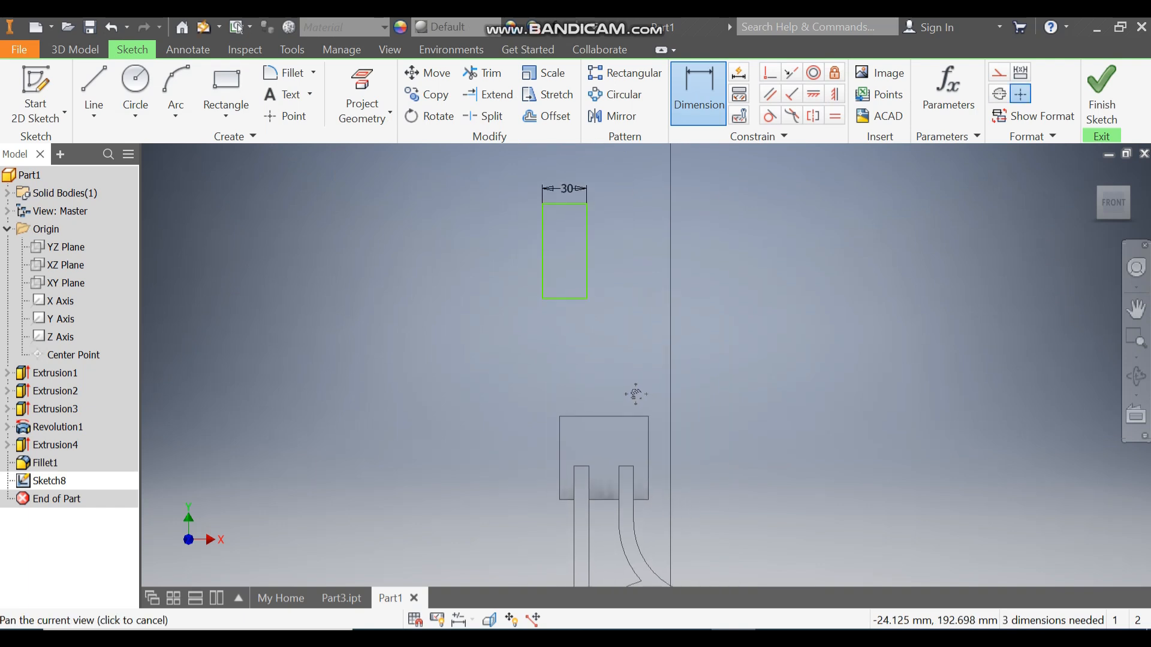
click(585, 251)
click(613, 258)
text(35)
key(Return)
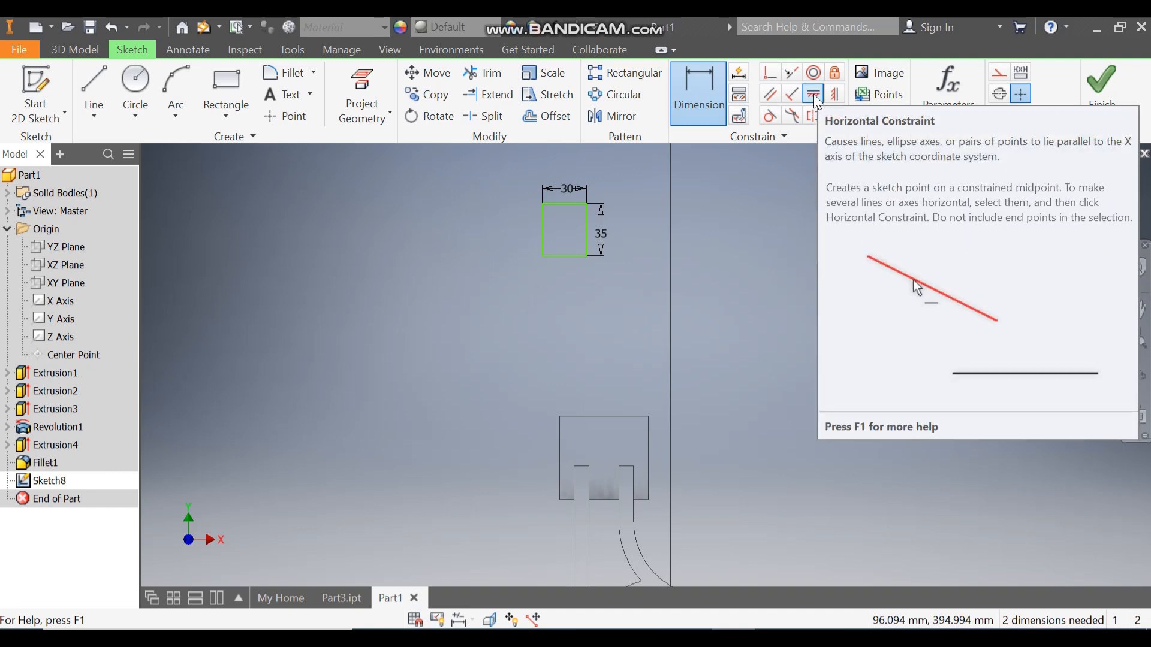
- Project the top cylinder's right end edge and align the rectangle's lower right corner horizontally with that edge's midpoint
click(815, 95)
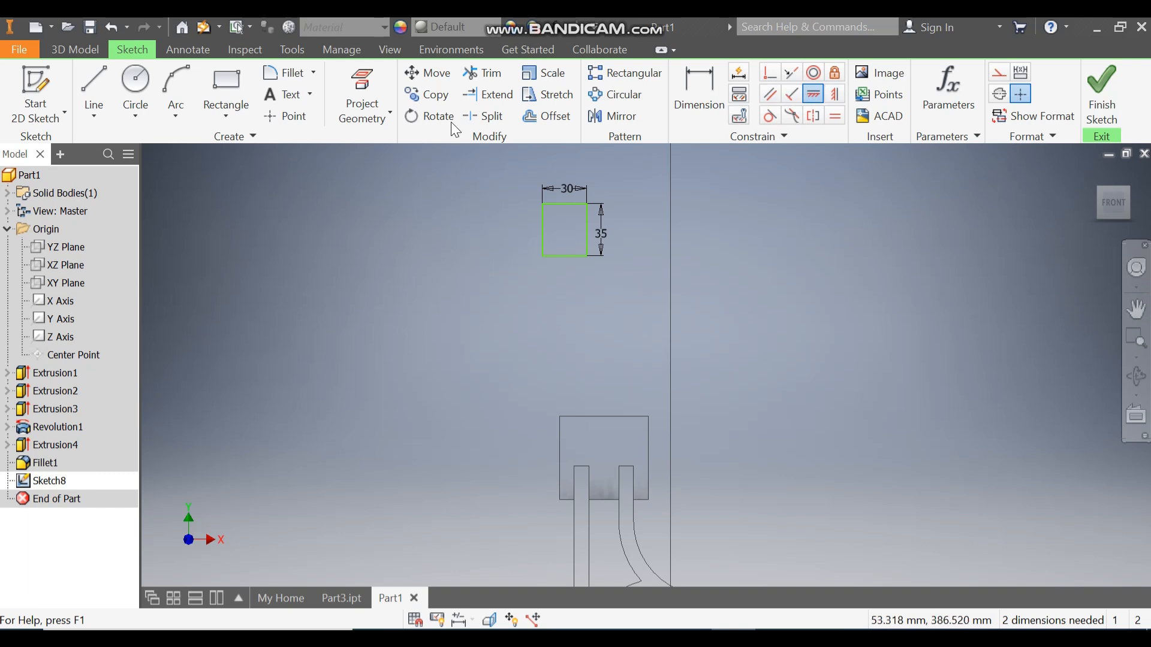
click(374, 87)
click(649, 446)
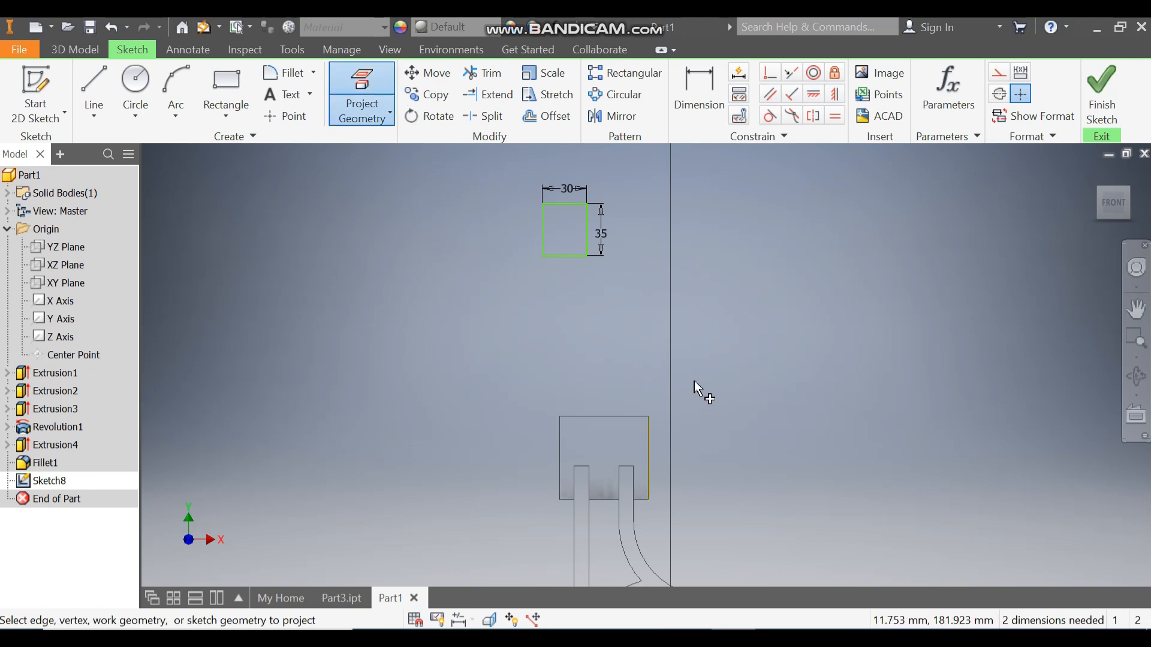
click(814, 94)
click(587, 257)
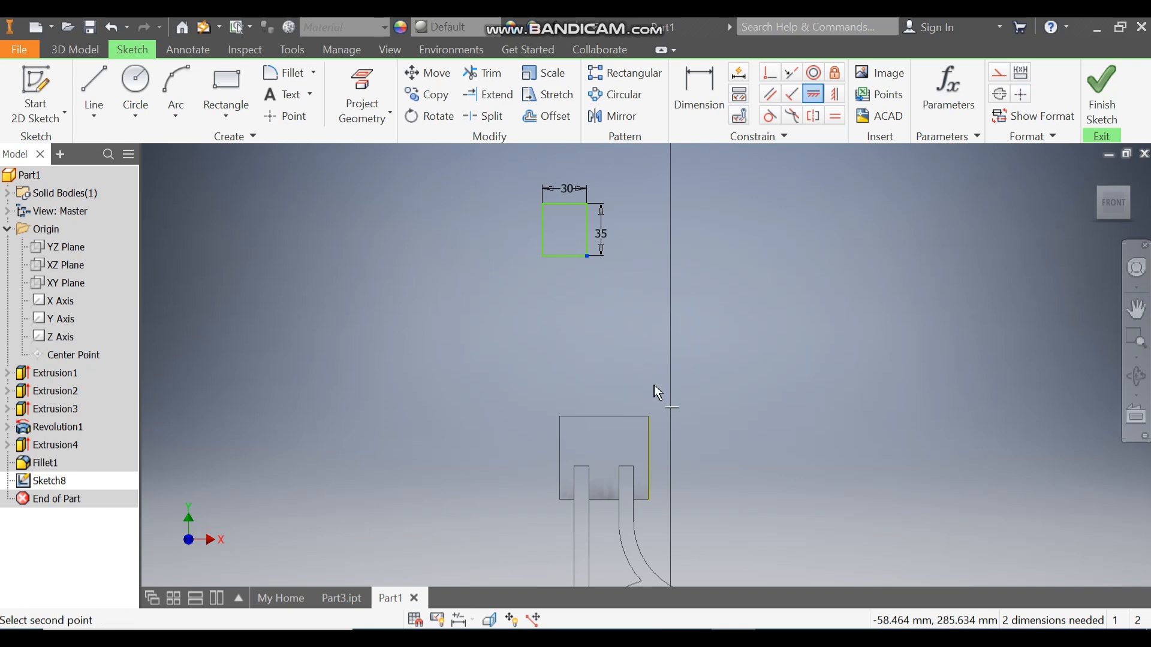
click(649, 459)
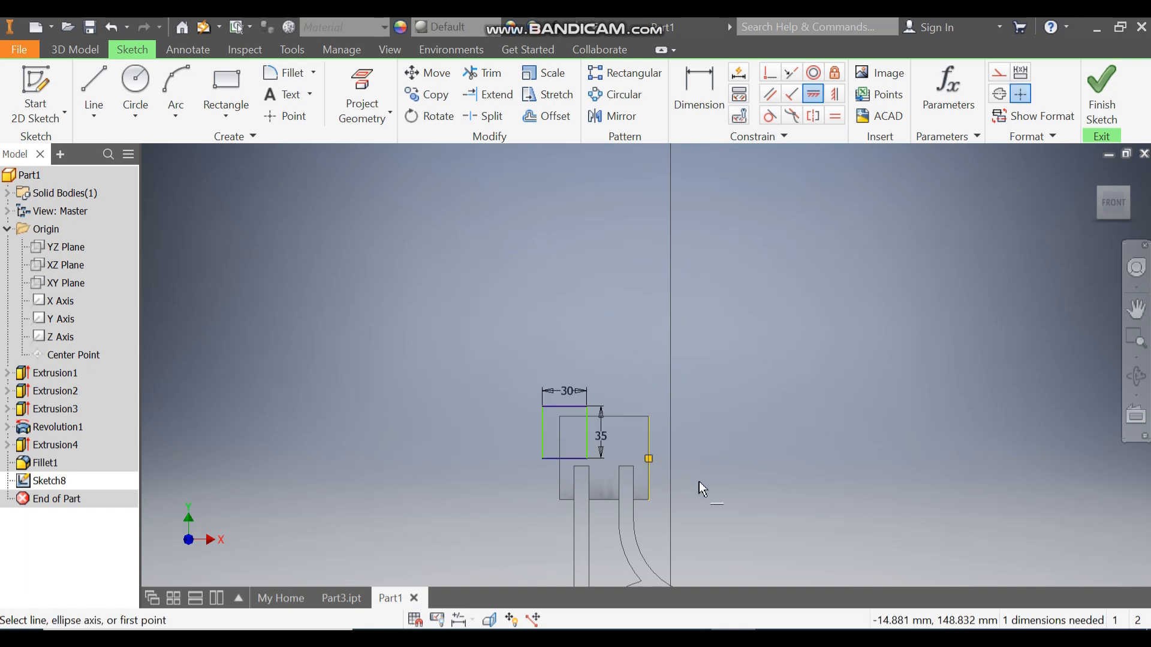
- Project the top cylinder's upper edge and align the midpoint of the rectangle's top side vertically with its midpoint
scroll(680, 477, down, 2)
middle_drag(686, 478, 662, 470)
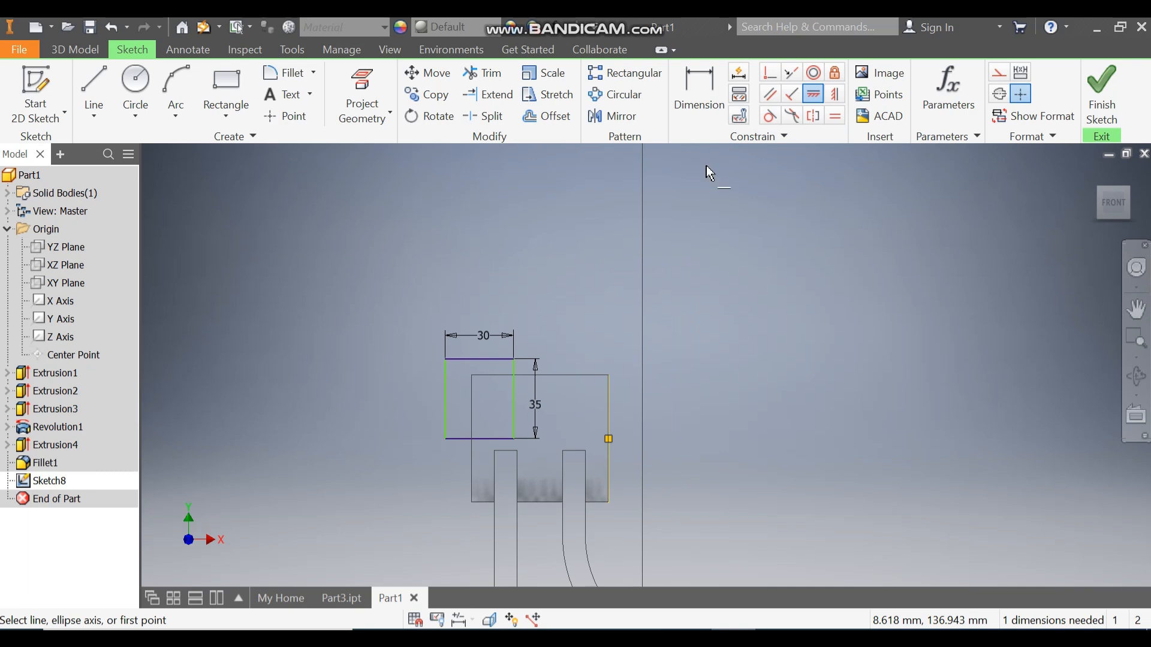
click(835, 94)
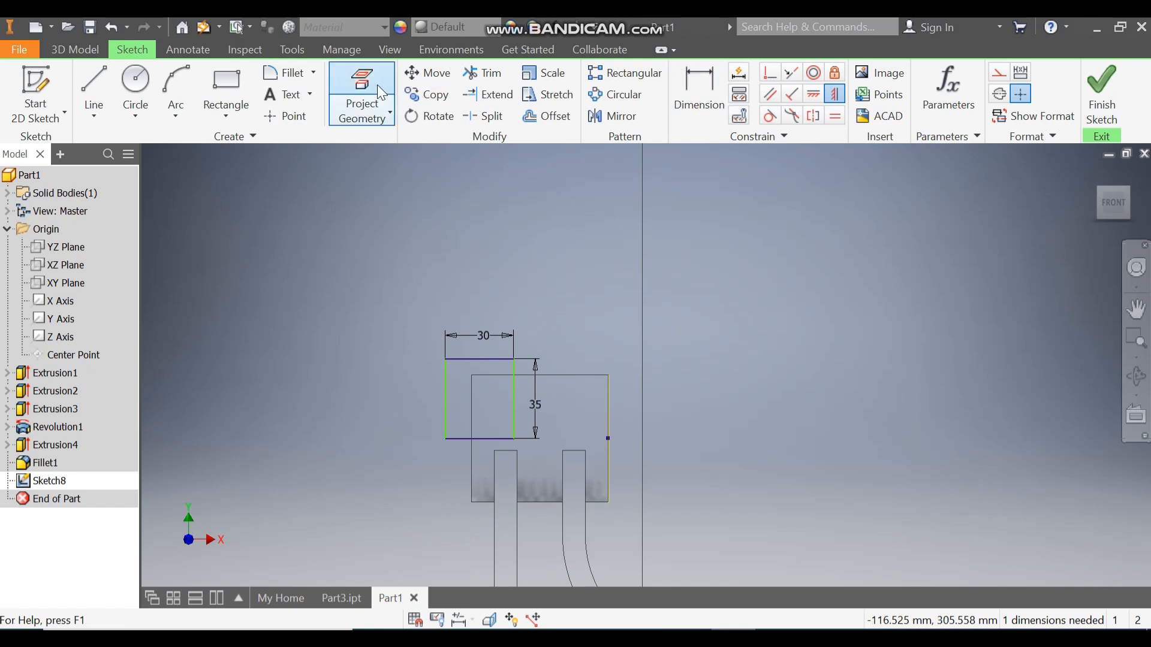
click(362, 96)
click(573, 376)
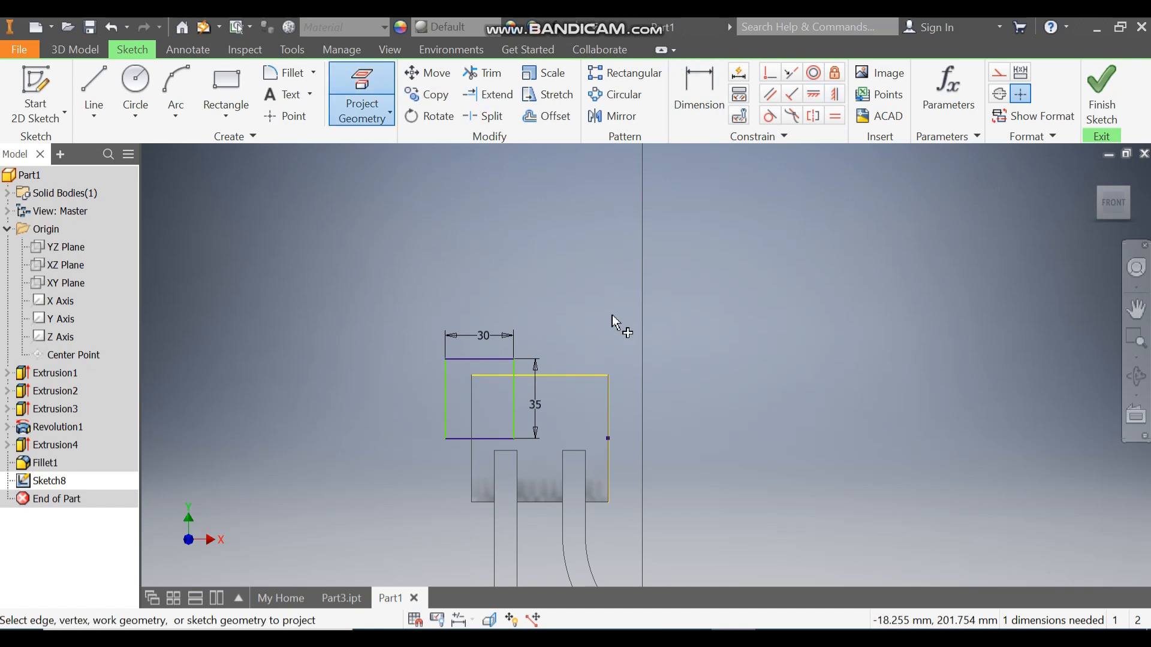
click(834, 95)
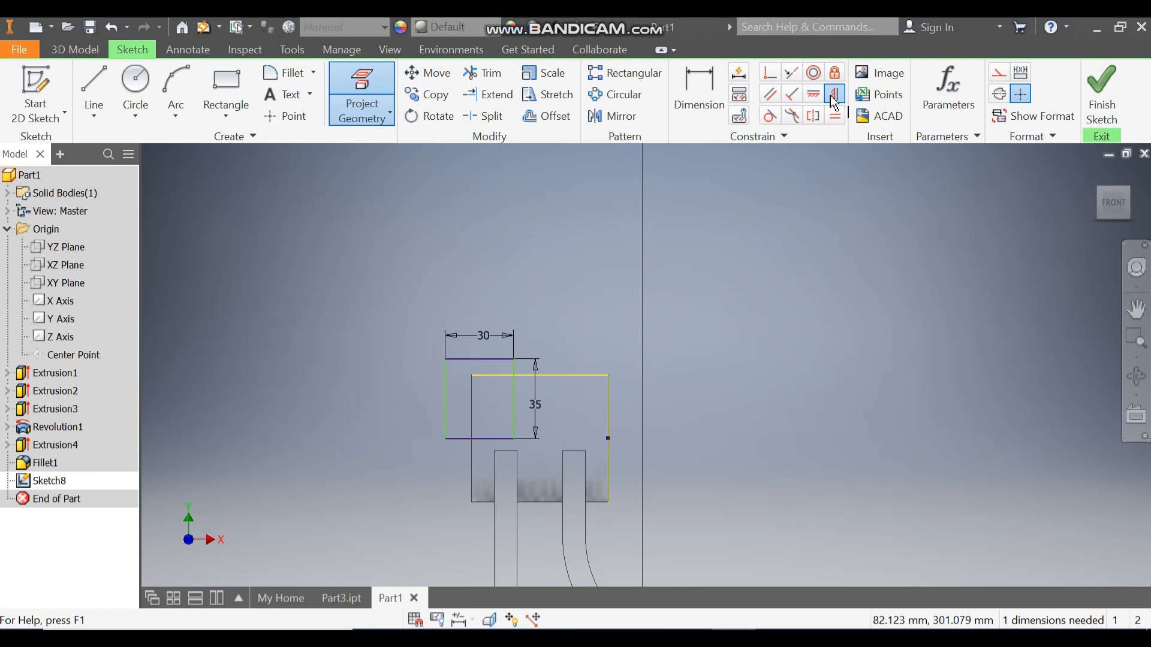
click(542, 376)
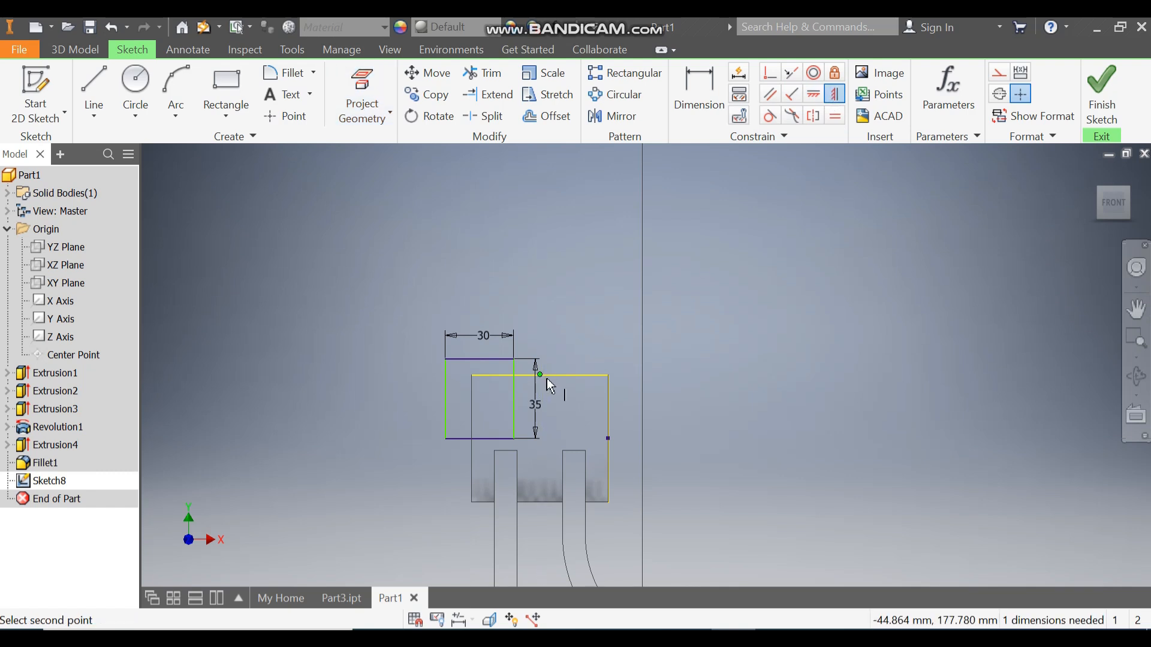
click(480, 359)
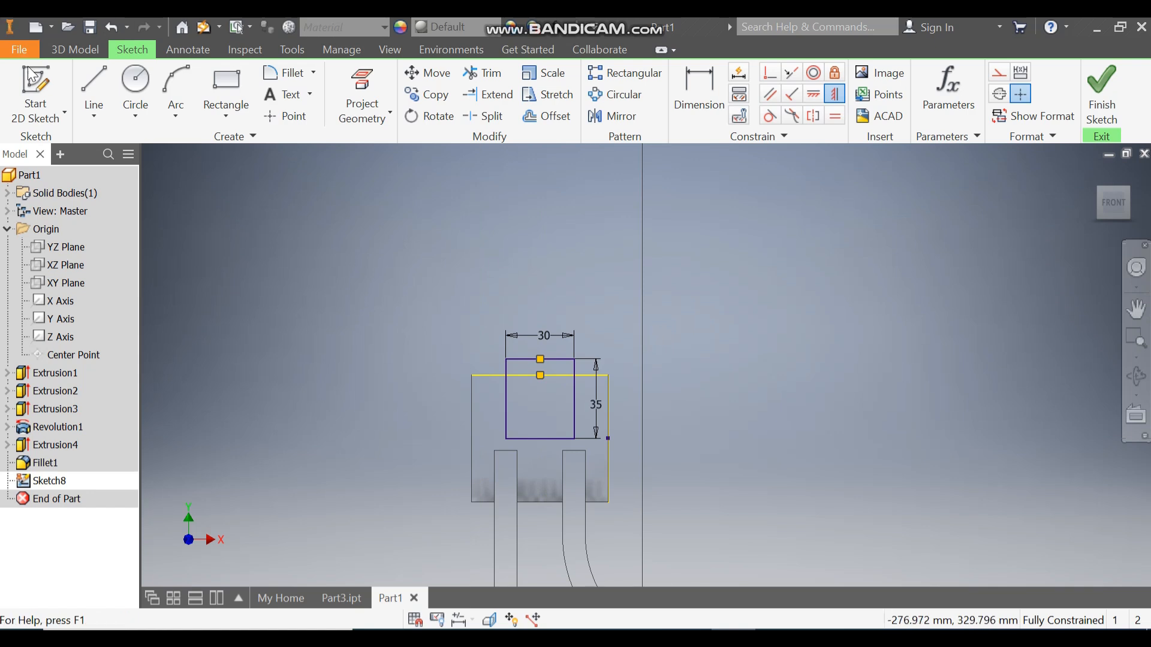
- Draw a three-point arc bulging upward between the rectangle's two top corners, tangent to its vertical sides
click(180, 114)
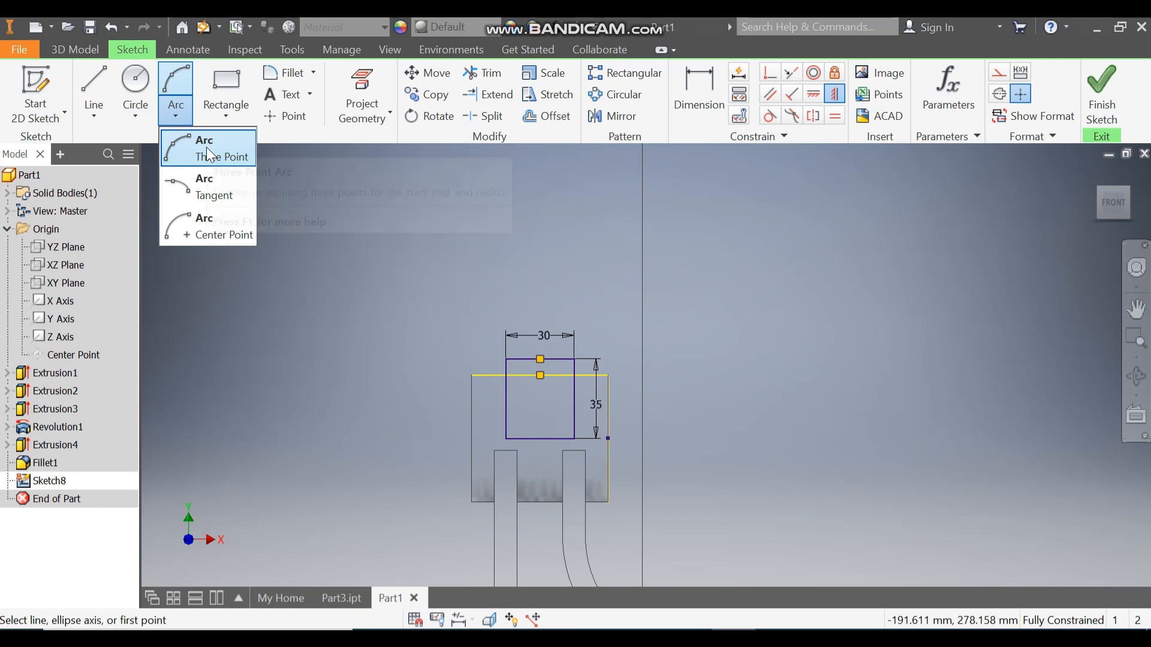
click(207, 149)
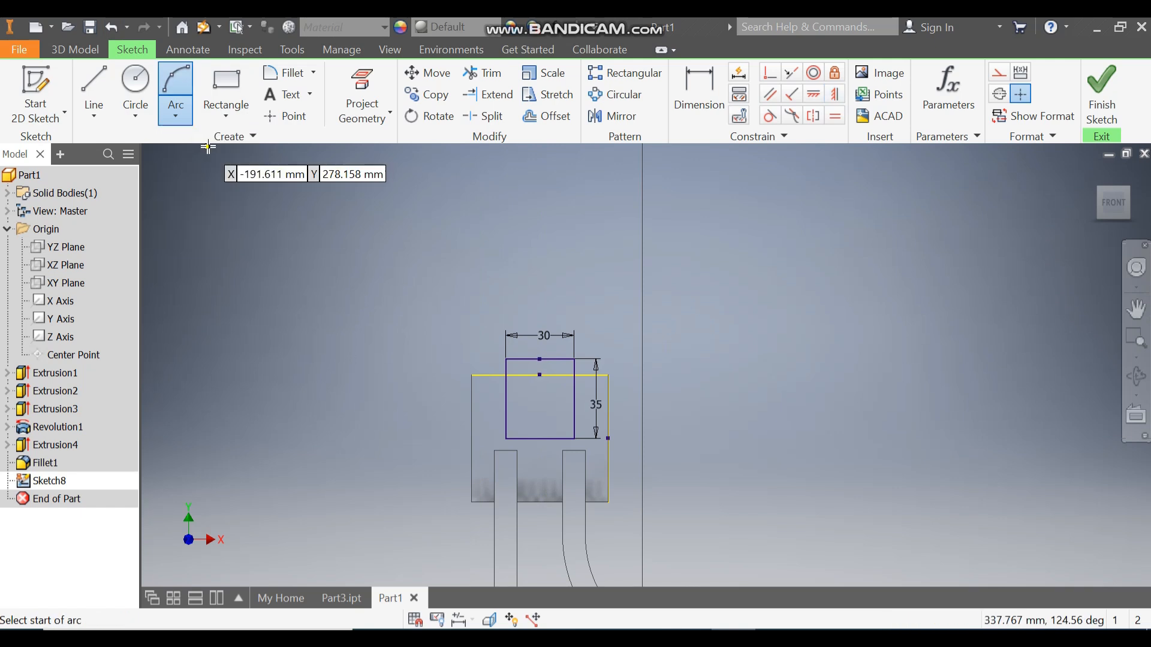
click(506, 359)
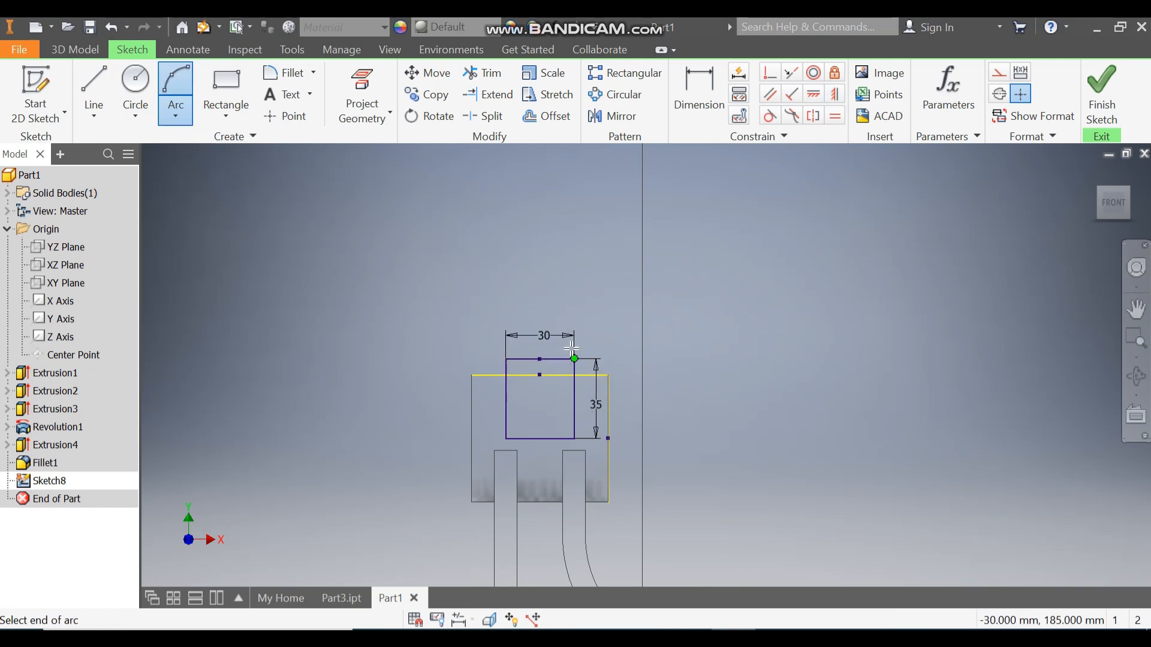
click(573, 359)
click(568, 341)
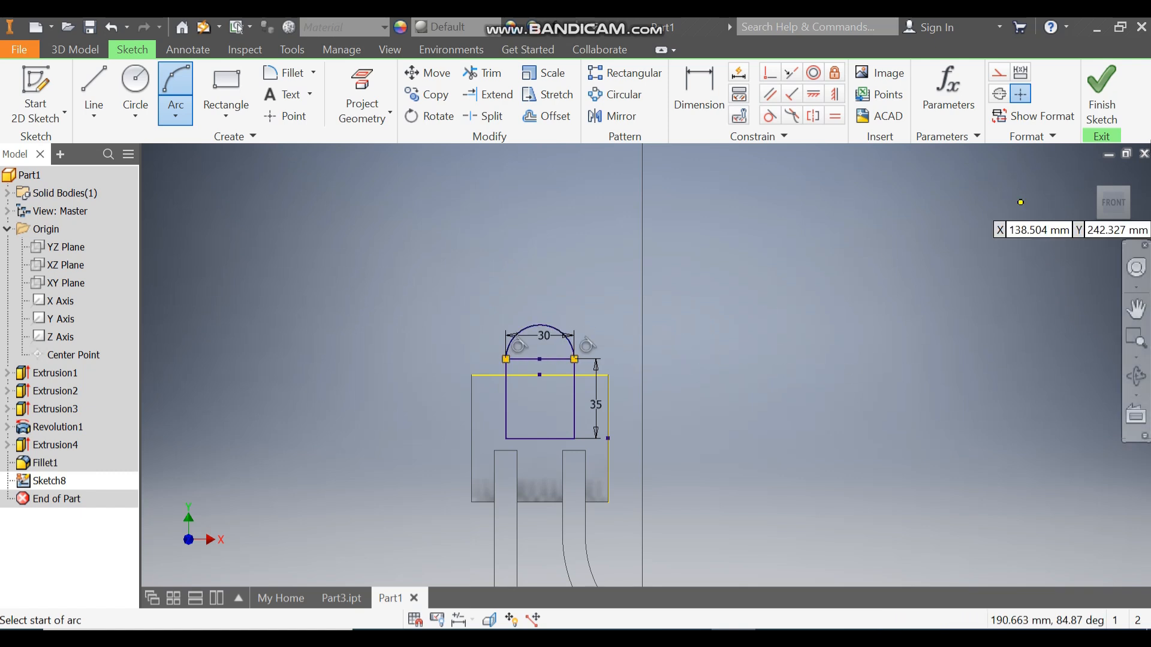
- Finish the sketch and extrude both regions of the arched profile symmetrically by 35 mm, joined to the body
key(F6)
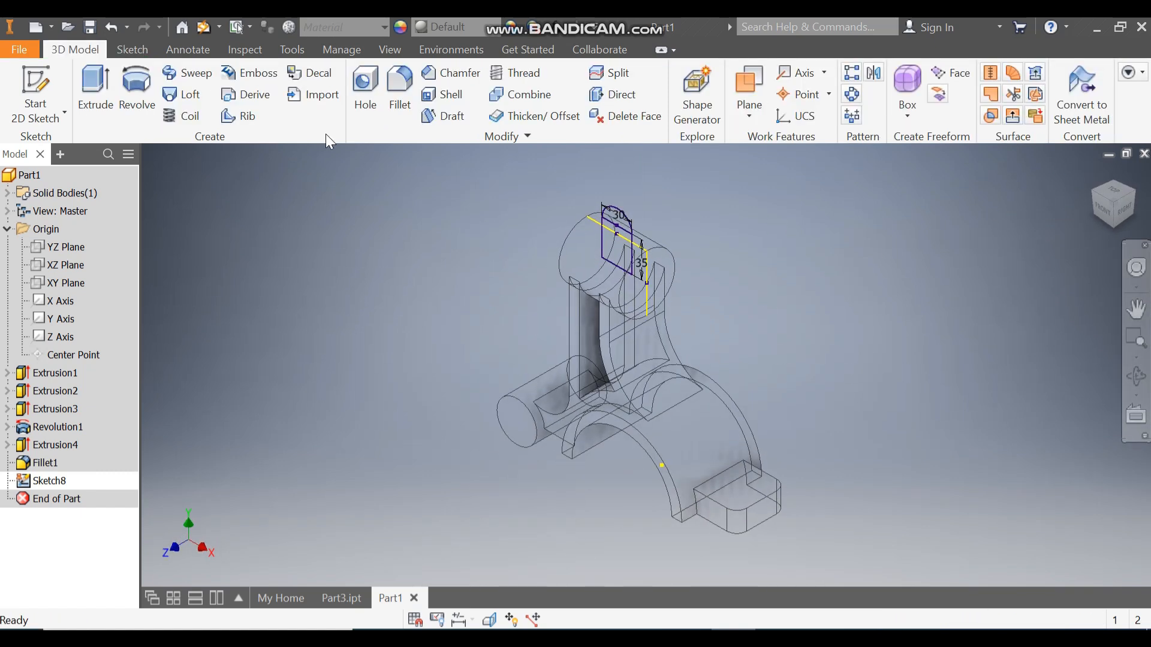
click(96, 93)
scroll(640, 241, up, 4)
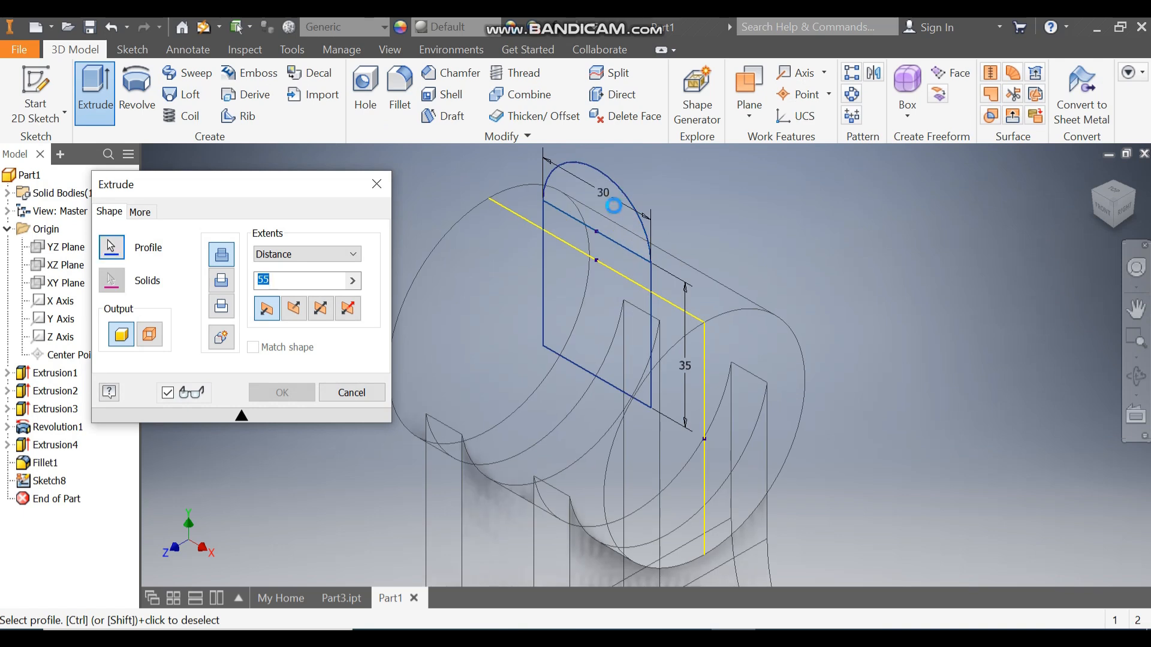
click(624, 228)
click(620, 289)
click(321, 309)
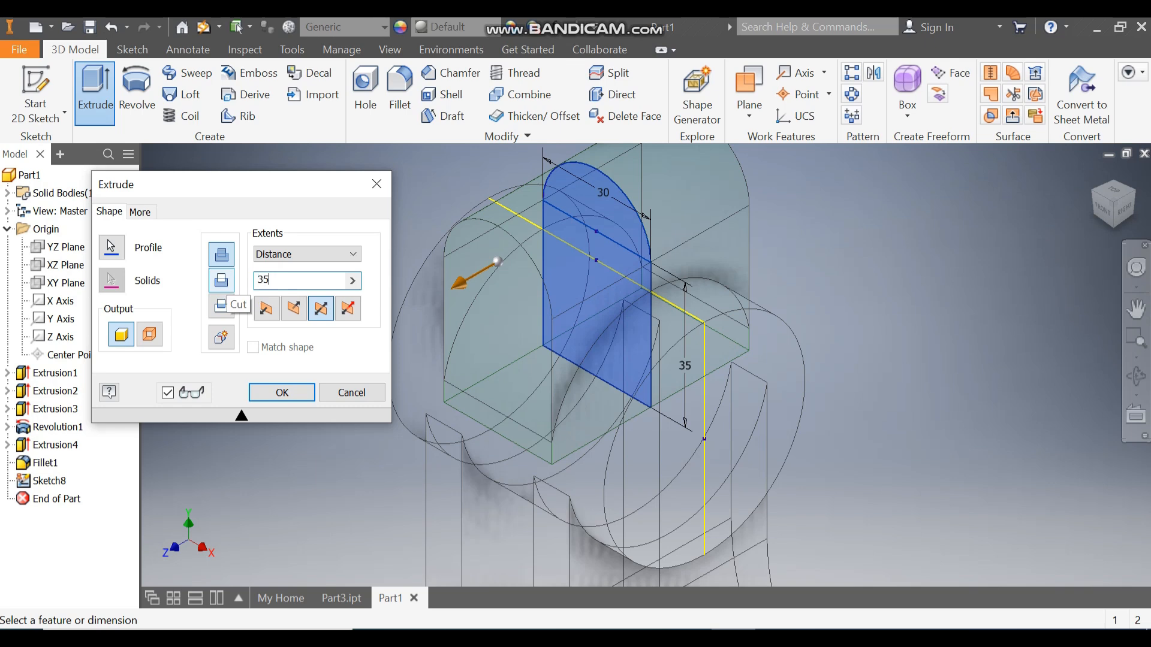
click(228, 281)
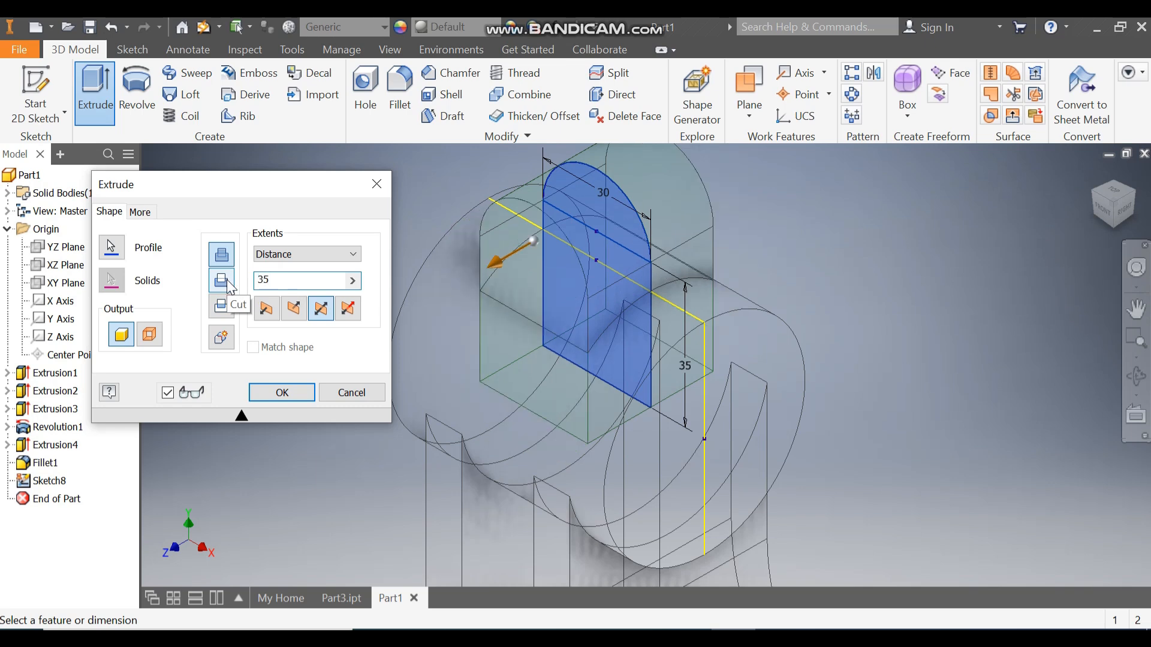
click(292, 396)
- Sketch a 15 mm diameter circle on the arched lug's front face, centred on its arc's centre, and finish the sketch
scroll(830, 245, down, 3)
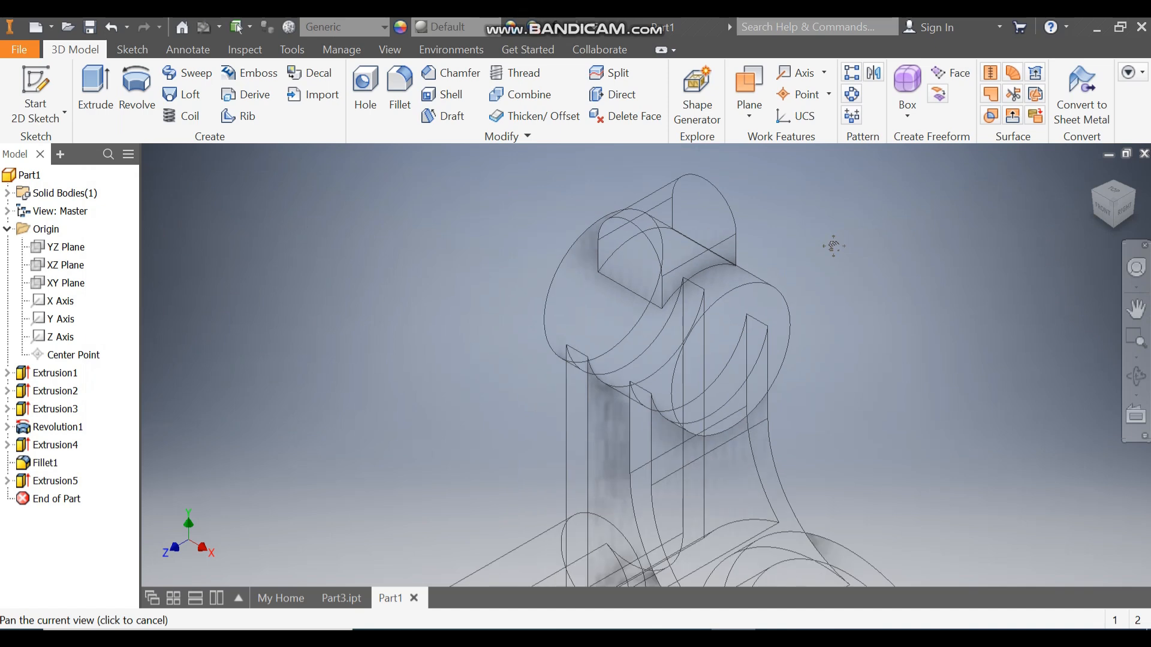
click(633, 243)
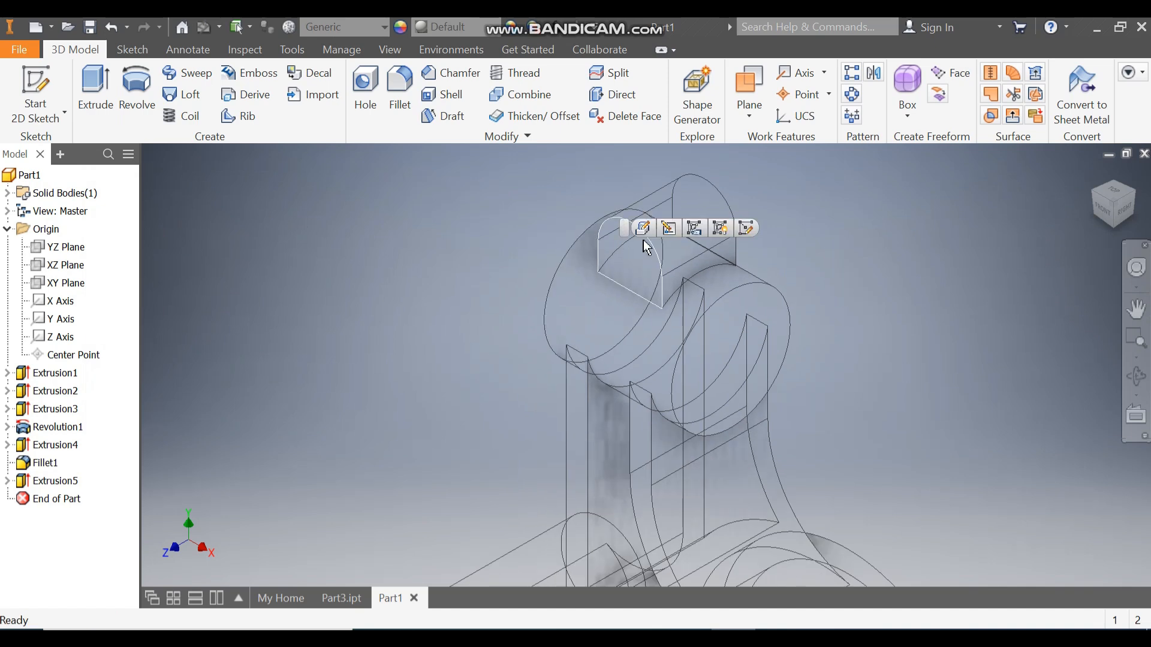
click(752, 226)
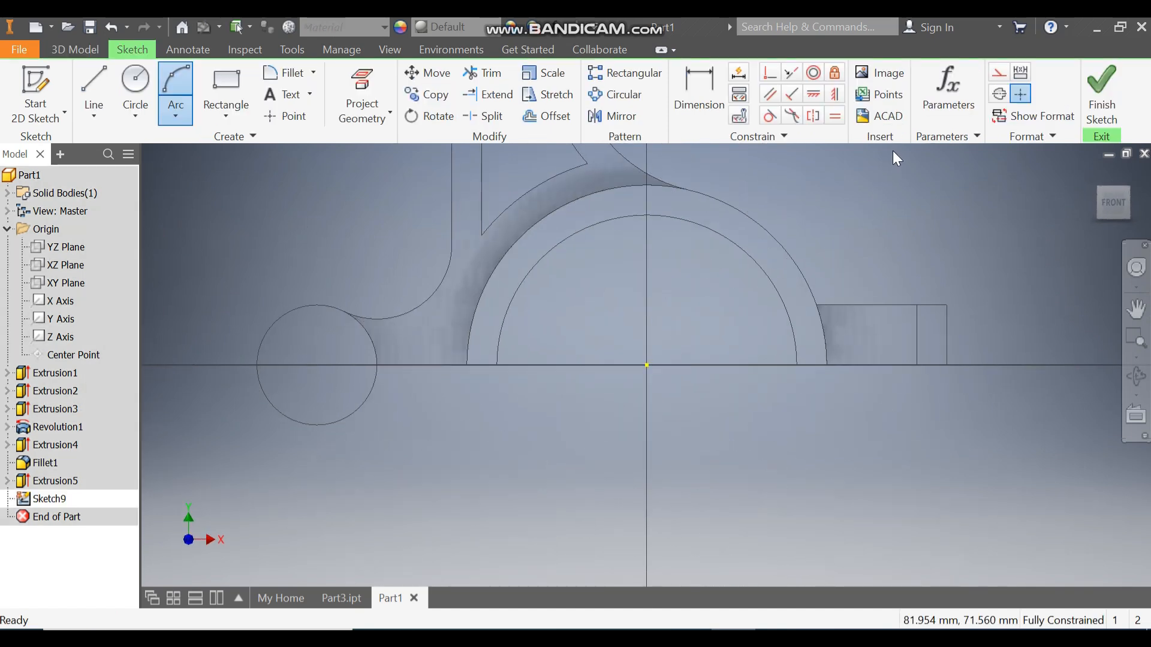
click(136, 84)
scroll(666, 164, up, 3)
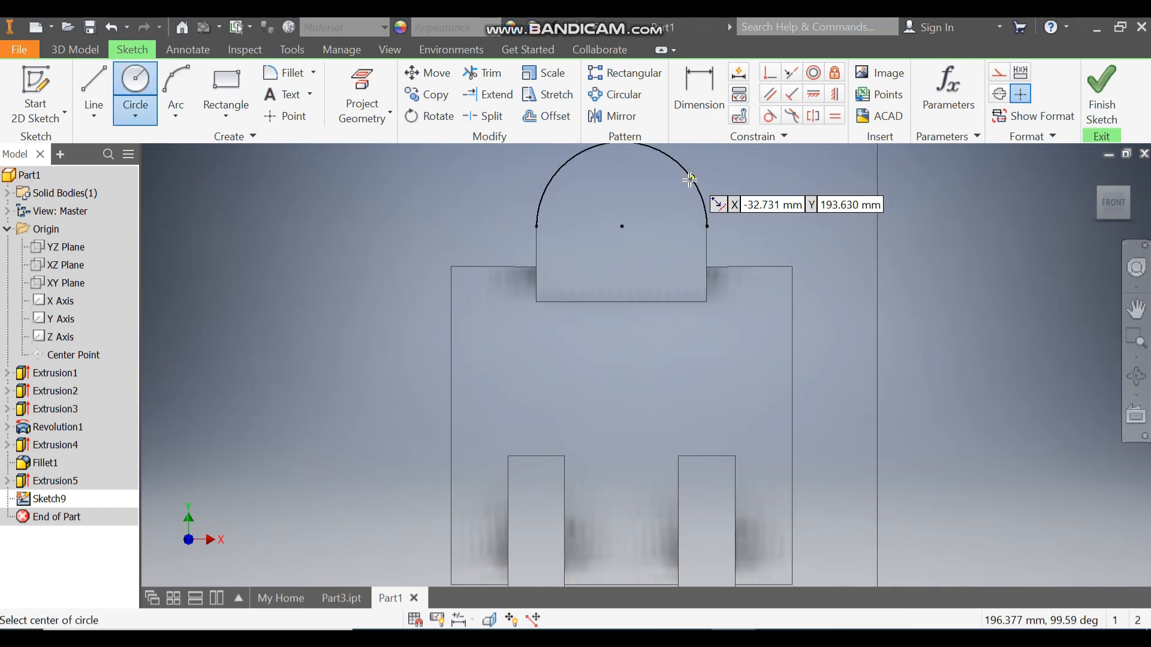
click(622, 227)
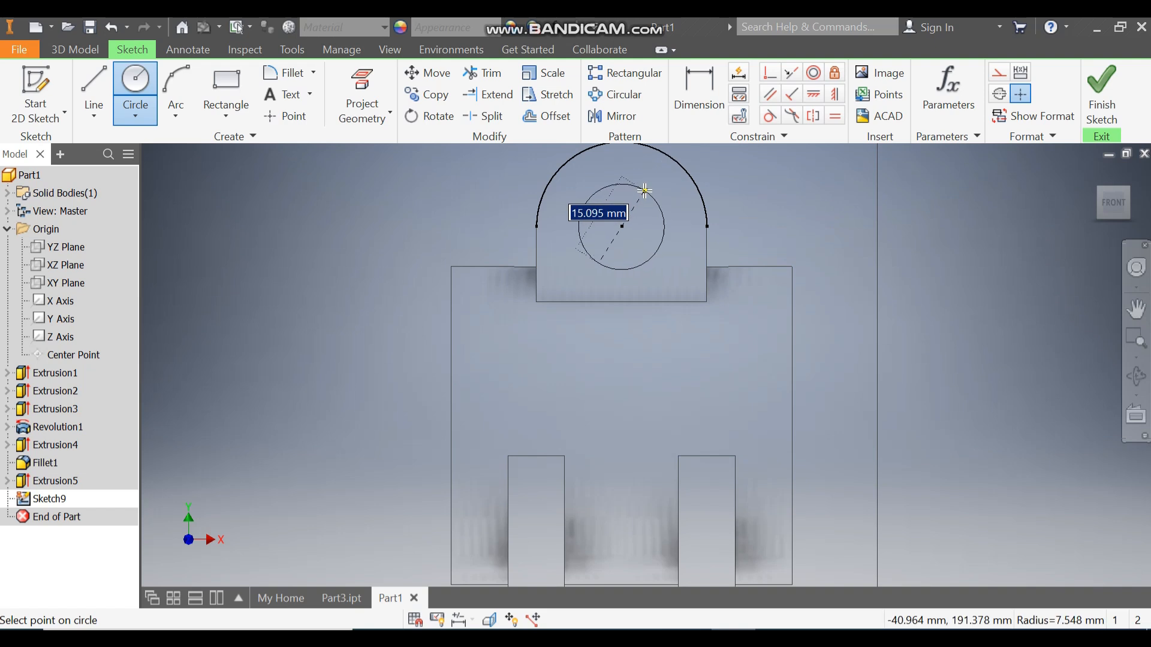
text(15)
key(Return)
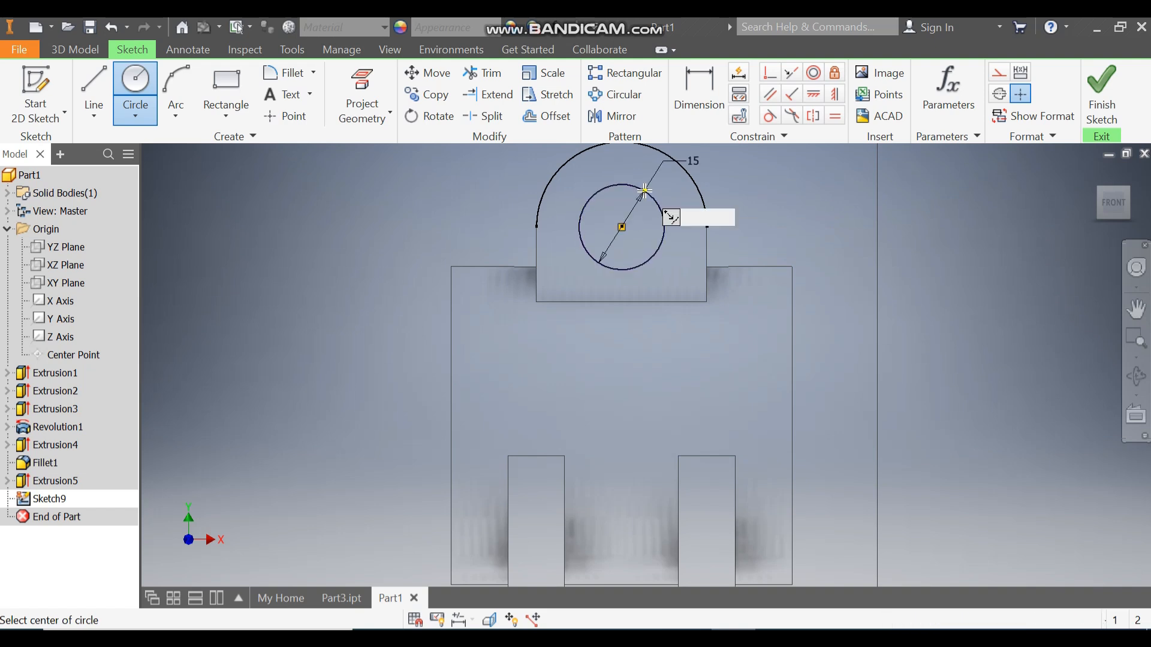
click(1101, 90)
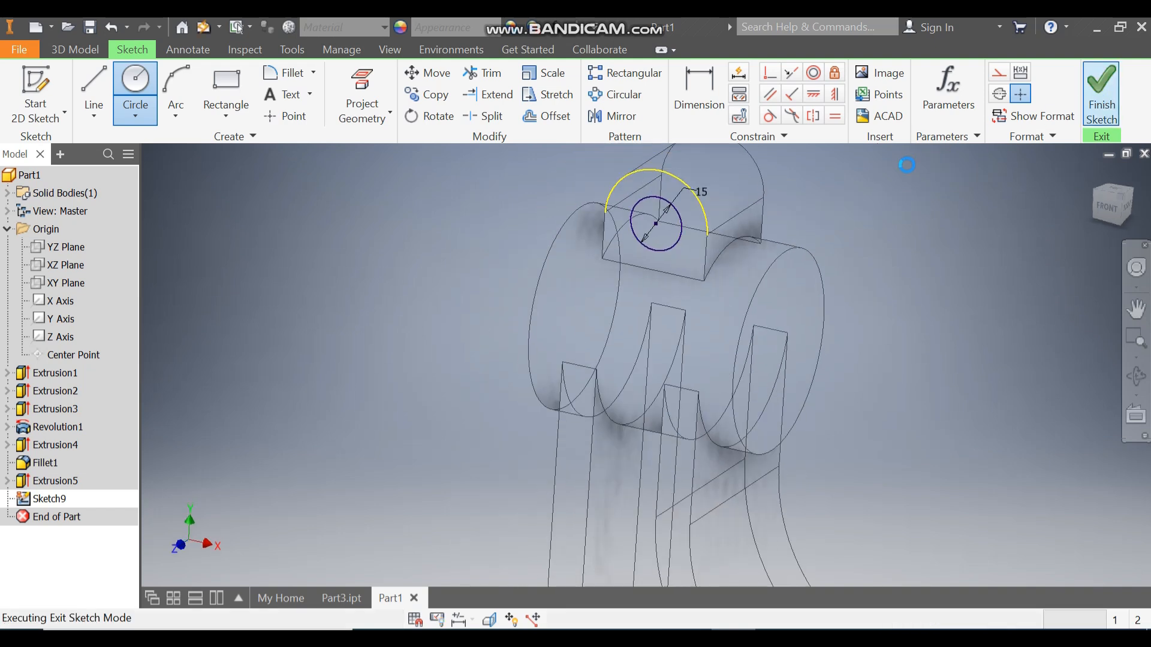
- Cut-extrude the 15 mm circle through the arched lug in the reversed direction with a distance of 75.5 mm
click(84, 91)
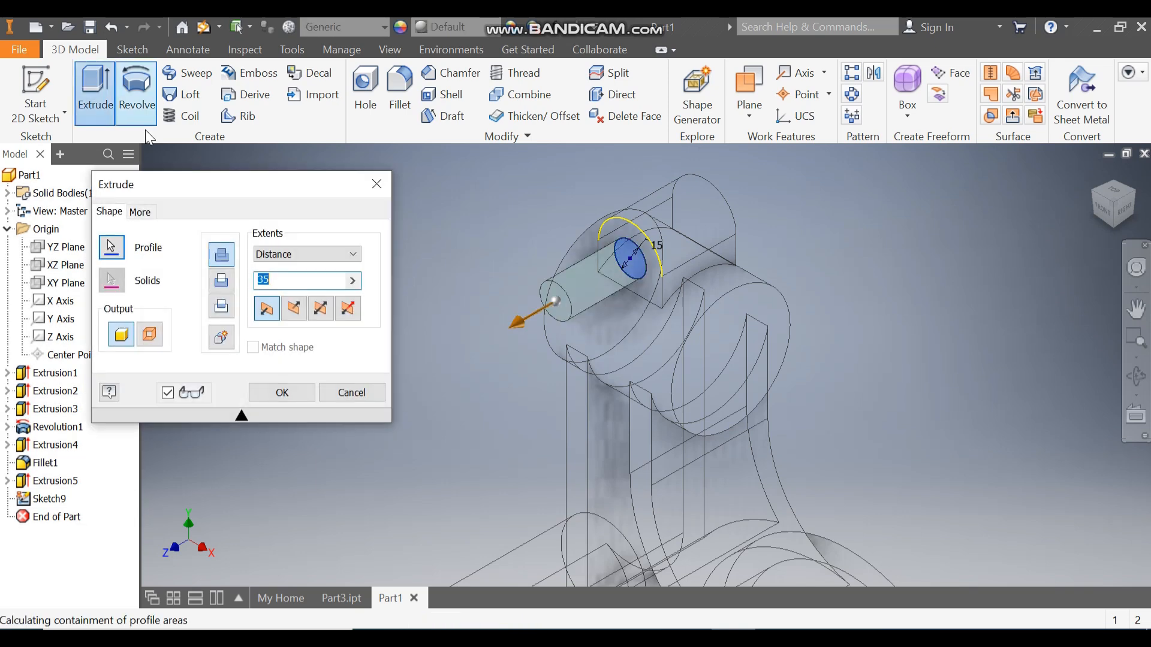
click(294, 309)
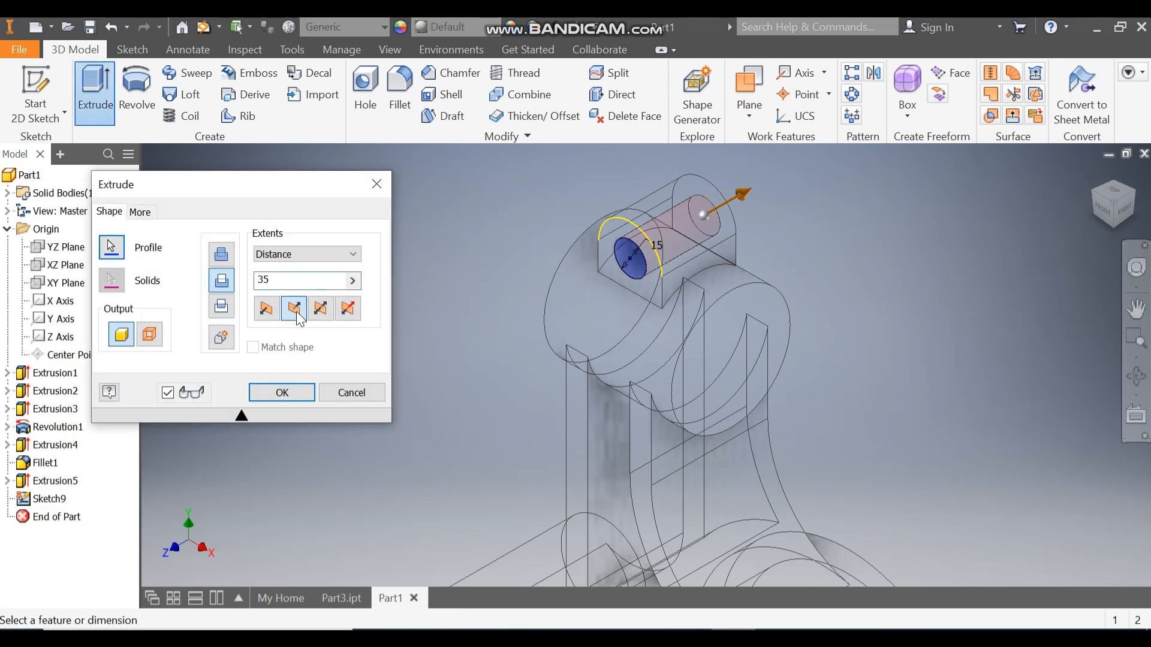
drag(749, 192, 839, 169)
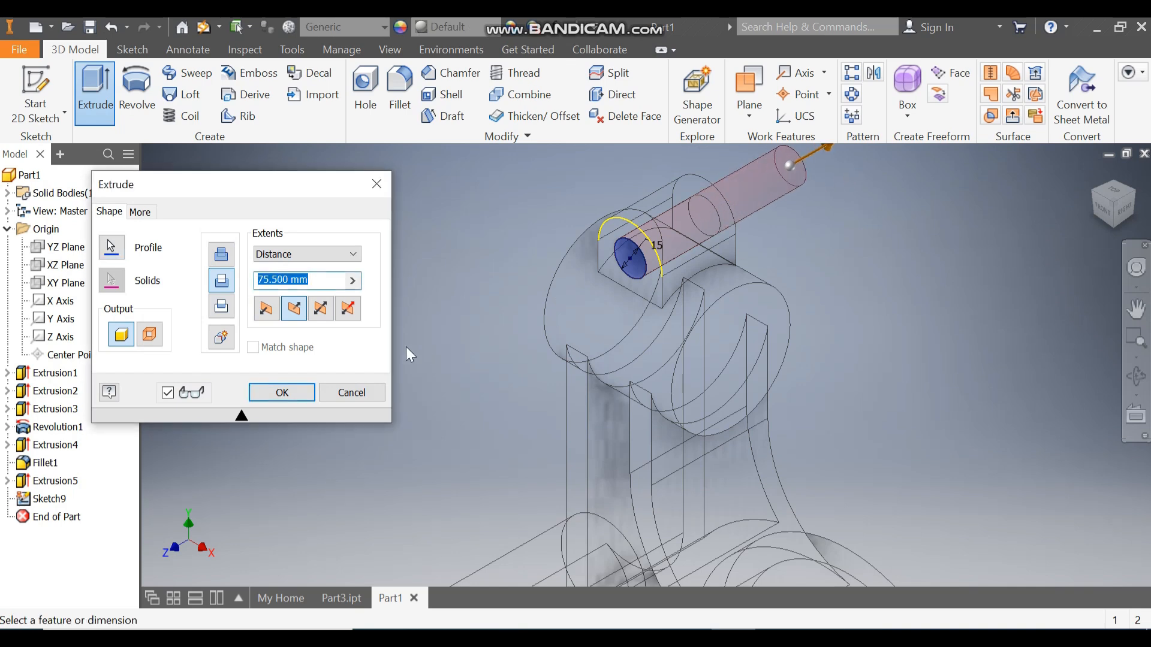
click(282, 393)
- Change the model's visual style to Shaded with Edges
shift+middle_drag(465, 280, 574, 247)
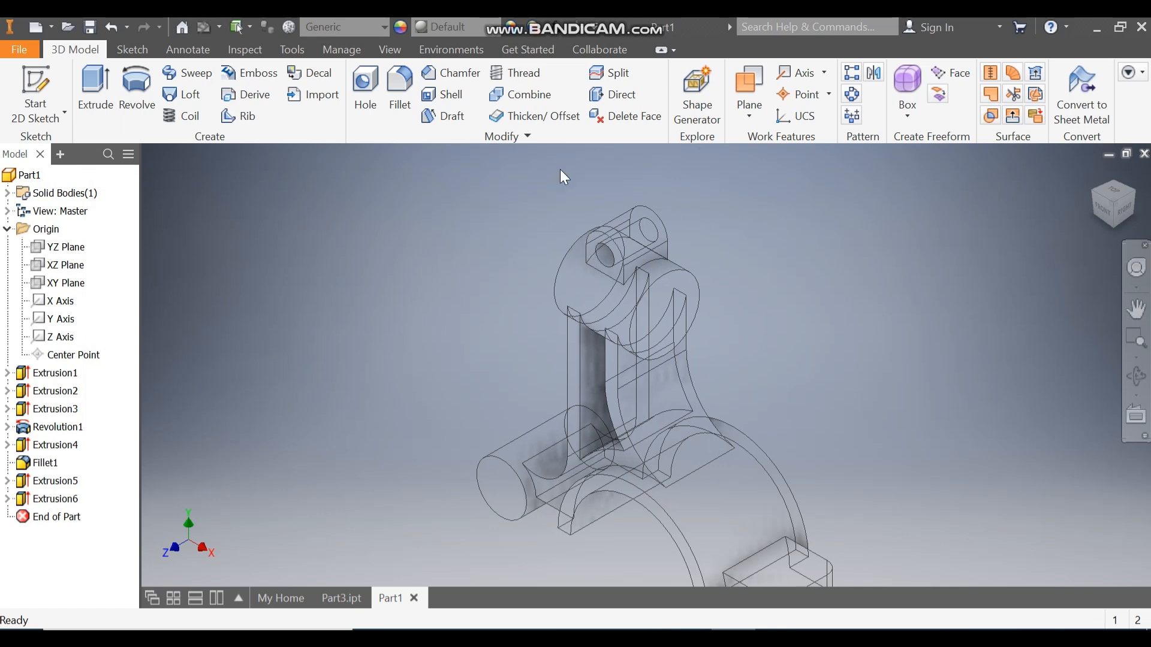
click(386, 51)
click(216, 114)
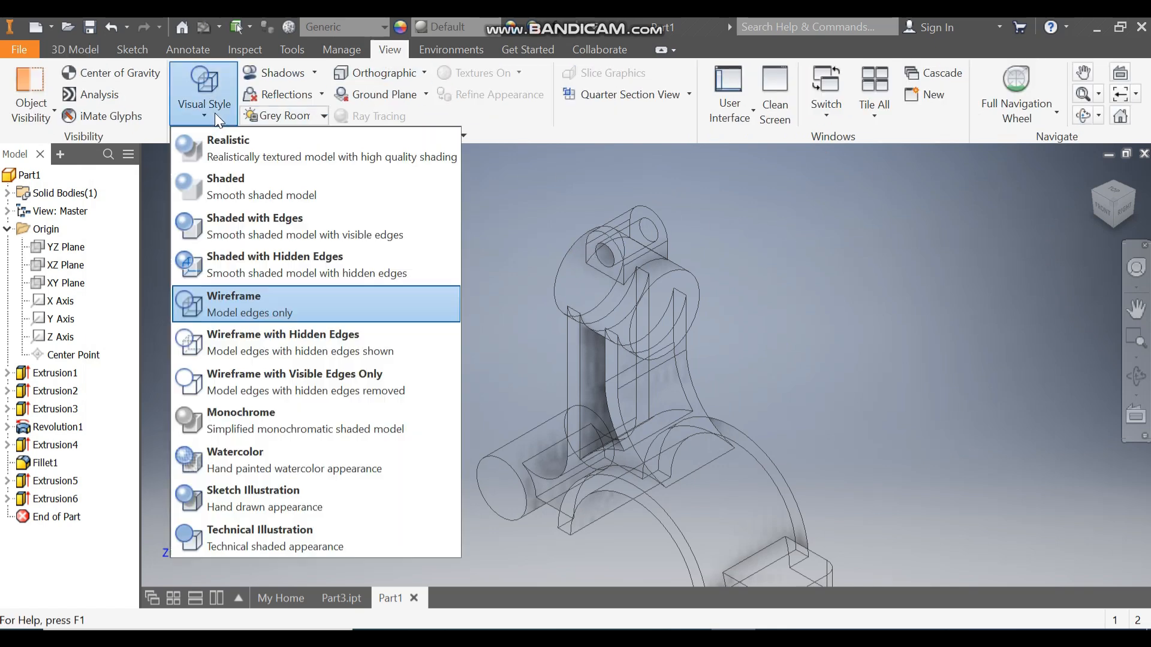
click(246, 227)
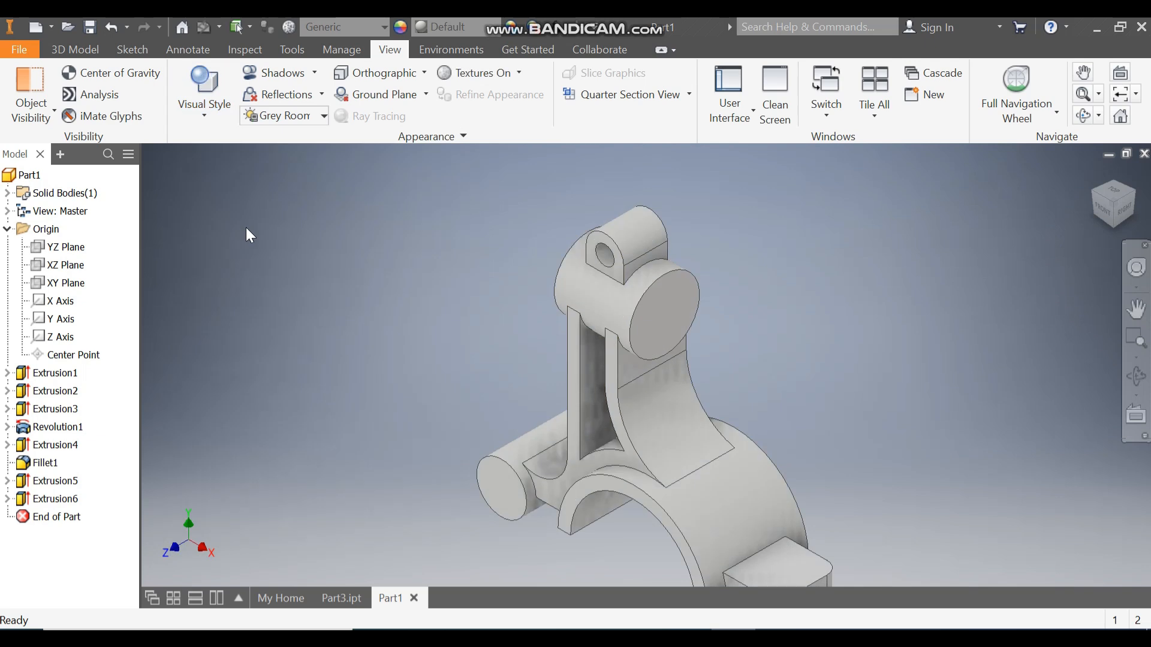
- Start a sketch on the top cylinder's right end face and draw a 20 mm diameter circle at its centre
click(667, 304)
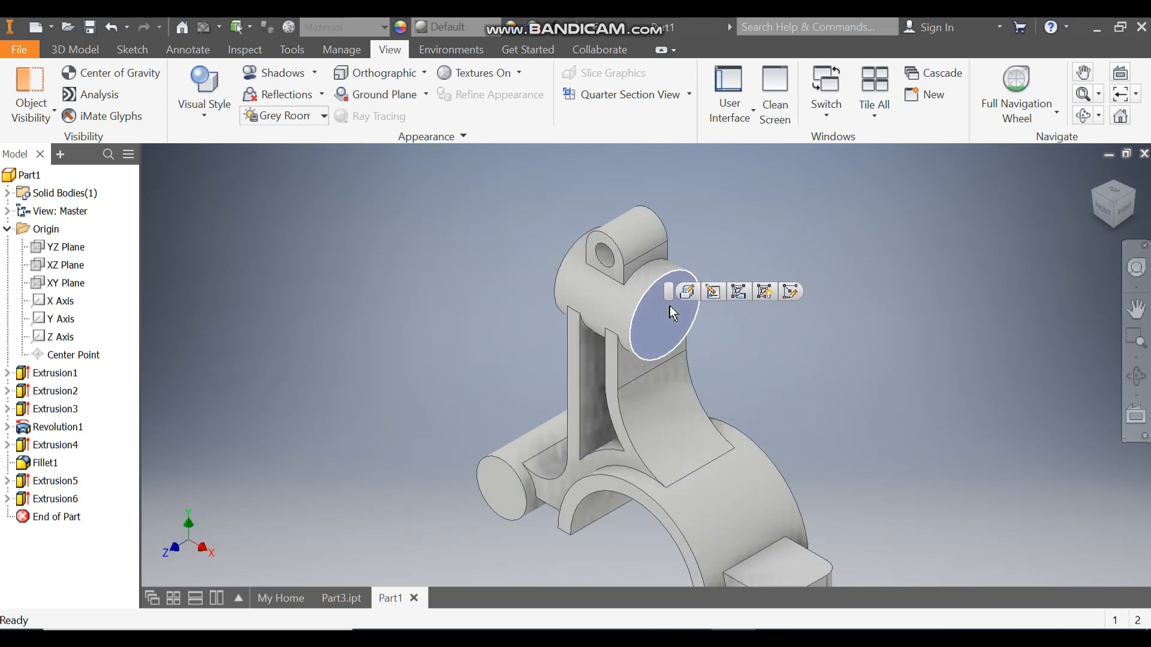
click(791, 293)
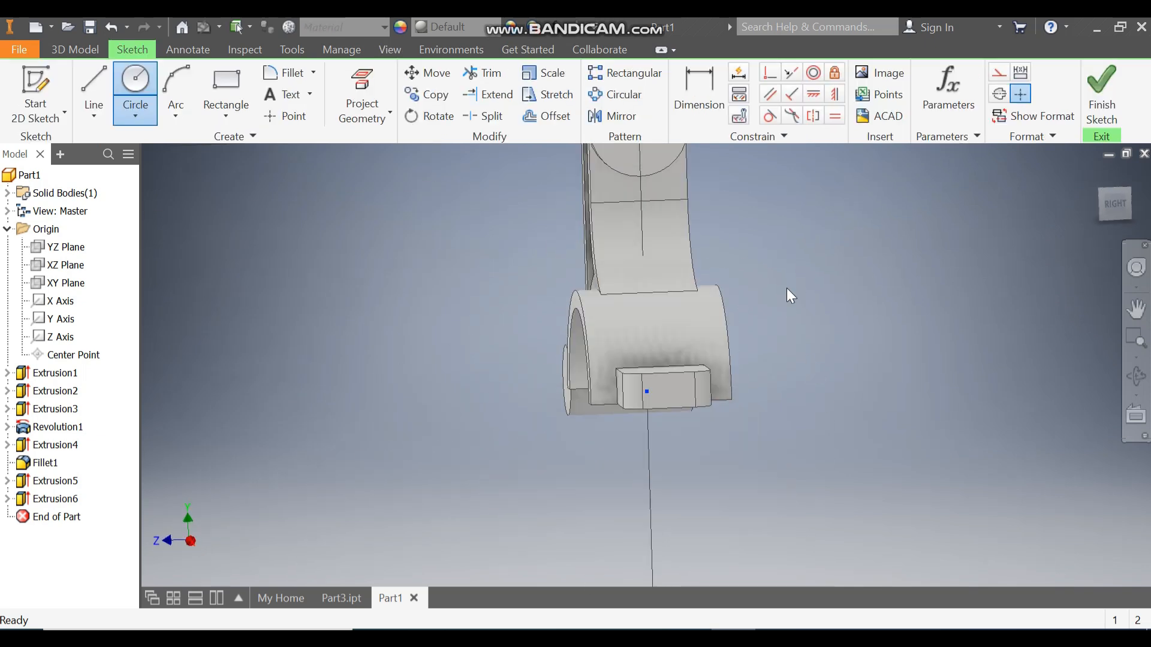
middle_drag(807, 261, 793, 560)
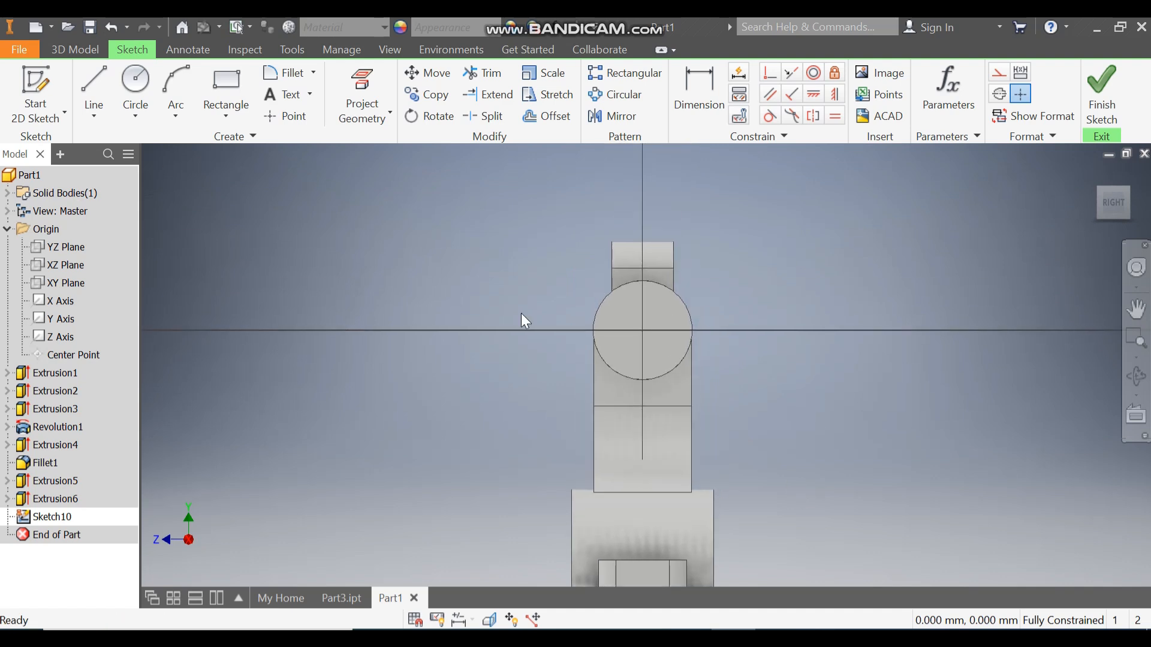
click(141, 82)
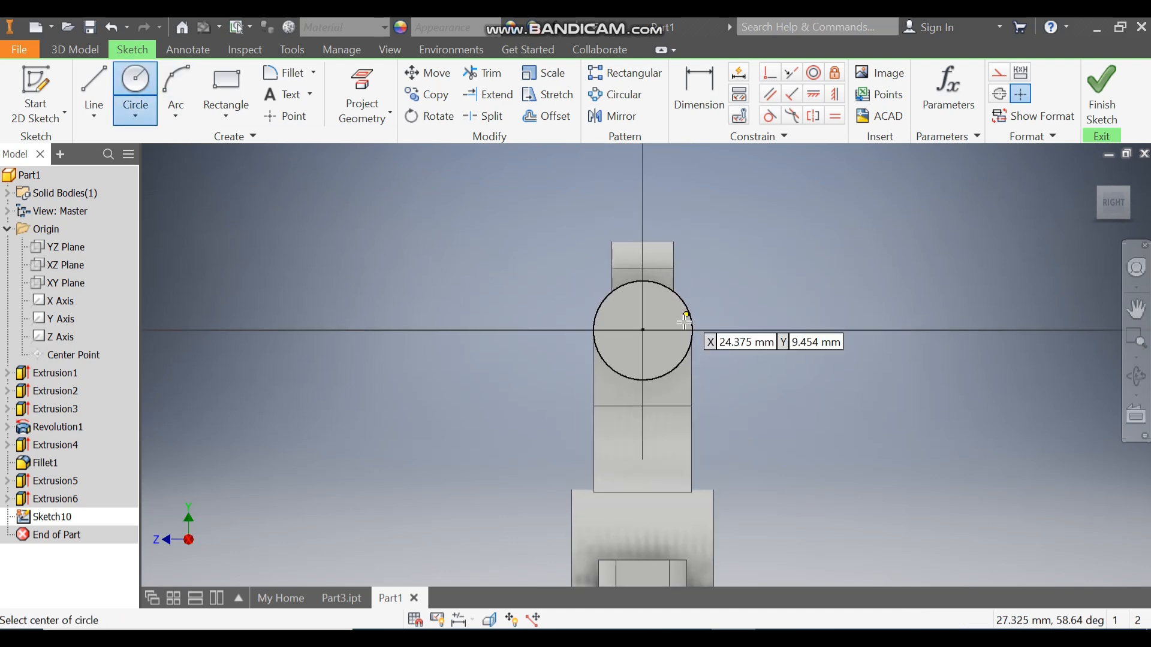
click(642, 330)
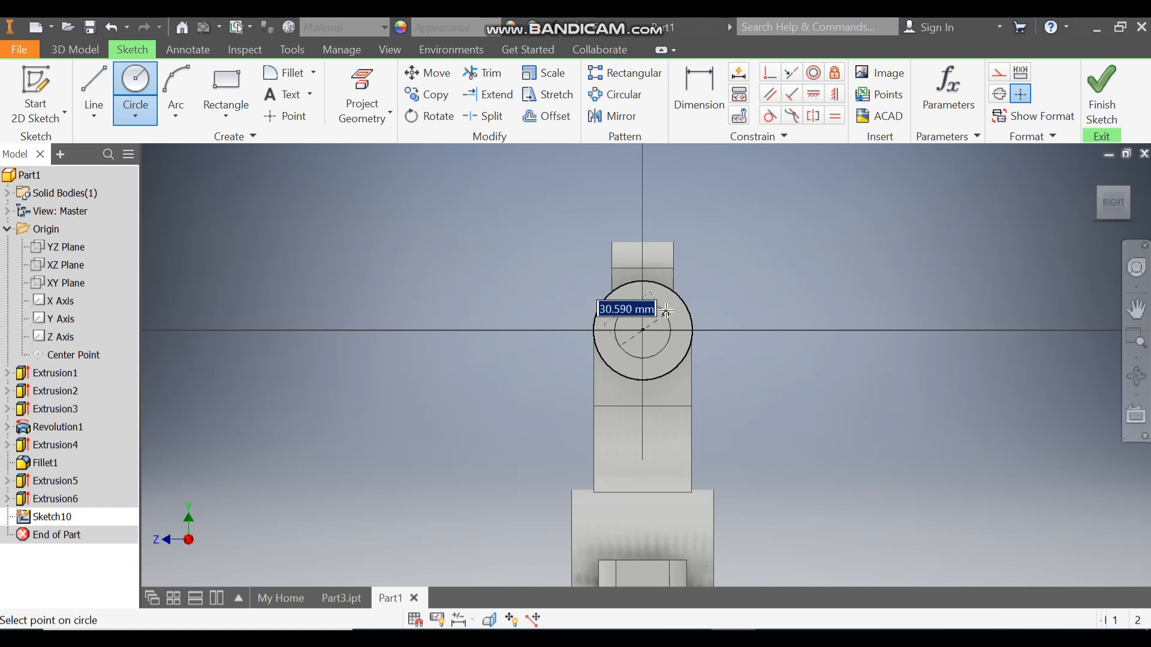
text(20)
key(Return)
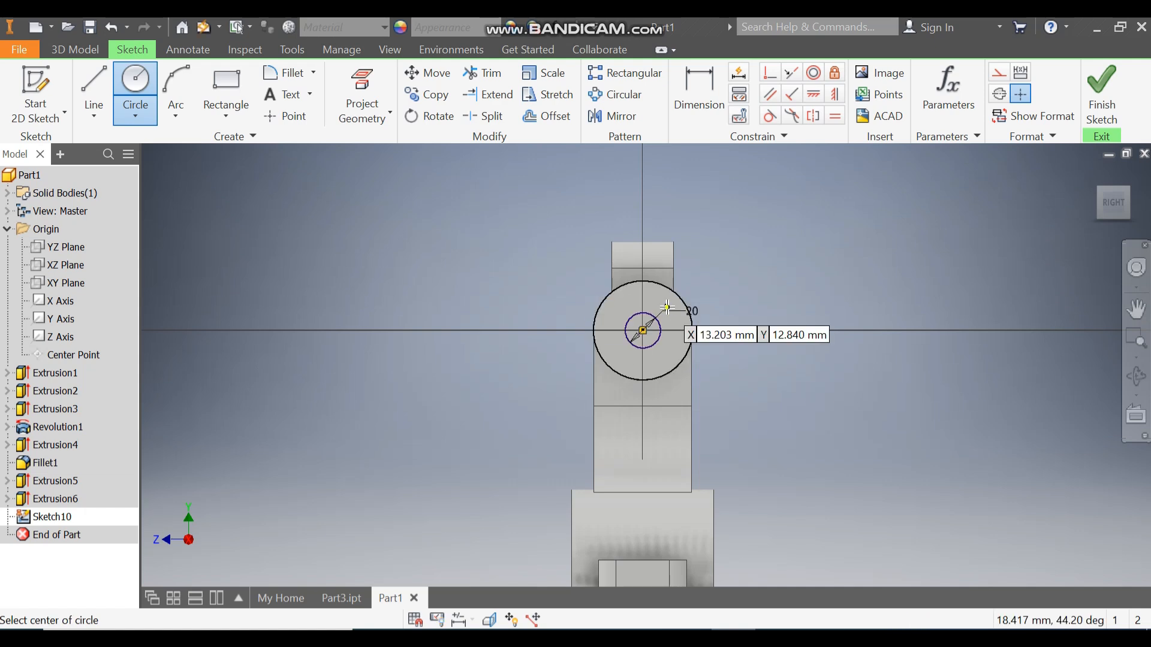
- Draw an upright two-point rectangle about 45 mm tall, from above the arched lug down to just above the 20 mm circle
scroll(677, 305, up, 4)
middle_drag(677, 307, 677, 337)
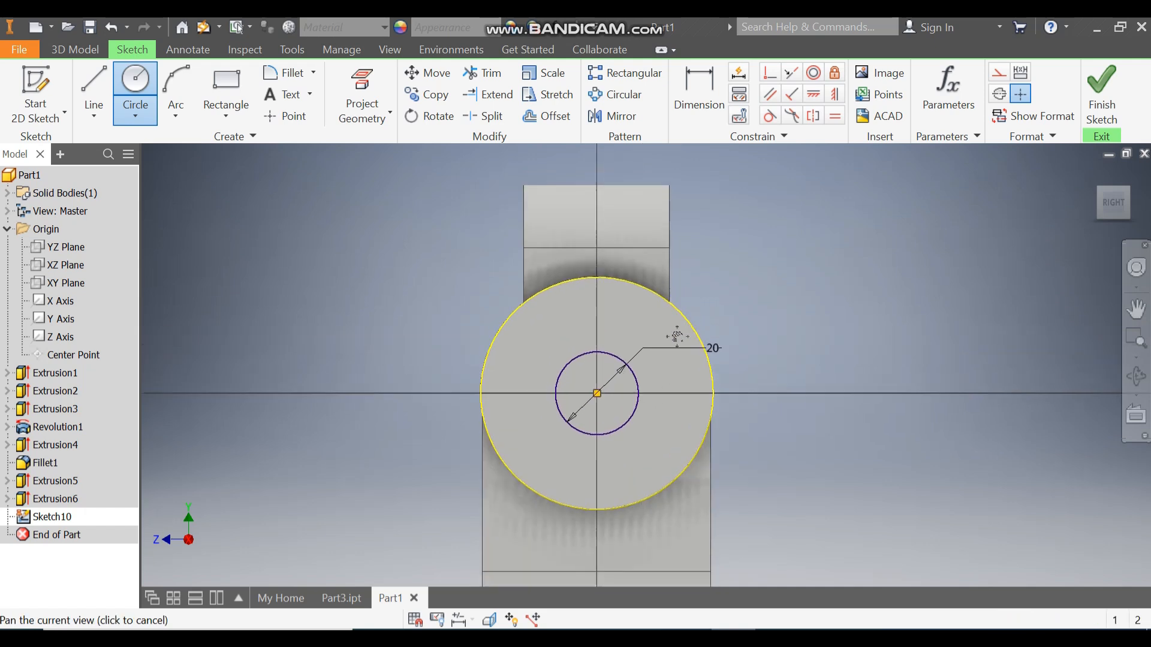
scroll(677, 336, up, 1)
click(233, 110)
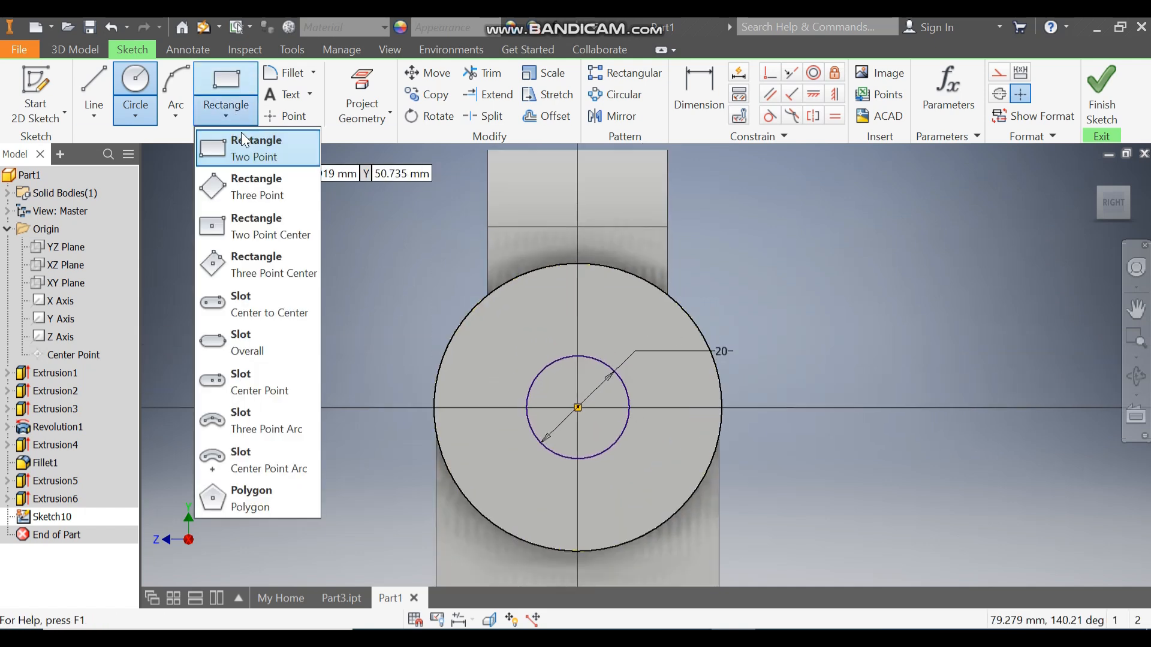
click(242, 153)
middle_drag(660, 246, 678, 315)
click(545, 180)
click(624, 408)
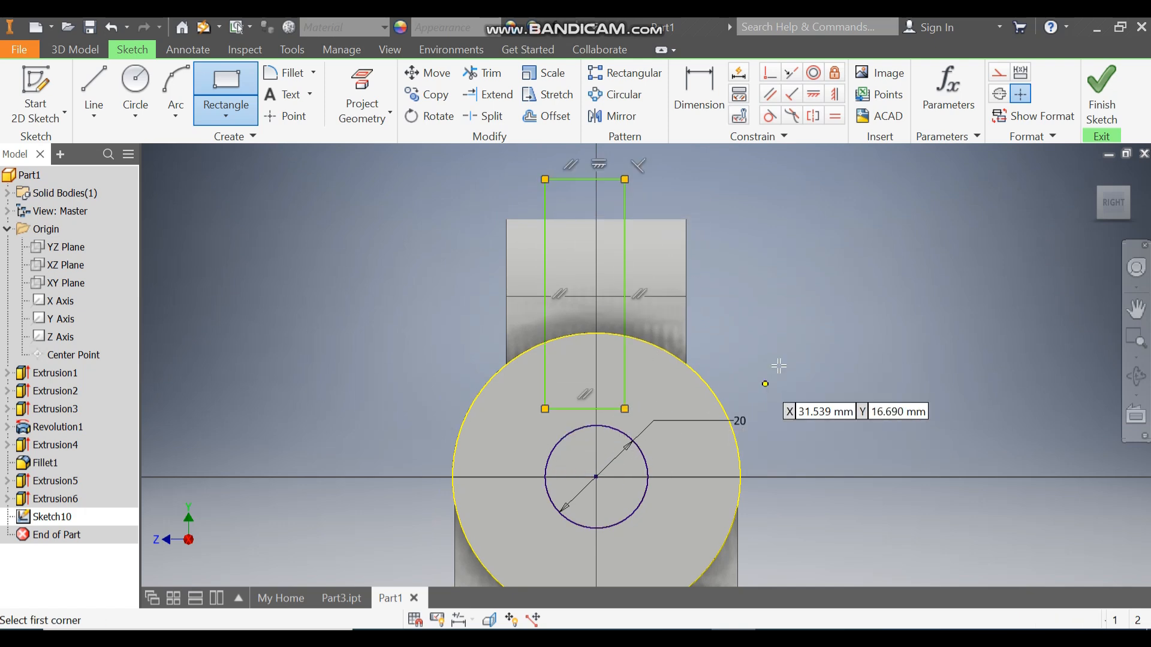
- Dimension the upright rectangle's width as 5 mm
click(701, 91)
click(596, 181)
click(596, 201)
text(5)
key(Return)
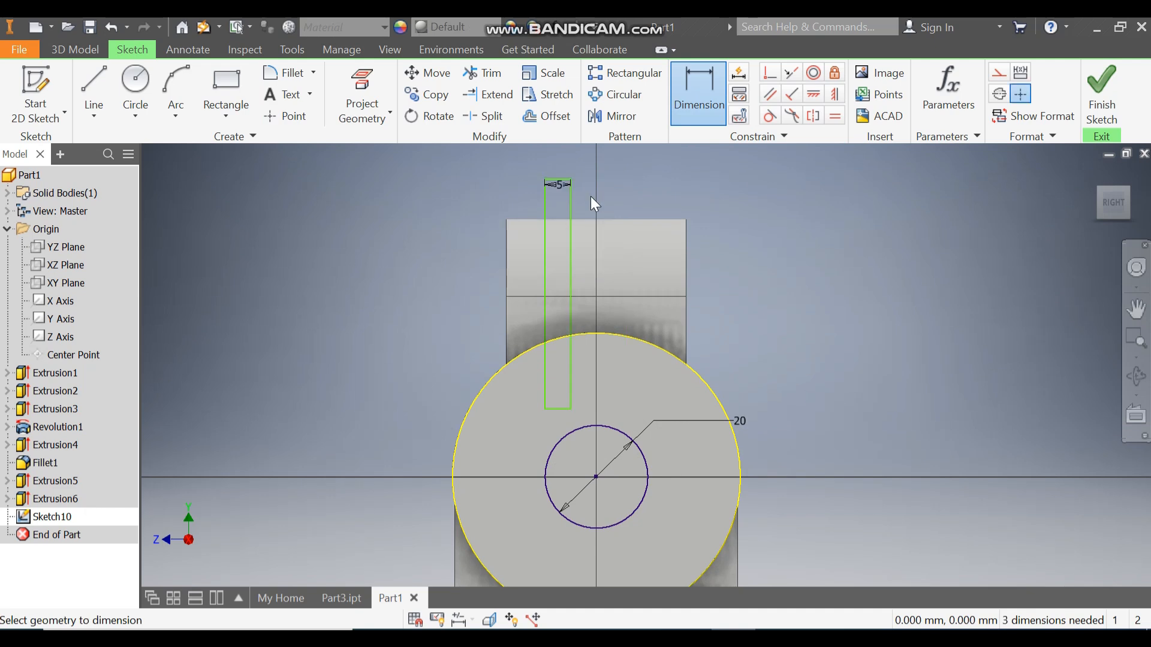
- Constrain the rectangle's lower side coincident with the circle's centre, with that side's midpoint coincident with the same centre
click(770, 74)
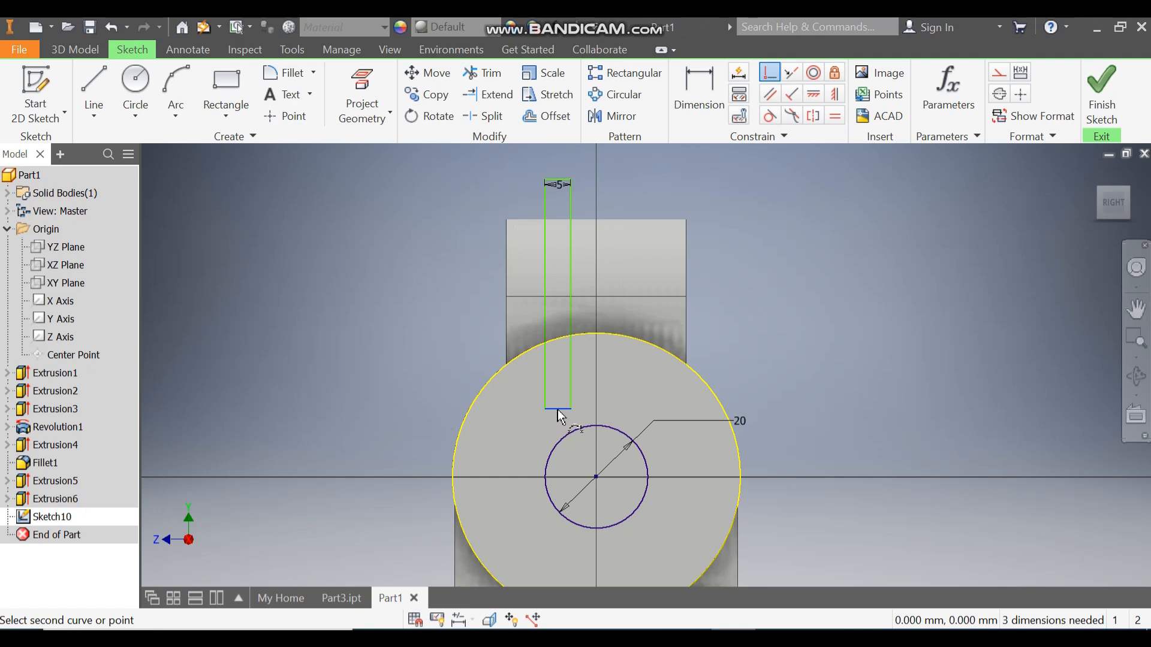
click(597, 477)
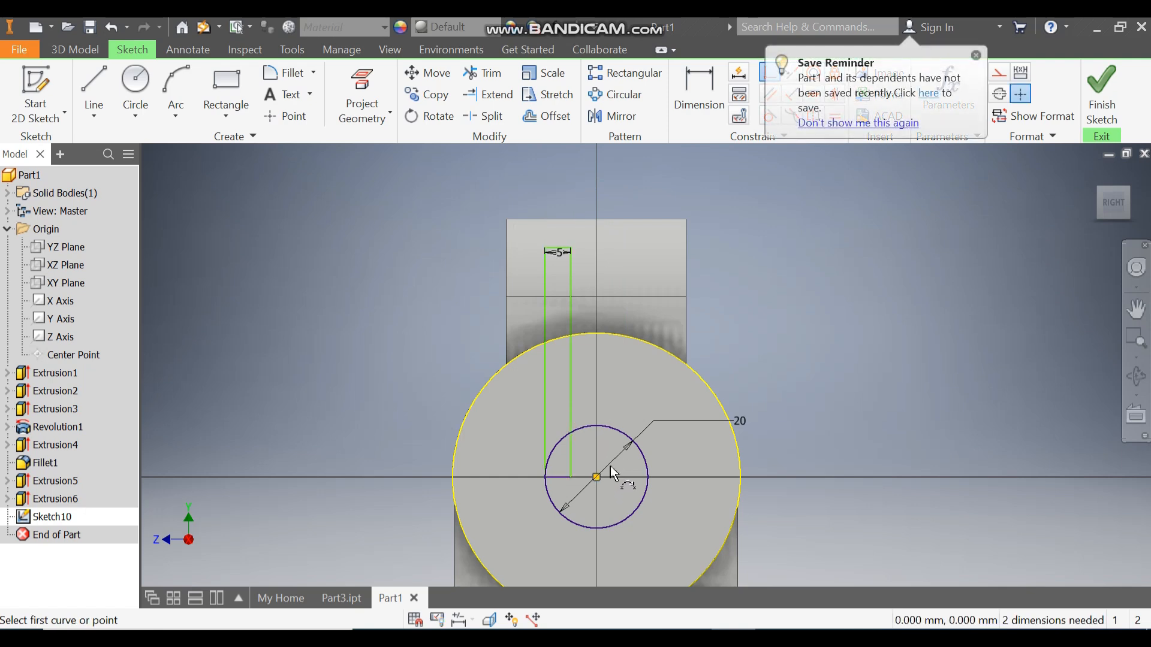
click(559, 478)
click(597, 477)
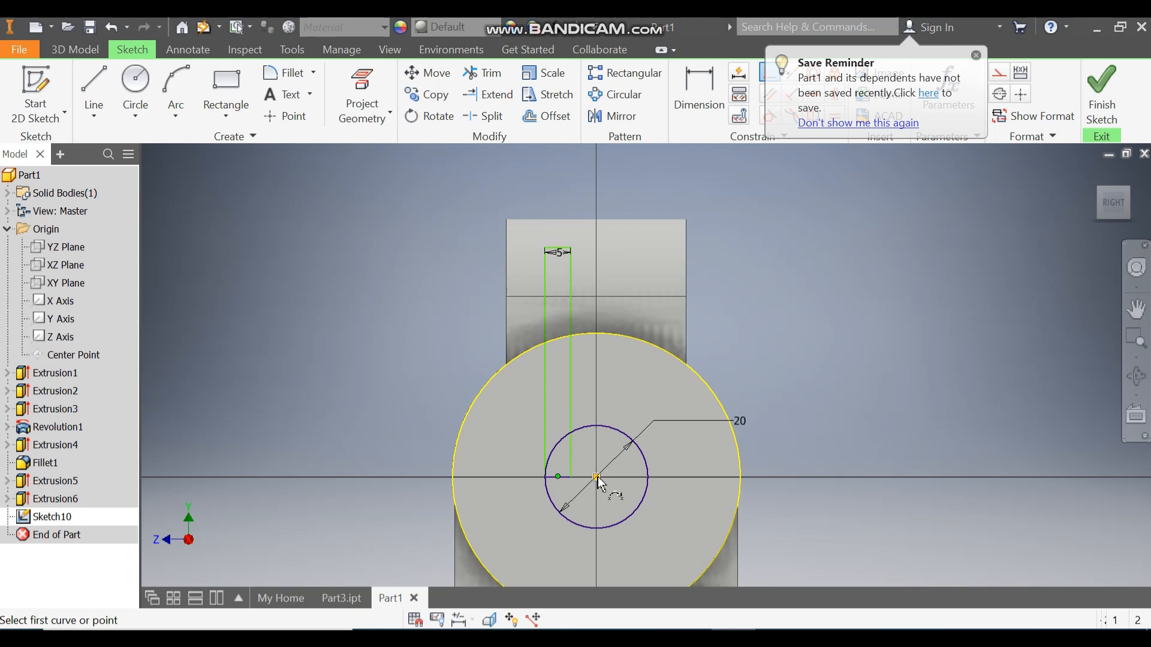
- Dimension the upright rectangle's height as 60 mm and finish the sketch
click(696, 83)
click(608, 310)
click(790, 343)
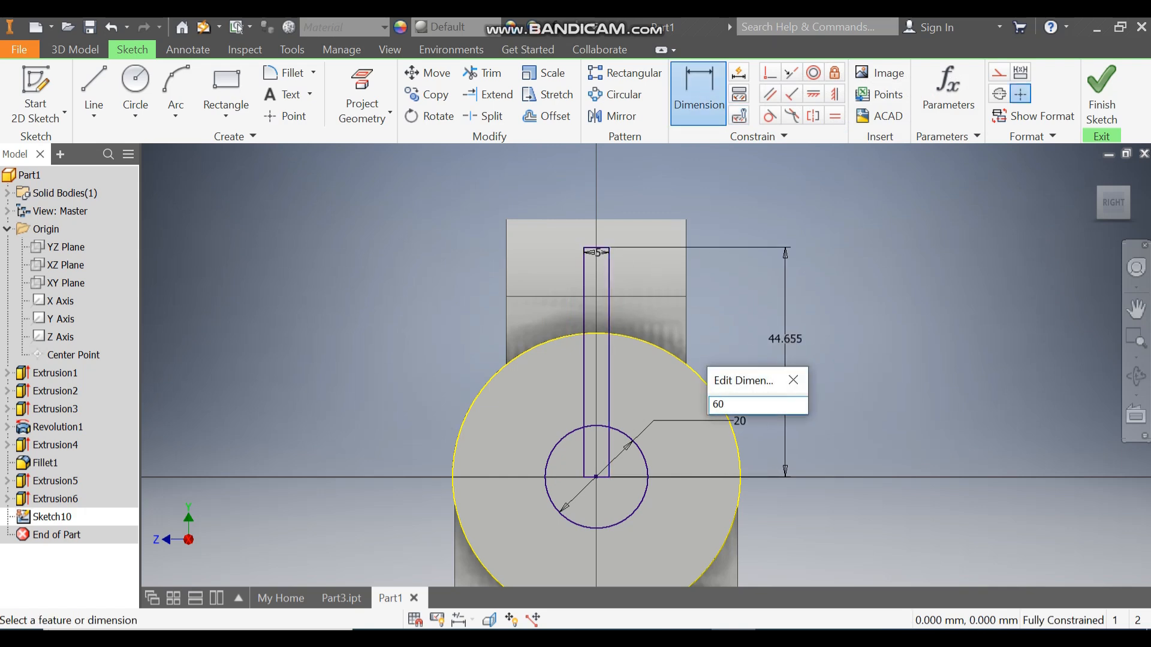
key(Return)
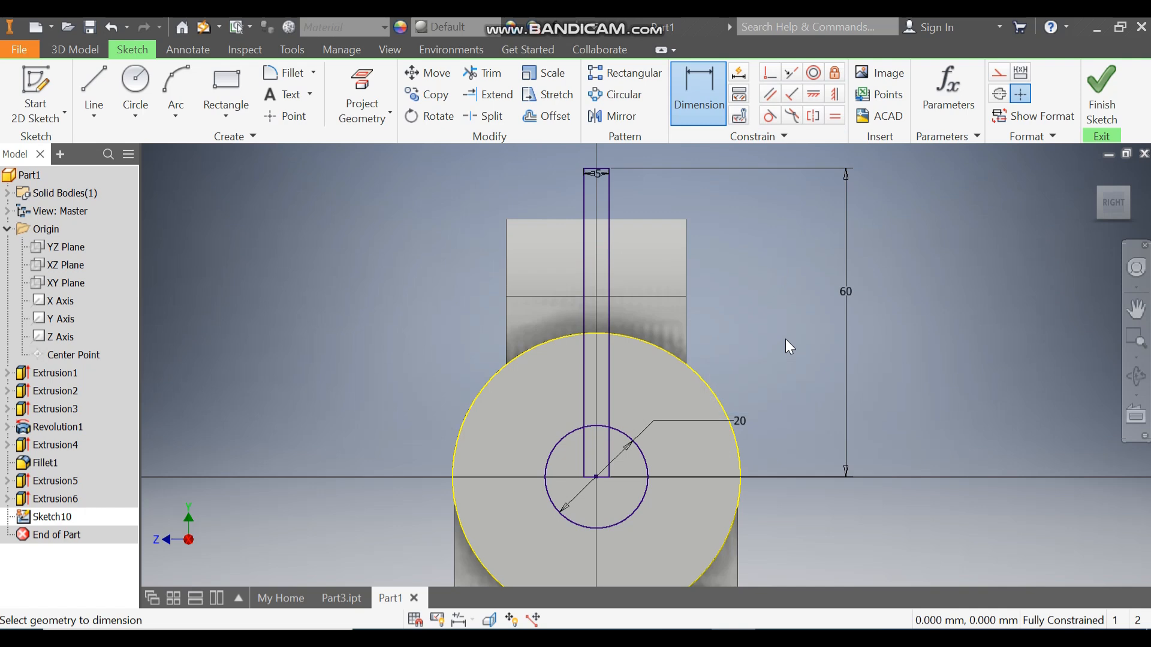
key(Escape)
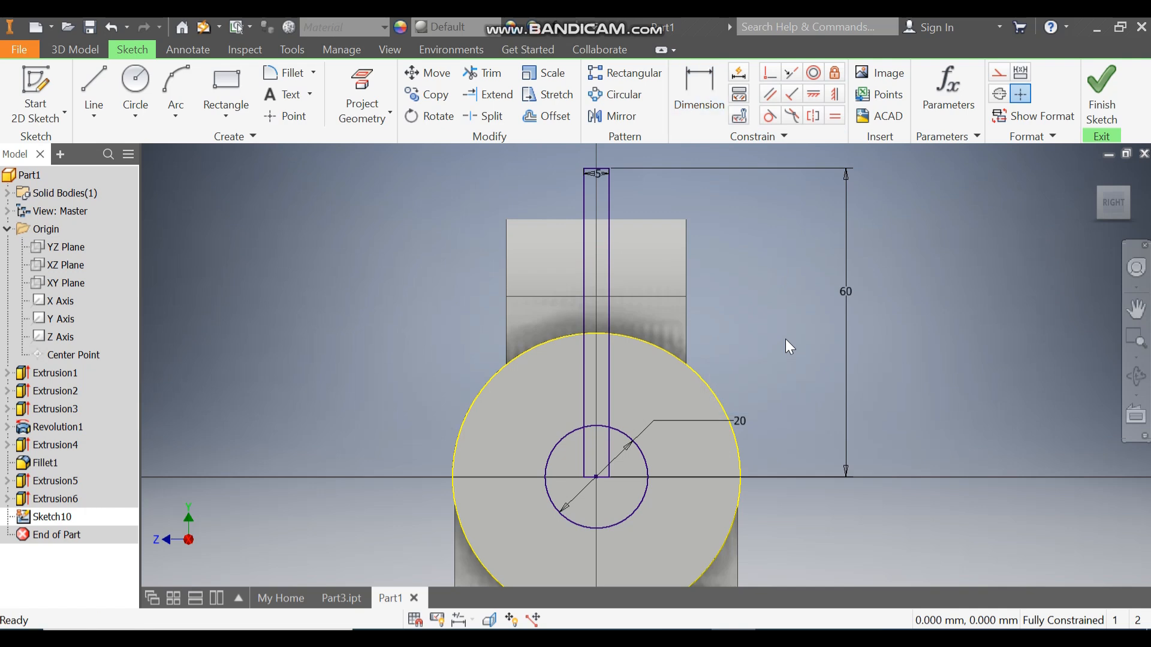
click(721, 379)
click(1005, 67)
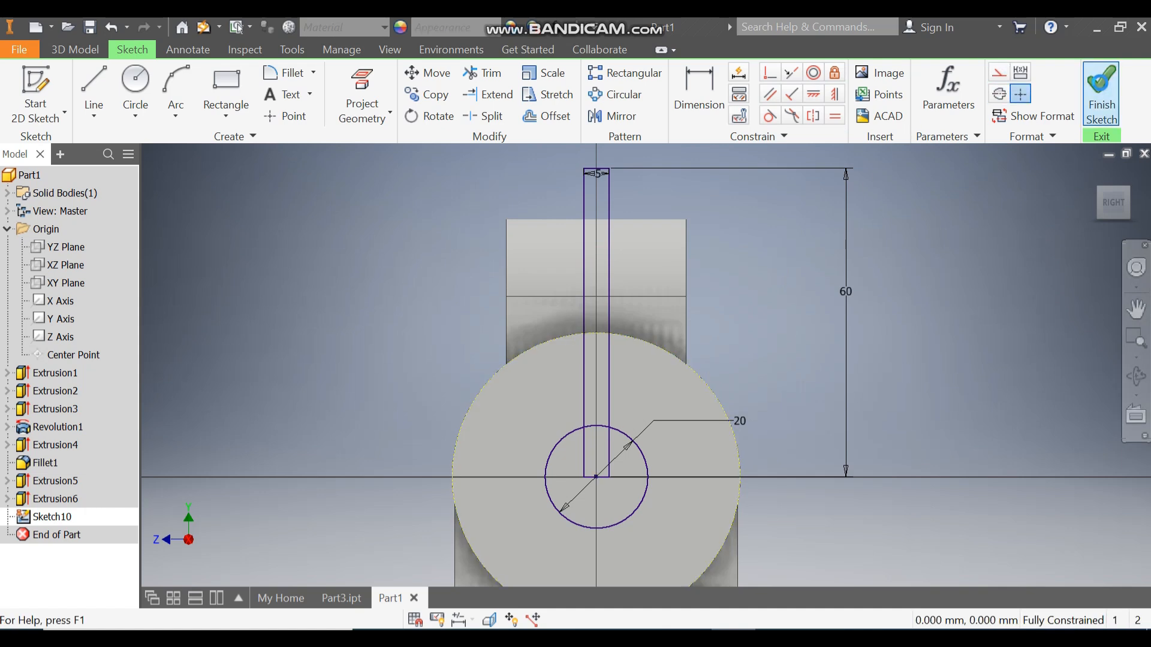
click(1102, 93)
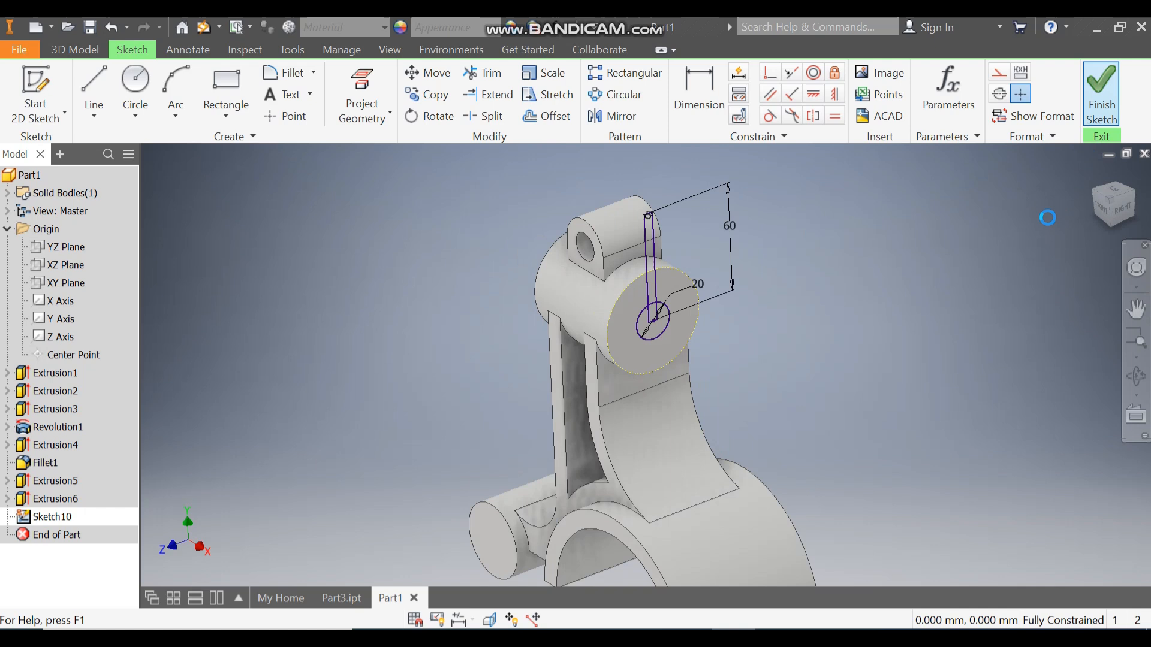
- Cut the 20 mm circle and the upright slot profile 75.5 mm back through the top cylinder and arched lug
click(69, 42)
click(96, 88)
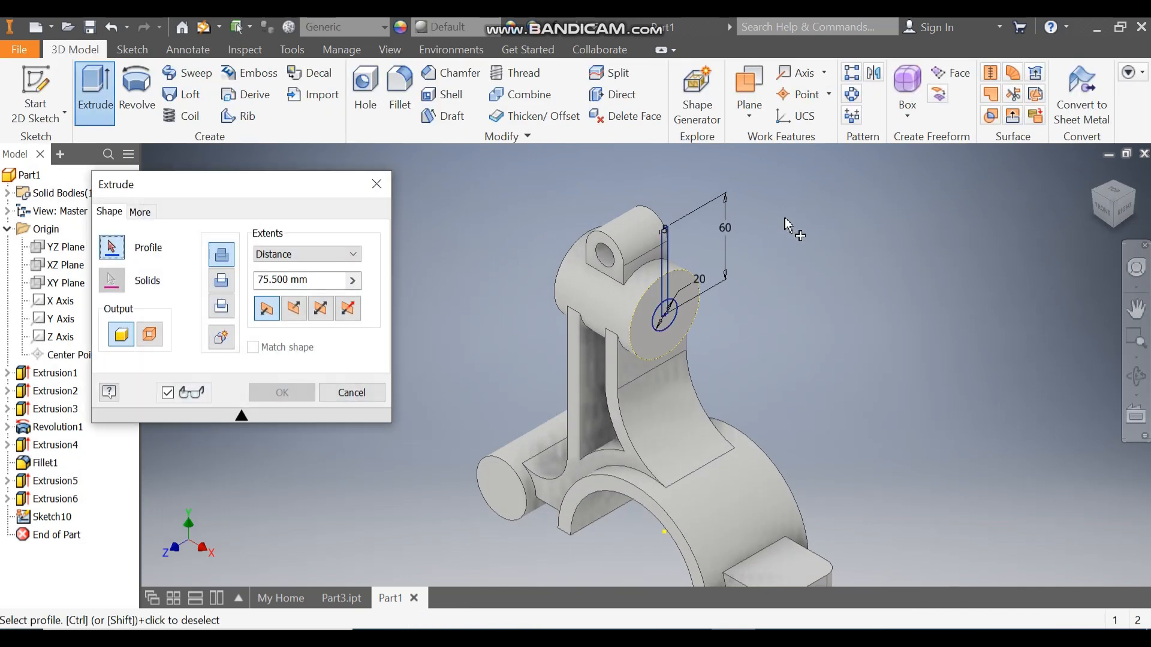
click(668, 270)
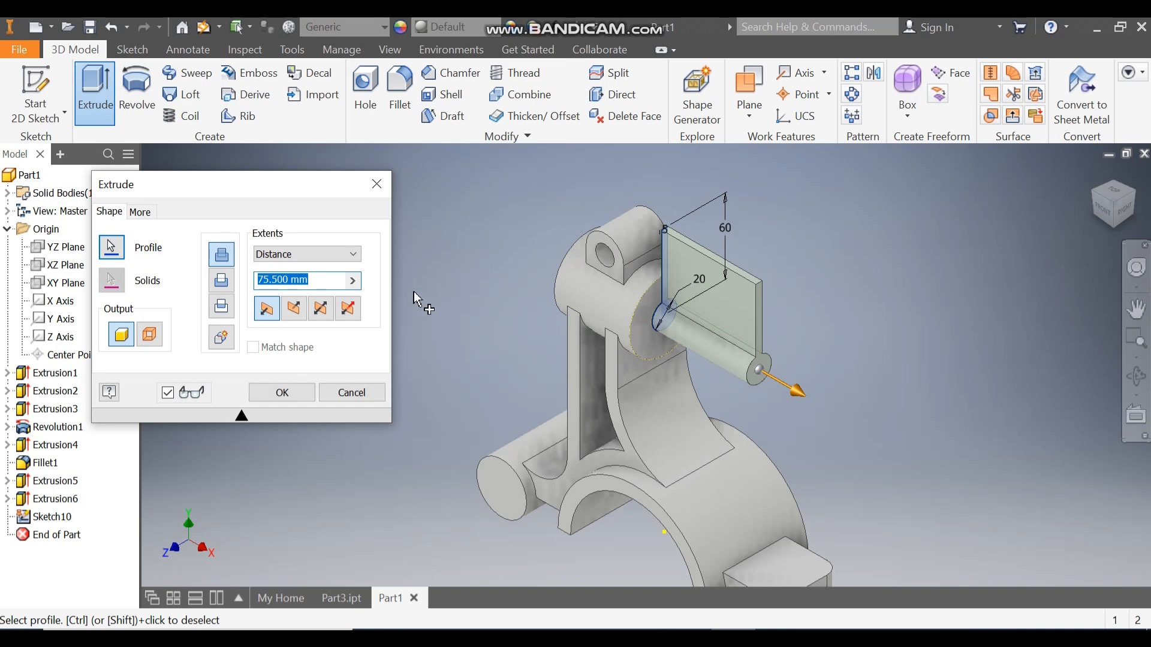
click(294, 313)
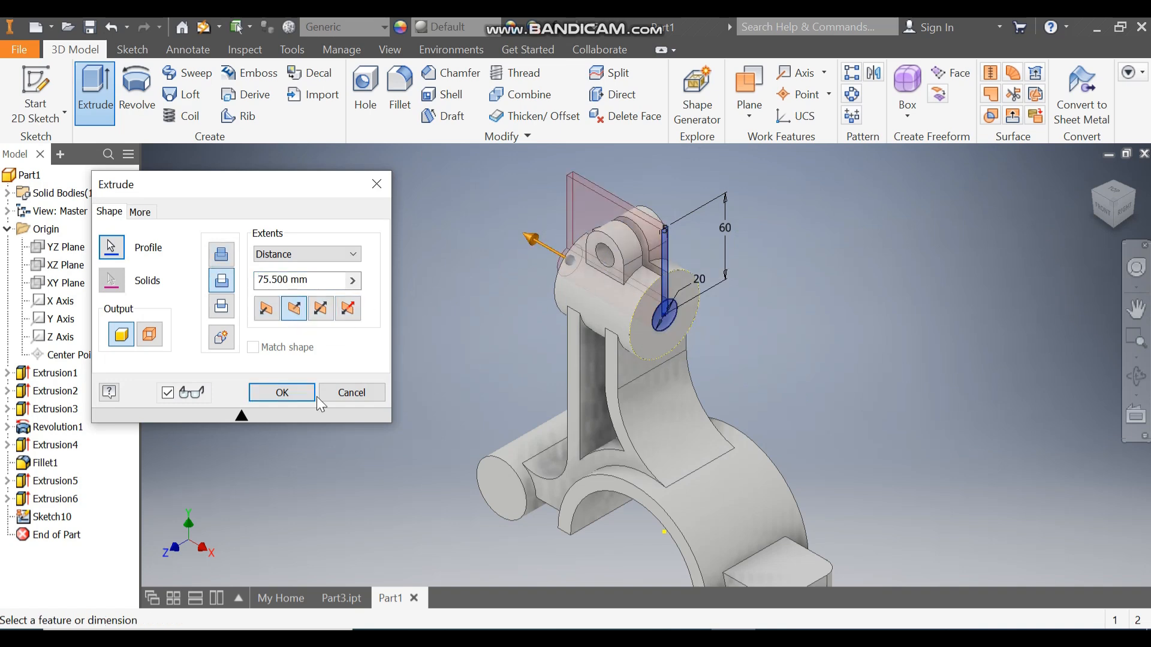
click(297, 396)
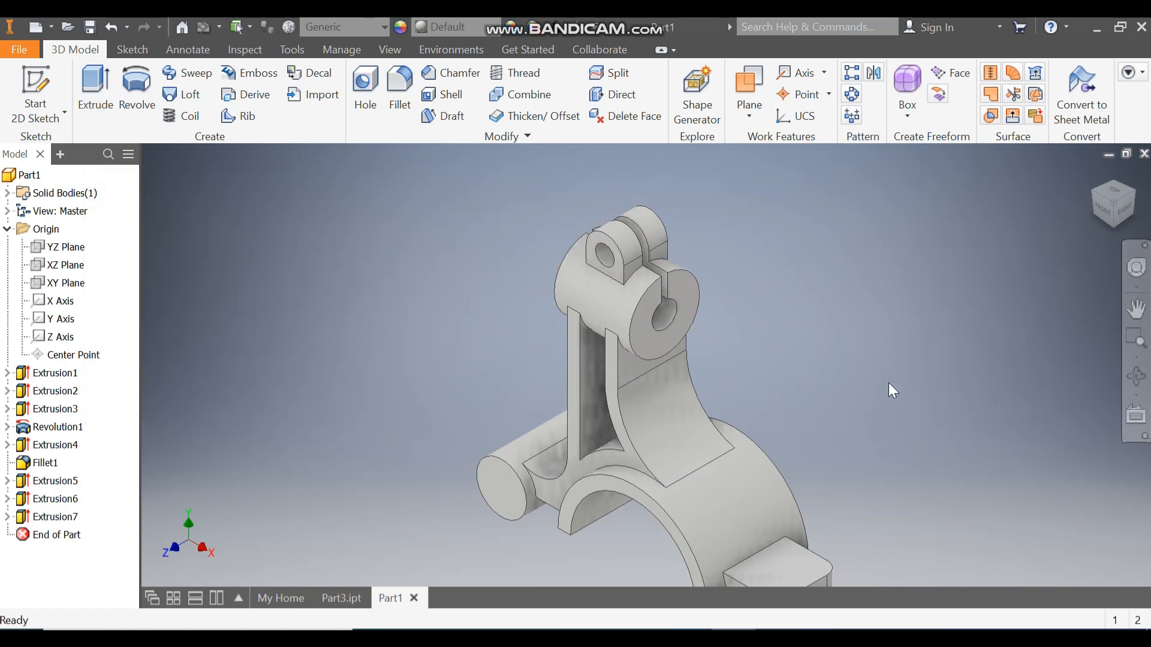
- Start a sketch on the top face of the rounded mounting lug and draw a 14 mm diameter circle near its middle
middle_drag(915, 419, 829, 272)
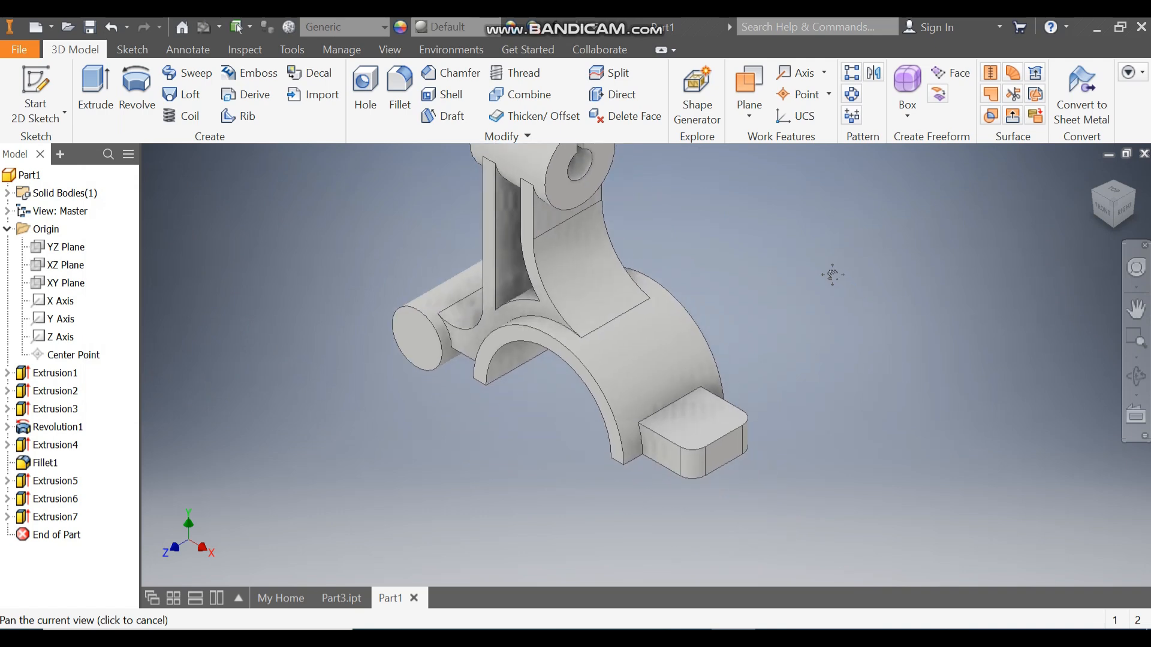
click(715, 430)
click(841, 409)
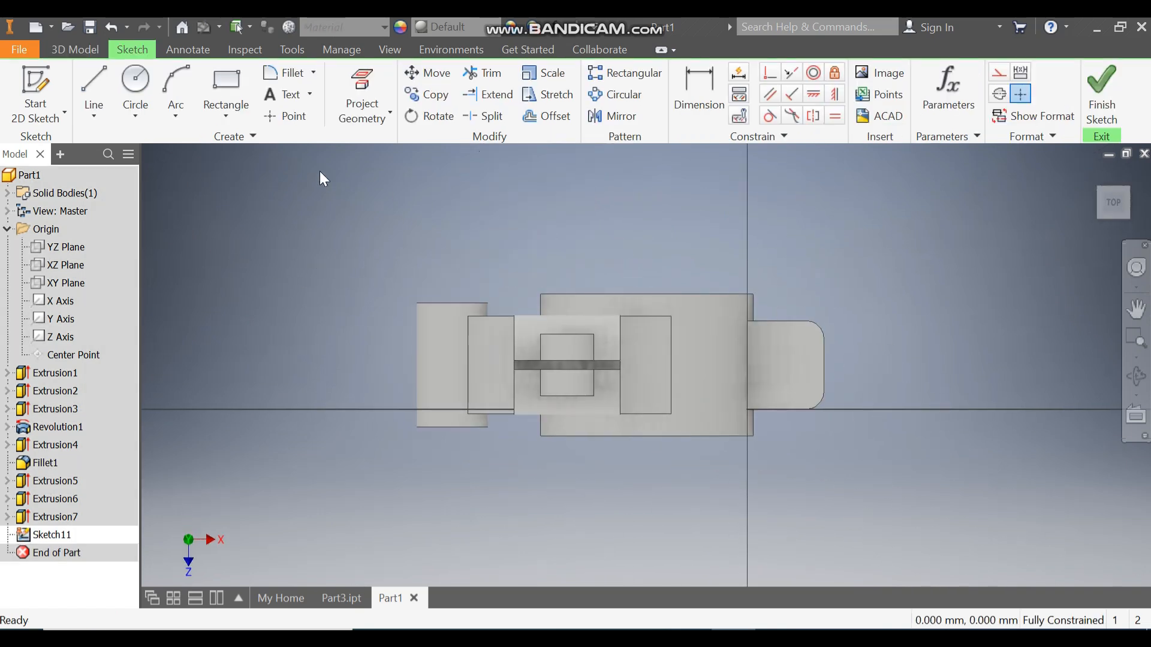
click(125, 80)
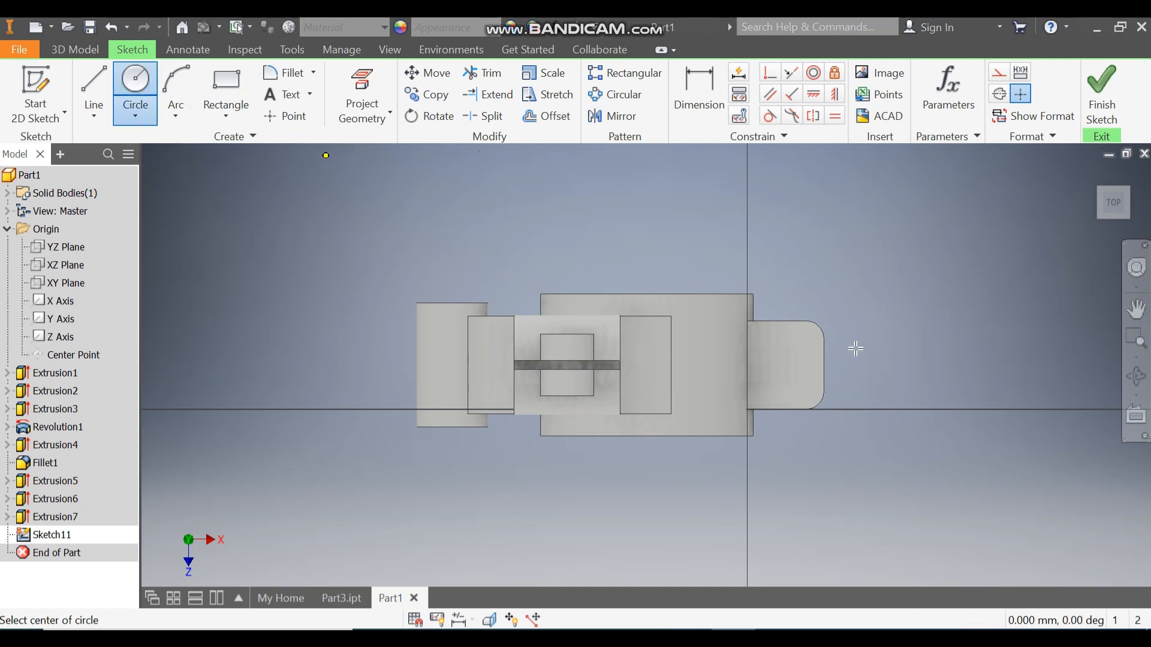
click(783, 370)
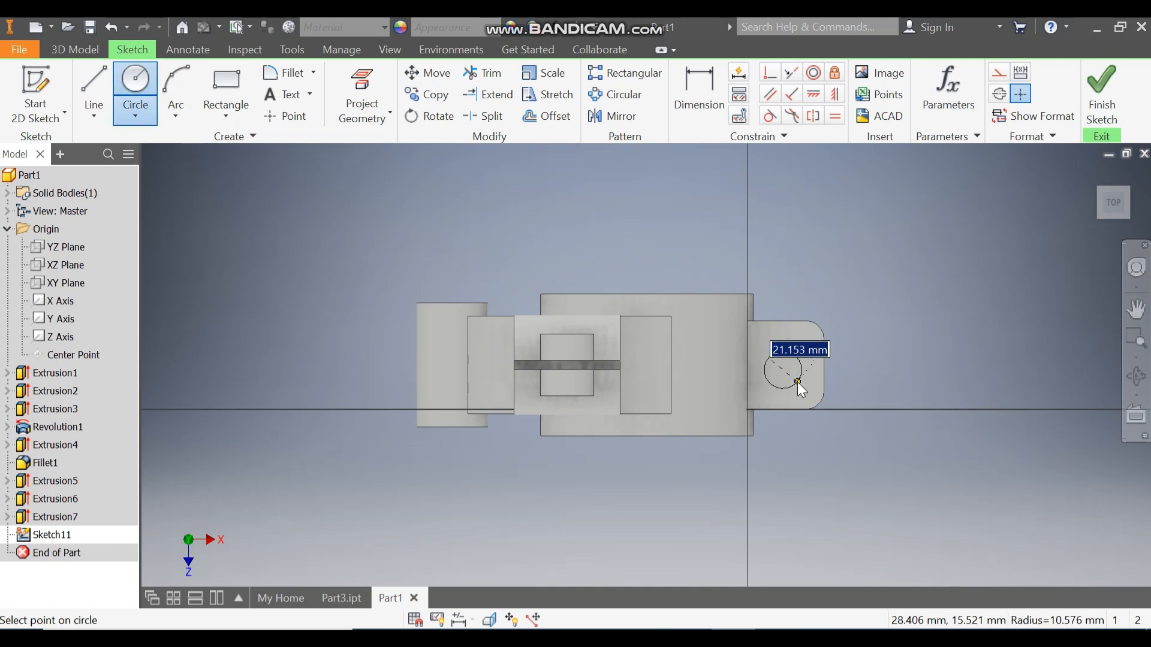
text(14)
key(Return)
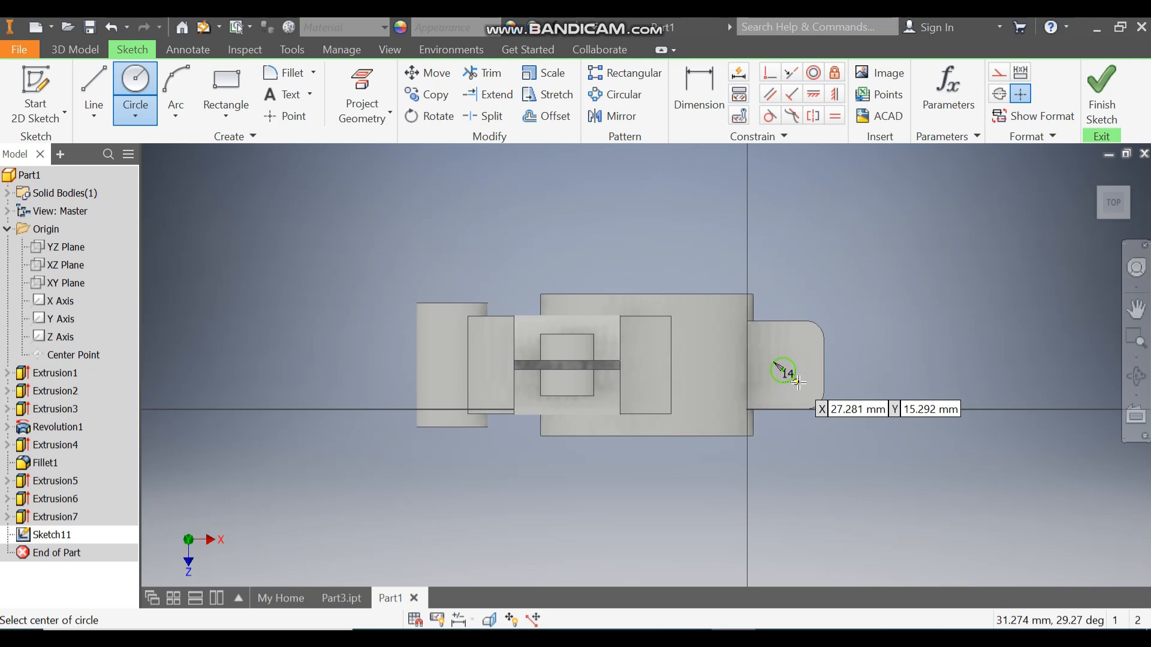
- Align the circle's centre vertically with the midpoint of the lug's side edge and horizontally with the midpoint of its outer edge
click(833, 94)
click(782, 324)
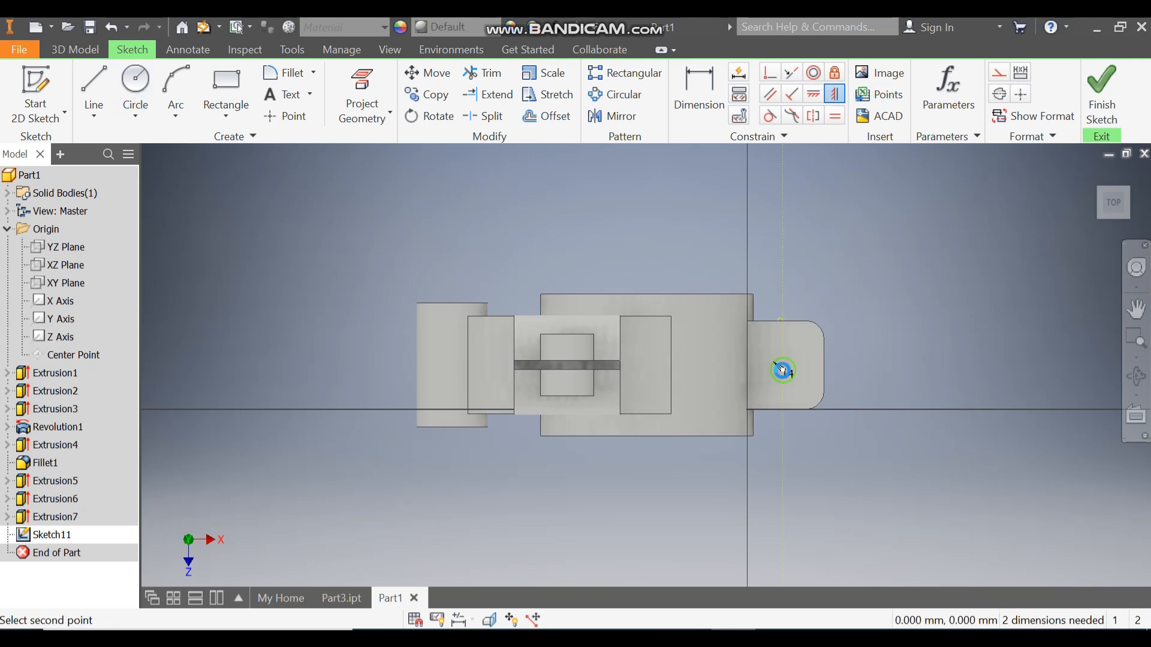
click(783, 370)
click(813, 95)
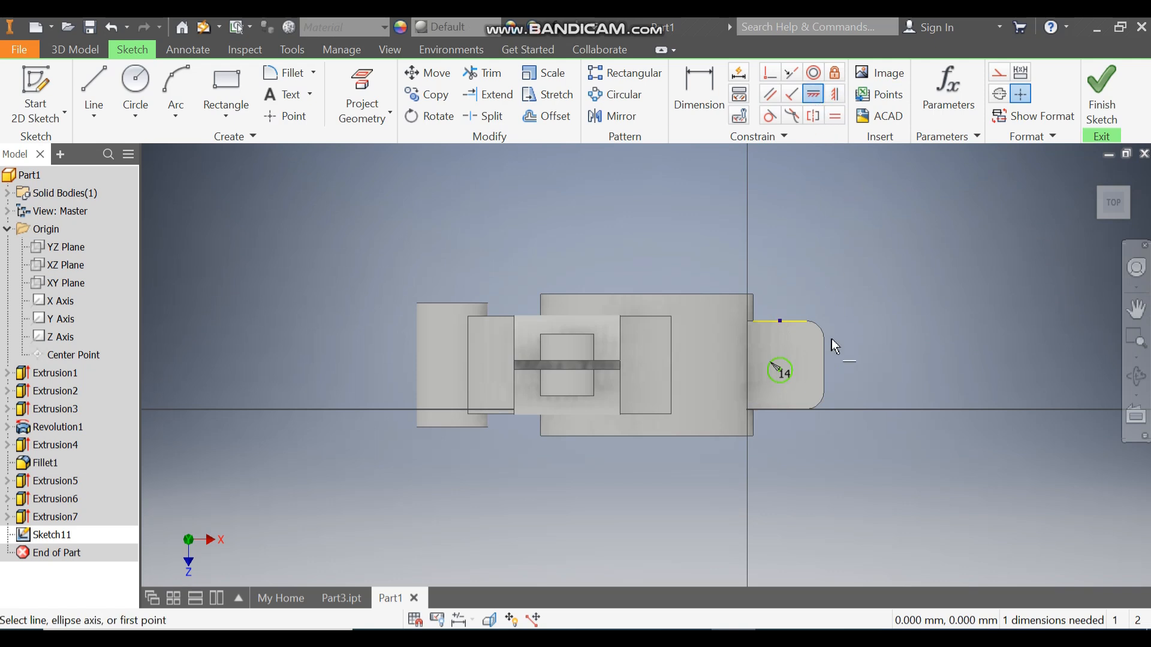
click(824, 365)
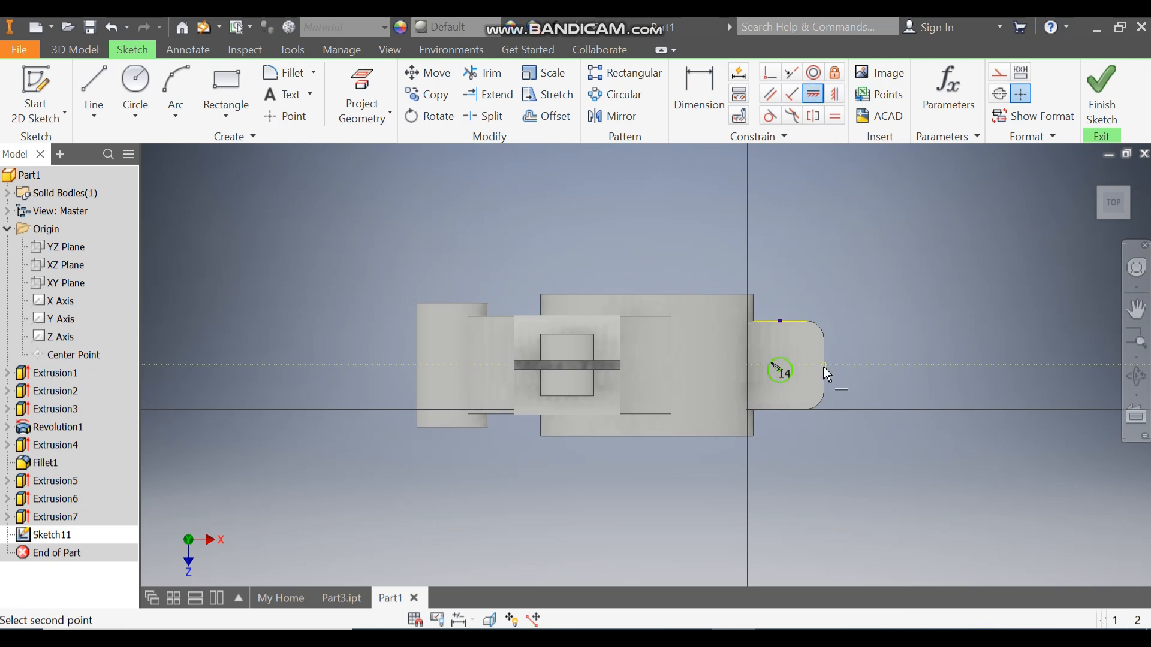
click(780, 370)
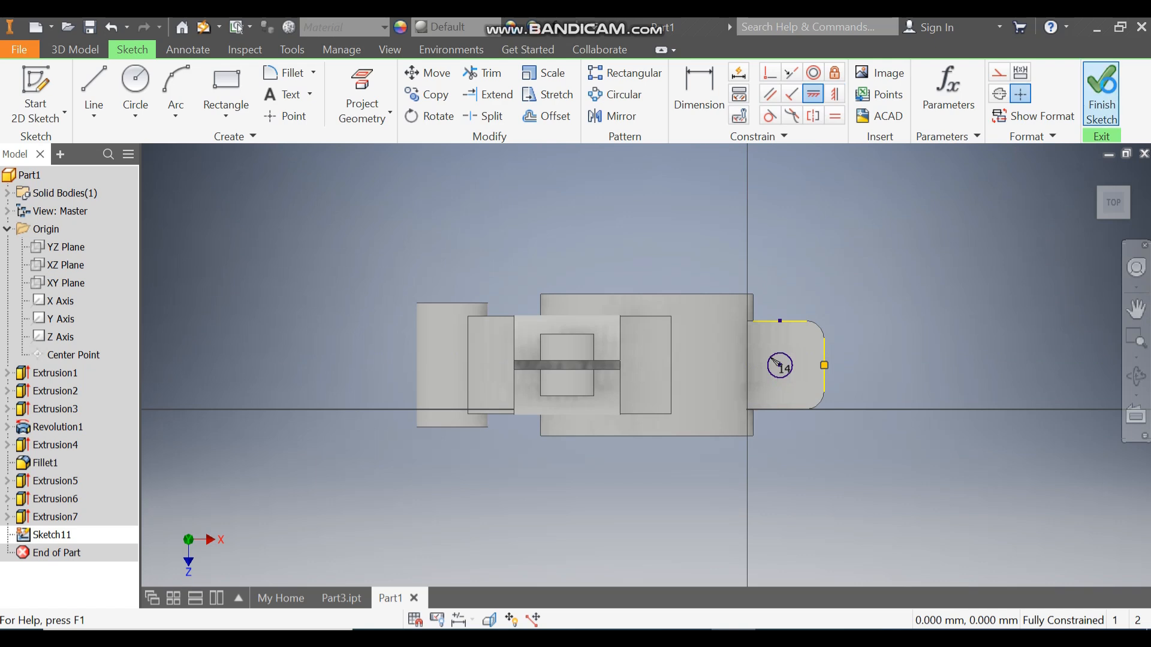
- Finish the sketch and cut the 14 mm circle 75.5 mm down through the mounting lug
click(1102, 93)
click(96, 96)
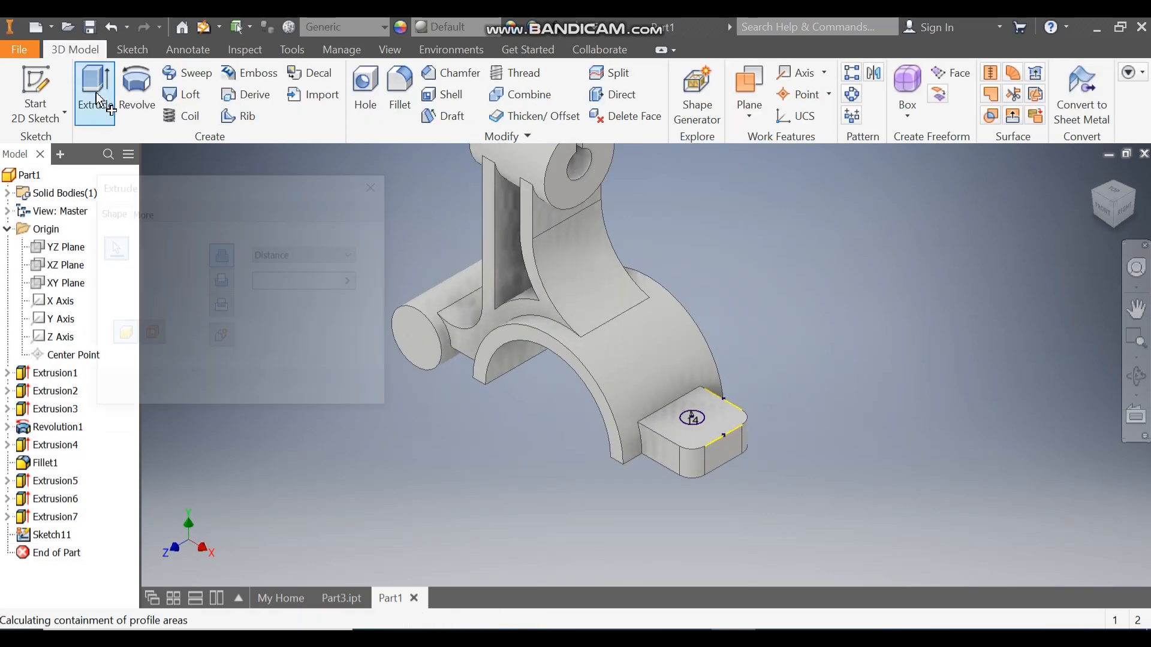
click(294, 312)
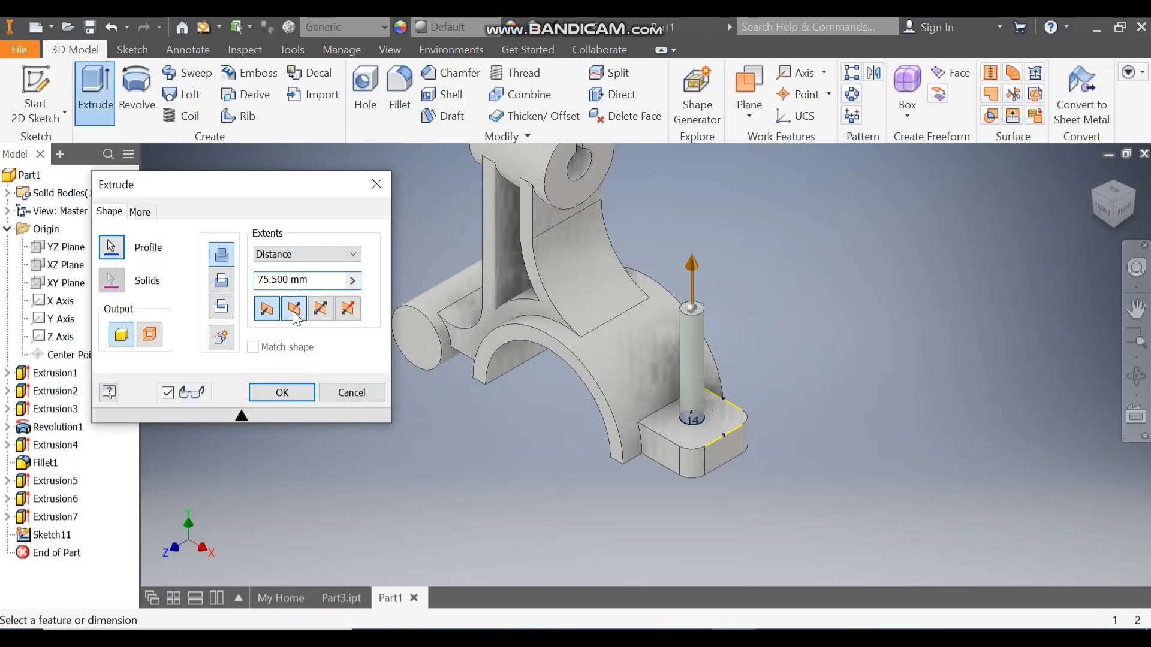
click(287, 393)
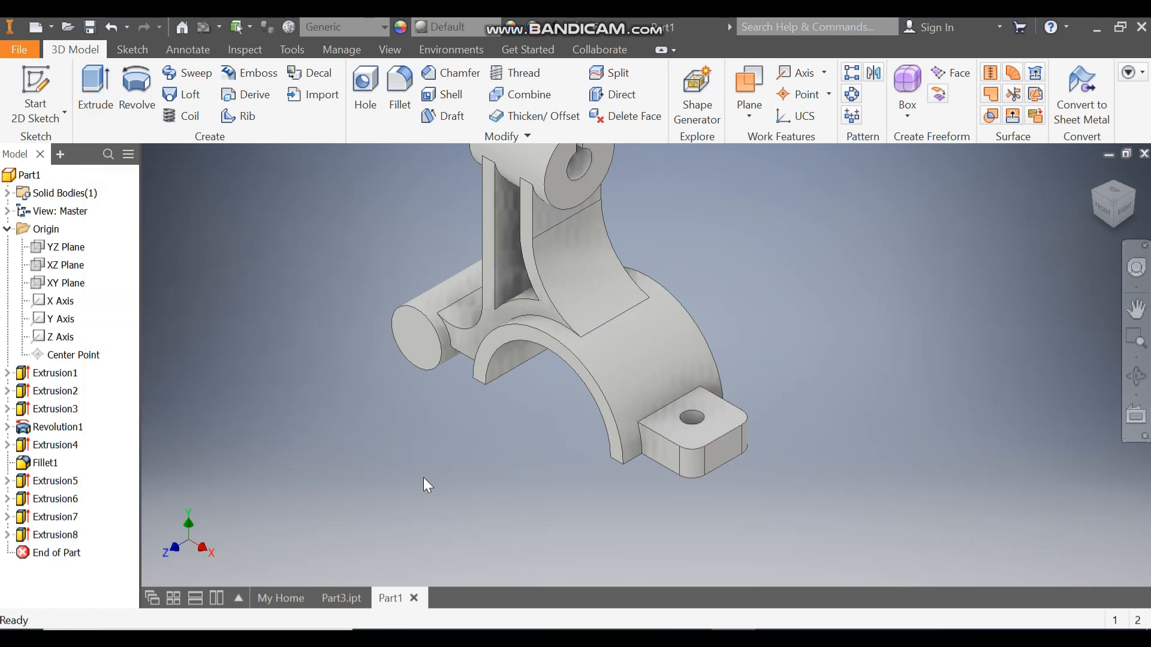
- Start a sketch on the small lower cylinder's front face and draw a concentric 20 mm diameter circle
click(413, 332)
click(538, 314)
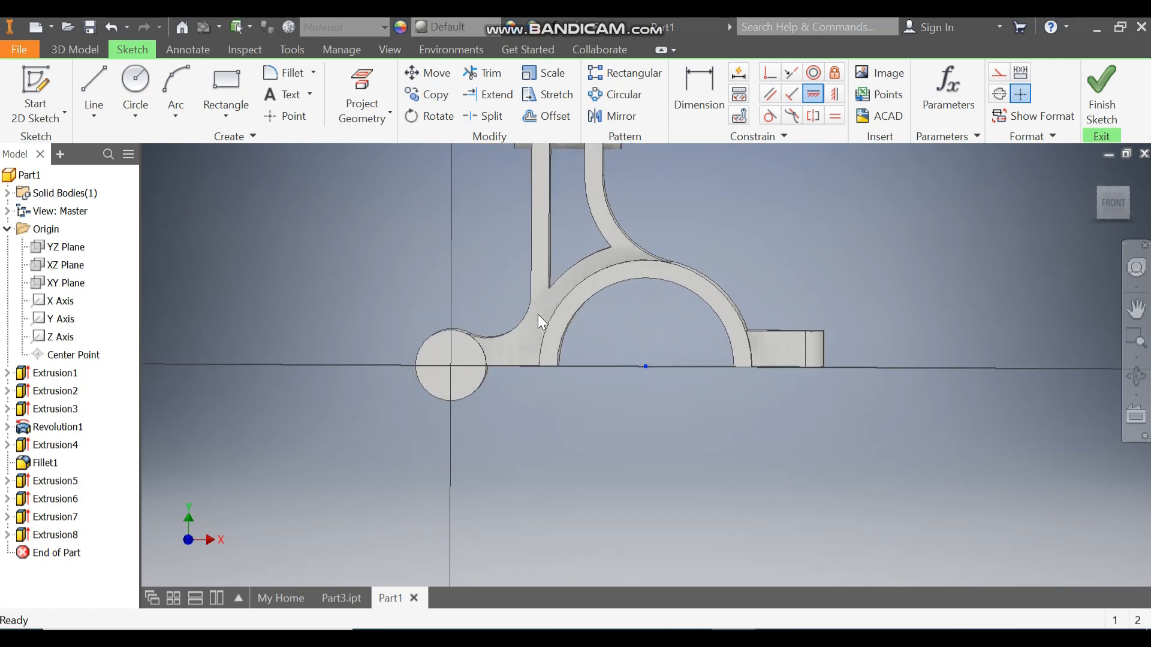
click(135, 90)
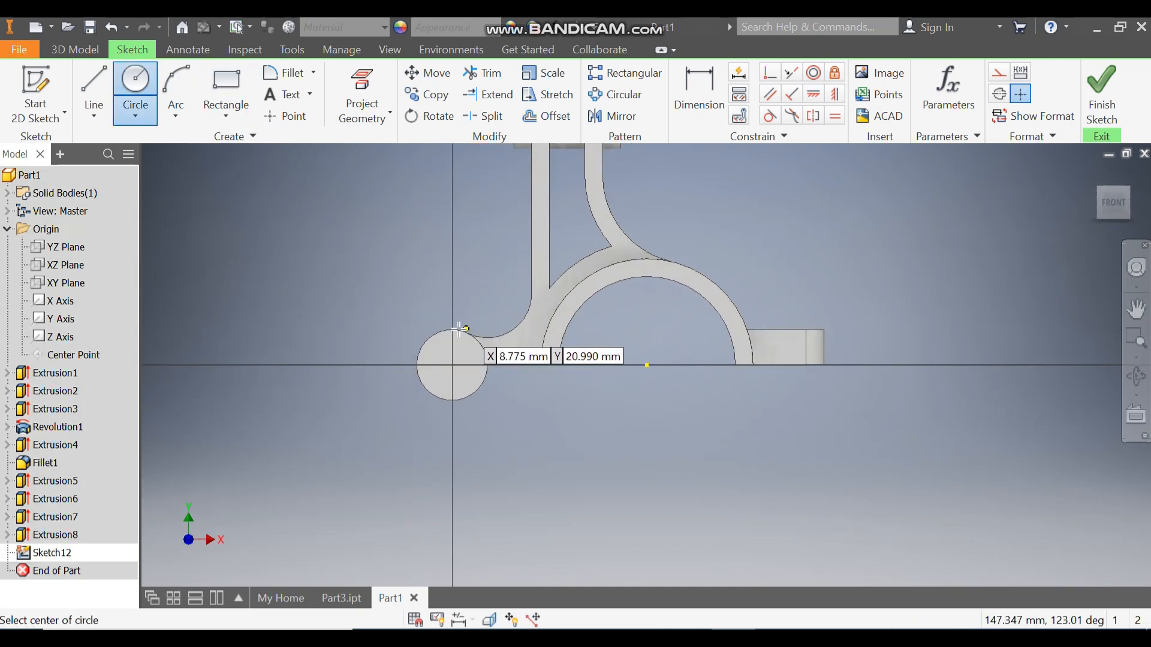
click(452, 365)
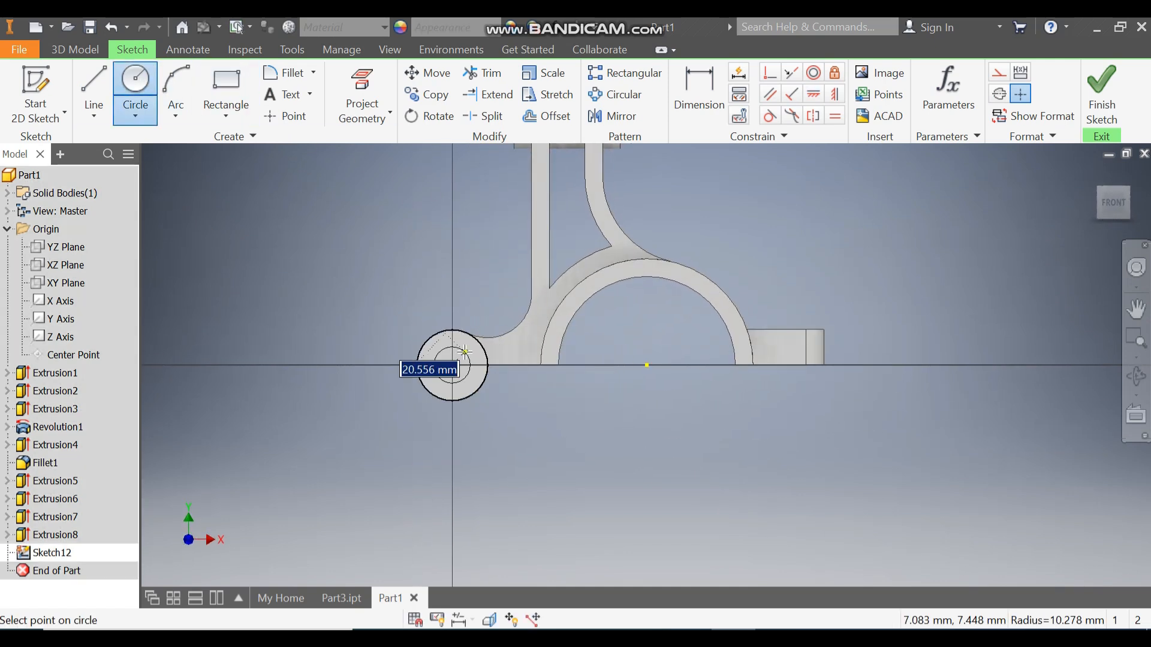
text(20)
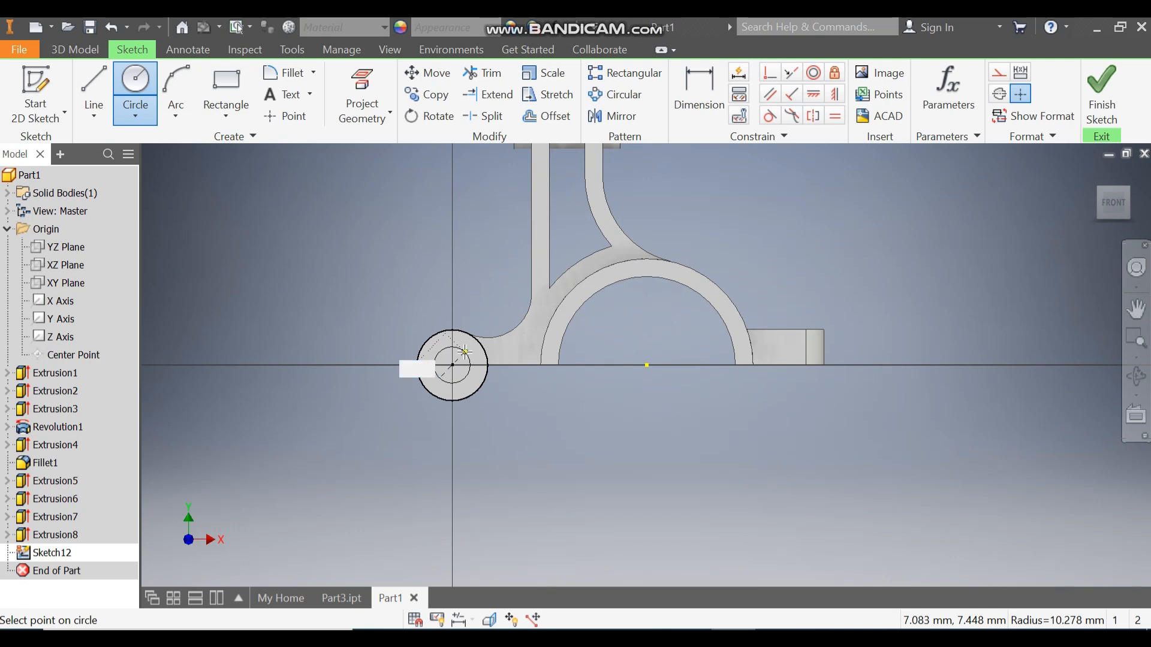
key(Return)
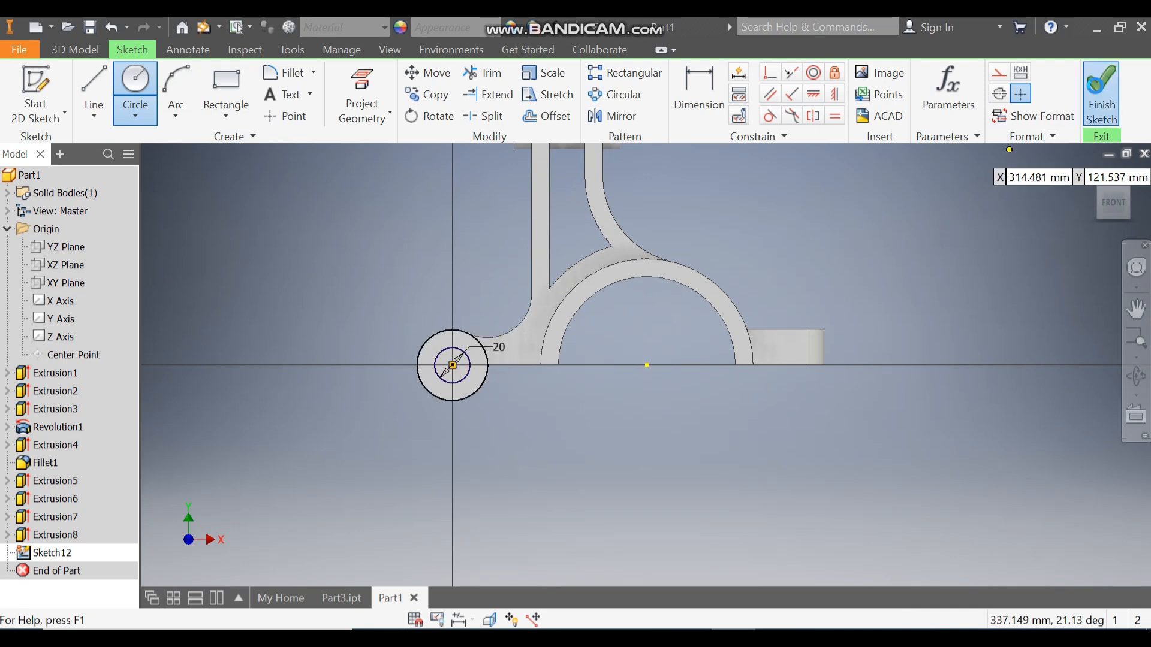
- Finish the sketch and cut the 20 mm circle 75.5 mm back through the small lower cylinder
click(1102, 96)
click(94, 84)
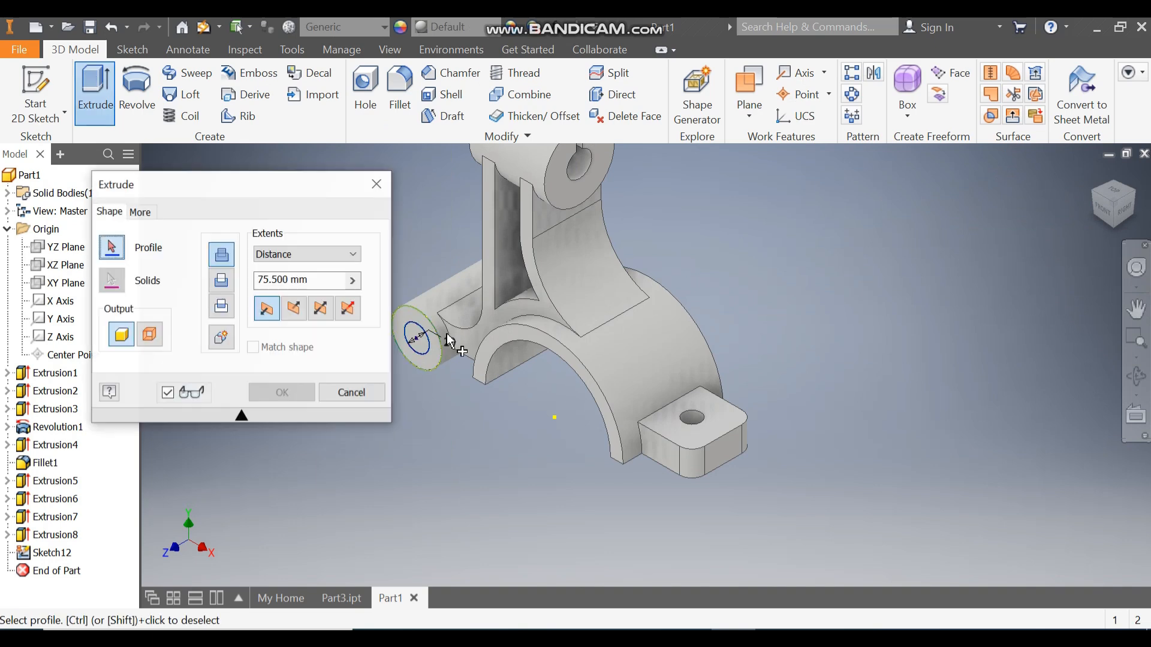
scroll(391, 338, down, 4)
click(454, 343)
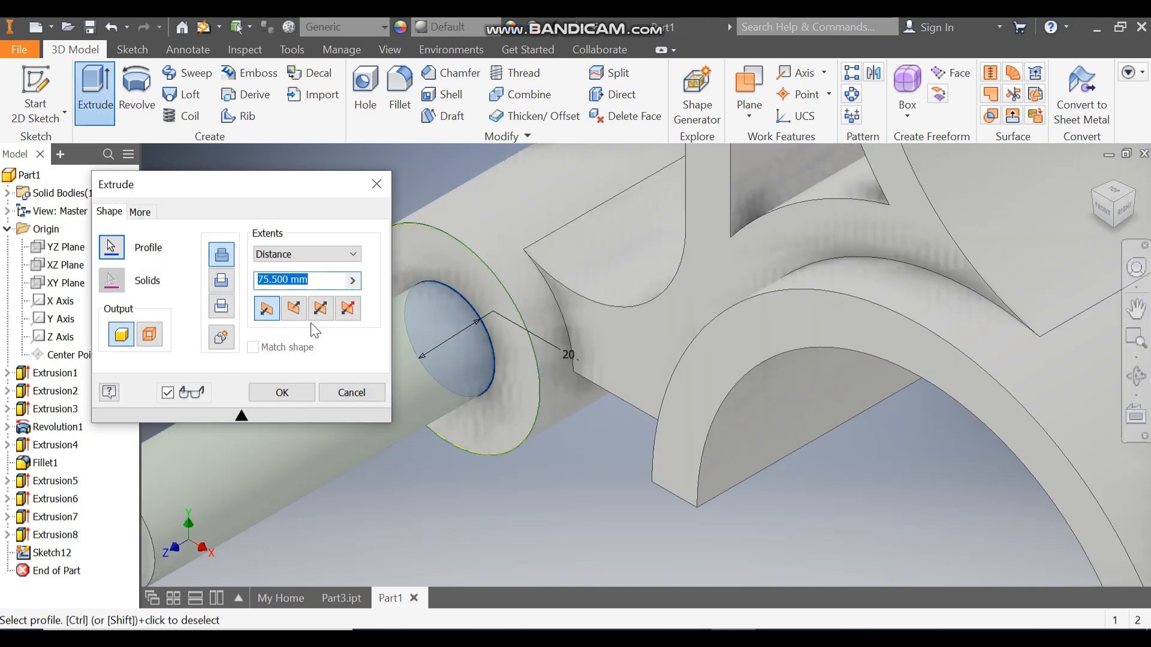
click(293, 308)
scroll(723, 336, up, 3)
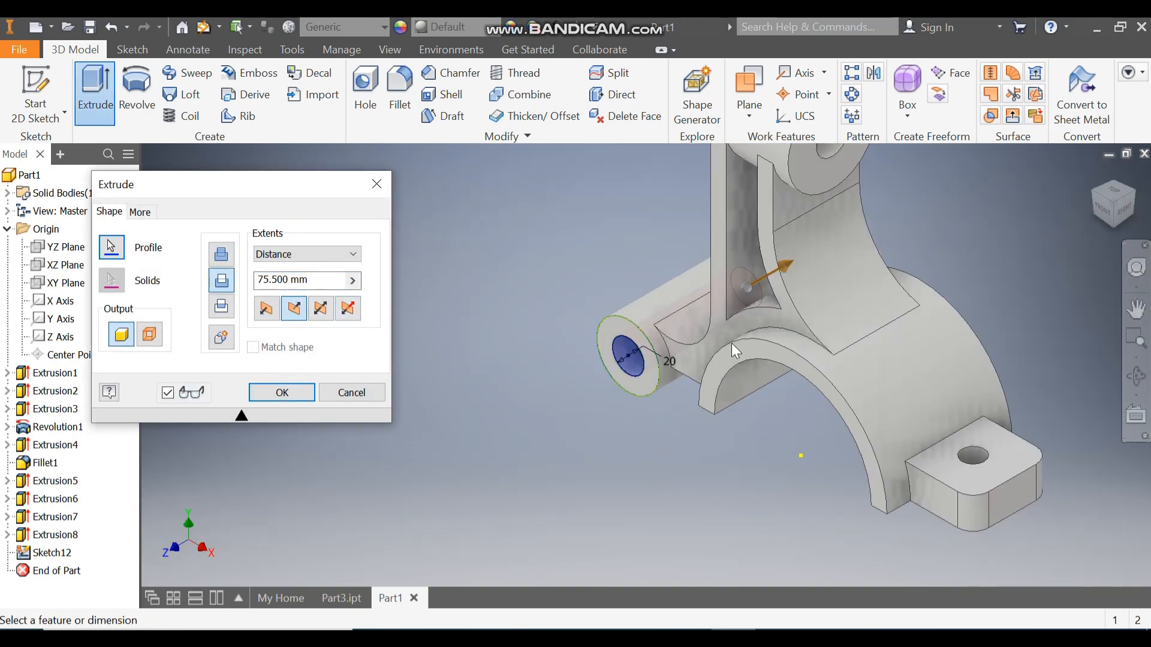
click(1096, 193)
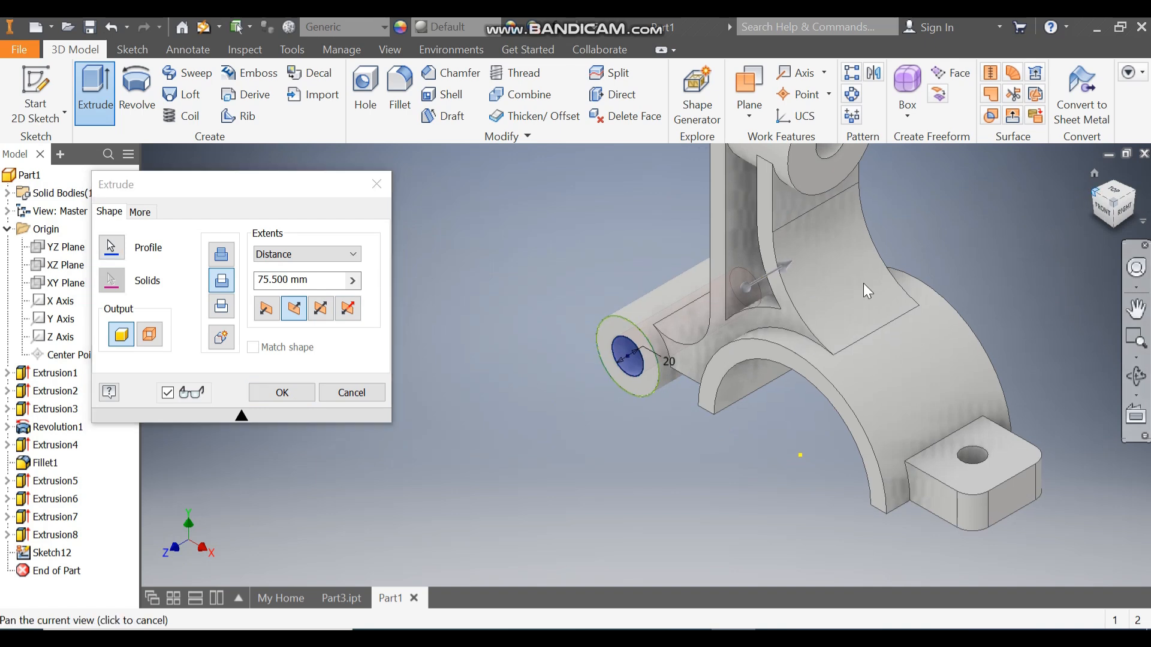
drag(515, 446, 454, 422)
click(293, 392)
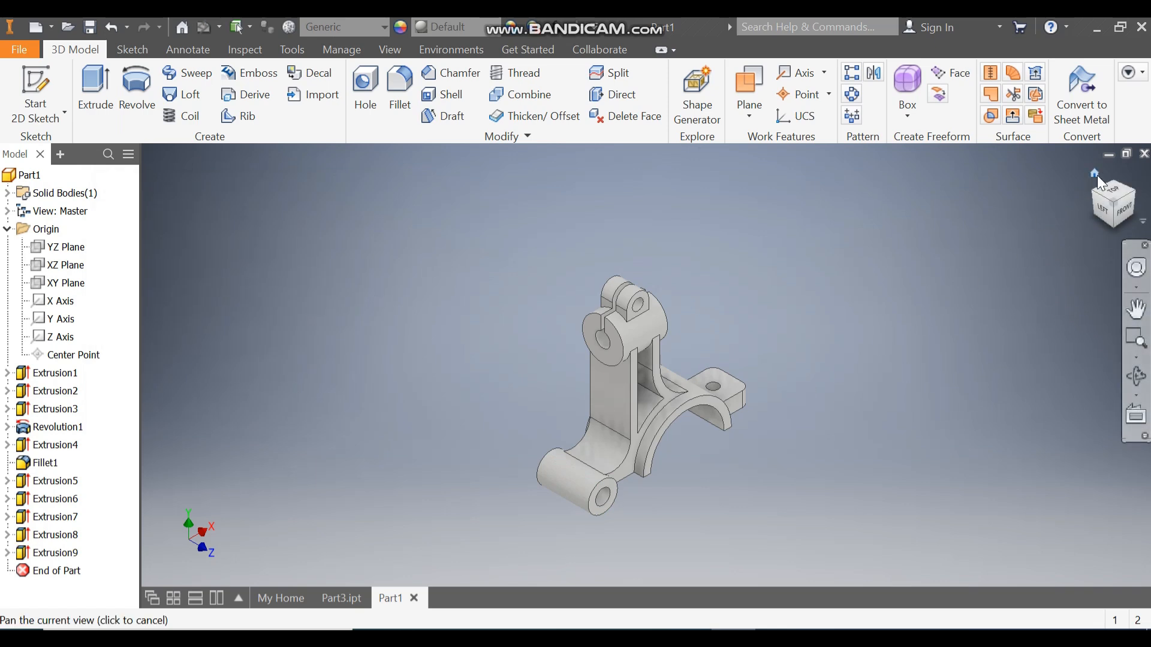
- Return the model to its home view and set the part's appearance to Cyan
click(1098, 175)
scroll(805, 434, down, 2)
middle_drag(805, 435, 813, 438)
scroll(814, 439, down, 2)
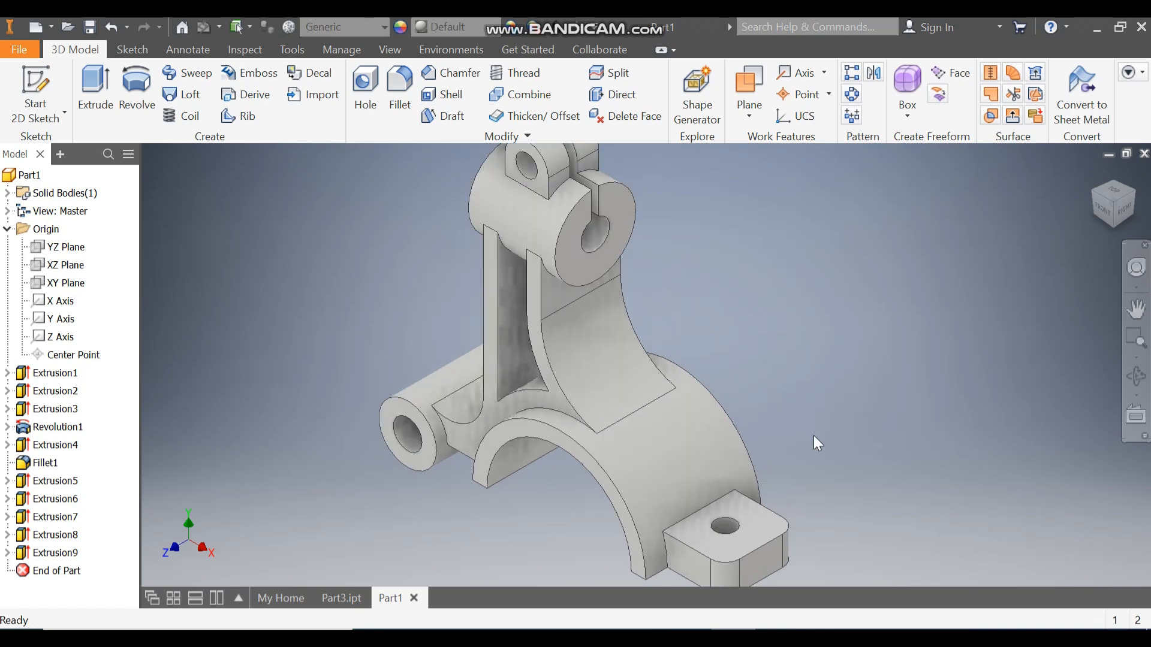
scroll(710, 260, up, 2)
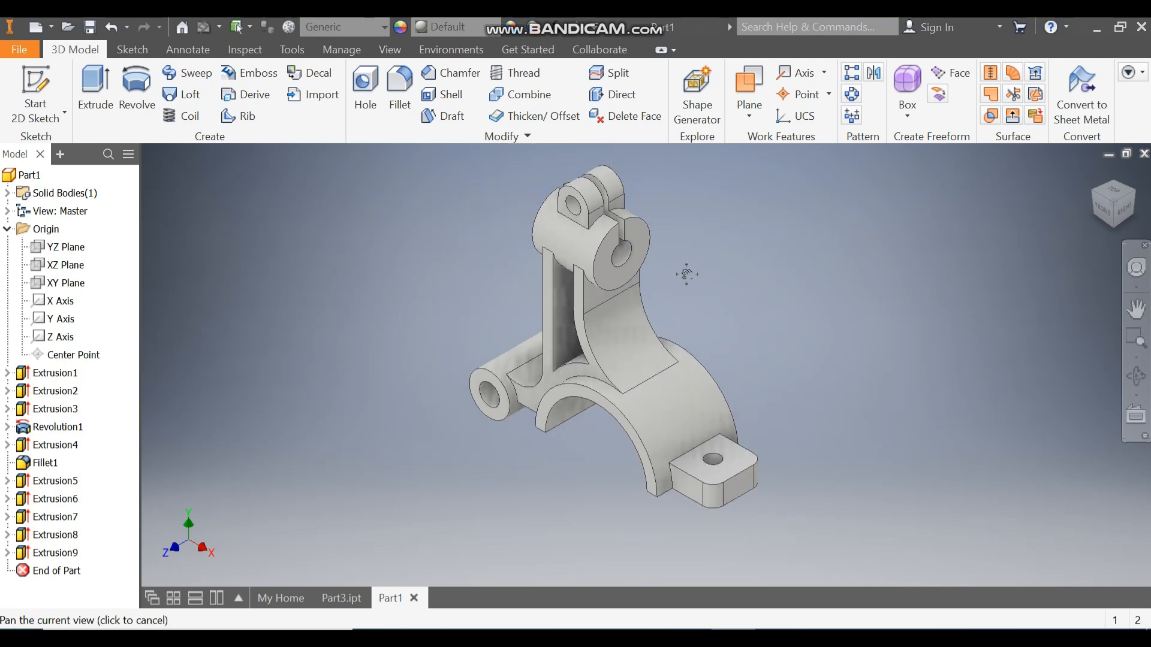
middle_drag(685, 272, 666, 279)
click(456, 26)
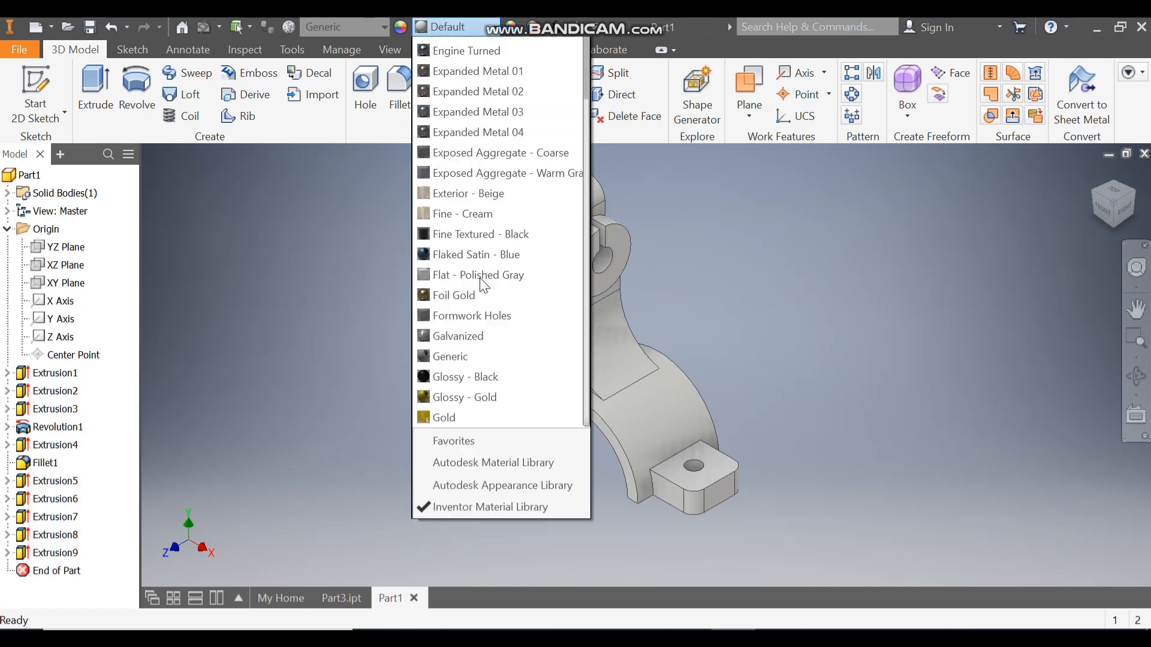
scroll(480, 278, up, 5)
click(480, 256)
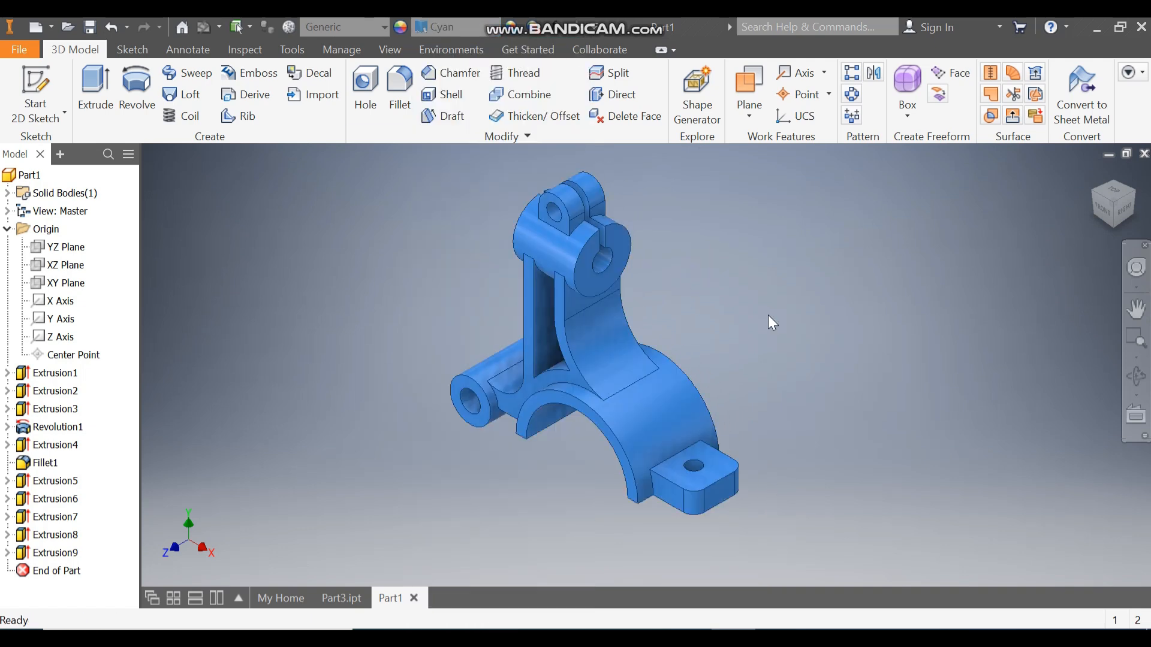
scroll(684, 321, down, 2)
middle_drag(685, 321, 646, 348)
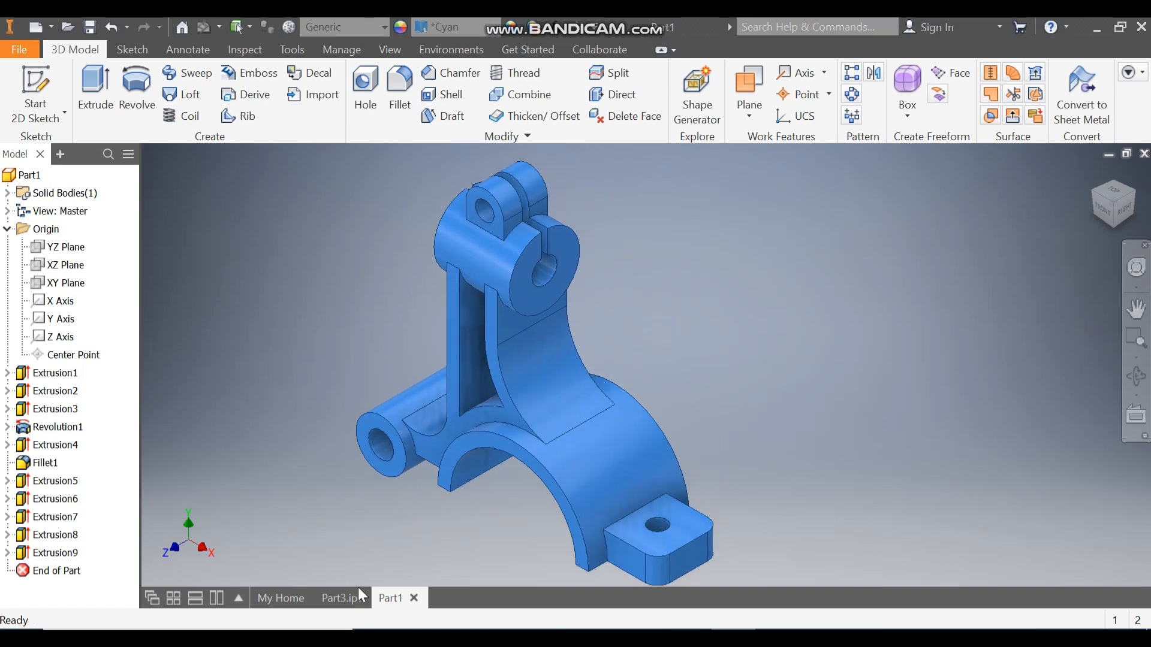
- Check the Part3.ipt reference and fillet Part1's two upright edges between the mounting lug and half ring with a 10 mm radius
click(343, 597)
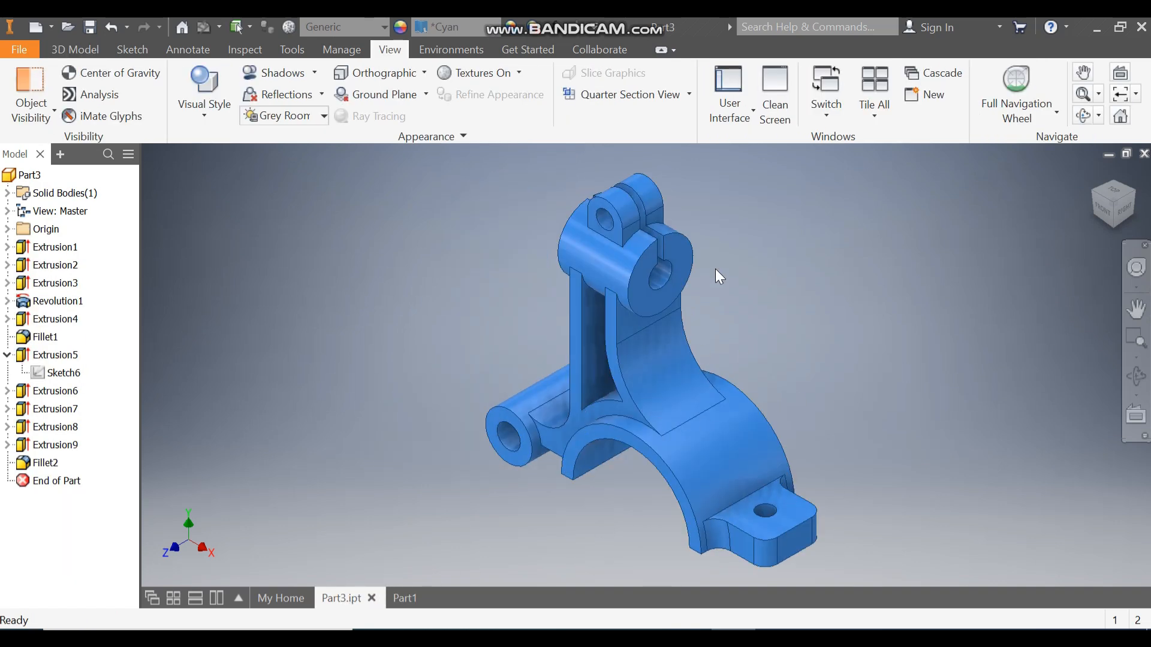
click(405, 599)
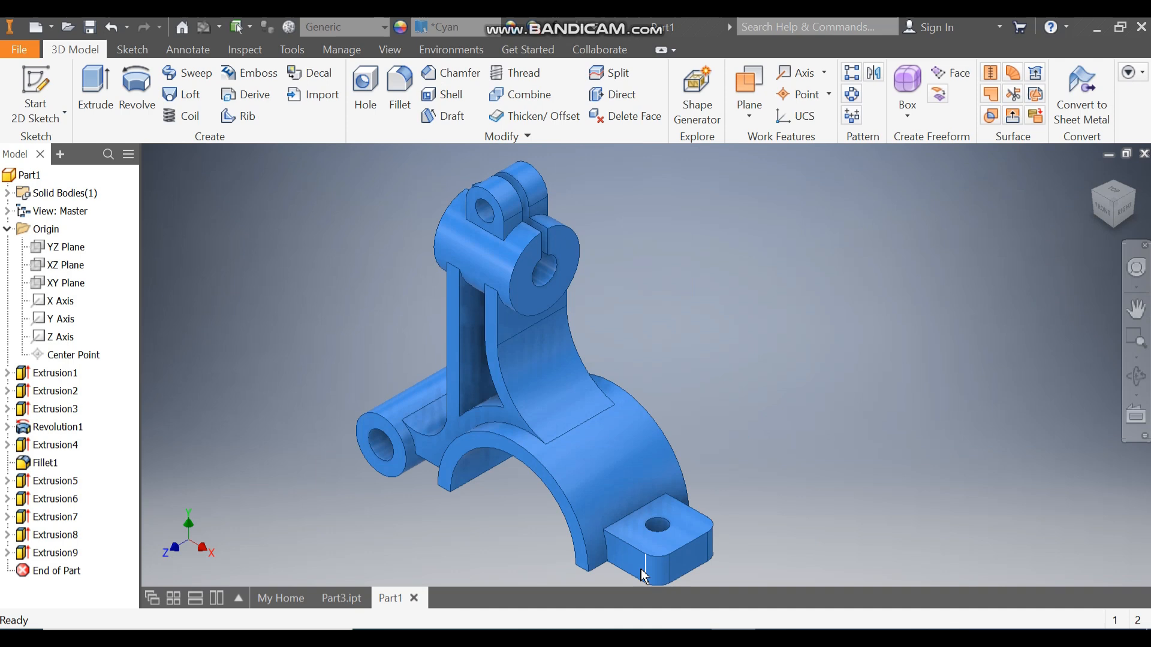
click(611, 555)
click(630, 535)
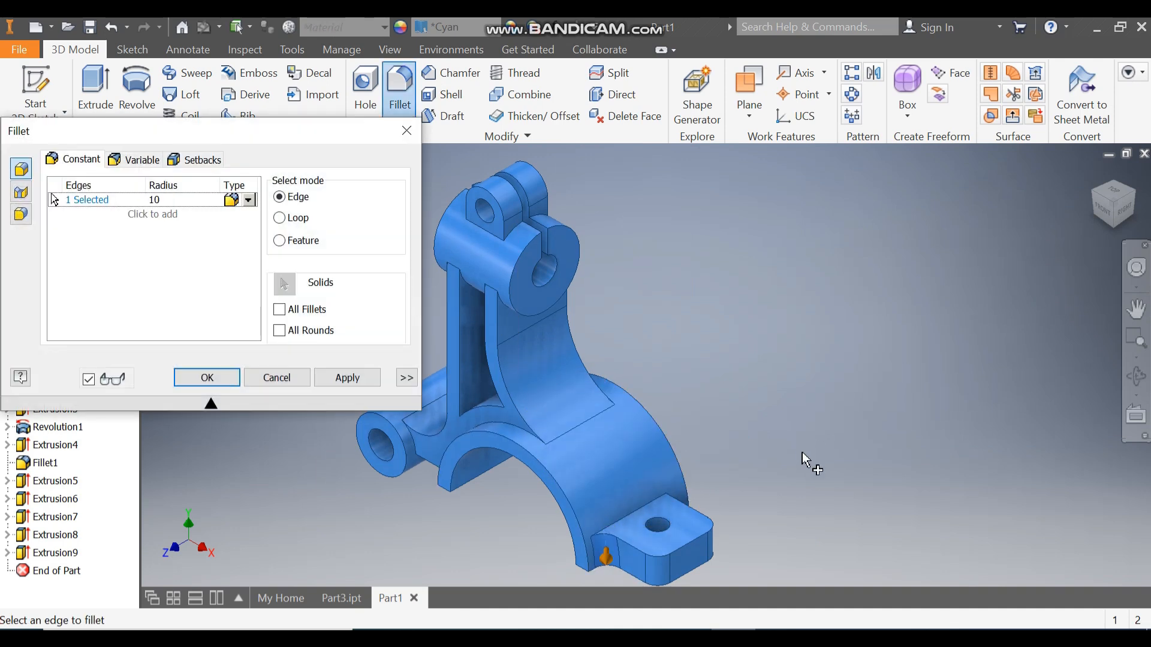
key(F2)
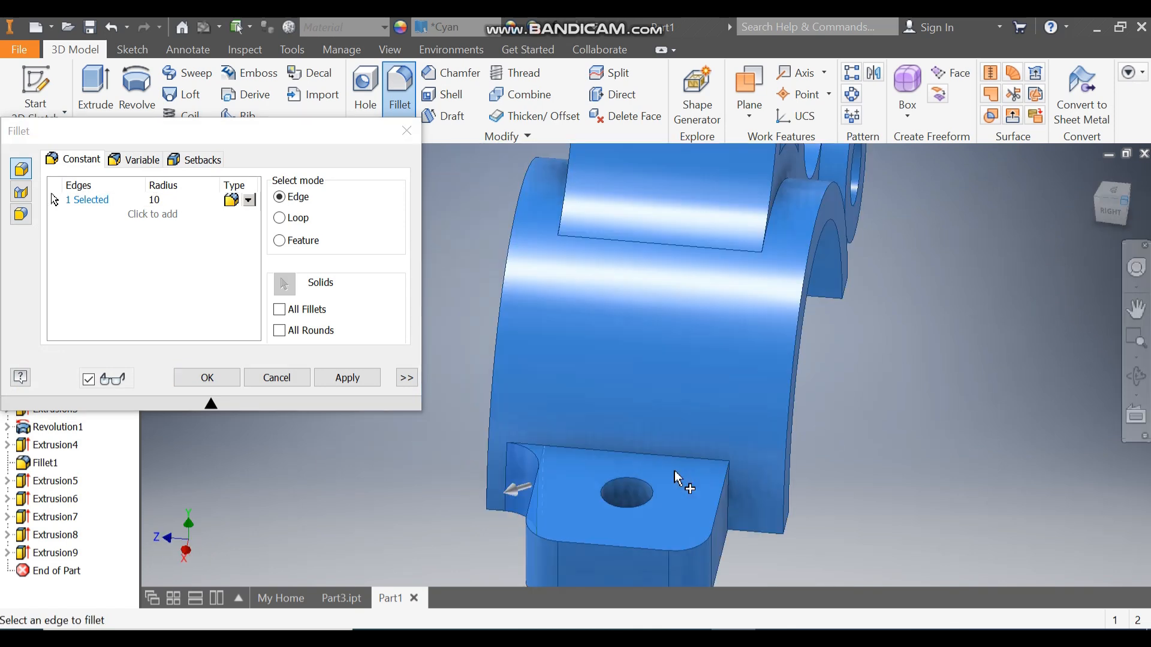
scroll(585, 363, up, 4)
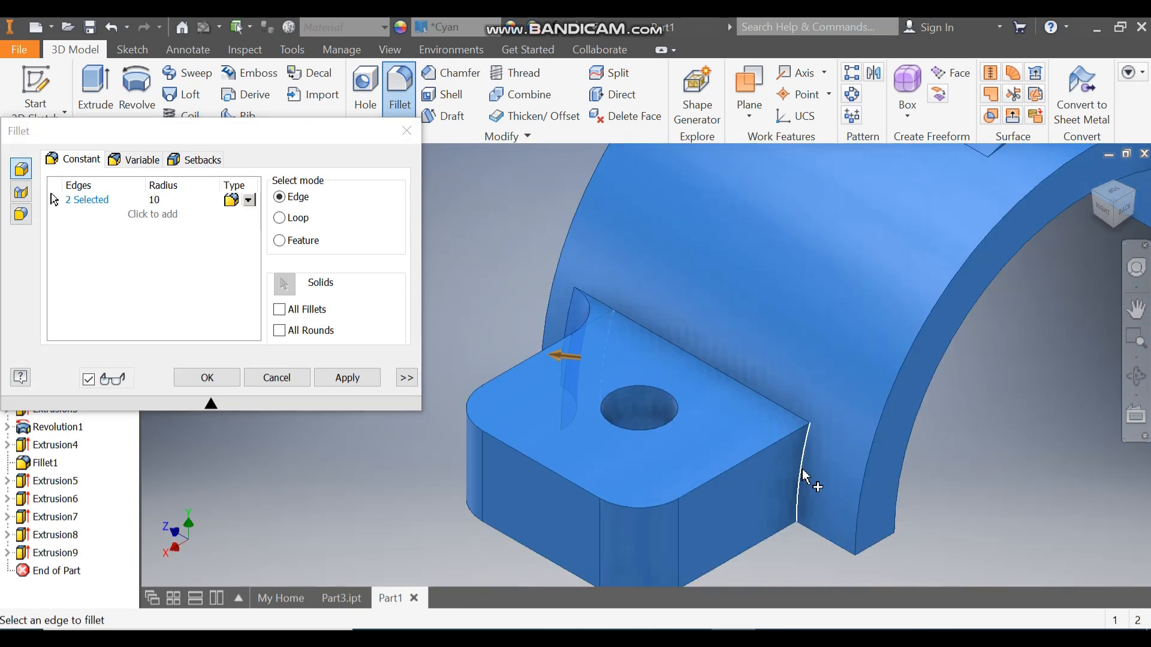
click(211, 378)
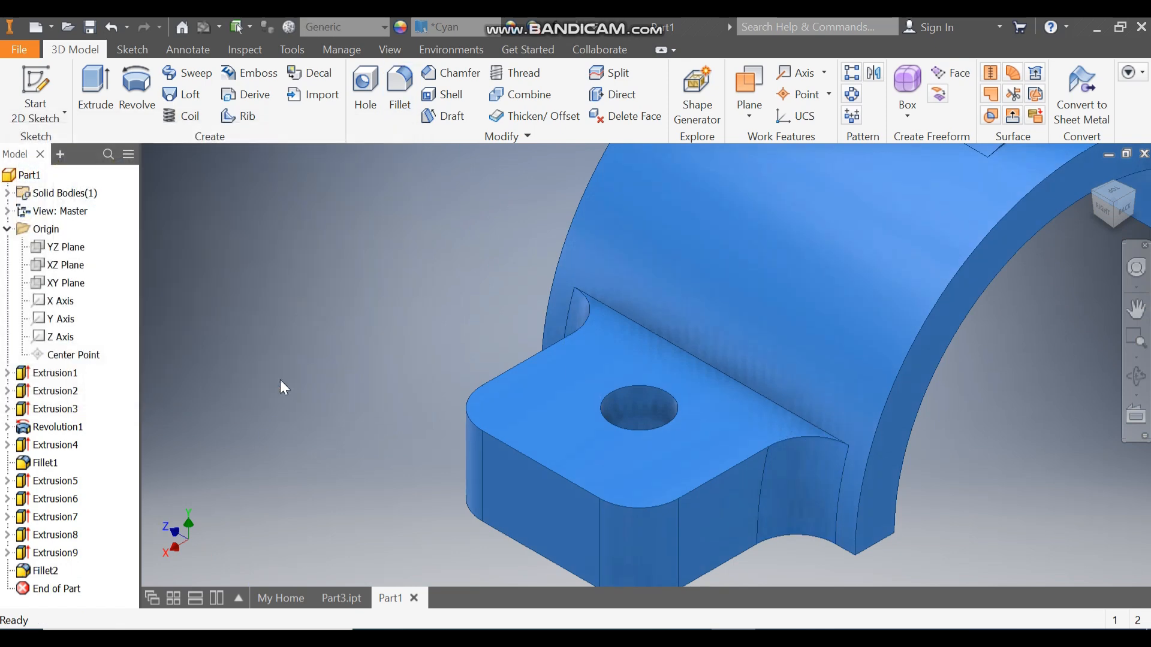
key(F6)
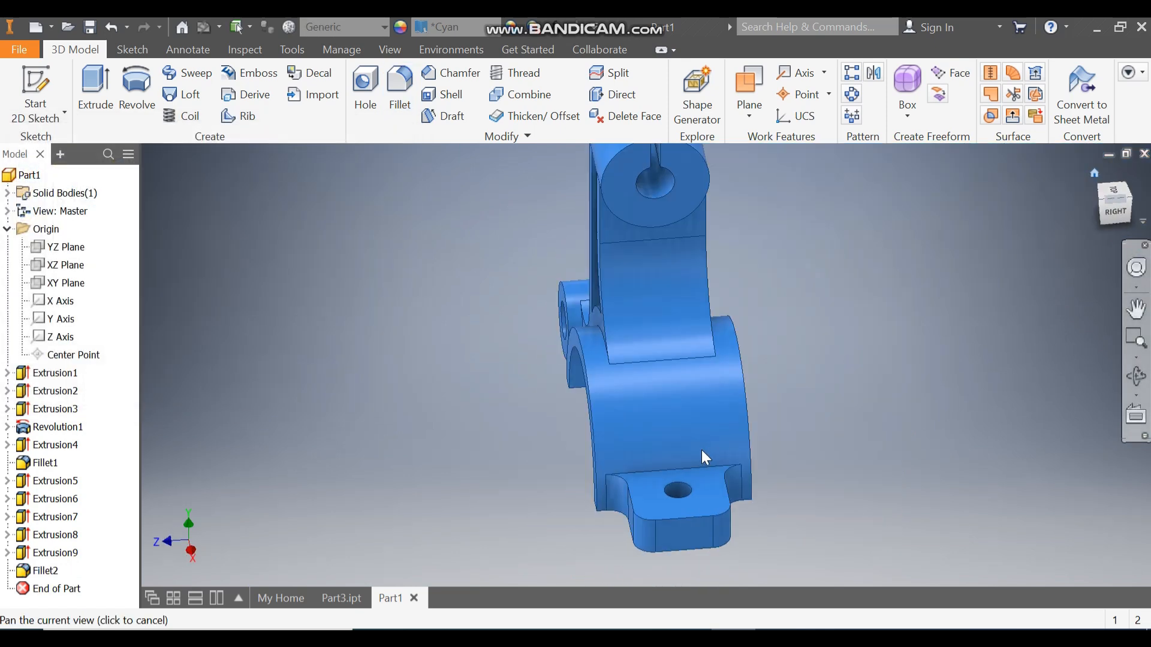